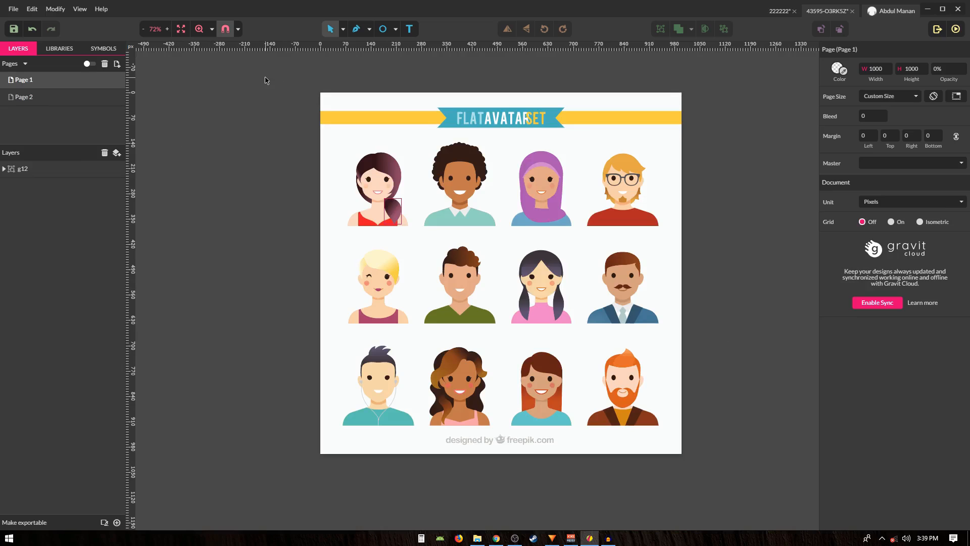
Switch to Chrome and examine the people avatars search results on Freepik.
left_click_drag(265, 78, 720, 457)
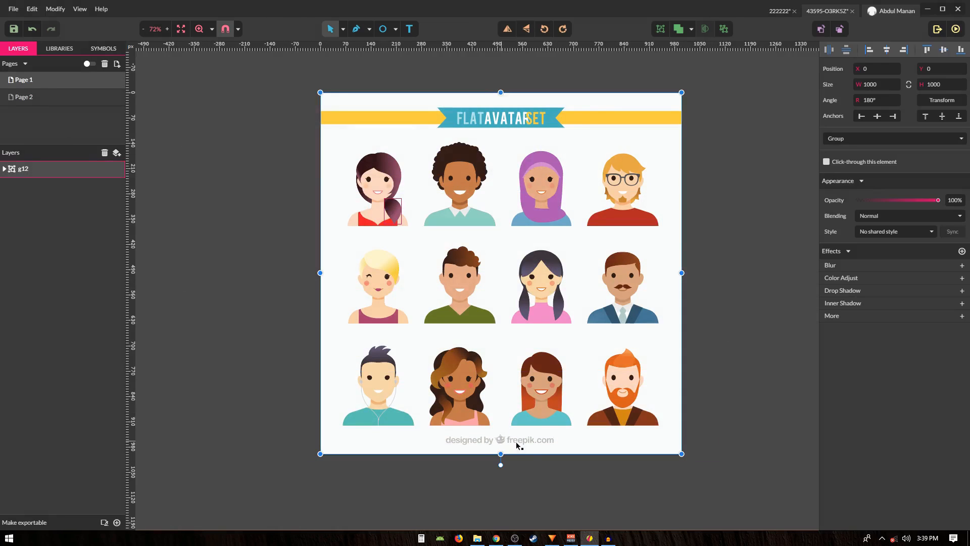
left_click(496, 538)
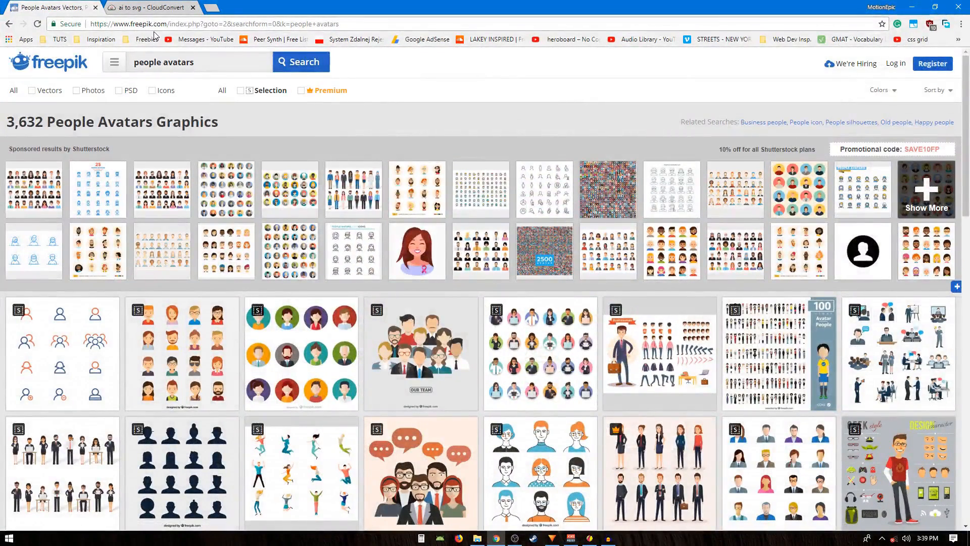
left_click(180, 24)
mouse_move(211, 66)
left_mouse_down()
mouse_move(150, 62)
mouse_move(215, 66)
left_mouse_up()
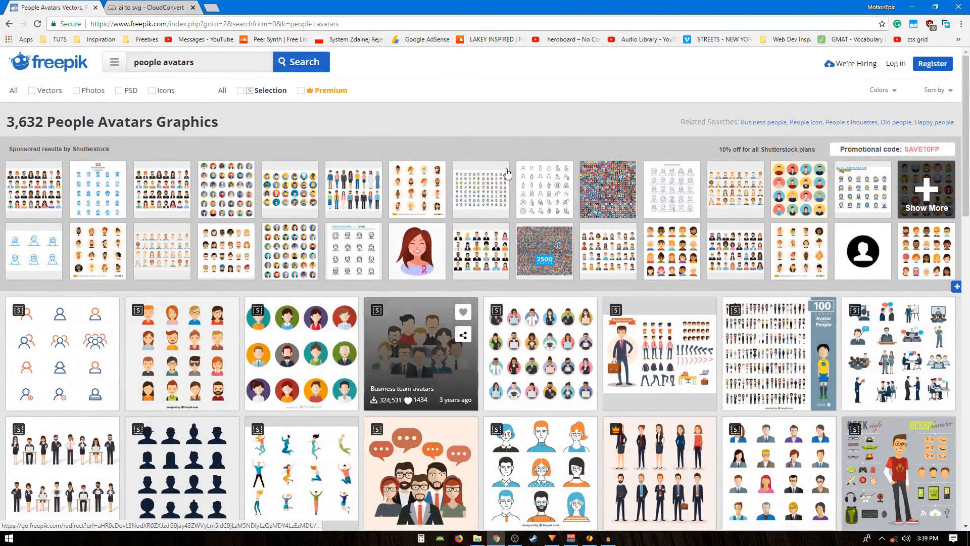
left_click(916, 11)
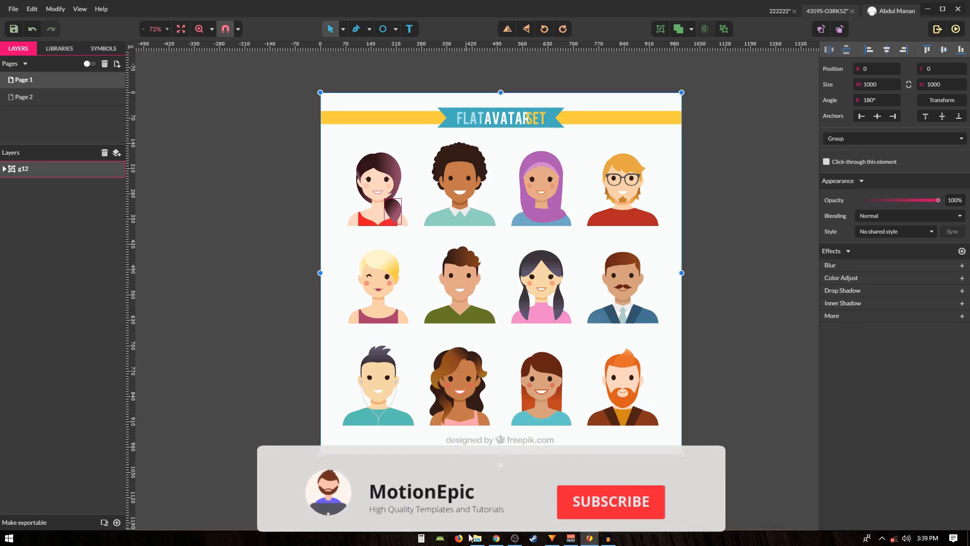
Switch to File Explorer and select the 43595-O3RK5Z AI and EPS files in the Nice-flat-avatar-collection folder.
left_click(477, 541)
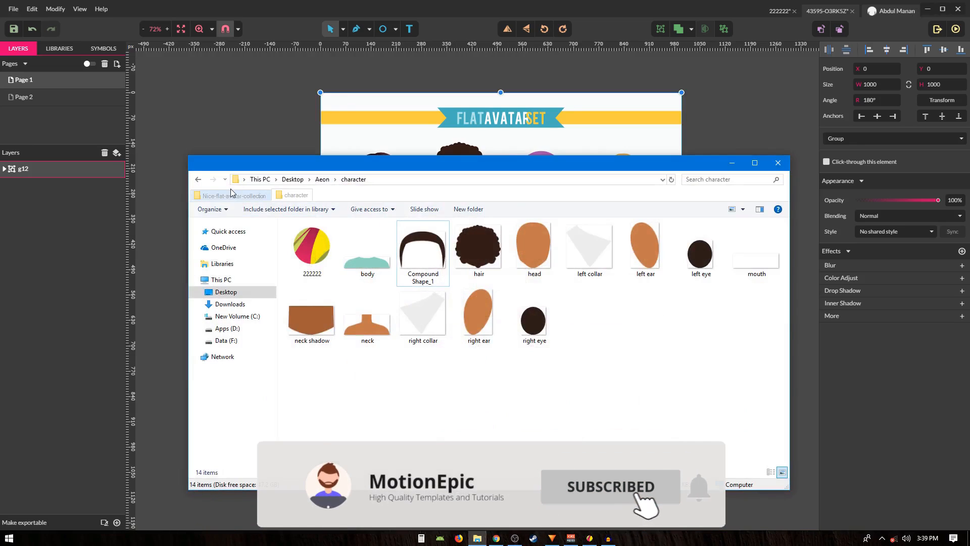
left_click(228, 196)
left_click_drag(315, 327, 451, 240)
left_click(492, 240)
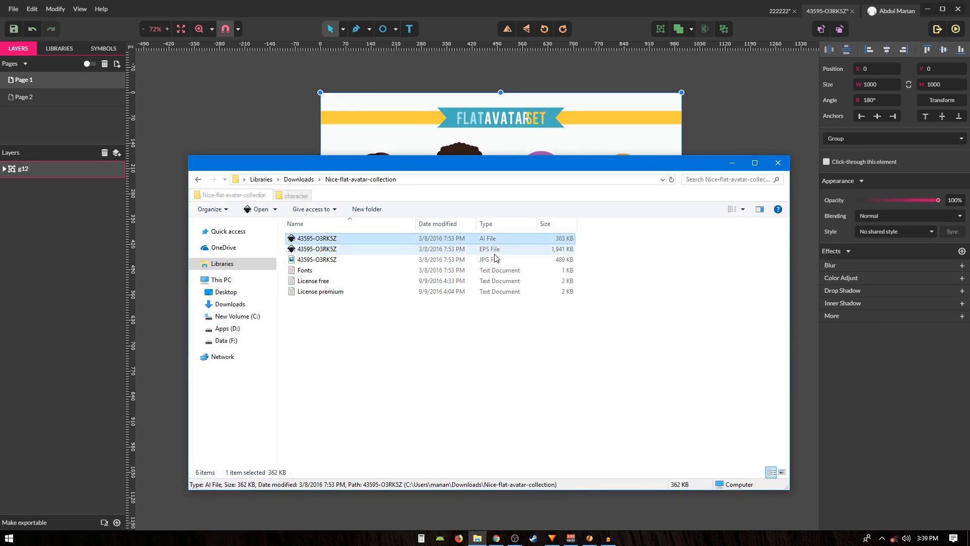
left_click(493, 252)
left_click_drag(591, 237, 566, 255)
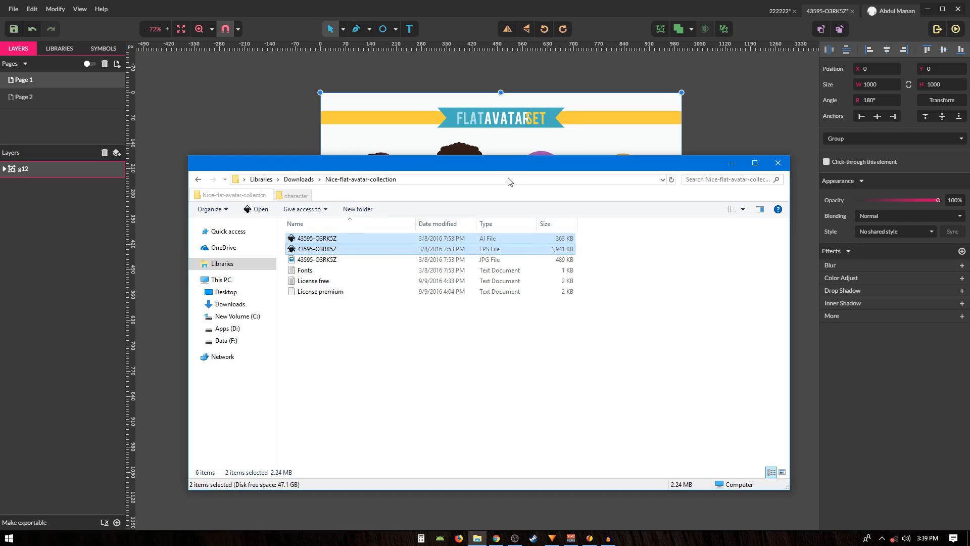
mouse_move(471, 169)
left_mouse_down()
mouse_move(453, 161)
mouse_move(472, 160)
left_mouse_up()
left_click(590, 231)
left_click_drag(590, 231, 494, 234)
left_click(496, 243)
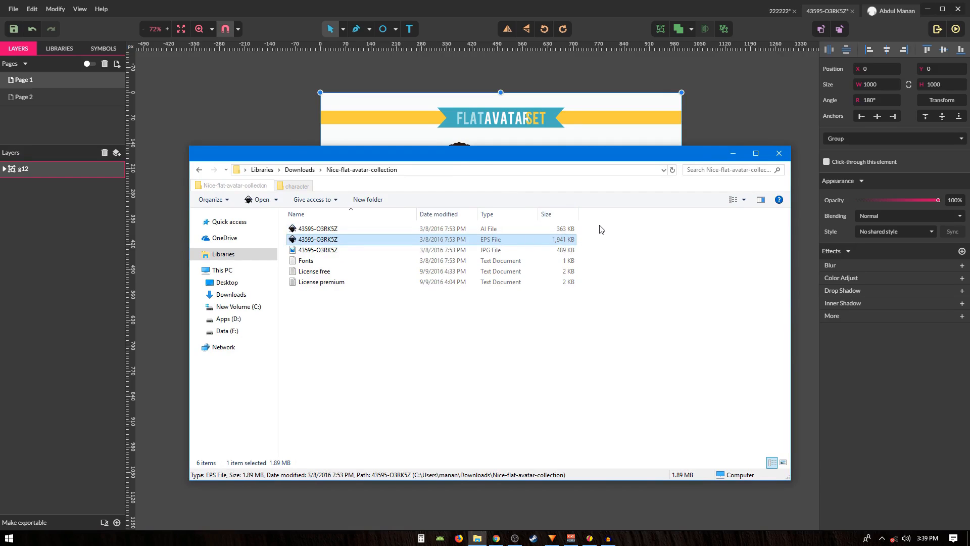
left_click(494, 231)
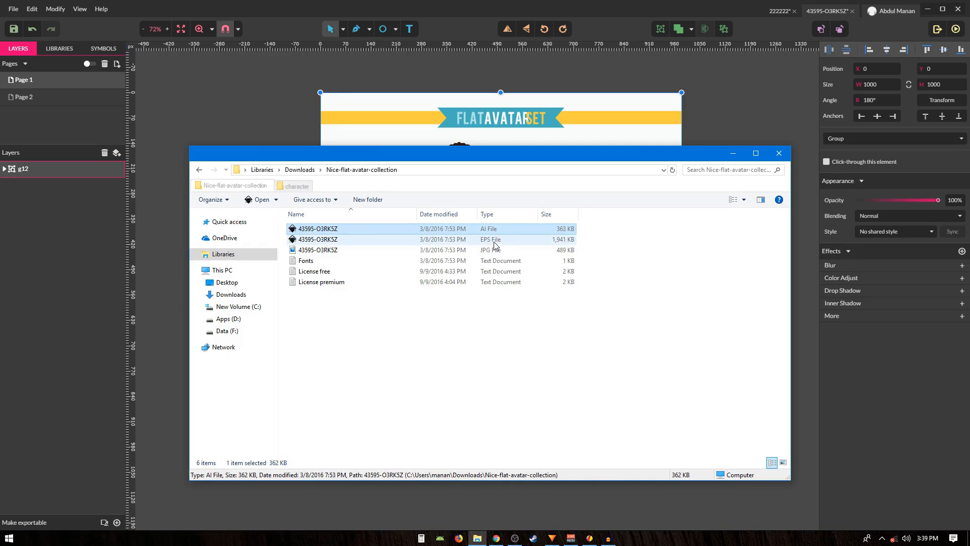
left_click_drag(591, 227, 569, 243)
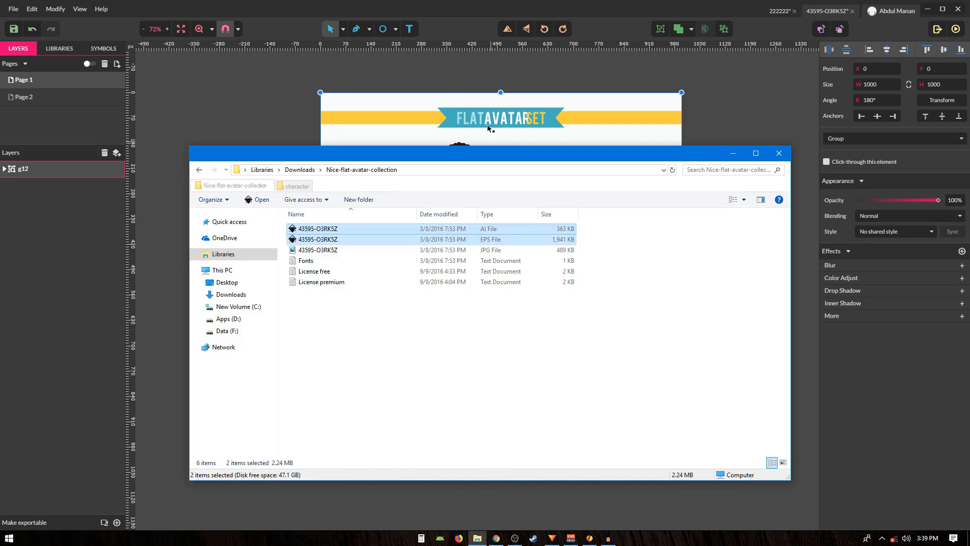
Switch to the CloudConvert ai to svg page in Chrome and examine its vector output formats.
left_click(496, 537)
left_click(103, 6)
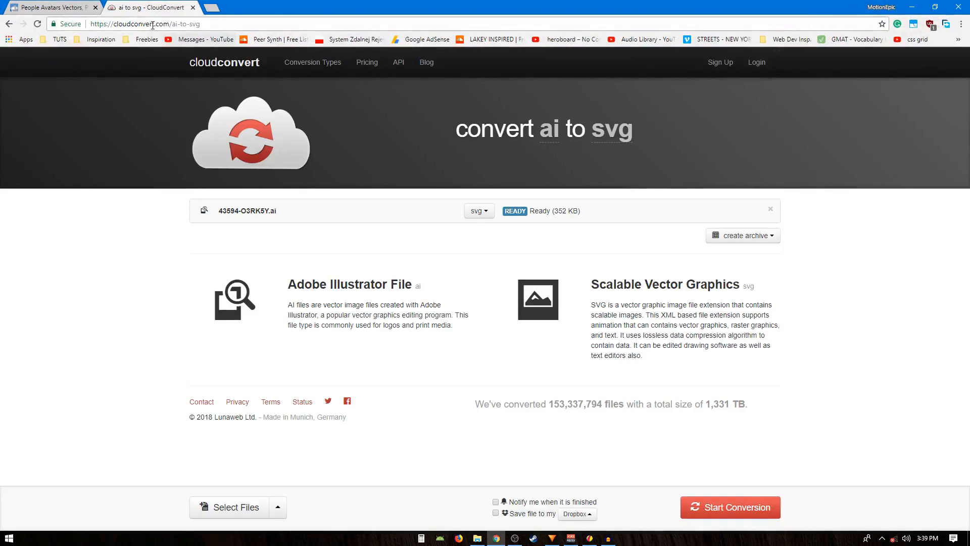
left_click(134, 27)
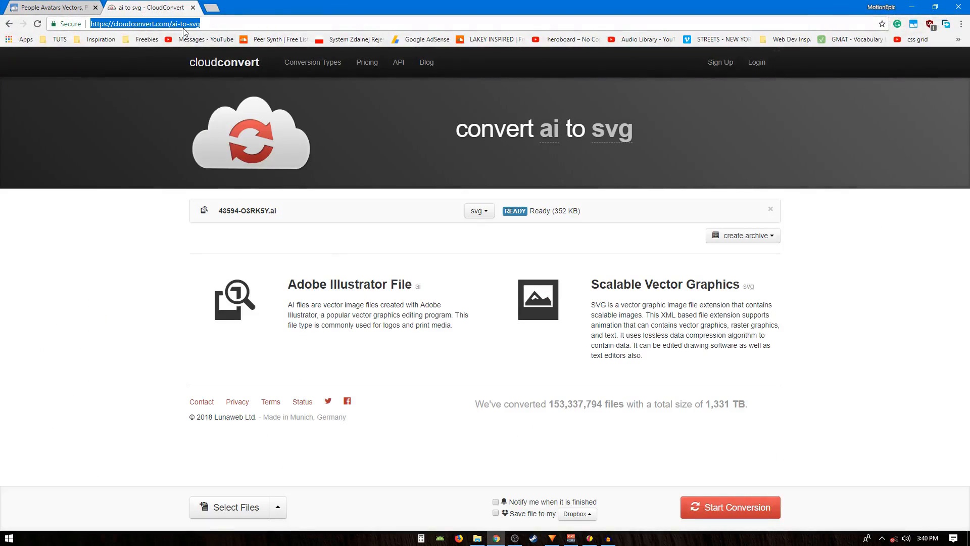
left_click(213, 241)
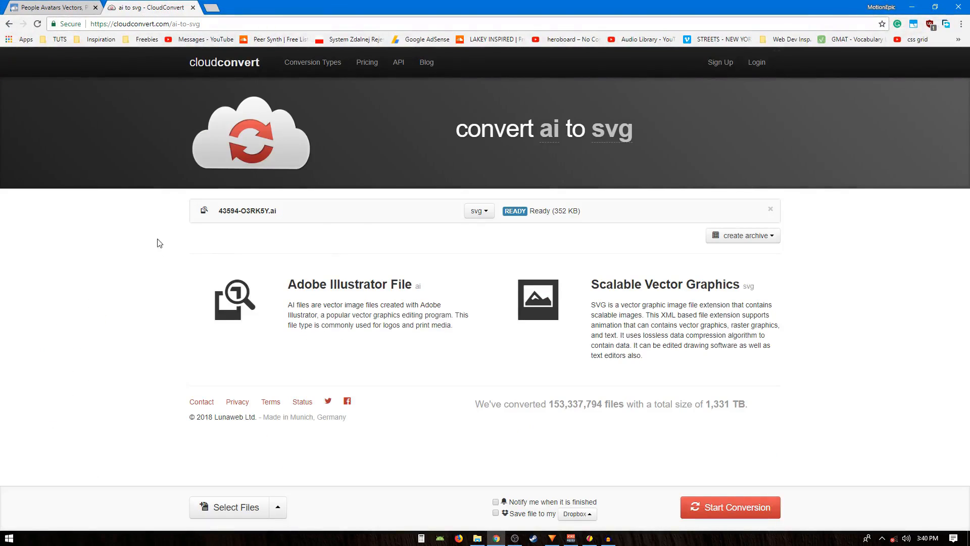
left_click(478, 212)
mouse_move(497, 263)
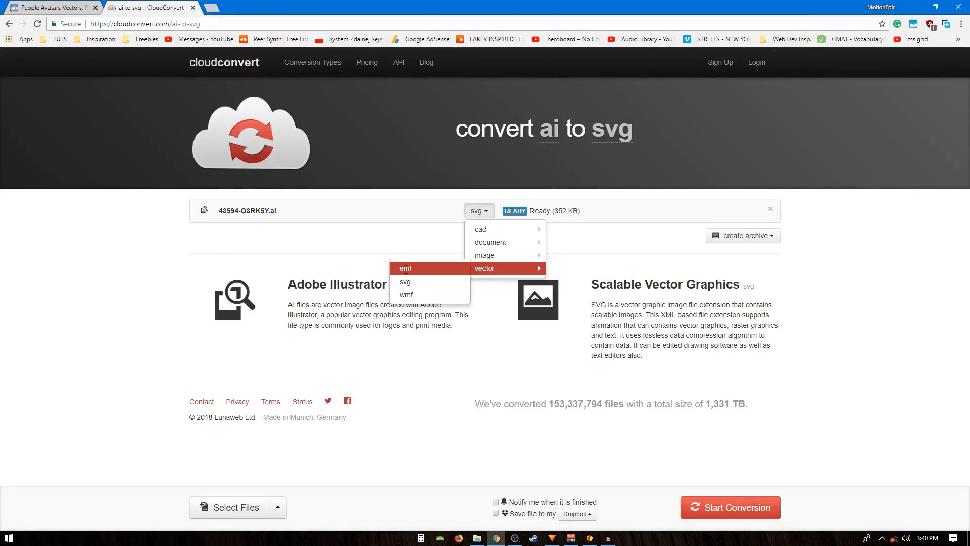
left_click(378, 259)
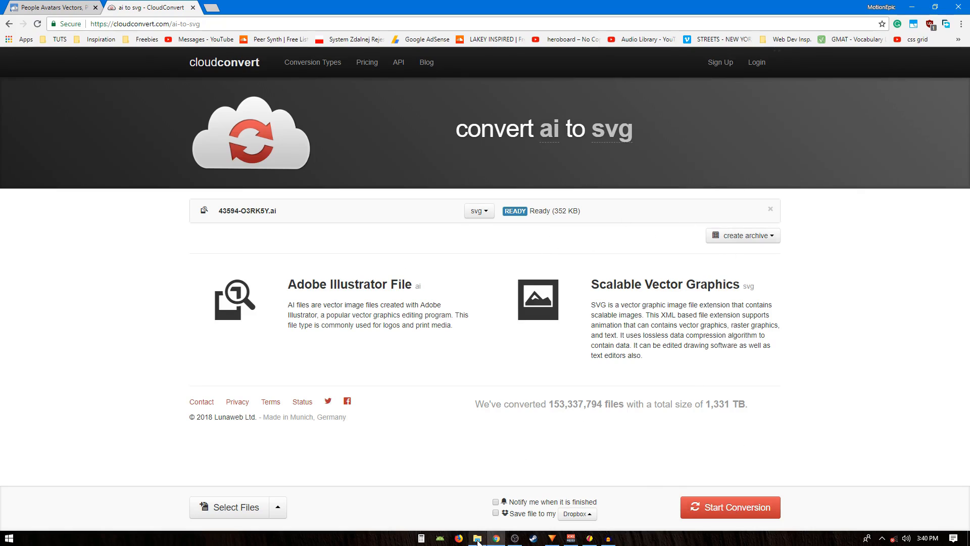
mouse_move(478, 539)
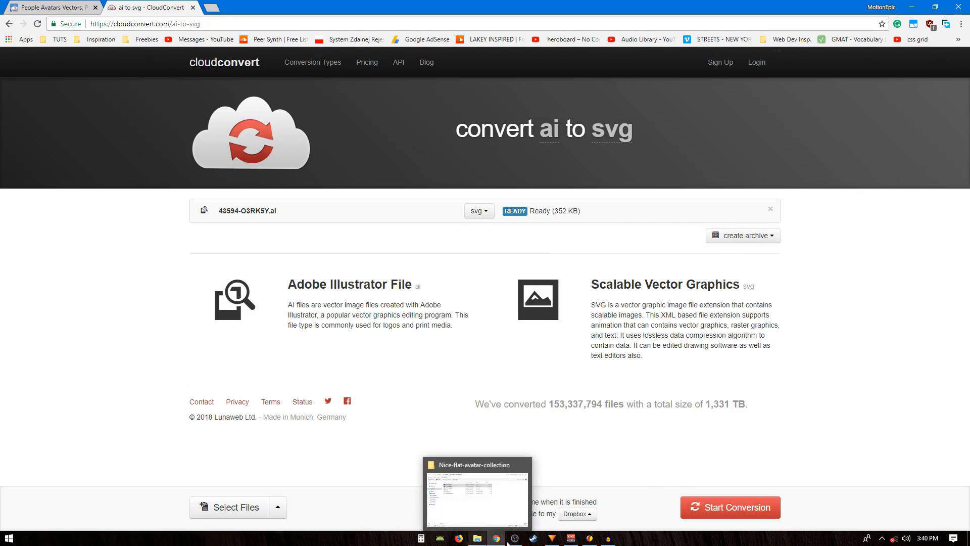
Return to Gravit Designer and split the g12 avatar group into separate paths.
left_click(590, 538)
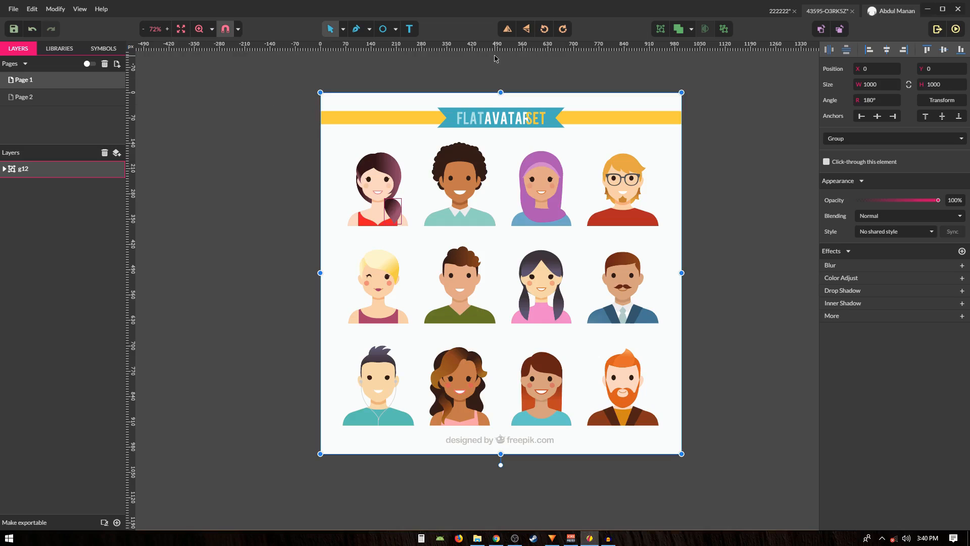
left_click(297, 154)
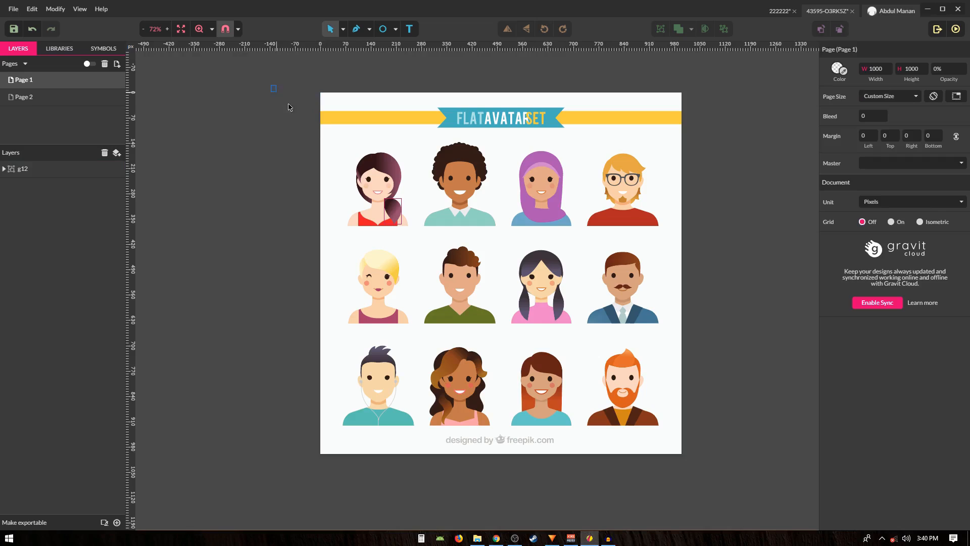
left_click_drag(271, 85, 727, 444)
left_click(49, 188)
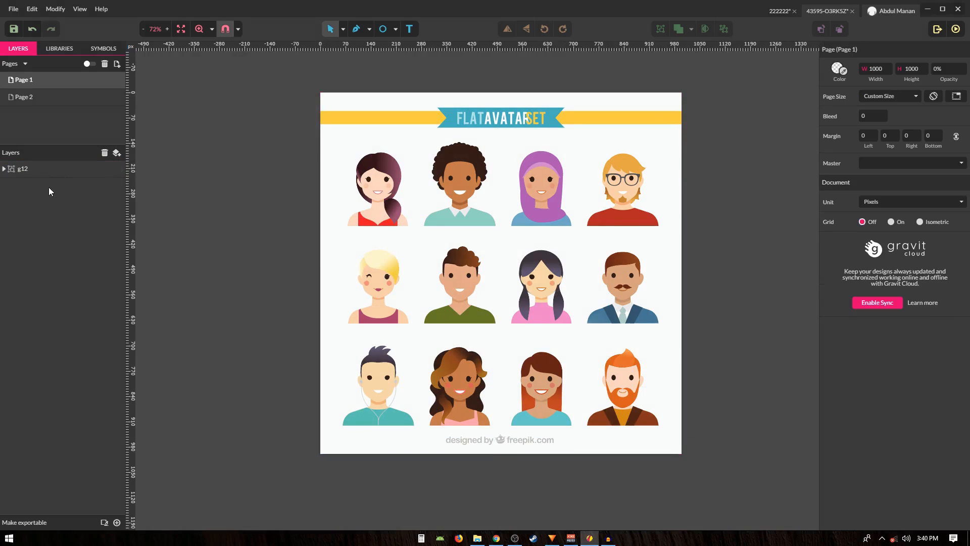
left_click(39, 169)
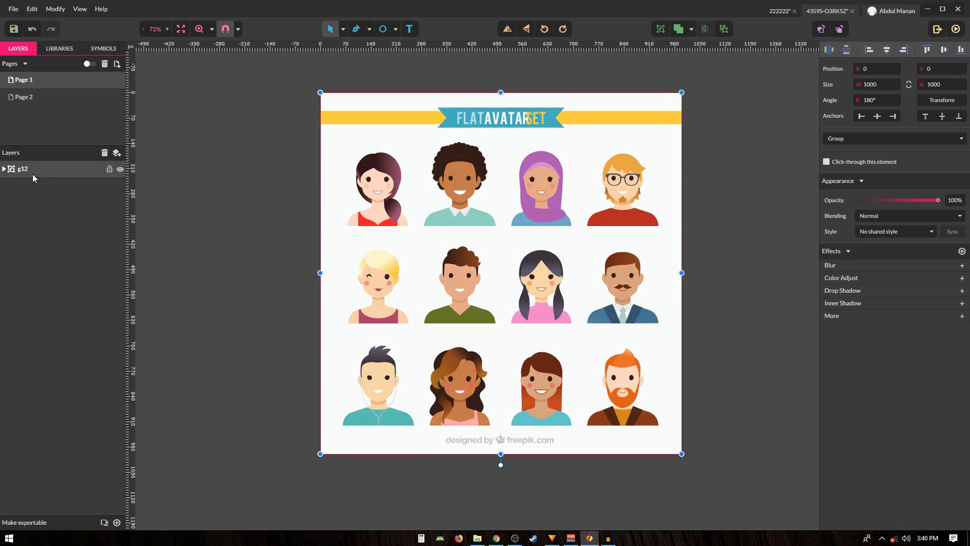
right_click(29, 169)
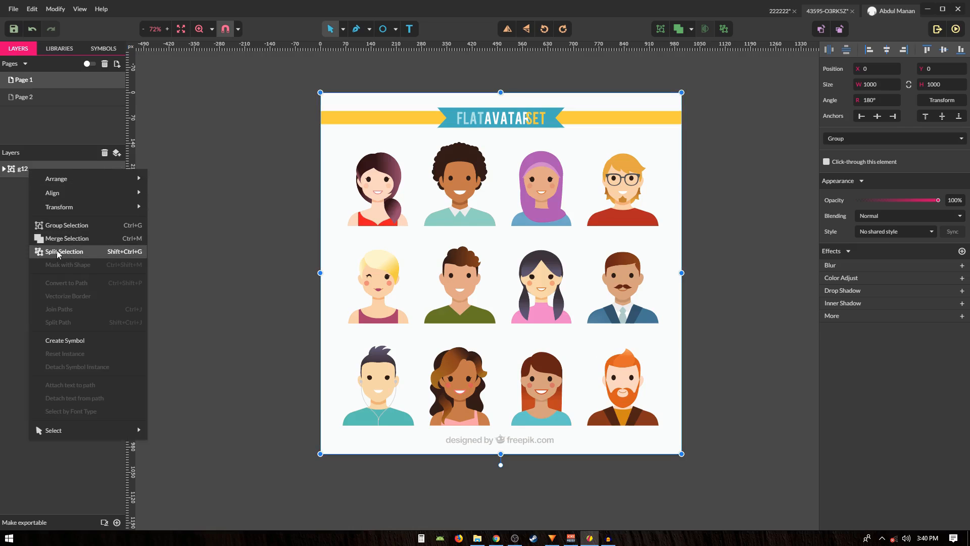
left_click(24, 220)
left_click(33, 171)
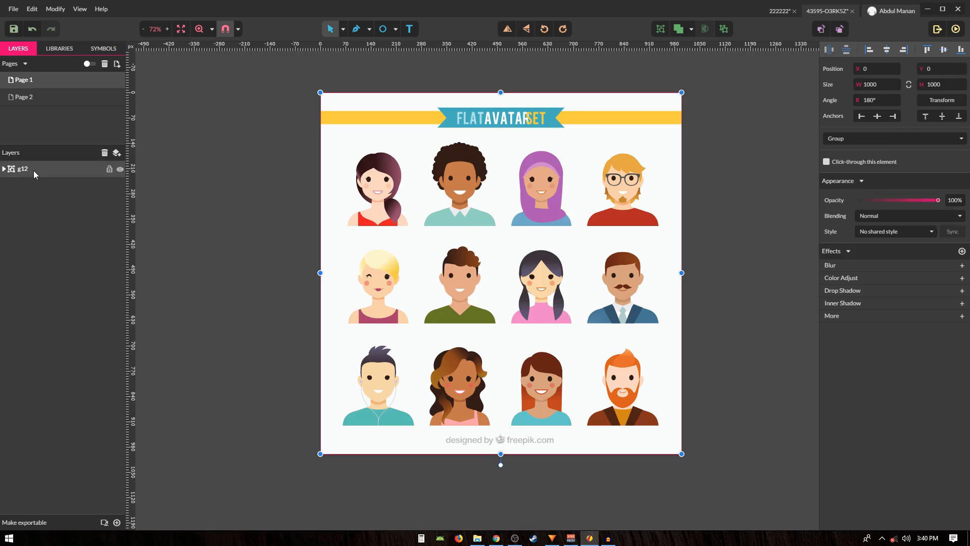
key("ctrl+shift+g")
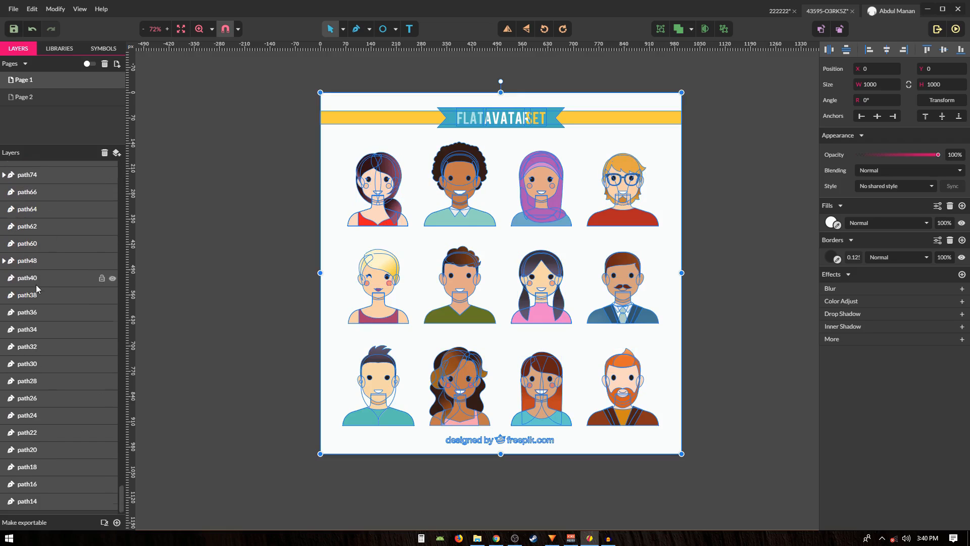
Examine the separated path layers and select the mouth of the curly-haired avatar.
scroll(99, 277, "down", 10)
left_click_drag(121, 418, 194, 153)
left_click(285, 204)
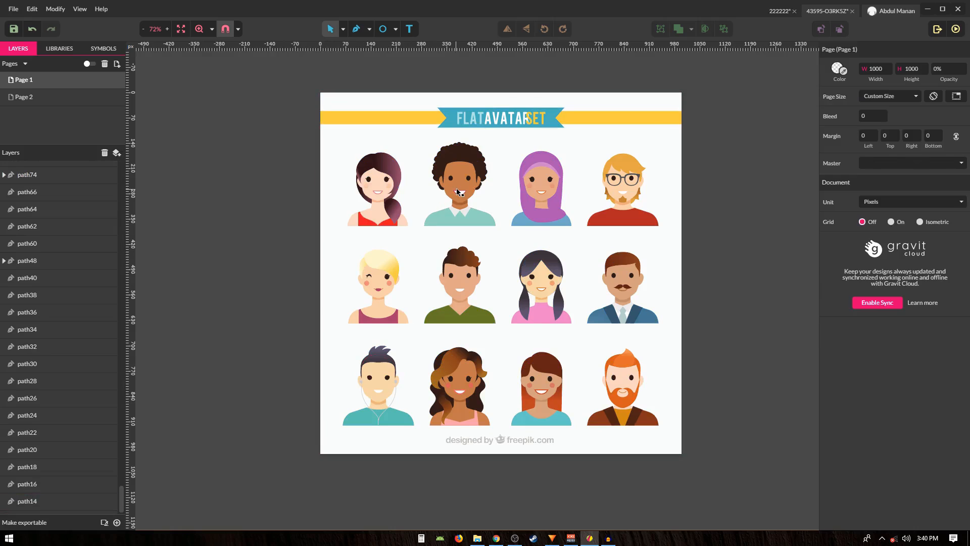
left_click(467, 175)
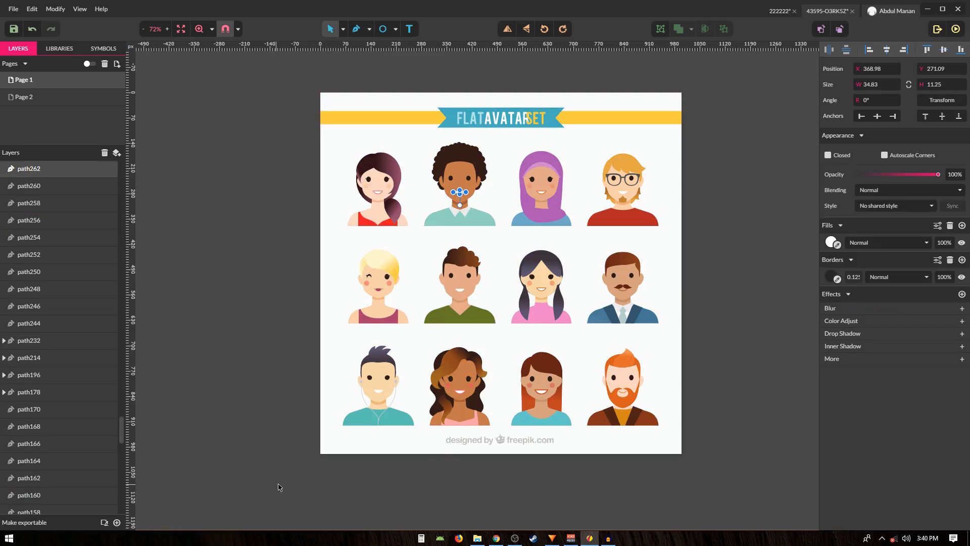
Delete the two lower rows of avatars together with the credit text and the white background.
left_click_drag(276, 484, 701, 248)
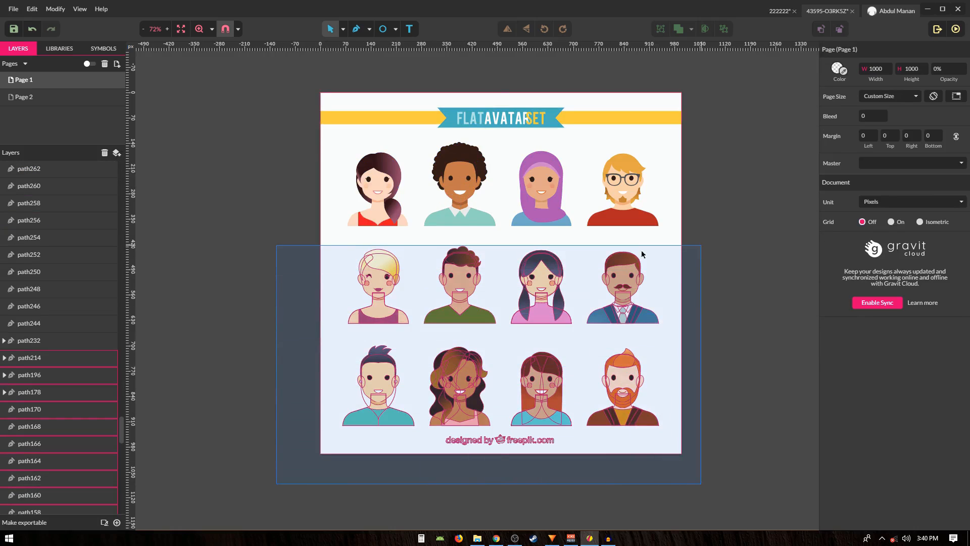
left_click_drag(642, 253, 642, 254)
key("Delete")
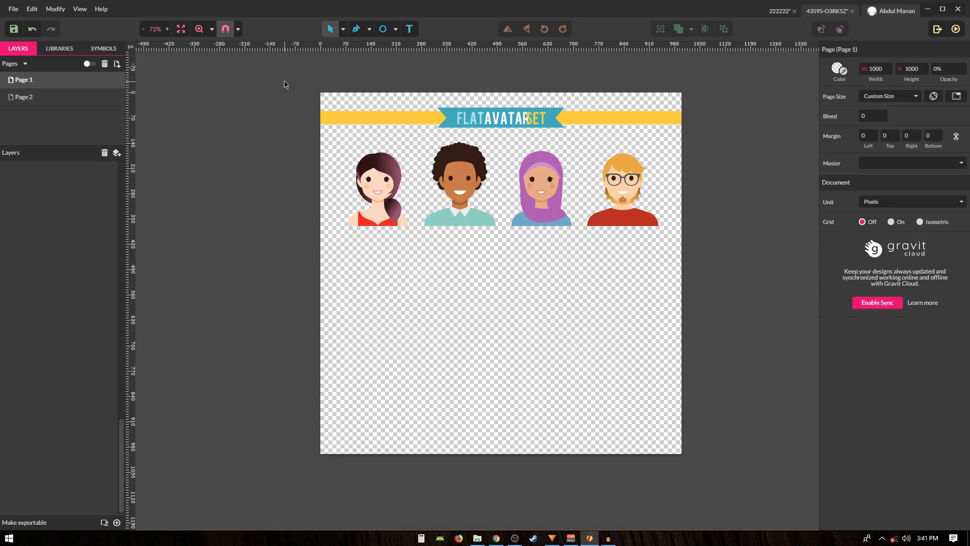
Delete the header banner and the other three avatars, keeping only the curly-haired man.
left_click_drag(285, 84, 509, 259)
key("Delete")
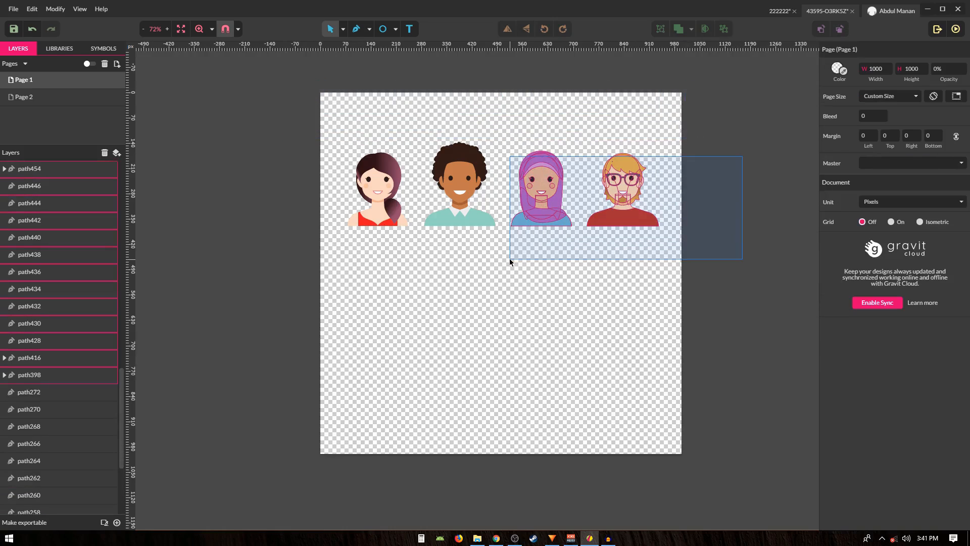
key("Delete")
left_click_drag(305, 131, 418, 263)
key("Delete")
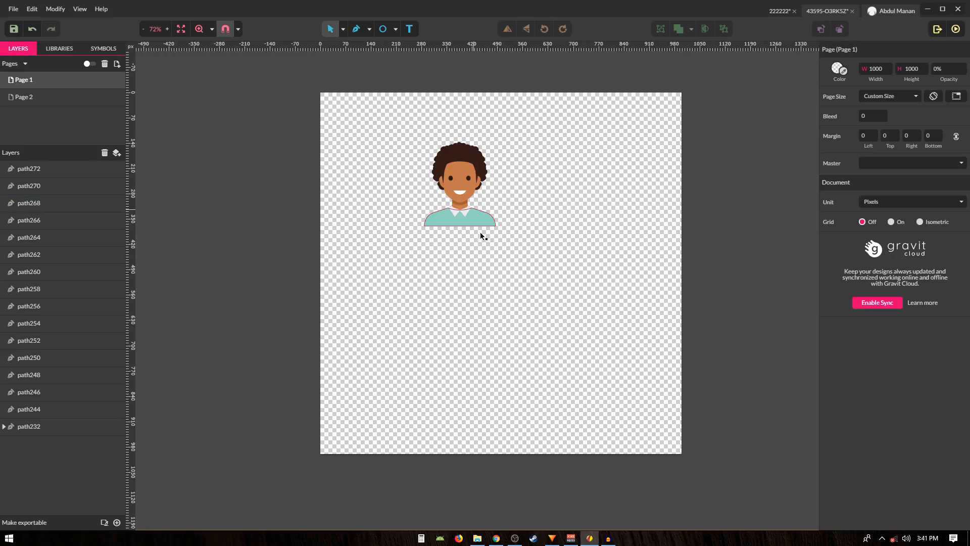
Switch to the 222222 document and check the page width and height.
left_click(780, 12)
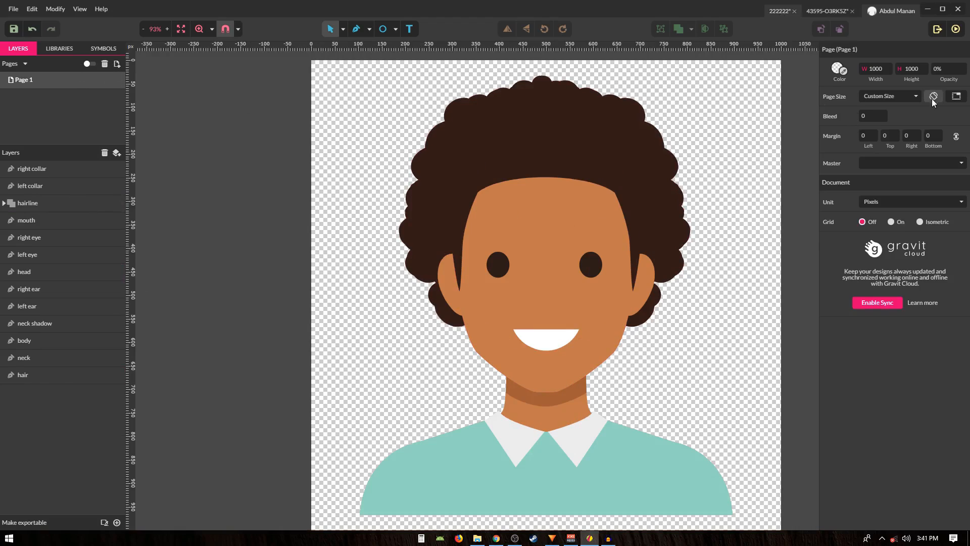
left_click(921, 71)
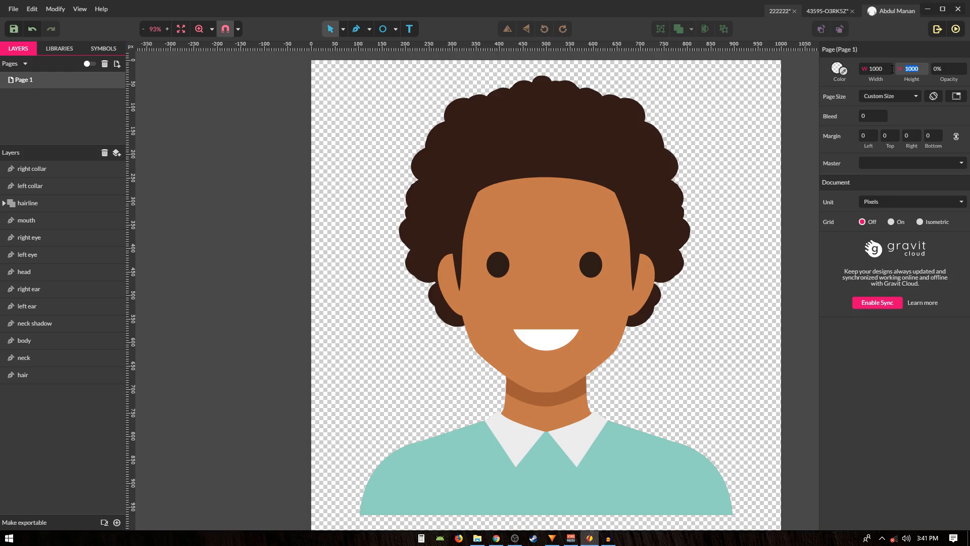
left_click(865, 74)
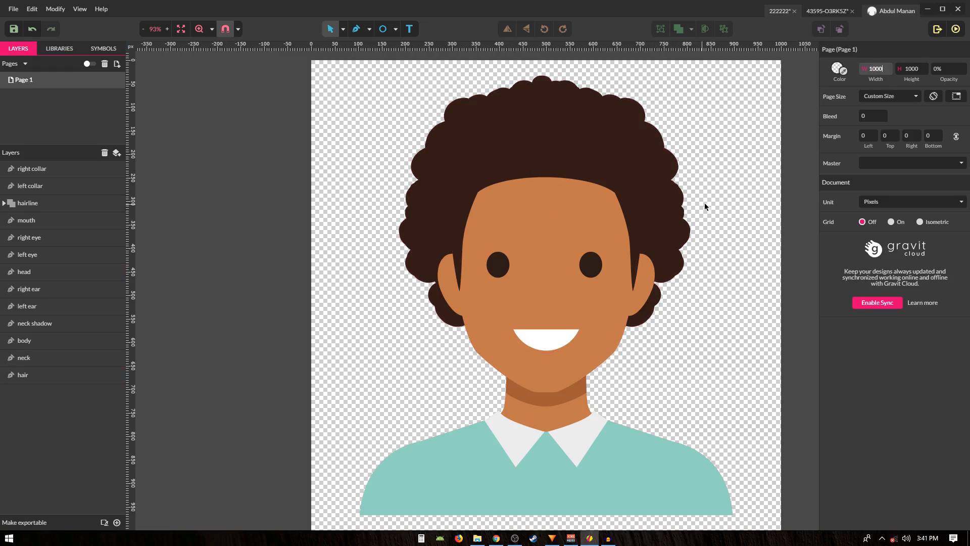
Examine the separately named body-part layers of the avatar, including the right collar, hair, neck, body and neck shadow.
scroll(734, 203, "down", 2)
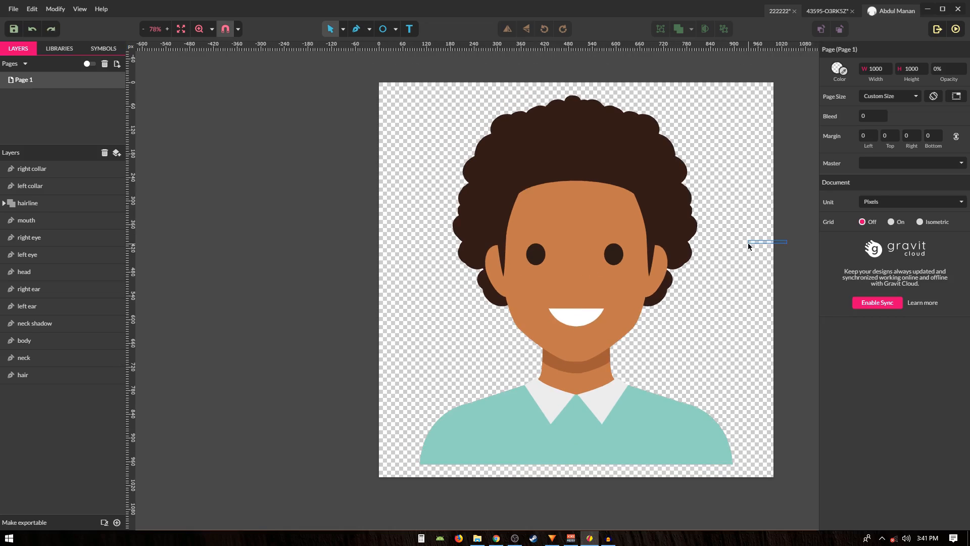
left_click_drag(783, 275, 743, 292)
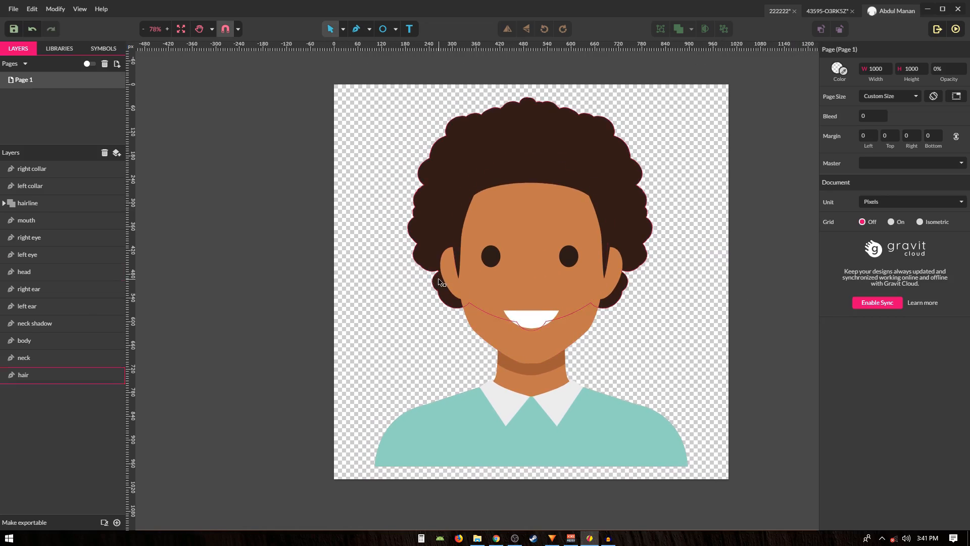
left_click(28, 170)
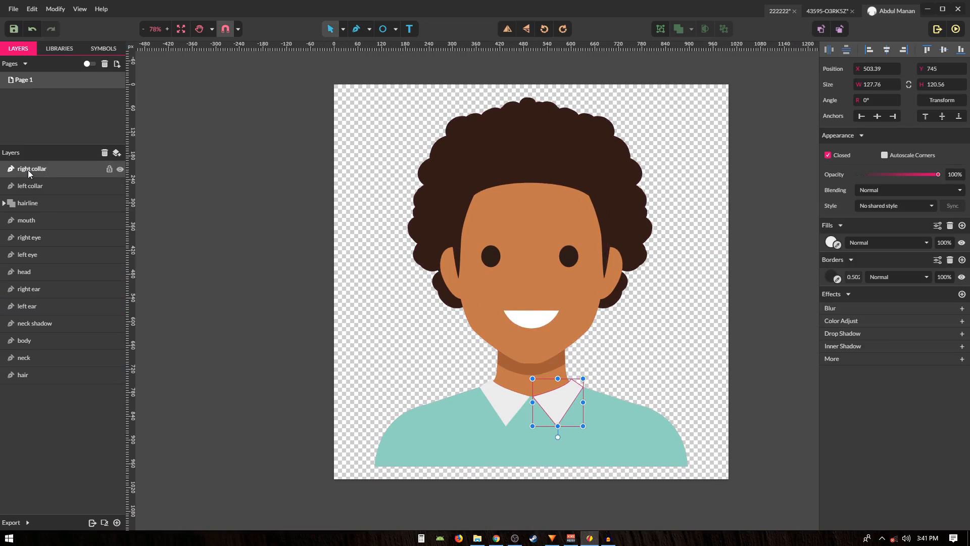
left_click(34, 377)
left_click(121, 377)
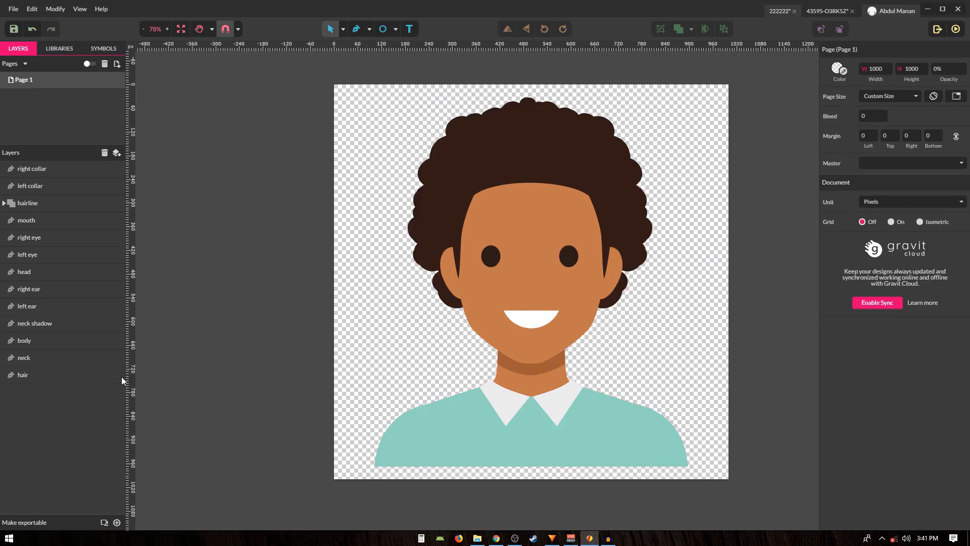
left_click(122, 377)
left_click(122, 376)
left_click(32, 374)
left_click(31, 363)
left_click(26, 340)
left_click(50, 323)
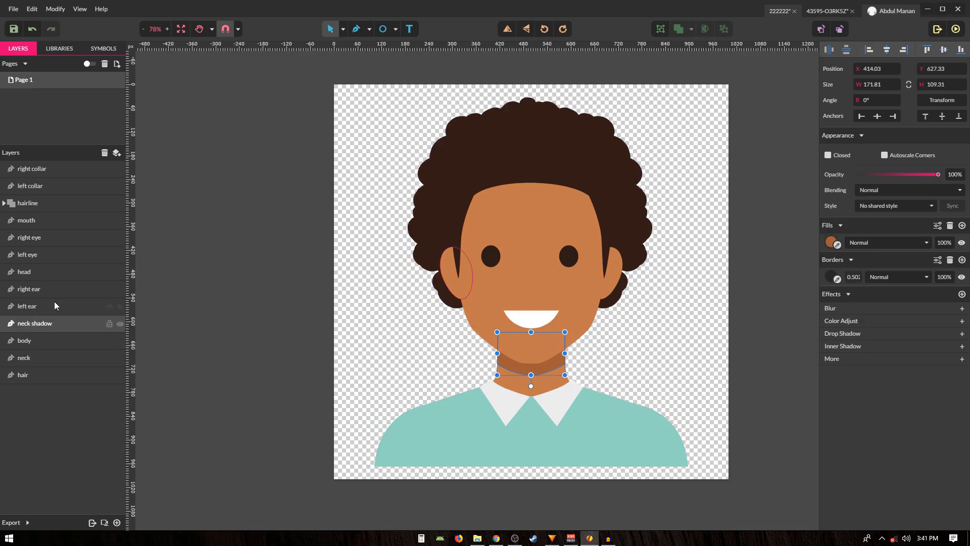
left_click(34, 417)
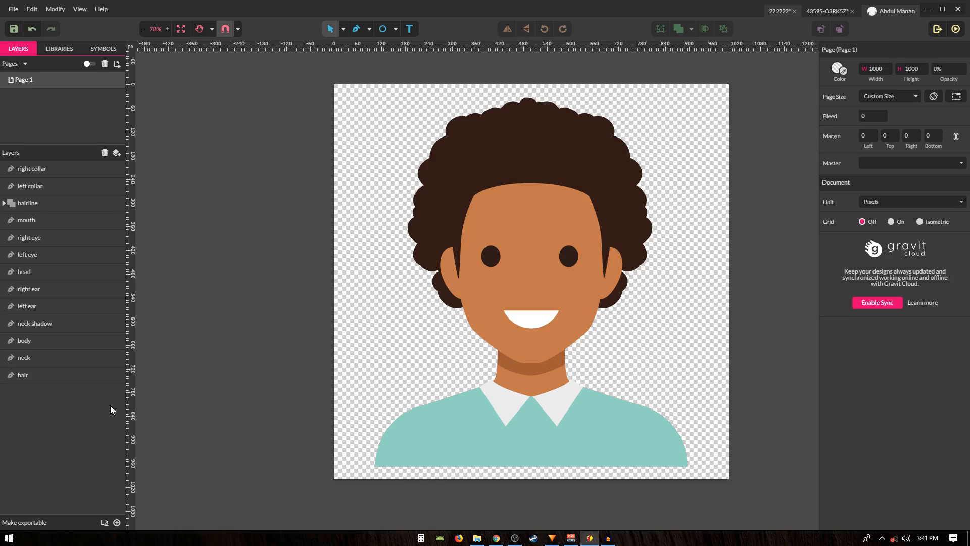
left_click(24, 375)
left_click(119, 375)
left_click(120, 375)
Select all avatar layers and set up an export of the selection as separate PNG images.
key("ctrl+a")
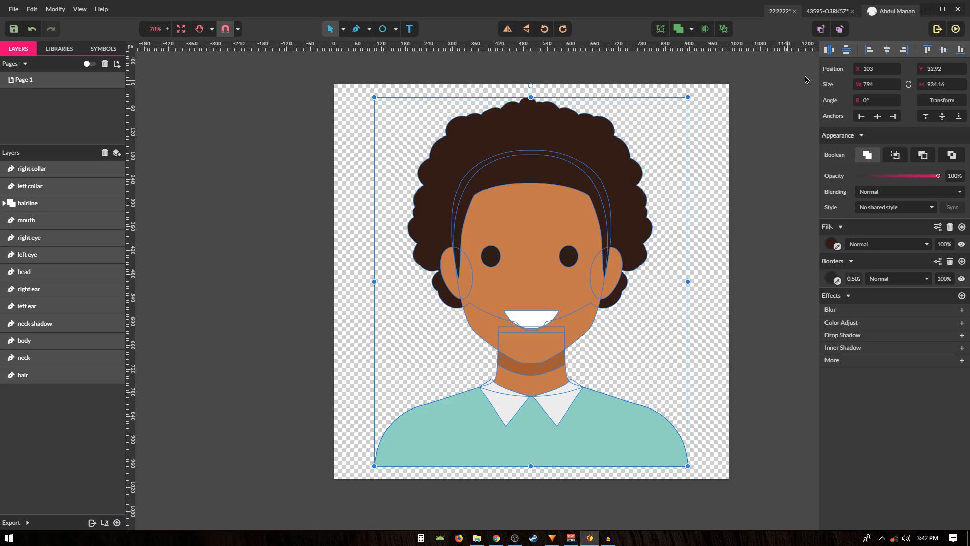
left_click(937, 30)
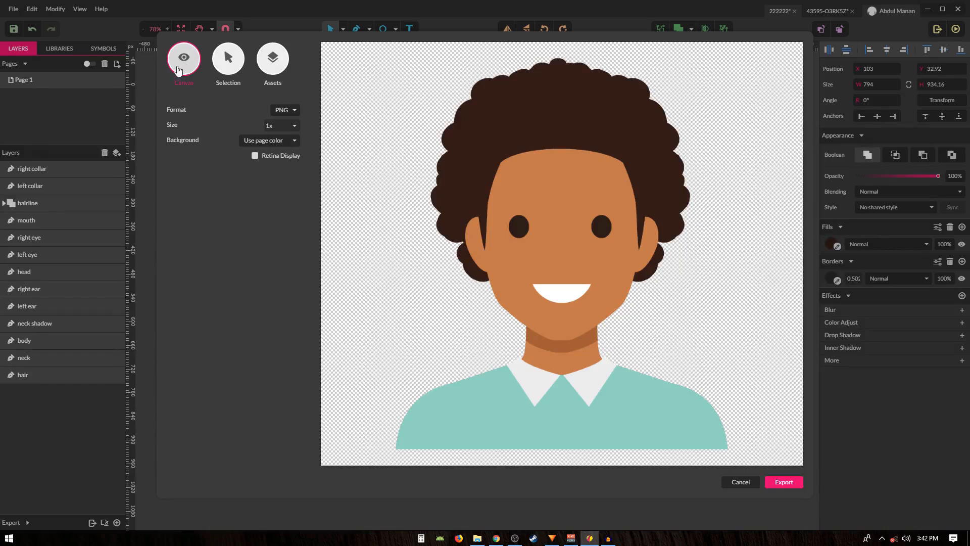
left_click(228, 59)
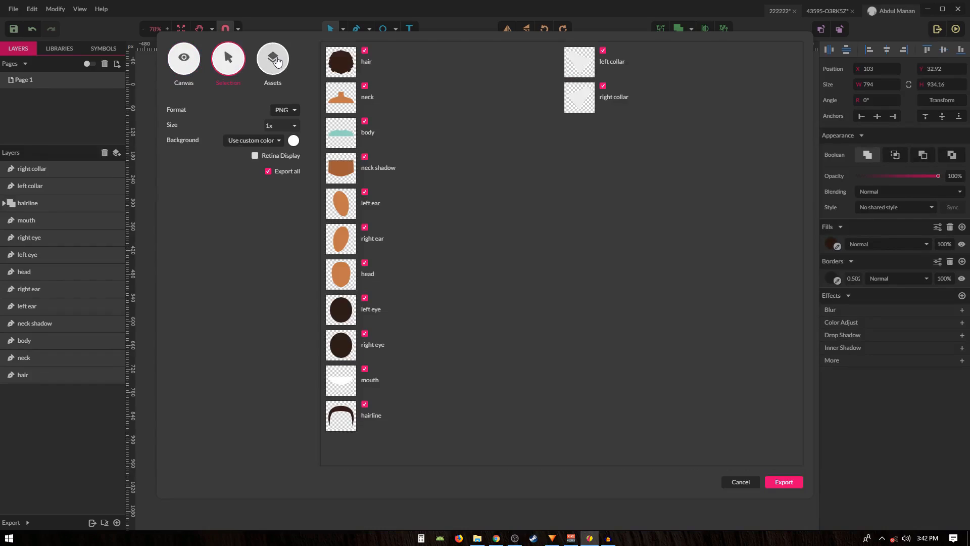
left_click(277, 61)
left_click(227, 64)
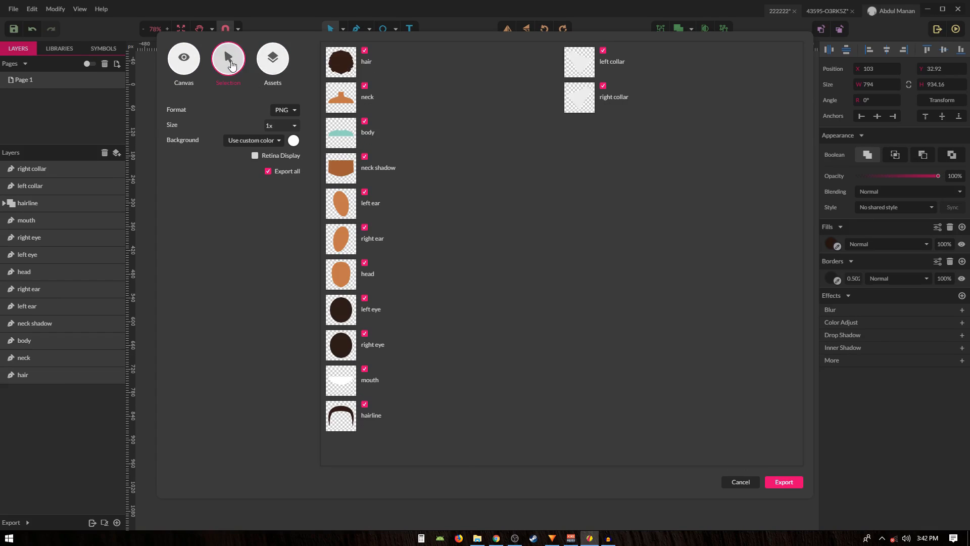
left_click(280, 111)
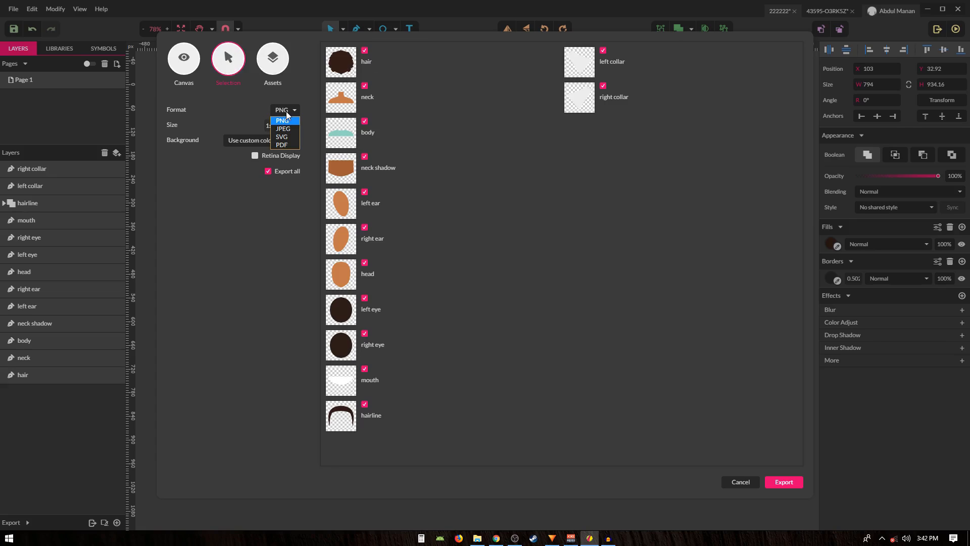
left_click(282, 112)
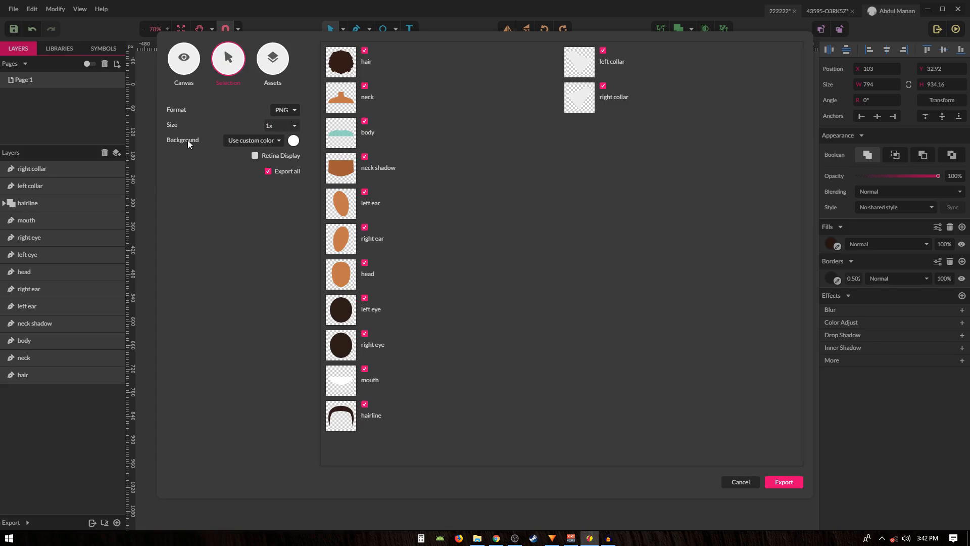
Make the custom export background color fully transparent.
left_click(294, 141)
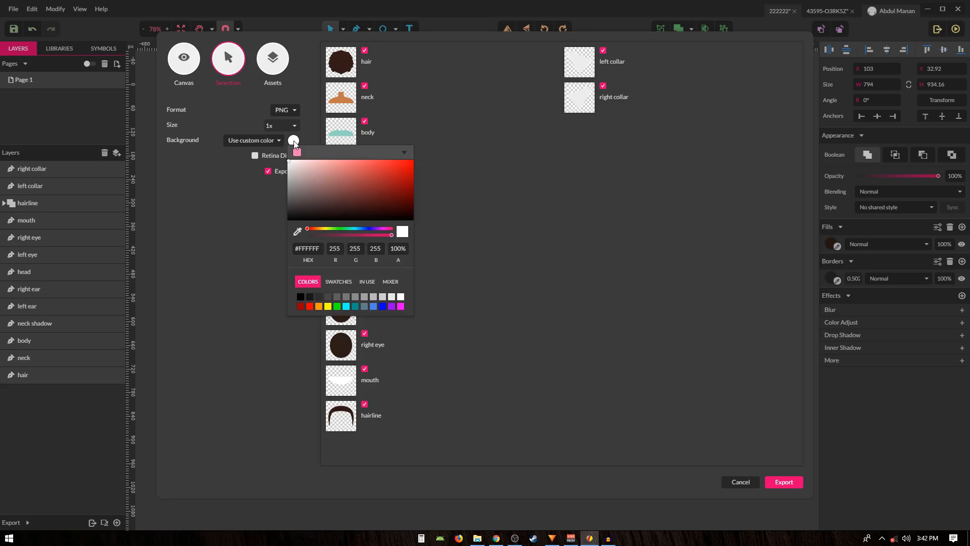
left_click_drag(319, 234, 281, 235)
left_click(214, 231)
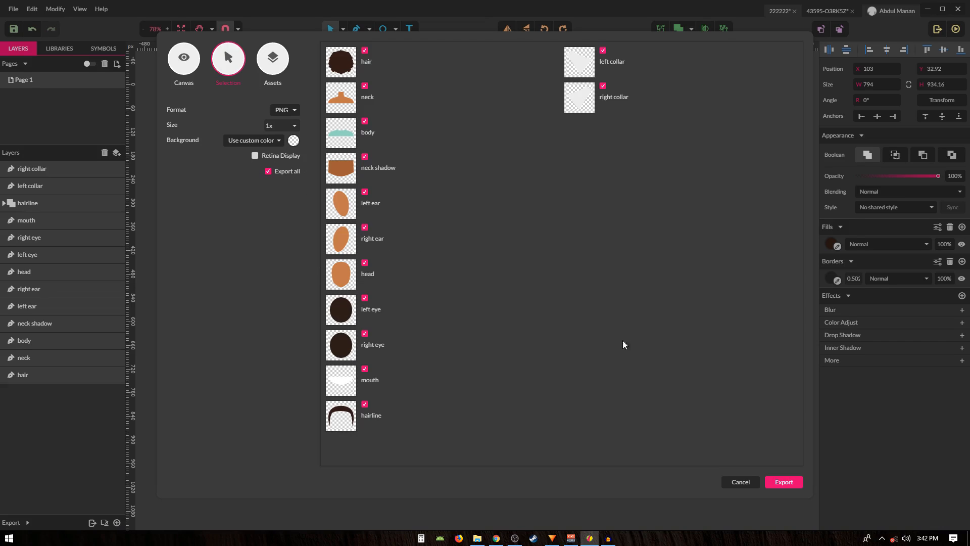
Try to export all the selected parts to the character folder inside Aeon on the Desktop.
left_click(774, 482)
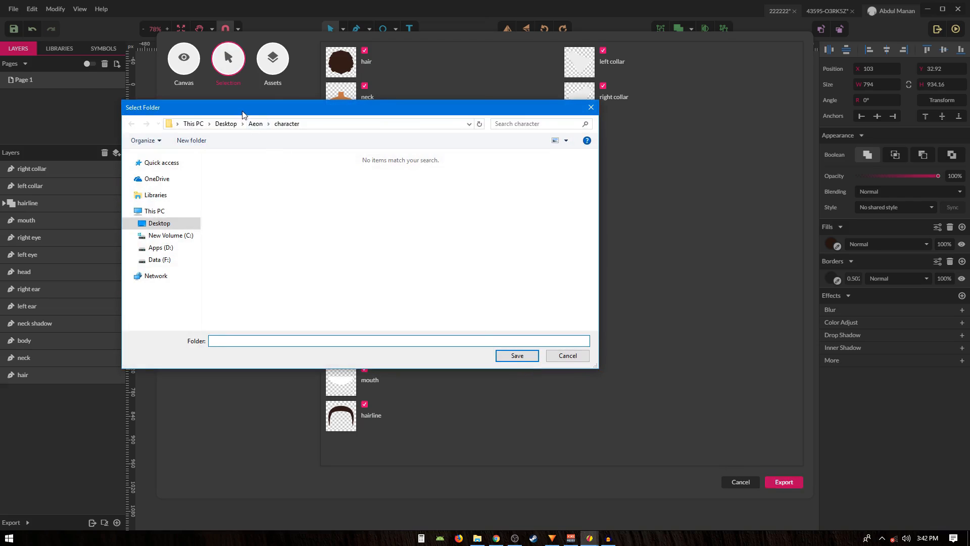
left_click_drag(244, 111, 258, 110)
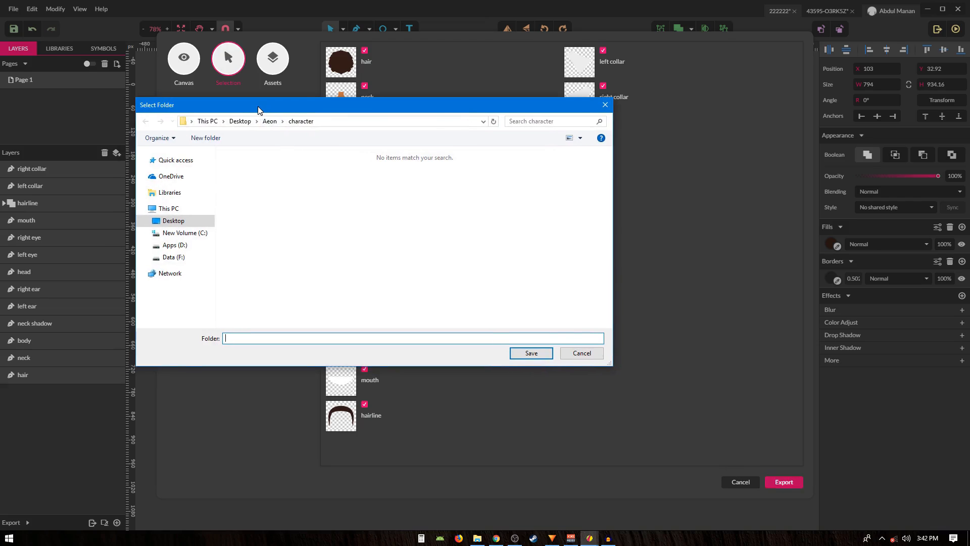
left_click(581, 353)
Switch to File Explorer and view the exported body-part images in the character folder.
left_click(477, 538)
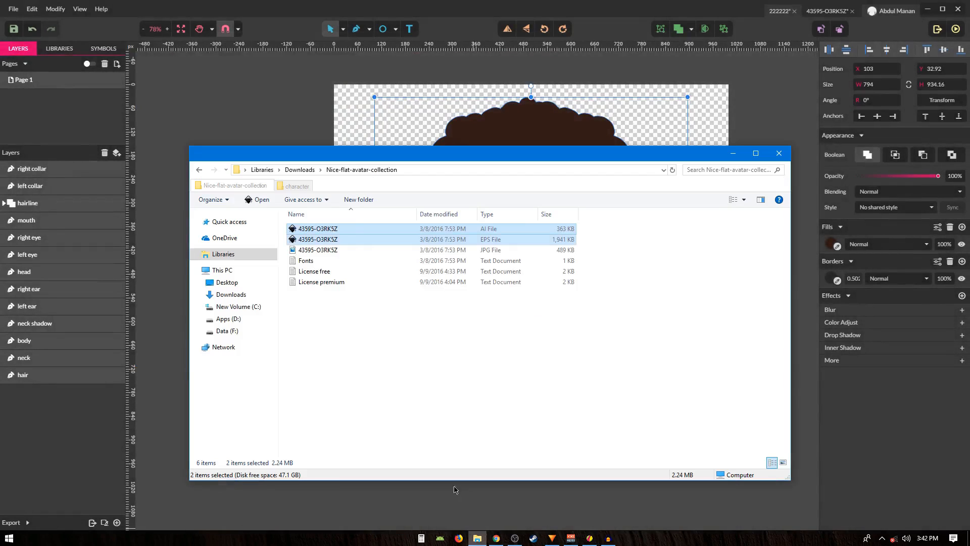
left_click(299, 187)
left_click_drag(319, 396, 741, 244)
left_click(694, 337)
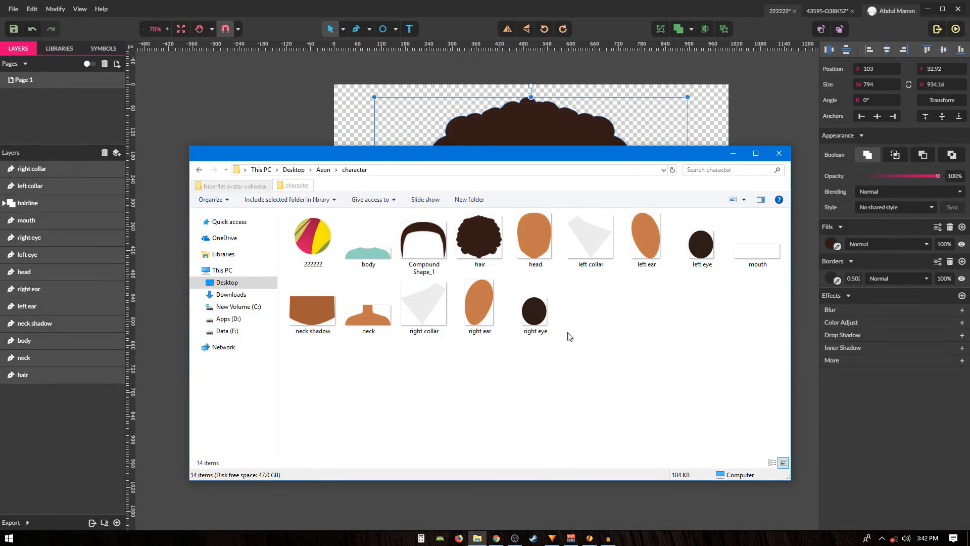
Switch to HitFilm Express and start compositing with the 1080p Full HD @ 24 fps template.
left_click(552, 534)
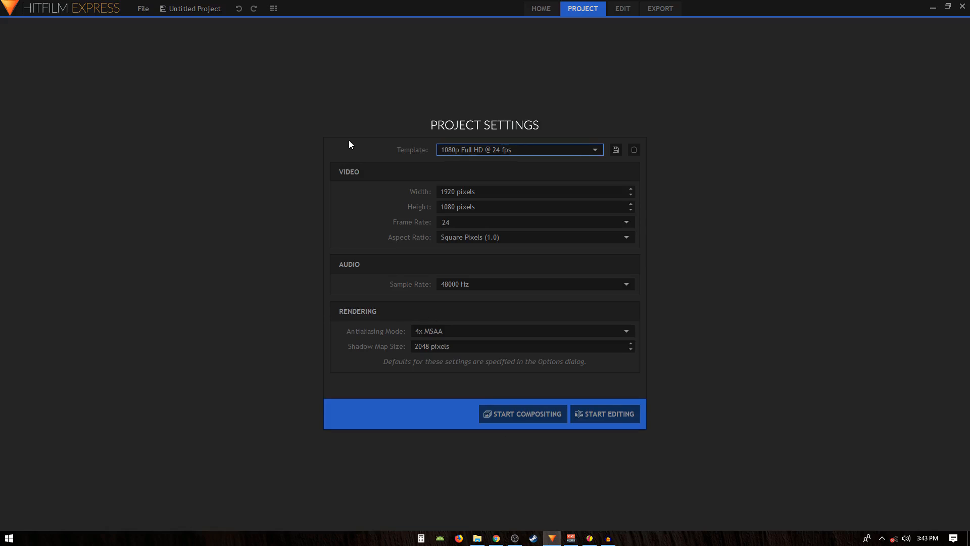
left_click(473, 152)
left_click(473, 151)
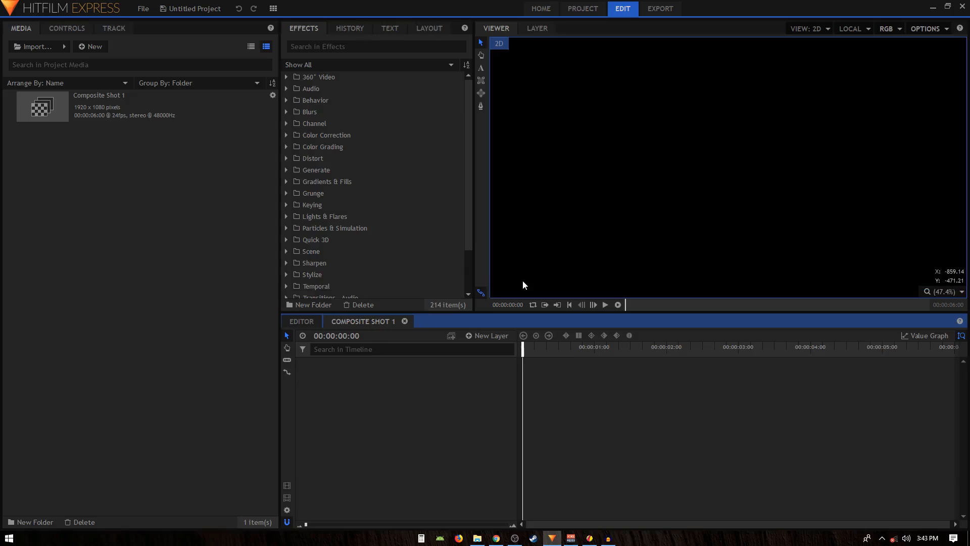
Import all the body-part images from the character folder into the project media.
left_click(35, 47)
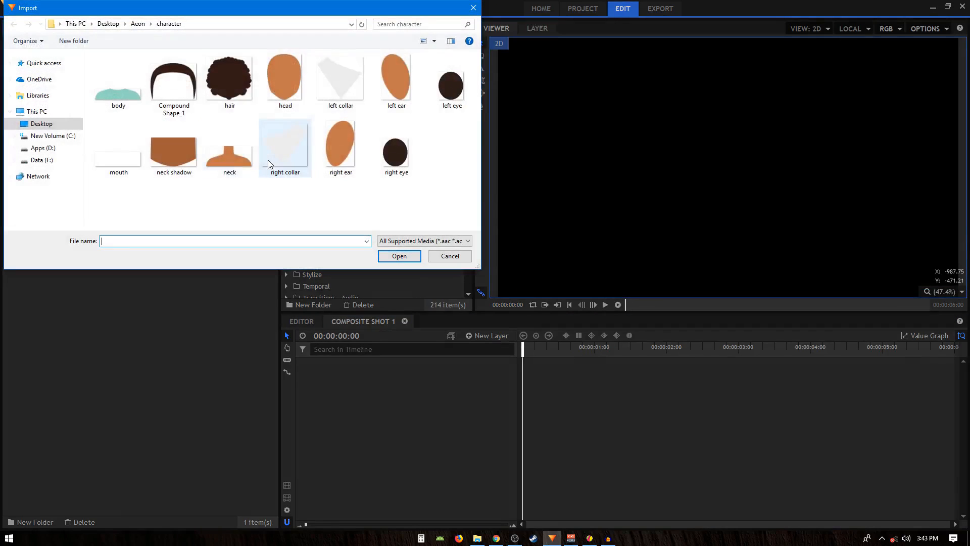
left_click(171, 154)
key("ctrl+a")
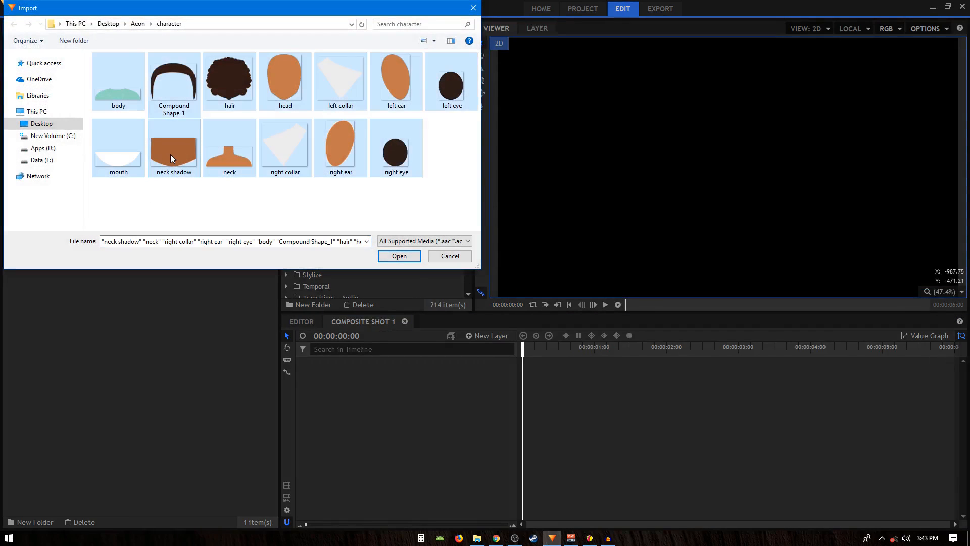
left_click(399, 256)
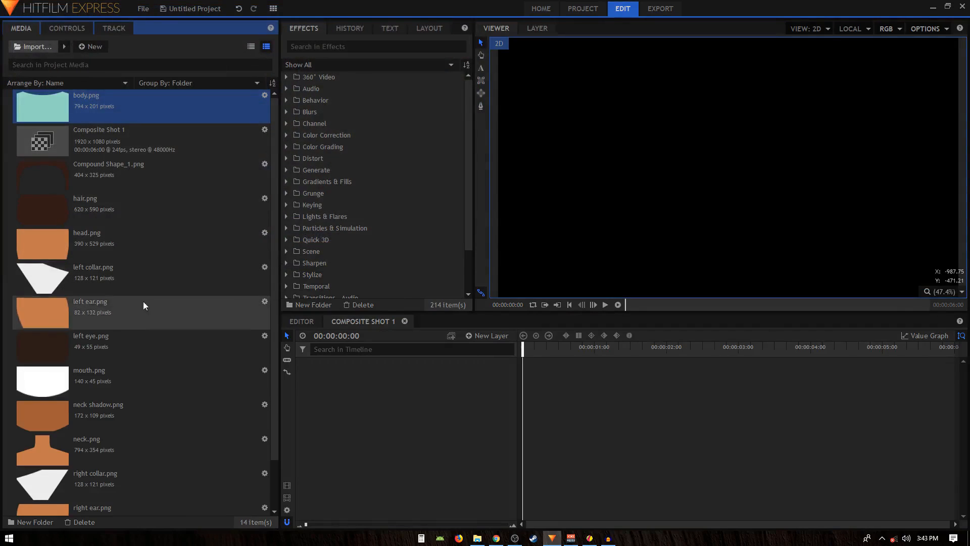
Set the viewer's background color to light blue, #7dafff.
left_click(350, 417)
scroll(605, 110, "down", 1)
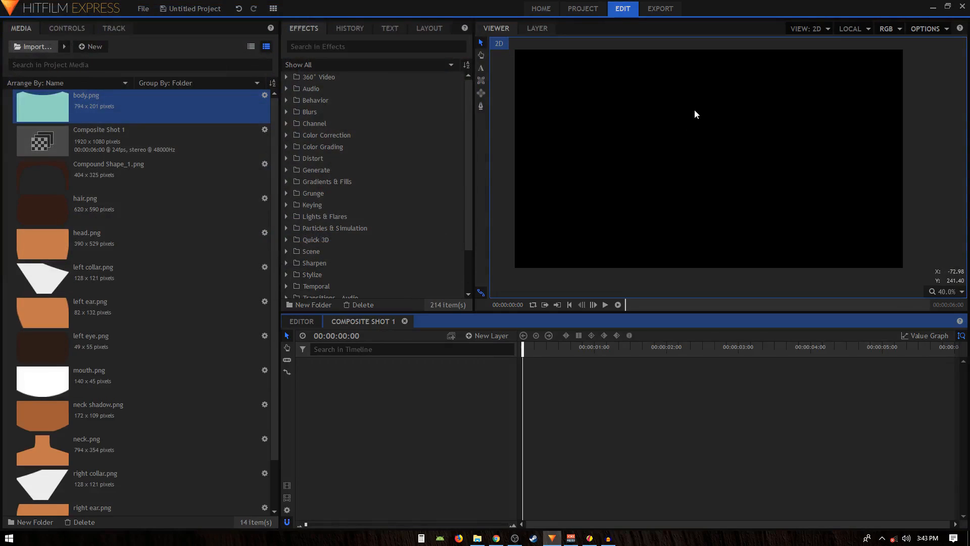
left_click_drag(668, 95, 677, 98)
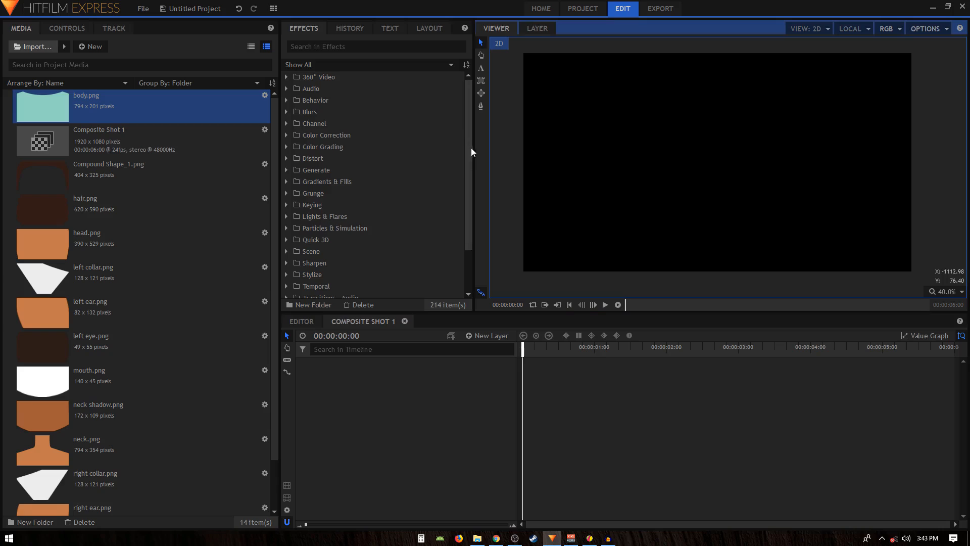
left_click(919, 30)
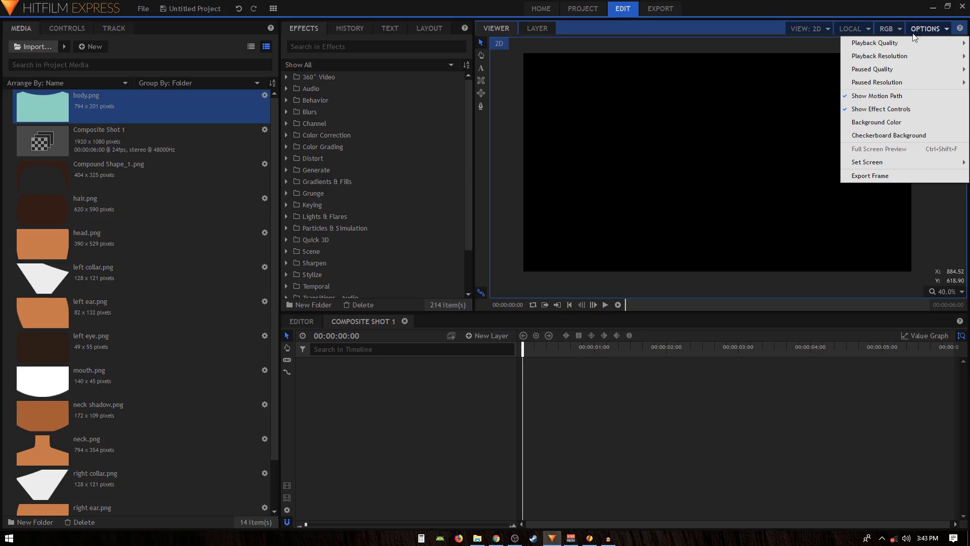
left_click(879, 123)
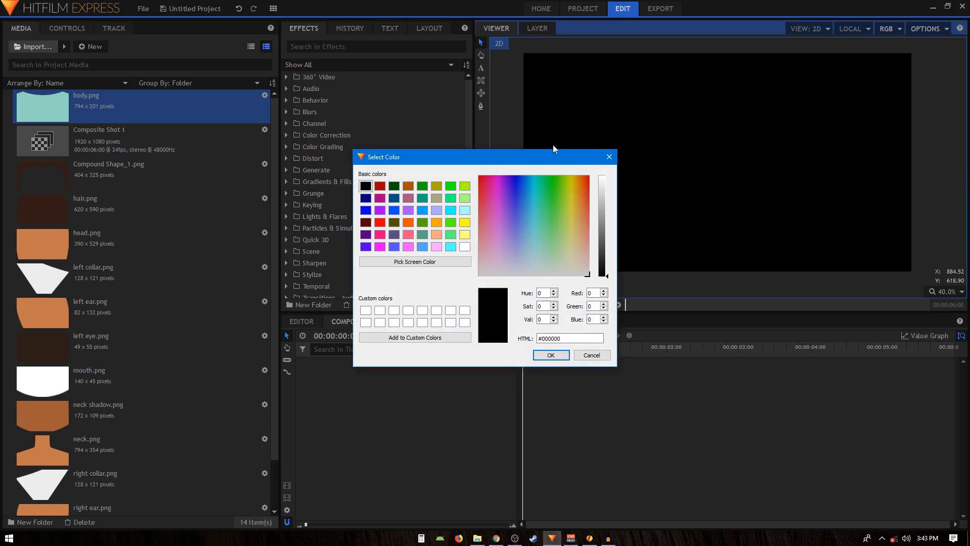
left_click(529, 232)
left_click(606, 176)
left_click(523, 226)
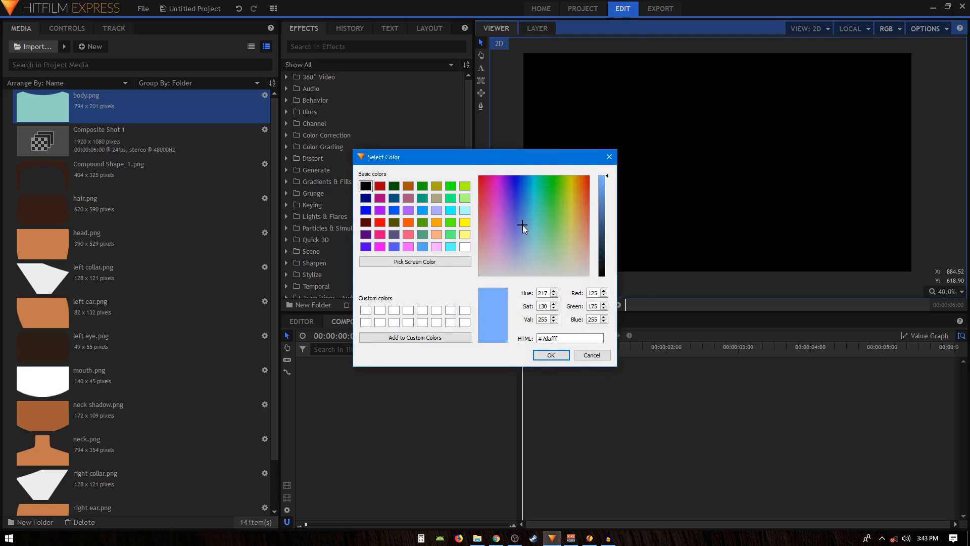
left_click(551, 355)
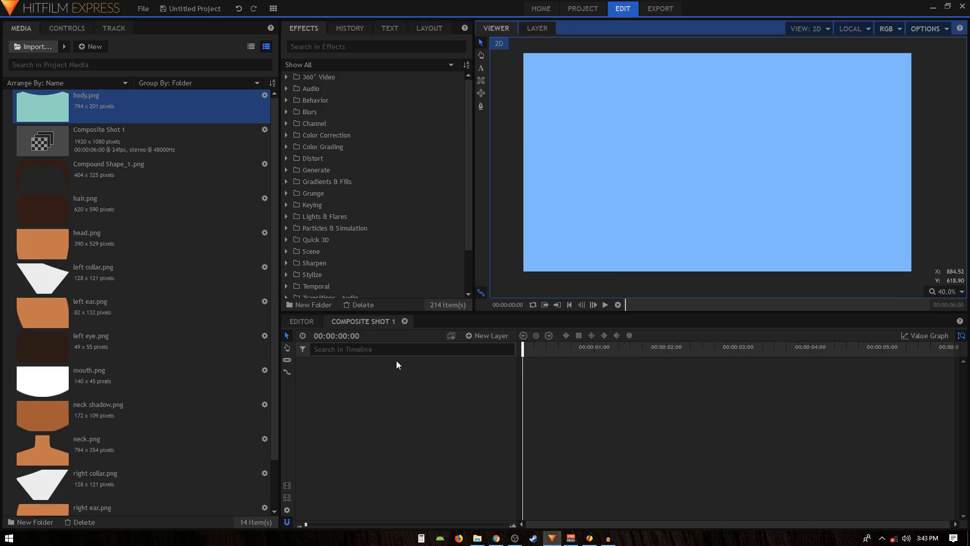
Set the duration of Composite Shot 1 to 12 seconds.
left_click(287, 510)
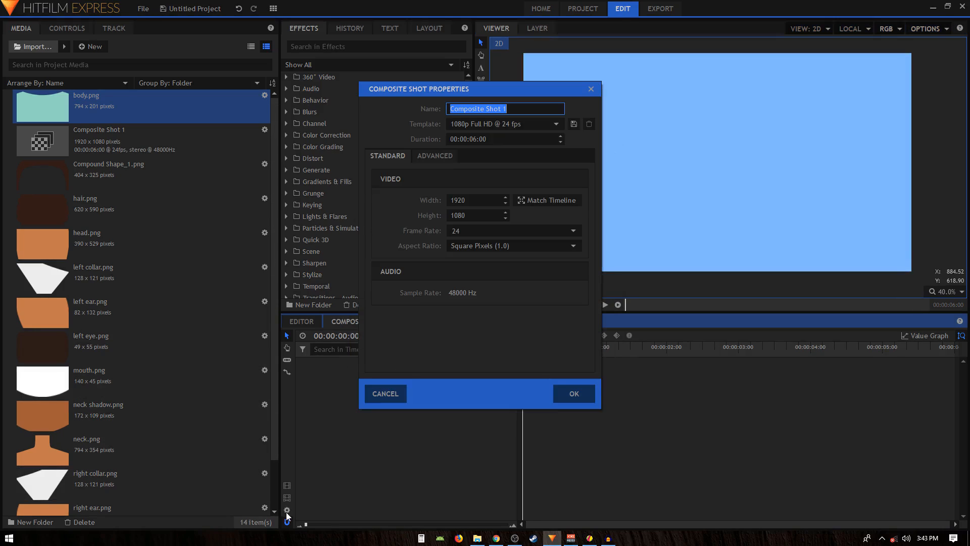
left_click(463, 139)
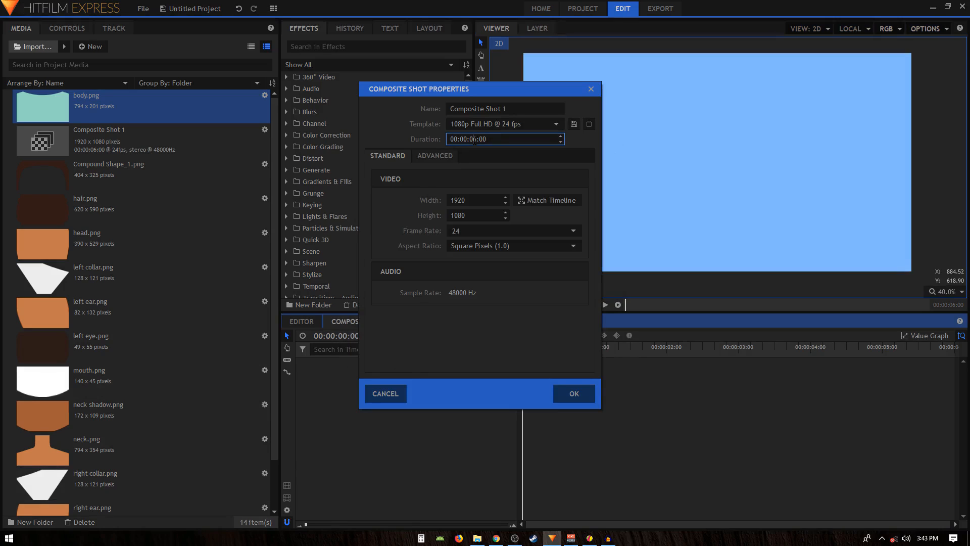
key("BackSpace")
key("Delete")
type("12")
left_click(561, 392)
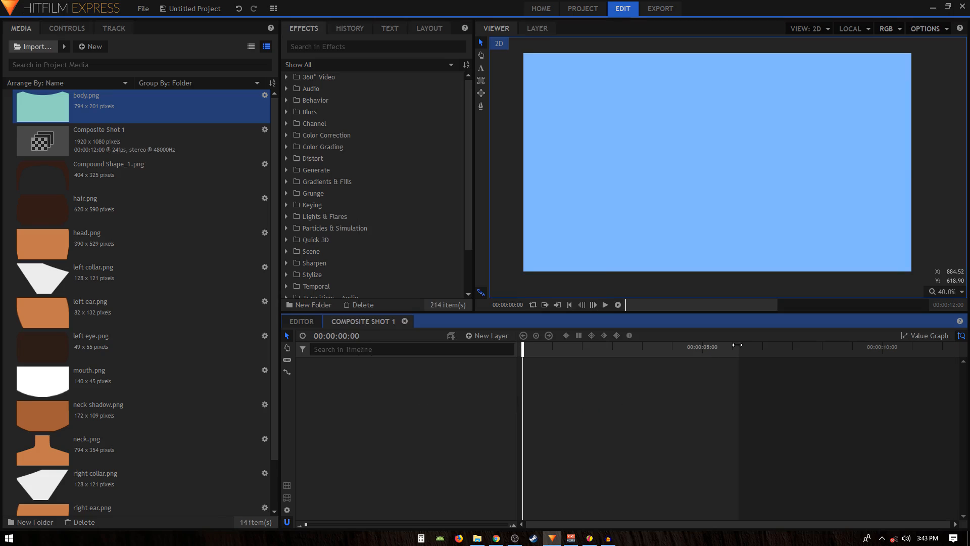
Add body.png to the composite shot's timeline and move it straight down by about 180 pixels, into the lower part of the frame.
left_click(80, 120)
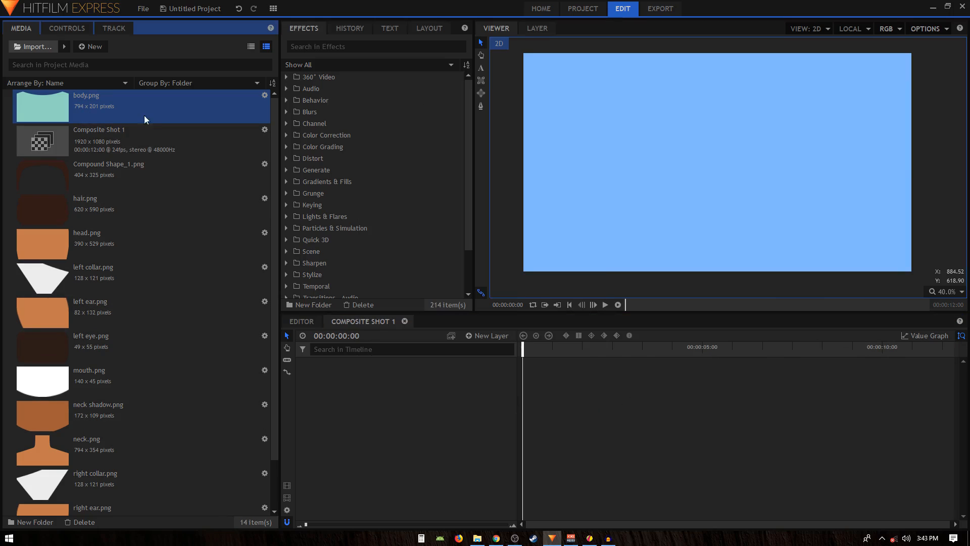
left_click_drag(62, 106, 341, 379)
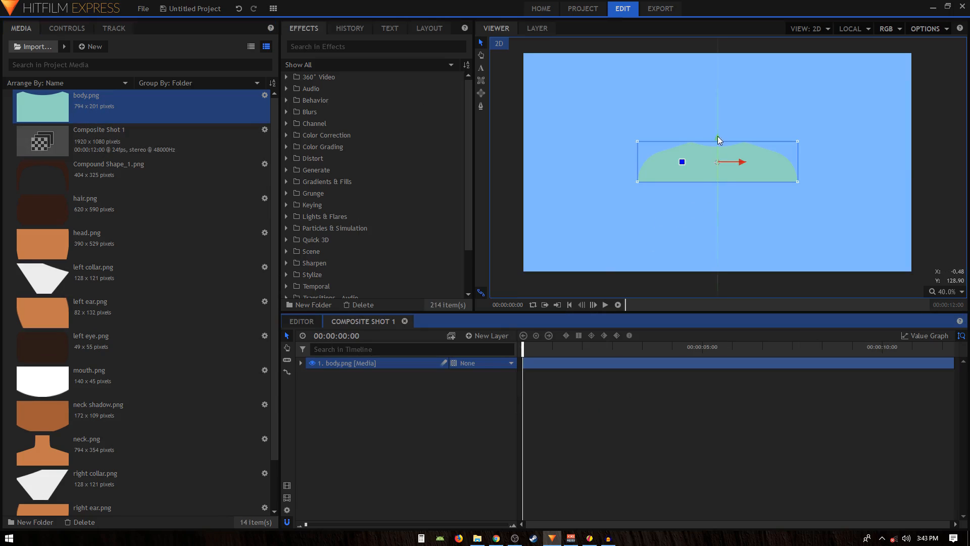
left_click_drag(718, 137, 724, 205)
left_click(383, 394)
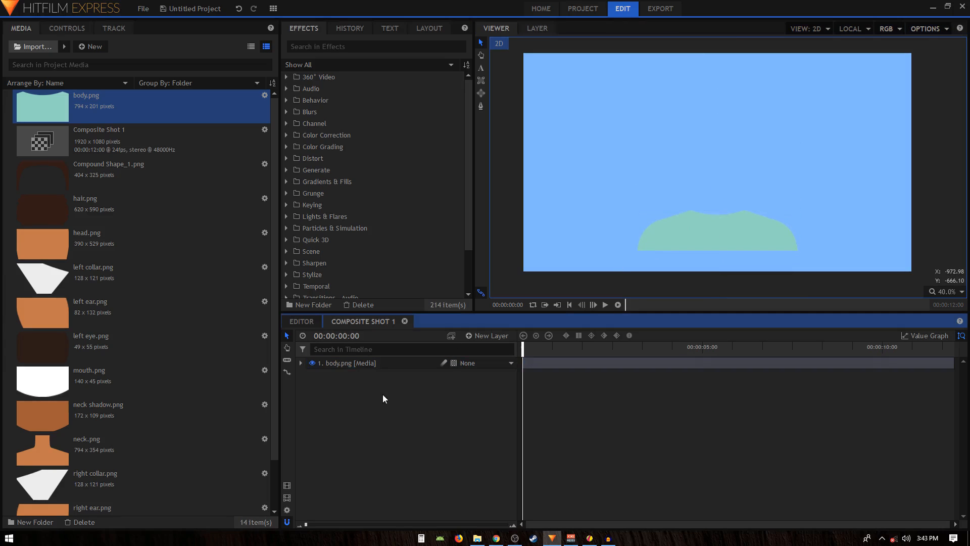
Add neck.png beneath the body layer in the timeline and move it straight down about 145 pixels behind the body.
left_click(95, 238)
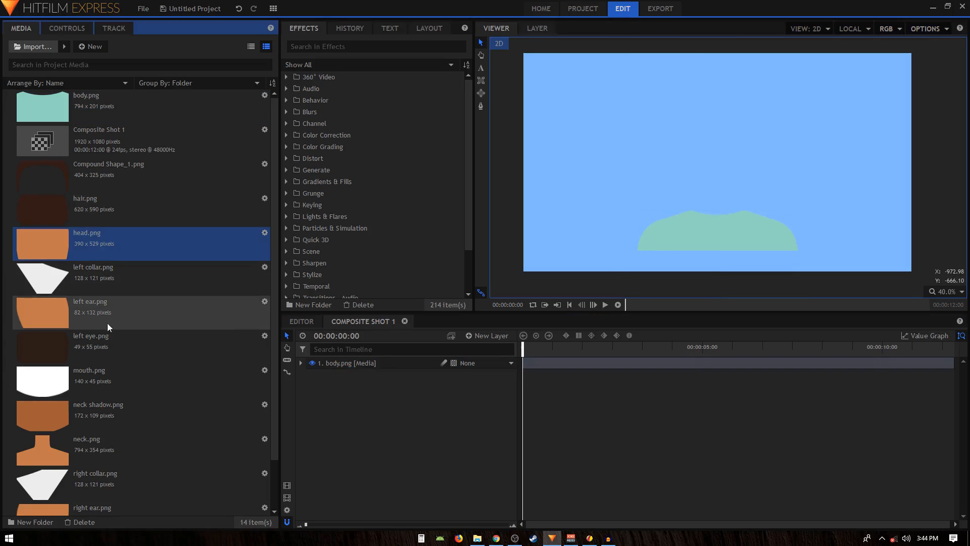
left_click_drag(91, 457, 362, 378)
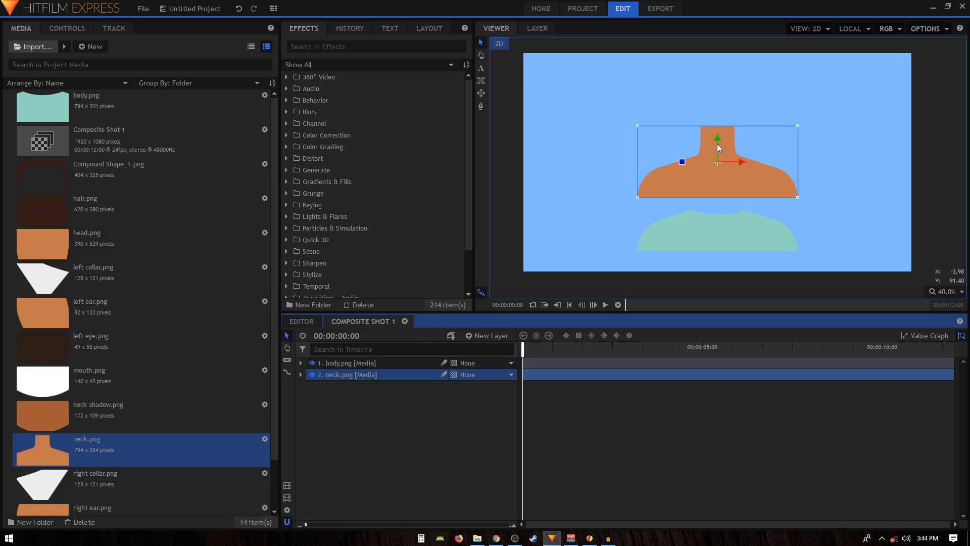
left_click_drag(717, 140, 721, 193)
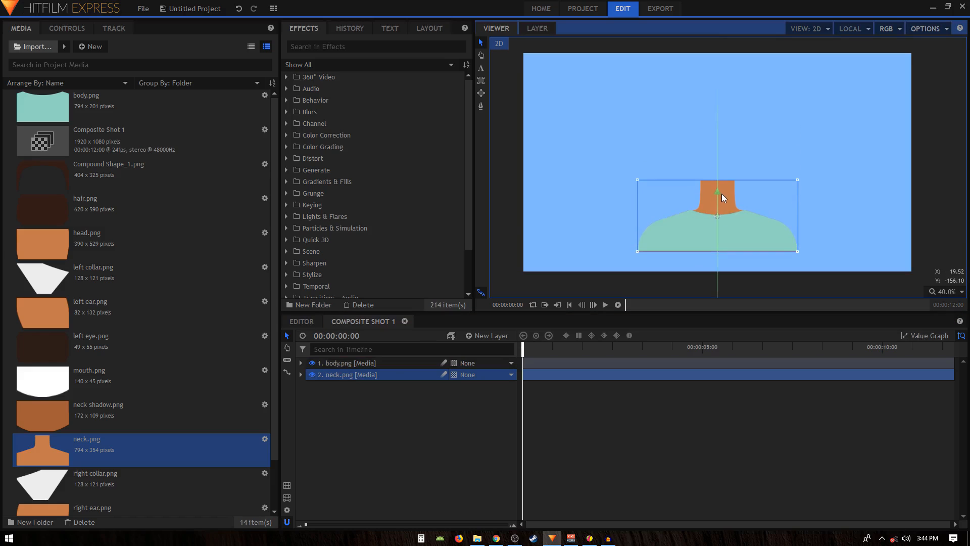
Nudge the neck layer up a few pixels so its lower edge is hidden behind the body's lower edge.
scroll(689, 237, "up", 4)
scroll(682, 263, "up", 3)
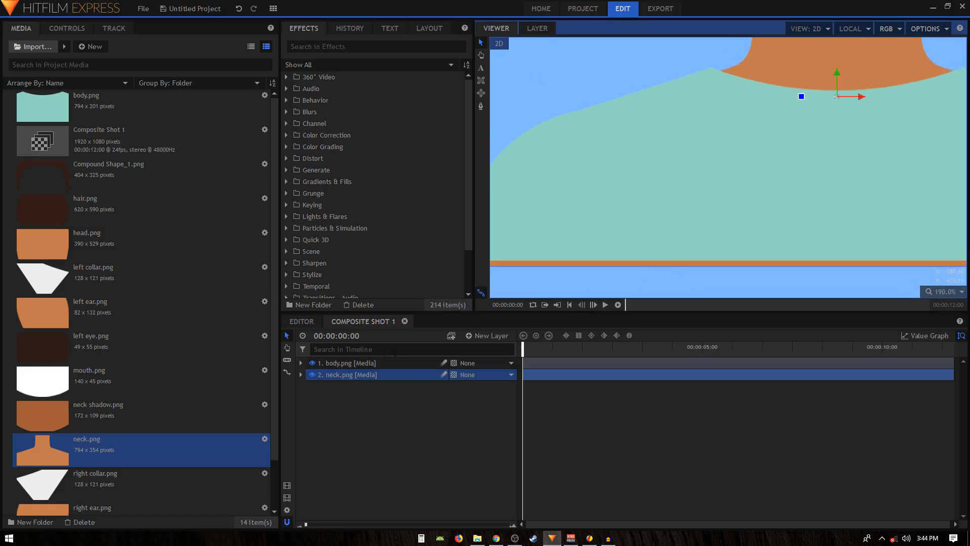
left_click(359, 375)
key("Up")
key("Up")
key("Up")
key("Up")
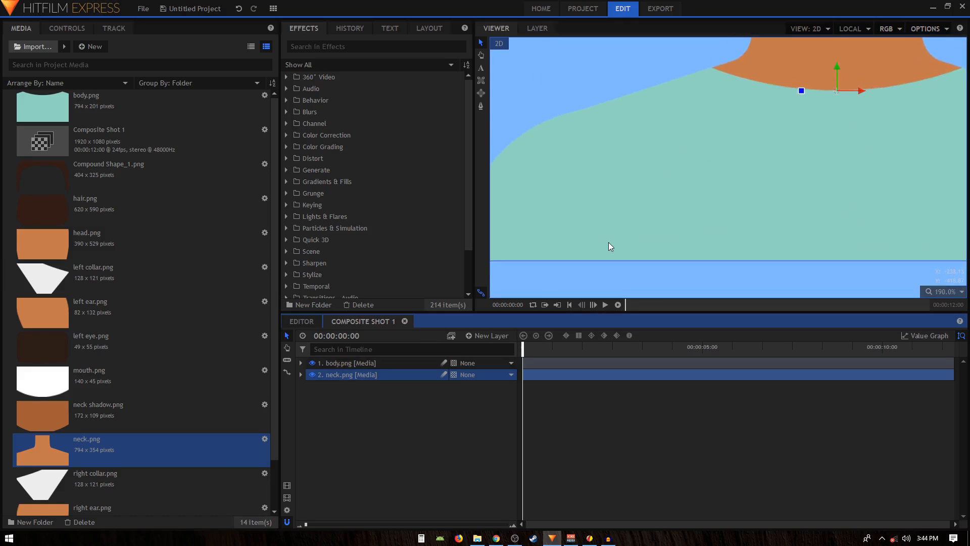
left_click(430, 425)
scroll(743, 114, "down", 8)
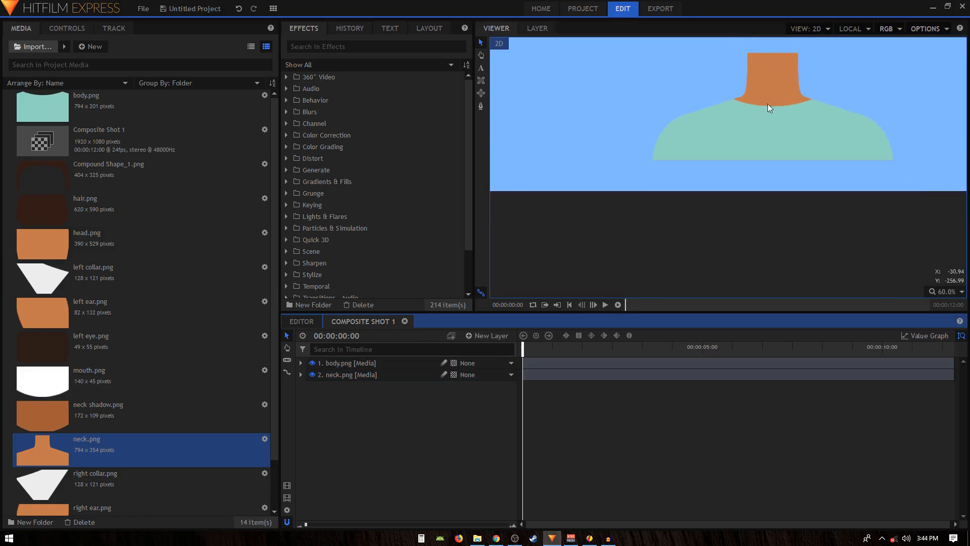
left_click_drag(760, 137, 751, 164)
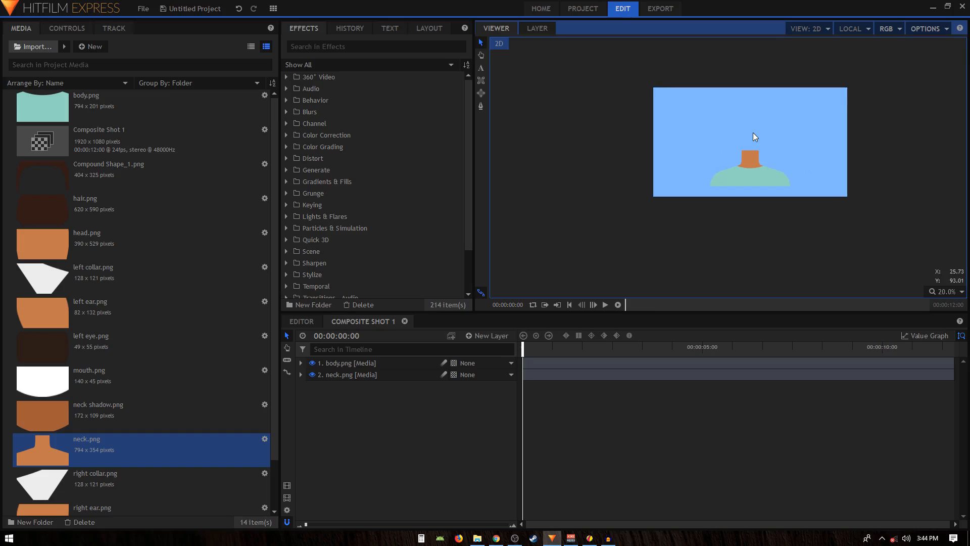
left_click(119, 480)
scroll(119, 480, "down", 1)
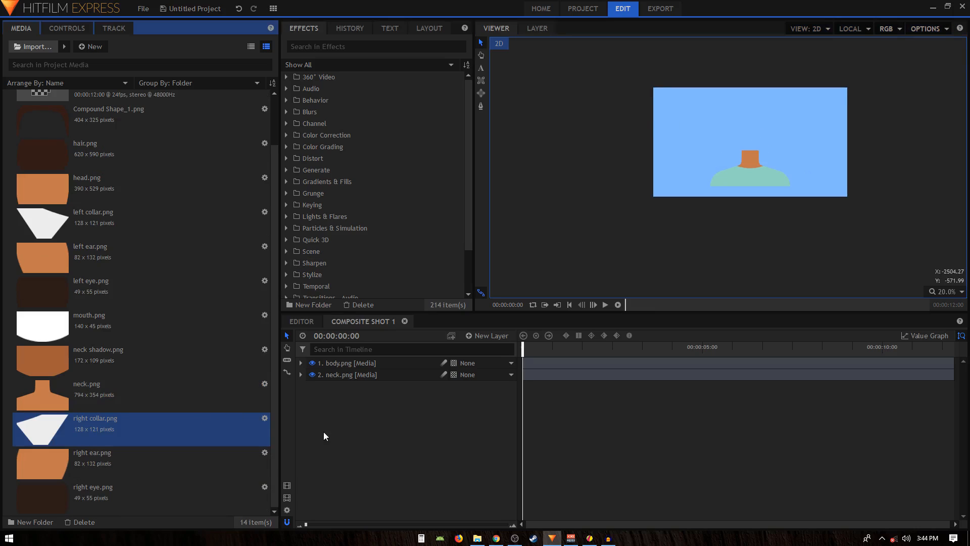
scroll(765, 144, "up", 3)
scroll(763, 157, "up", 1)
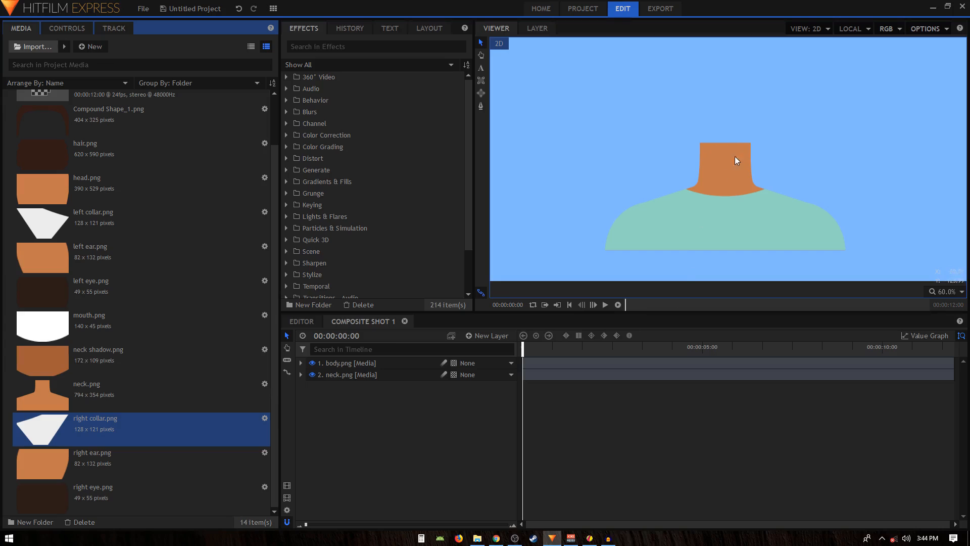
scroll(712, 157, "down", 2)
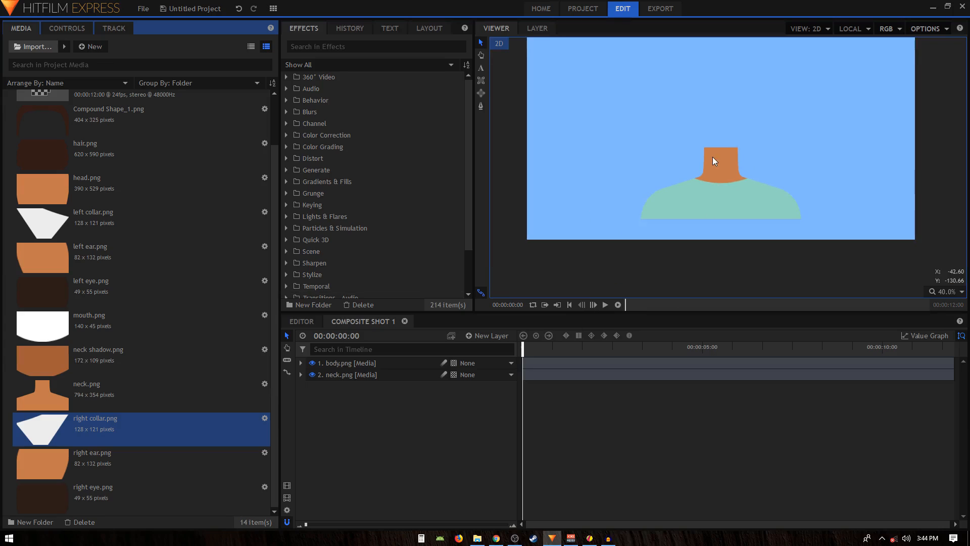
Add head.png above all other layers and move it straight up about 38 pixels so it sits on the neck.
left_click(105, 395)
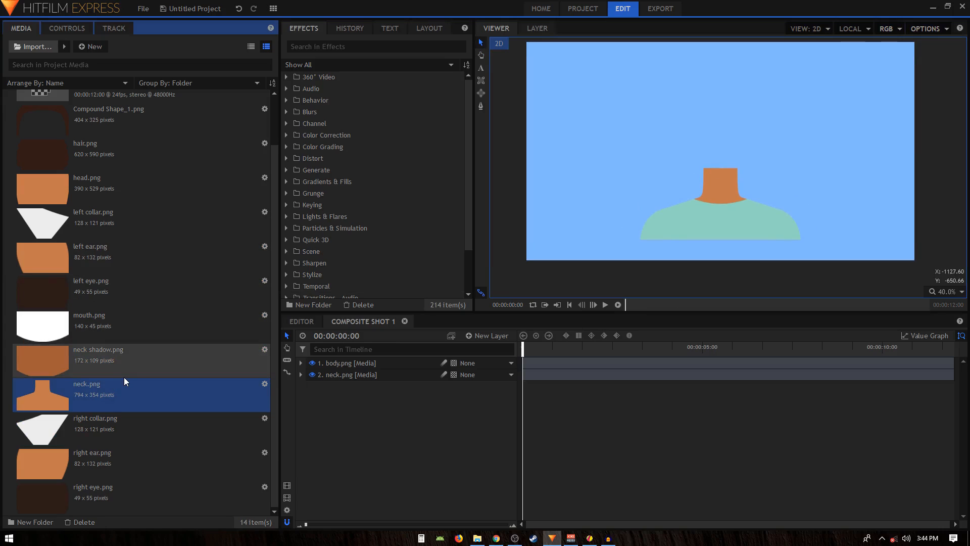
left_click(105, 362)
left_click(90, 405)
left_click(91, 455)
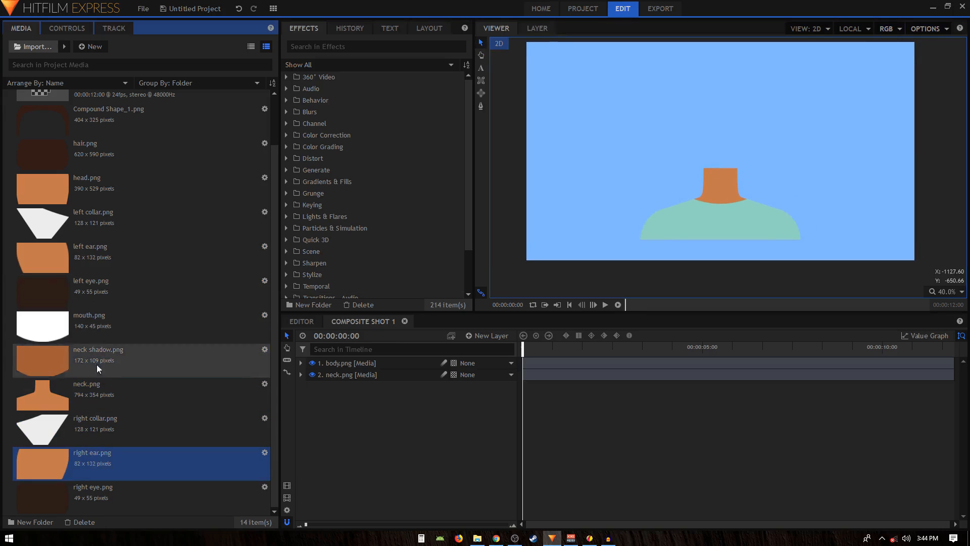
left_click_drag(107, 186, 340, 364)
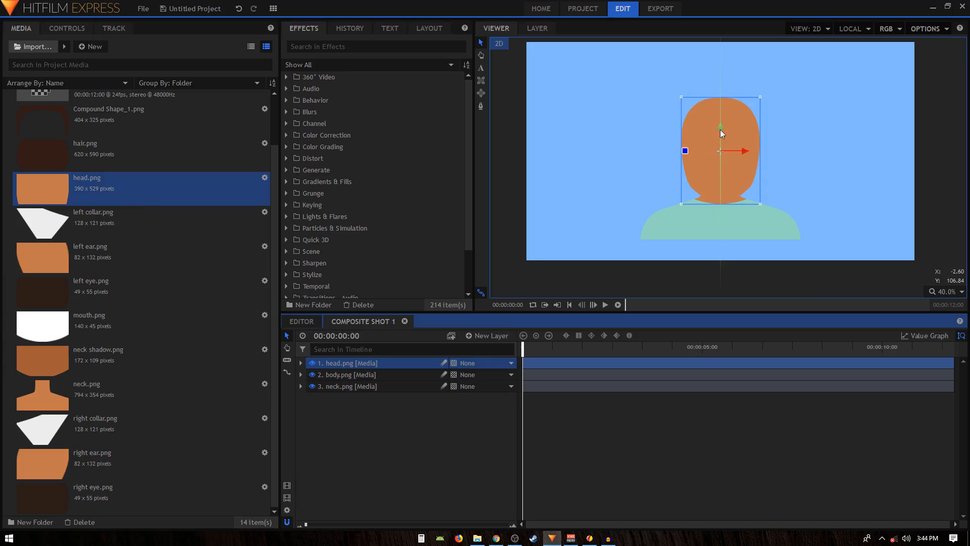
left_click_drag(719, 128, 720, 113)
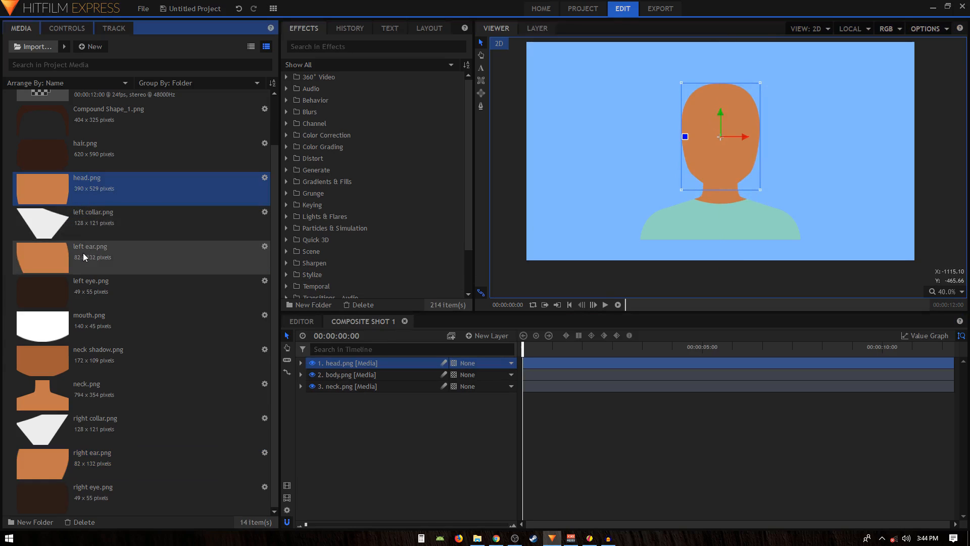
Add neck shadow.png between the head and body layers and move it down about 85 pixels to just under the chin.
left_click(84, 364)
left_click_drag(84, 365, 338, 372)
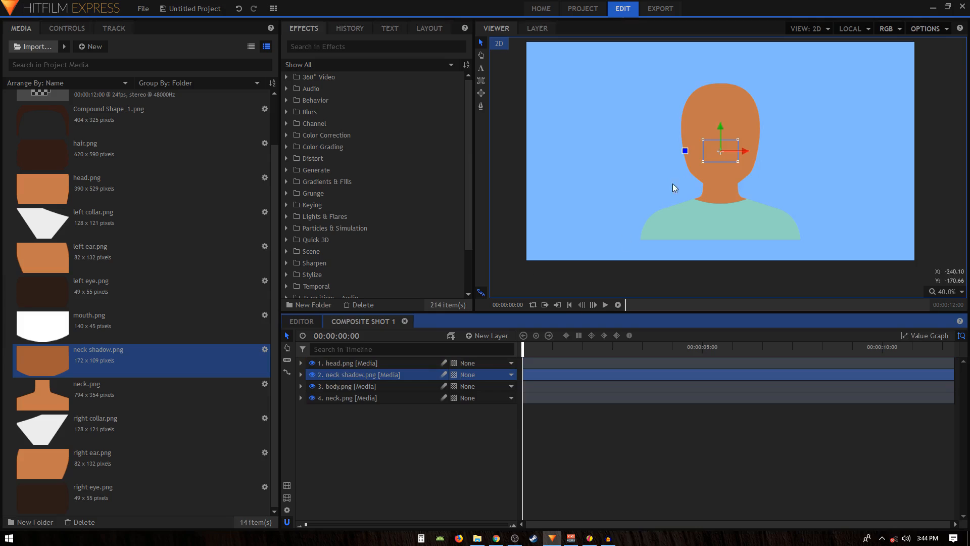
left_click_drag(721, 127, 722, 159)
left_click(429, 433)
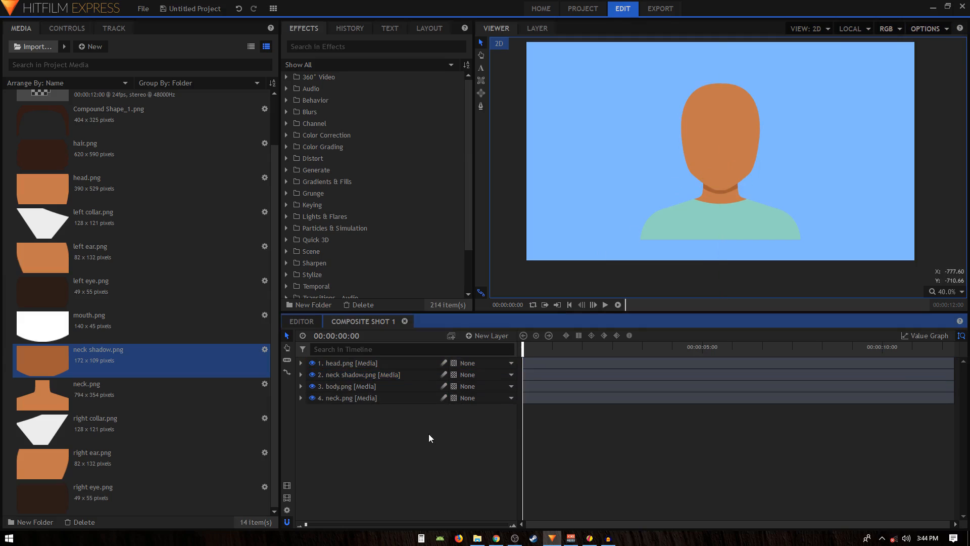
scroll(739, 172, "up", 1)
scroll(739, 167, "down", 1)
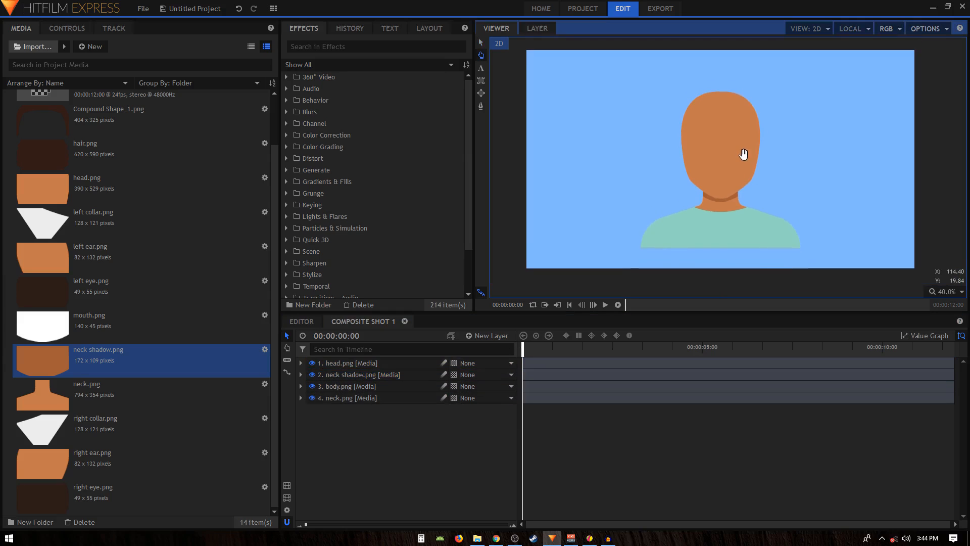
Add left eye.png and right eye.png together above the head layer and move both straight up about 95 pixels.
left_click(78, 326)
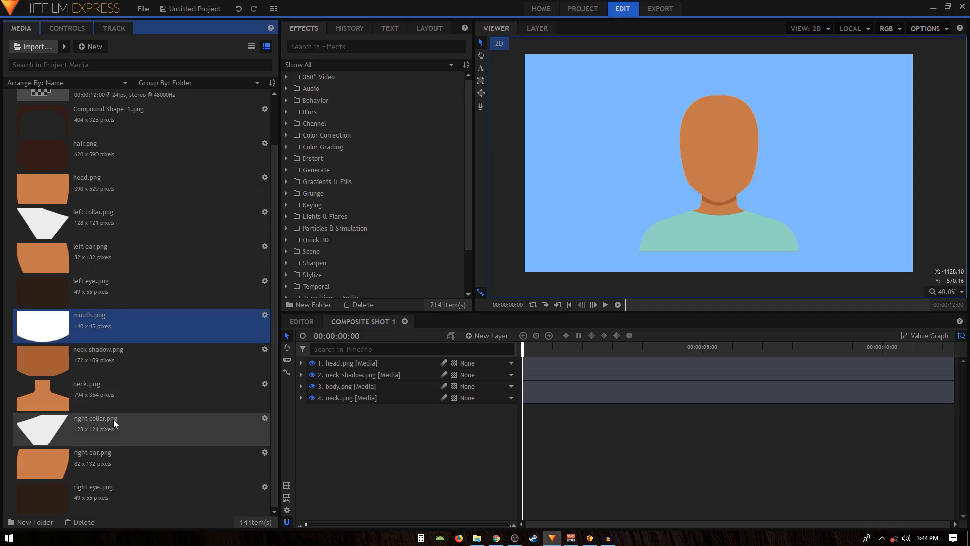
left_click(94, 491)
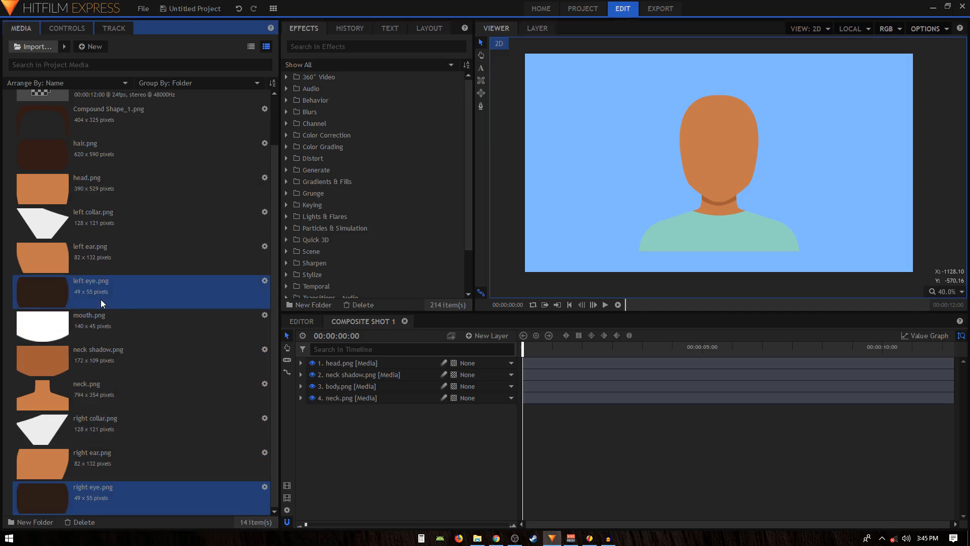
left_click_drag(129, 289, 320, 356)
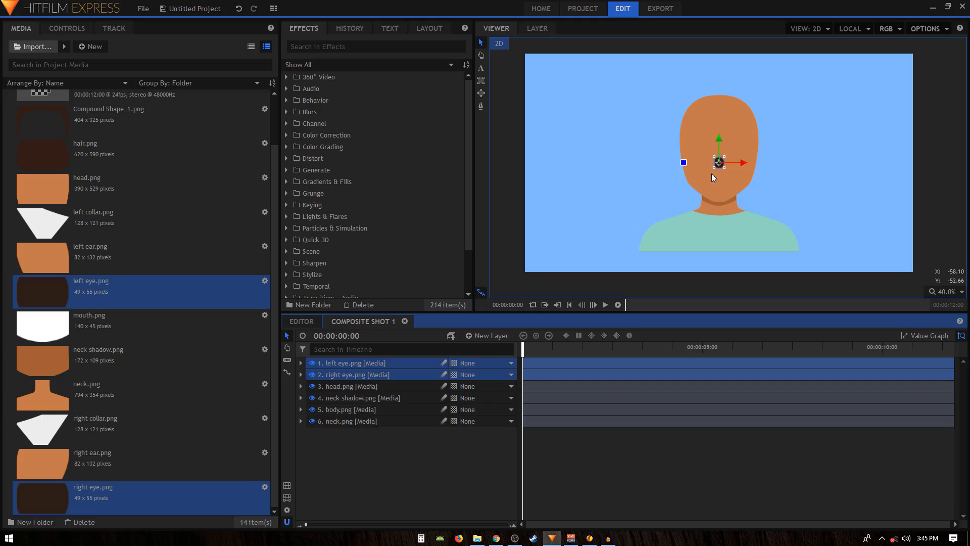
left_click(720, 136)
left_click_drag(719, 136, 718, 117)
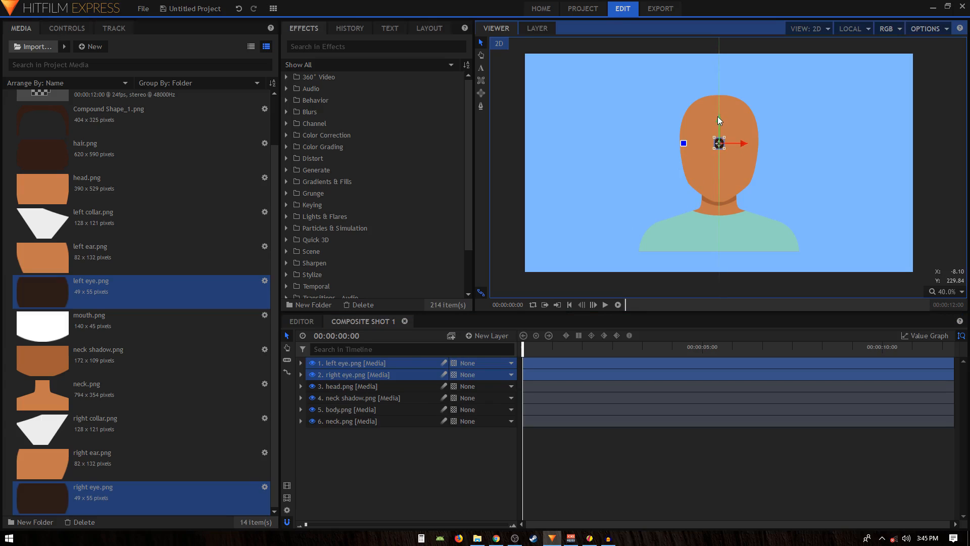
Move the left eye layer alone horizontally to the left side of the face, at an X position of -100.
left_click(387, 362)
scroll(715, 136, "up", 1)
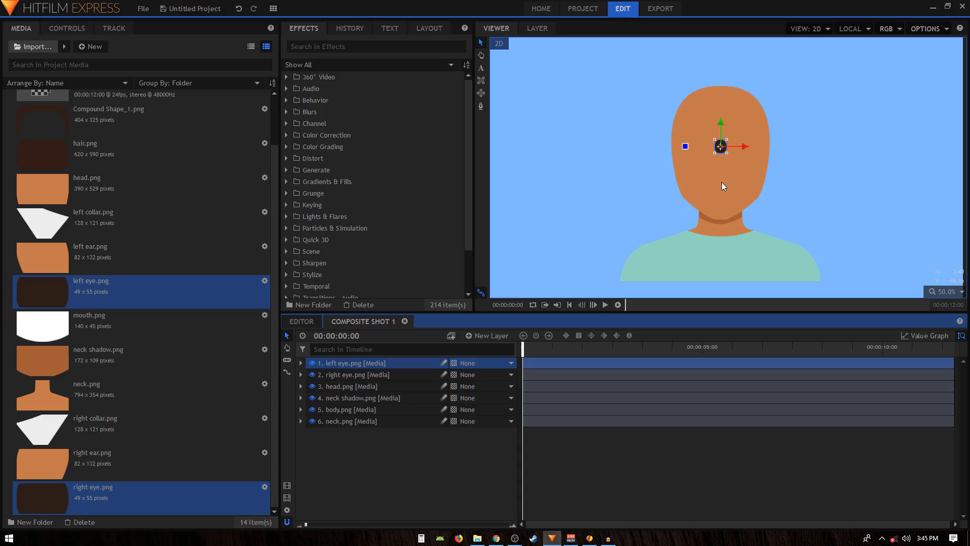
key("shift+Left")
key("shift+Left")
key("shift+Left")
key("shift+Left")
key("shift+Left")
key("shift+Left")
key("shift+Left")
key("shift+Left")
key("shift+Left")
key("shift+Left")
key("shift+Left")
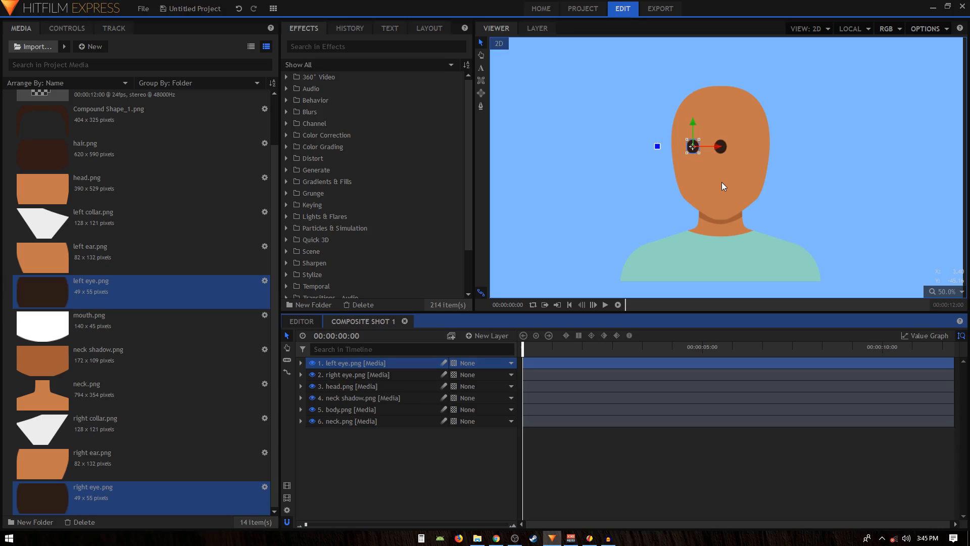
key("shift+Right")
Check the left eye's position and set the right eye's X position to 100 to mirror it.
left_click(302, 363)
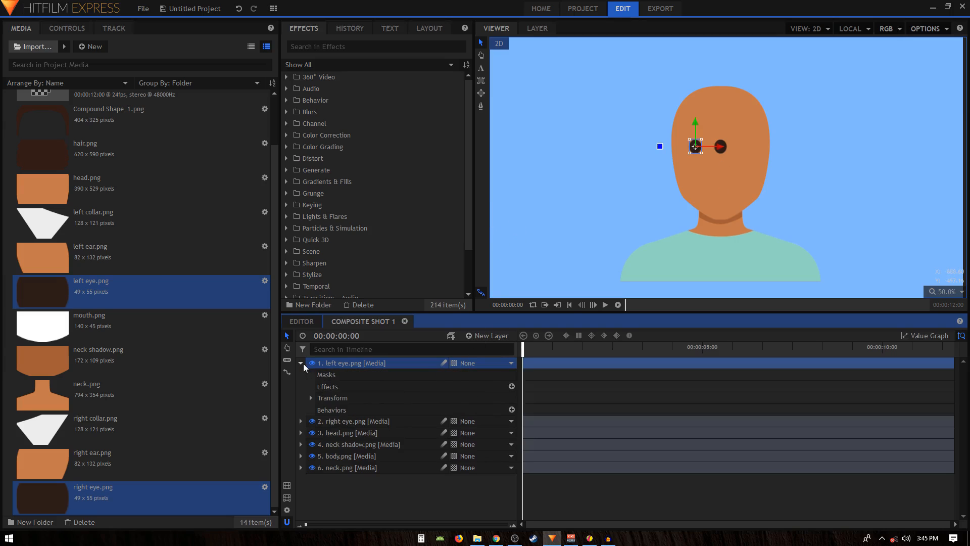
left_click(311, 399)
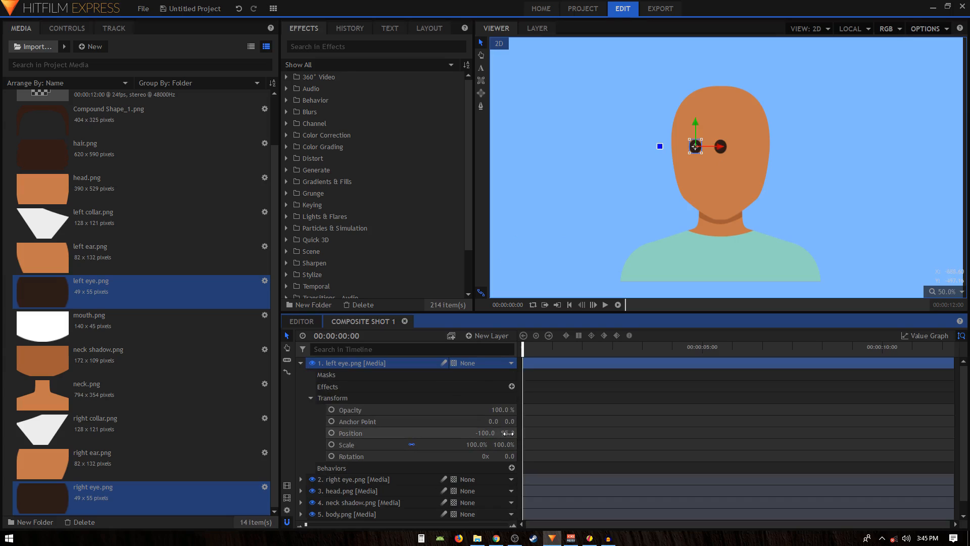
left_click(459, 432)
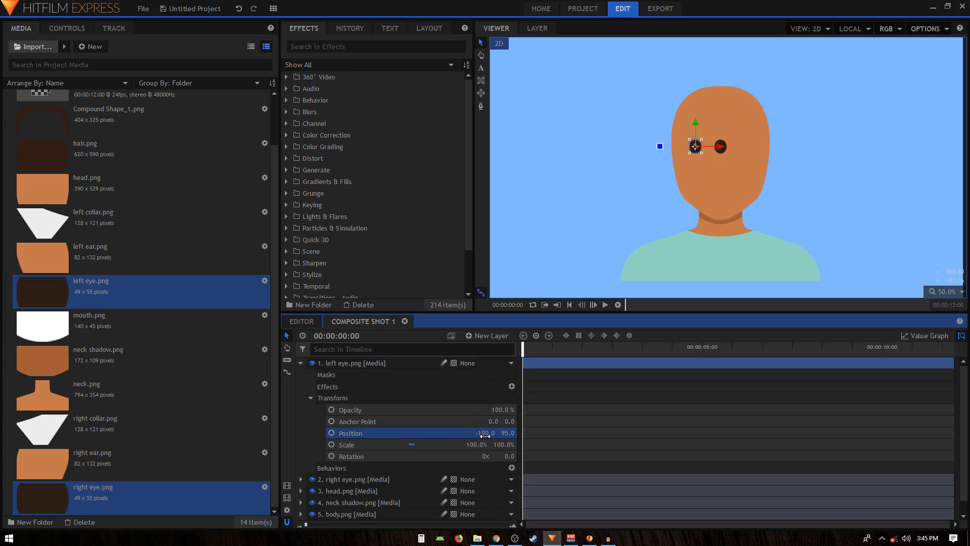
left_click(301, 363)
left_click(301, 374)
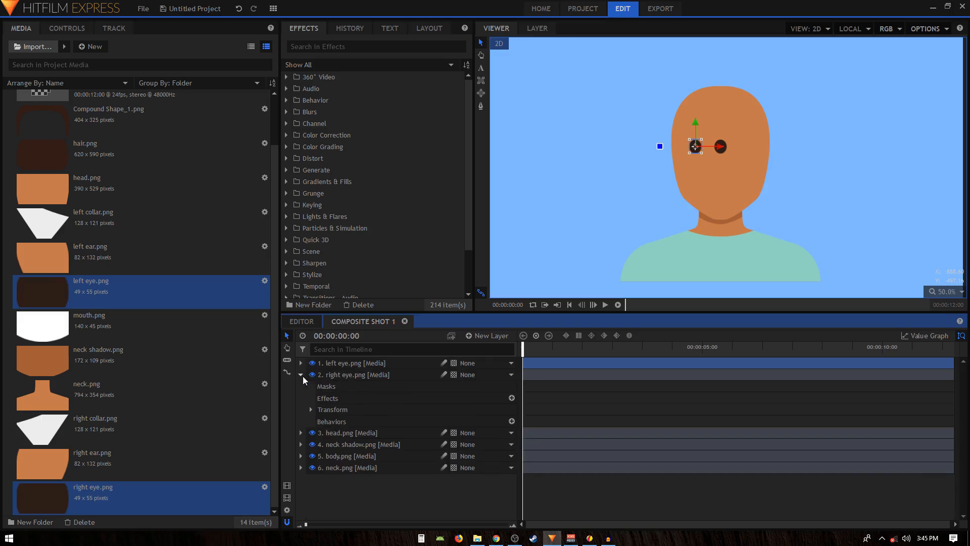
left_click(311, 409)
left_click(480, 446)
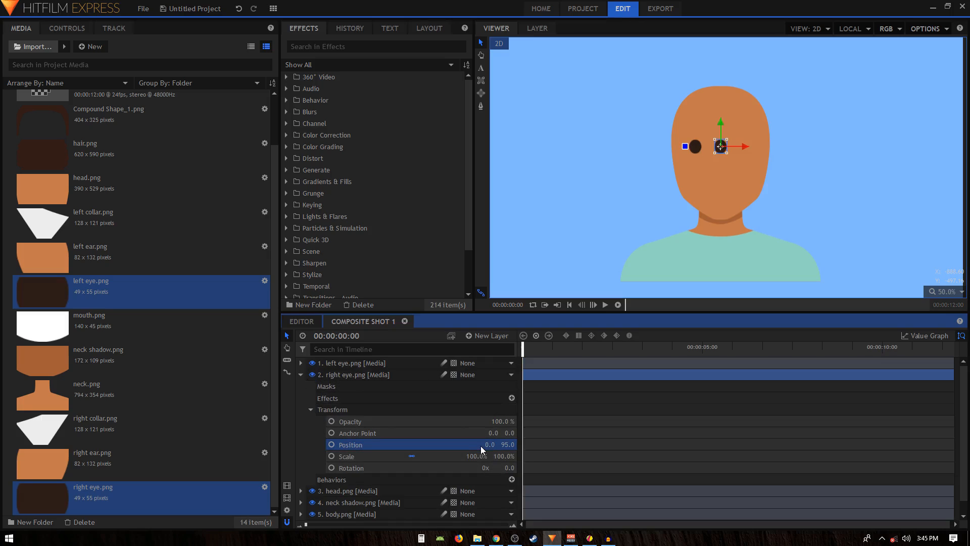
left_click(487, 444)
type("100")
key("Return")
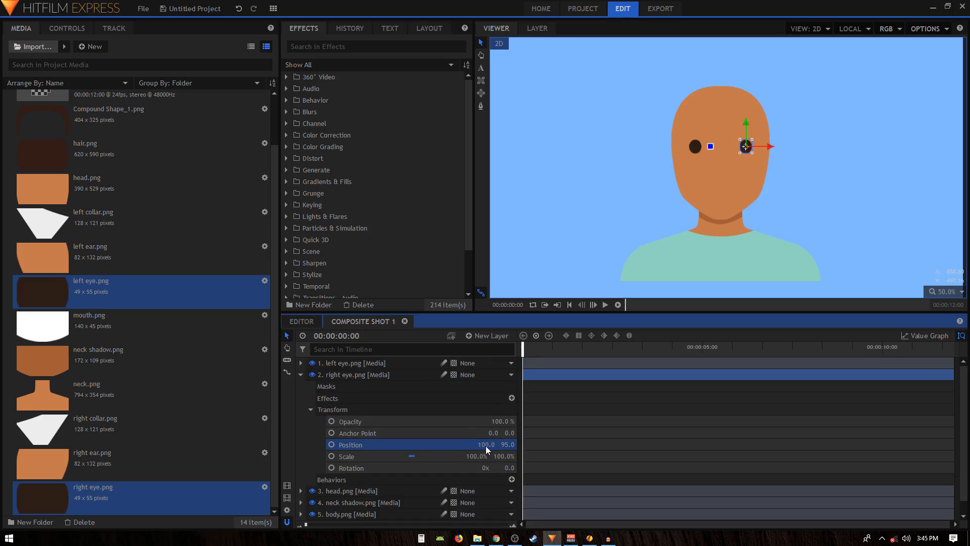
left_click(301, 375)
left_click(634, 265)
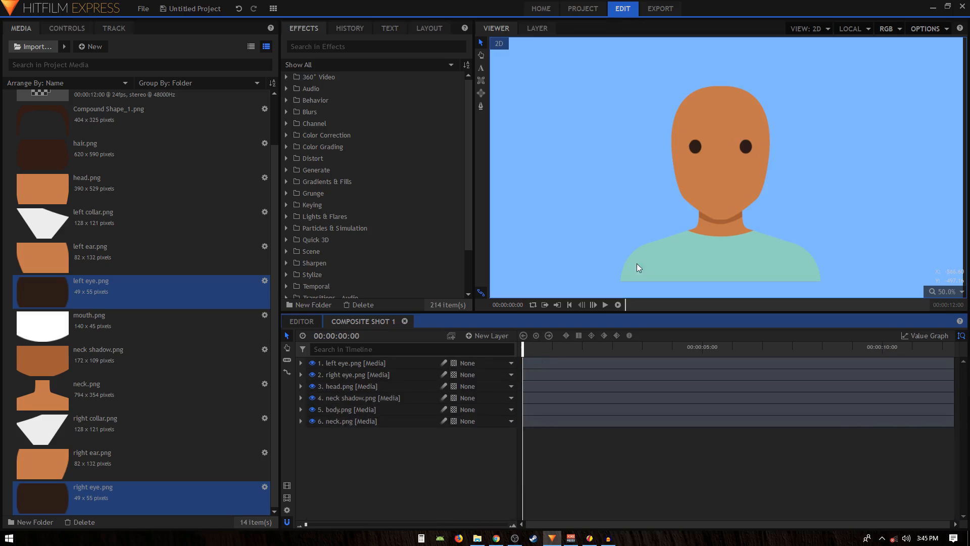
Add mouth.png above all other layers and move it straight down about 24 pixels, centered below the eyes.
left_click(137, 323)
left_click_drag(137, 321, 302, 361)
mouse_move(719, 171)
left_mouse_down()
mouse_move(720, 144)
mouse_move(721, 154)
left_mouse_up()
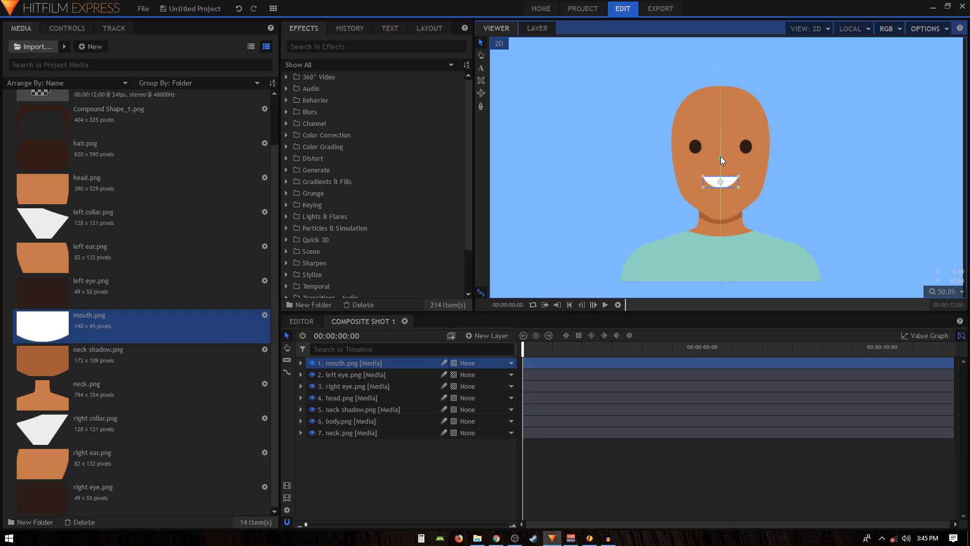
left_click(412, 471)
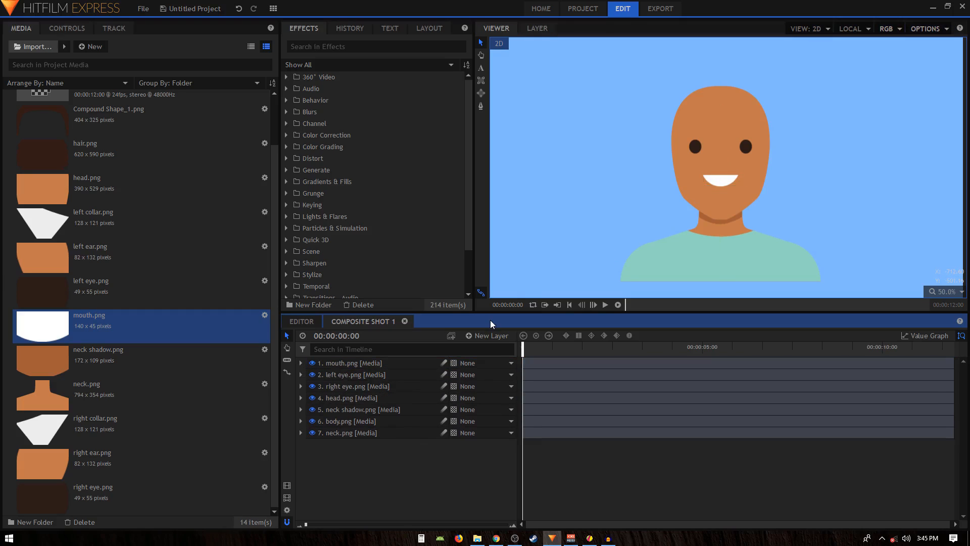
Add left ear.png and right ear.png together above all other layers and move both straight up about 44 pixels to eye level.
left_click(77, 258)
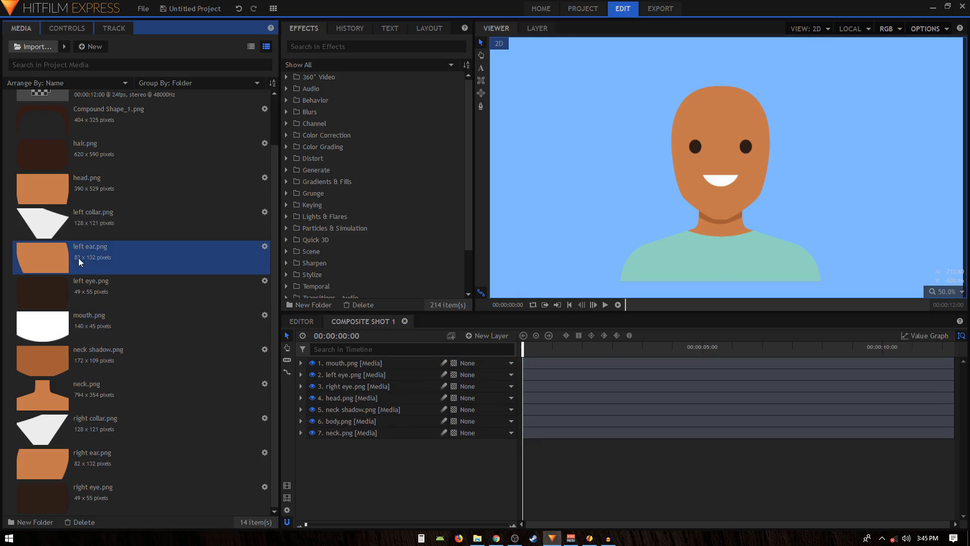
left_click_drag(143, 258, 340, 363)
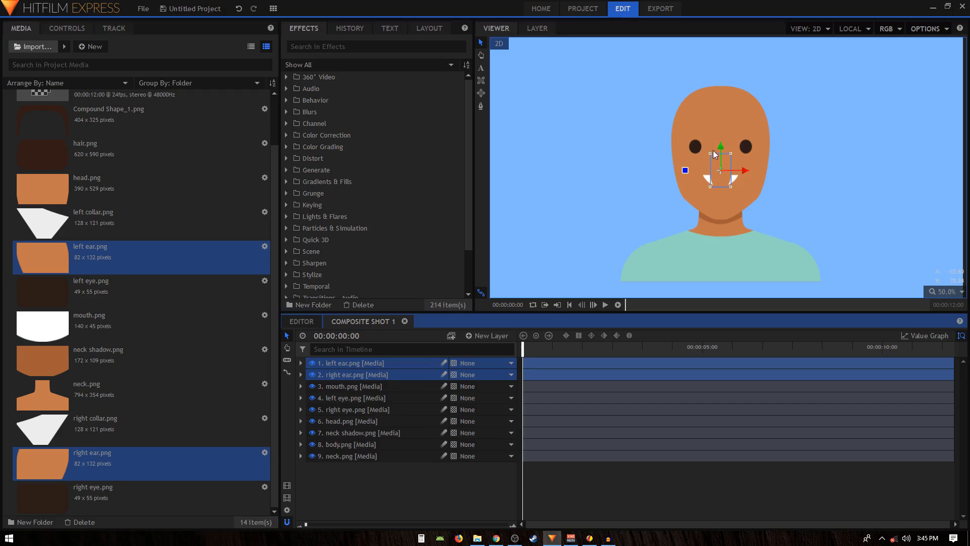
left_click_drag(721, 150, 719, 126)
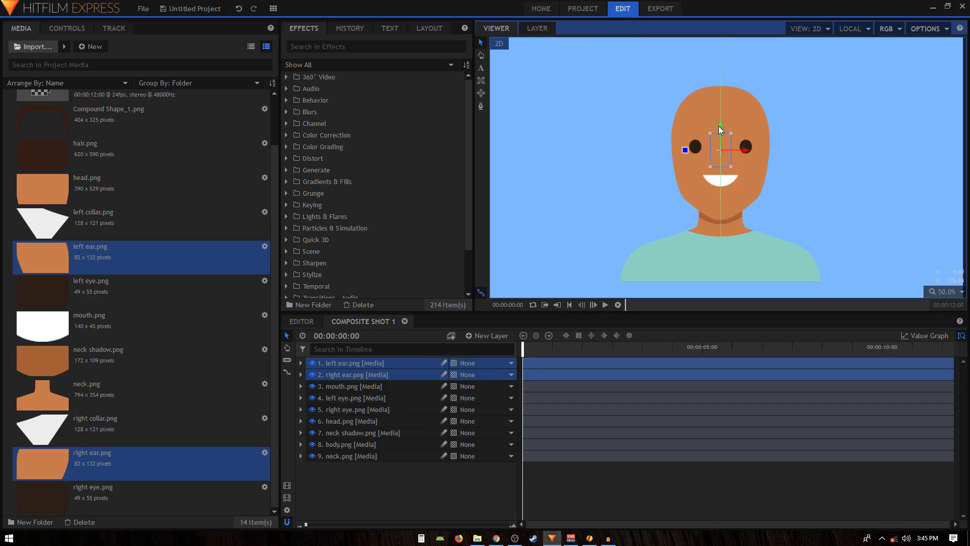
Move the left ear layer alone horizontally to the left side of the head, at an X position of -182.
left_click(344, 366)
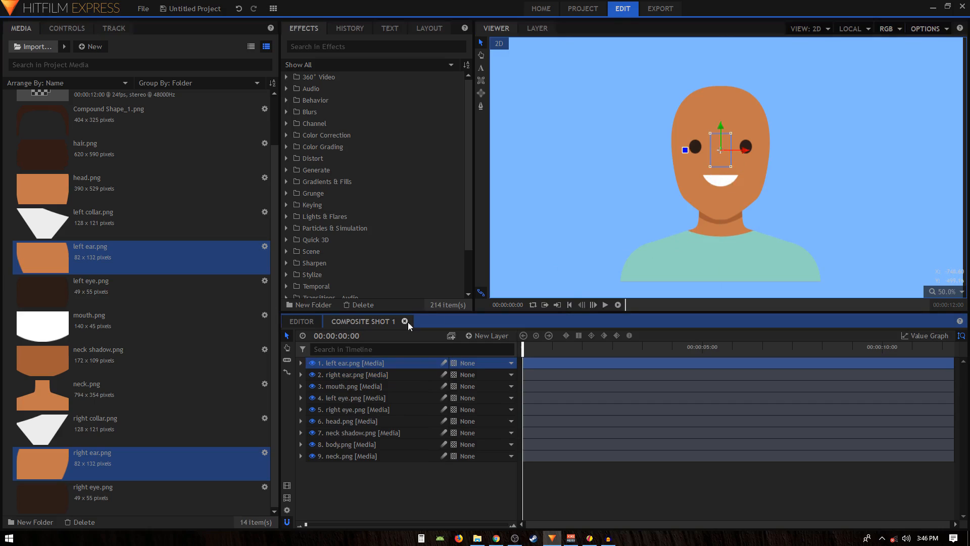
left_click_drag(745, 149, 699, 148)
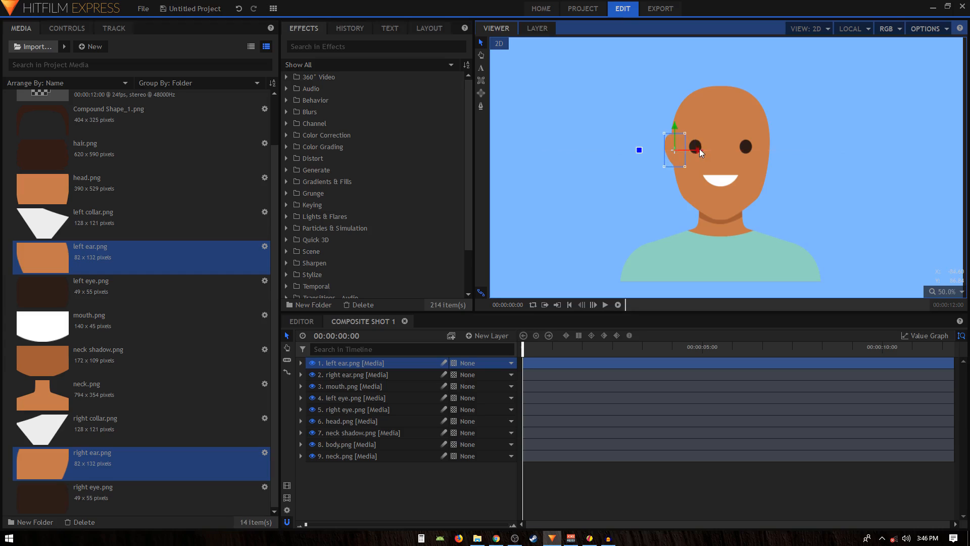
left_click(300, 363)
left_click(311, 398)
left_click(488, 433)
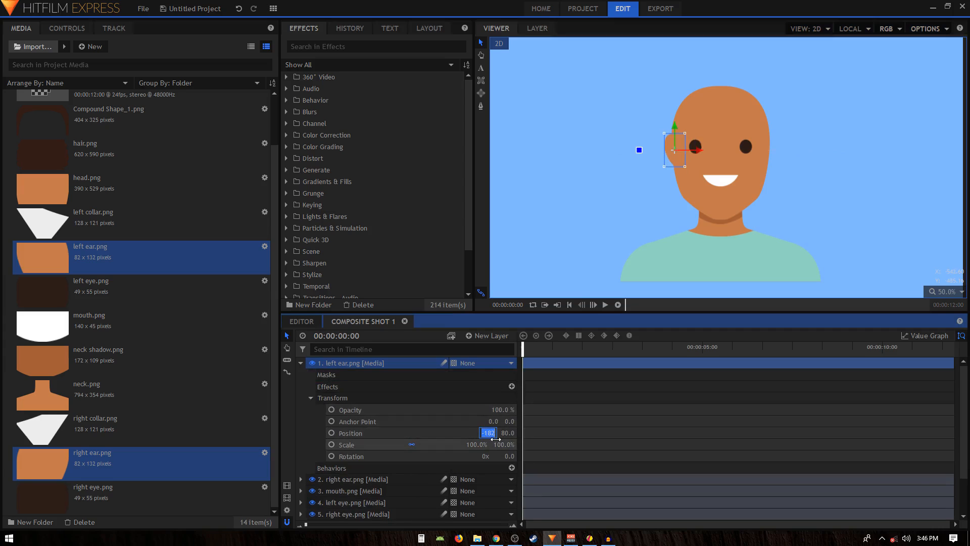
key("Return")
left_click(300, 363)
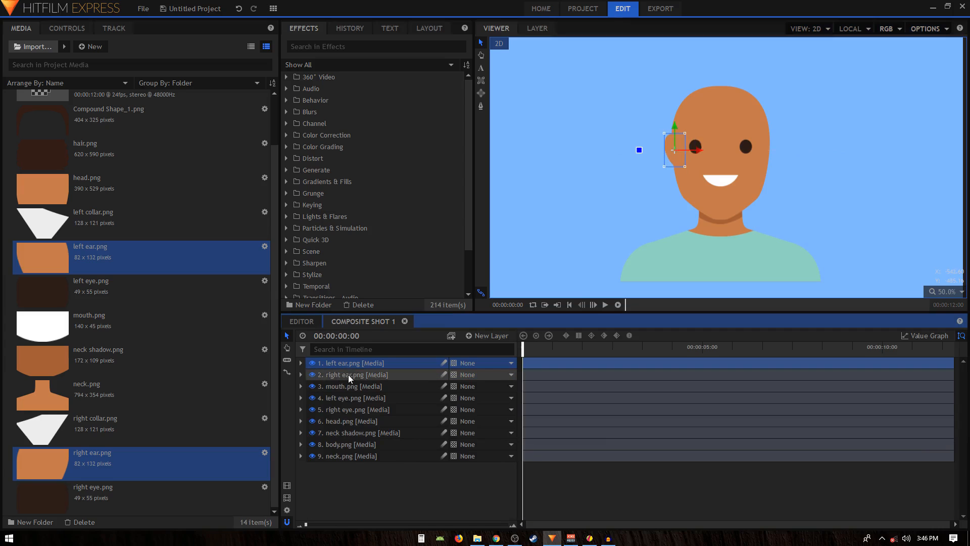
Set the right ear layer's X position to 182 to mirror the left ear.
left_click(348, 375)
left_click(301, 375)
left_click(310, 409)
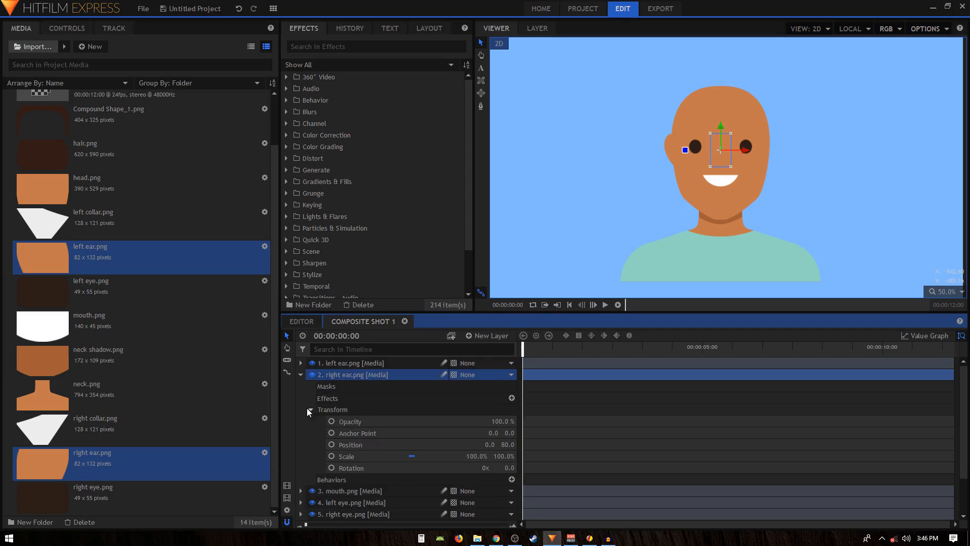
left_click(489, 444)
type("82")
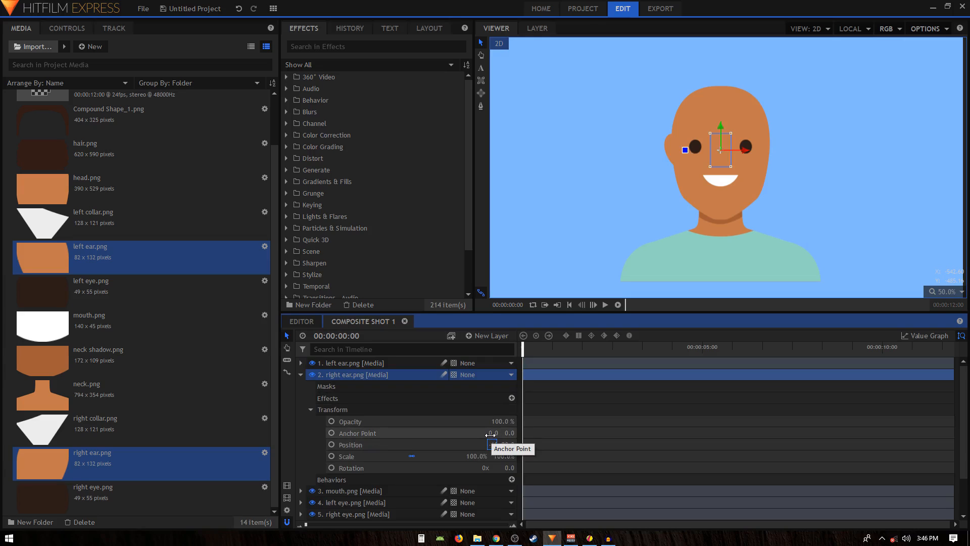
key("Return")
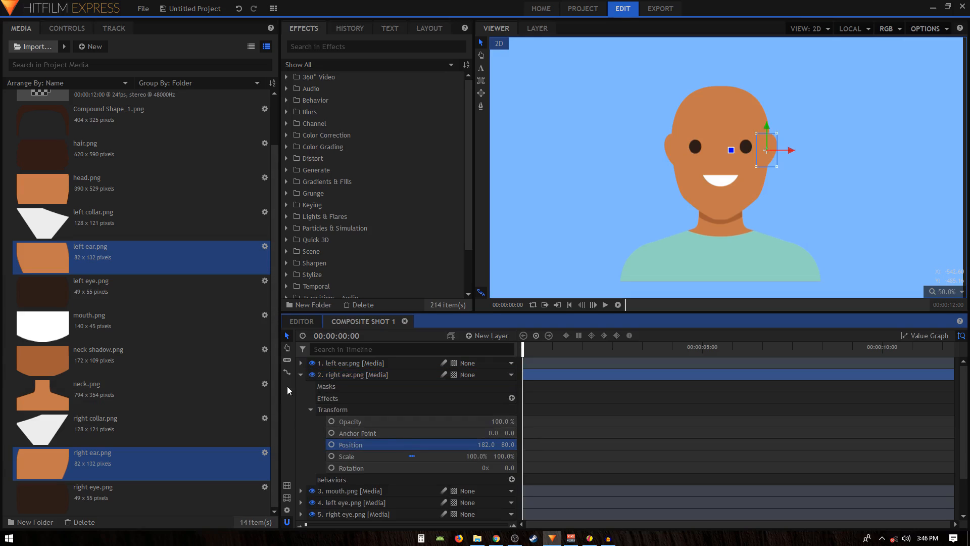
left_click(300, 375)
left_click(327, 478)
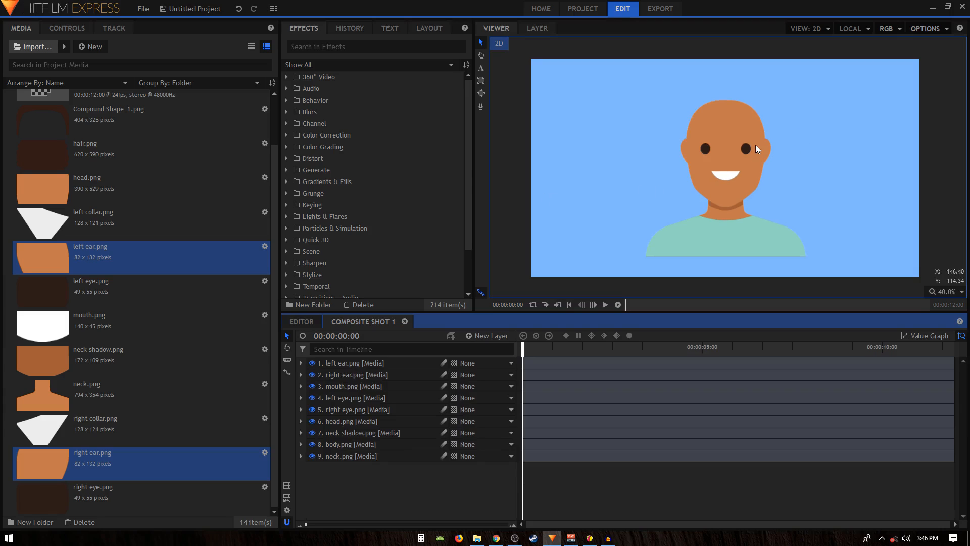
Add hair.png beneath all other layers and move it straight up so it frames the top and sides of the head.
scroll(758, 144, "up", 2)
scroll(743, 145, "down", 2)
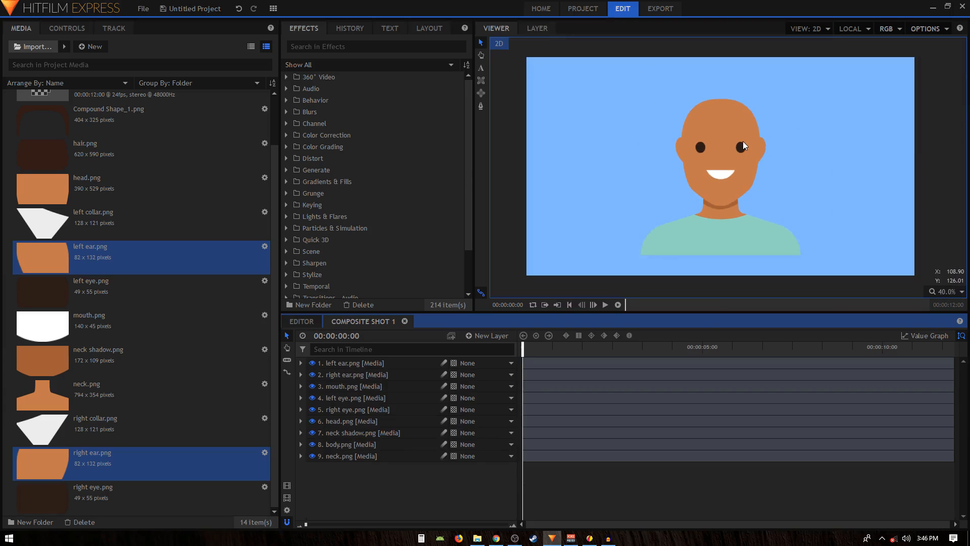
scroll(752, 147, "up", 1)
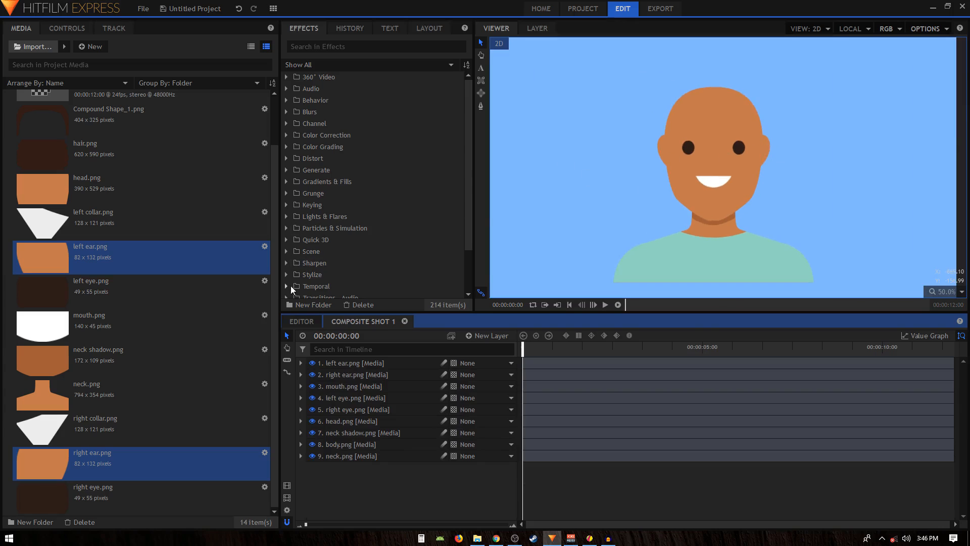
left_click(96, 296)
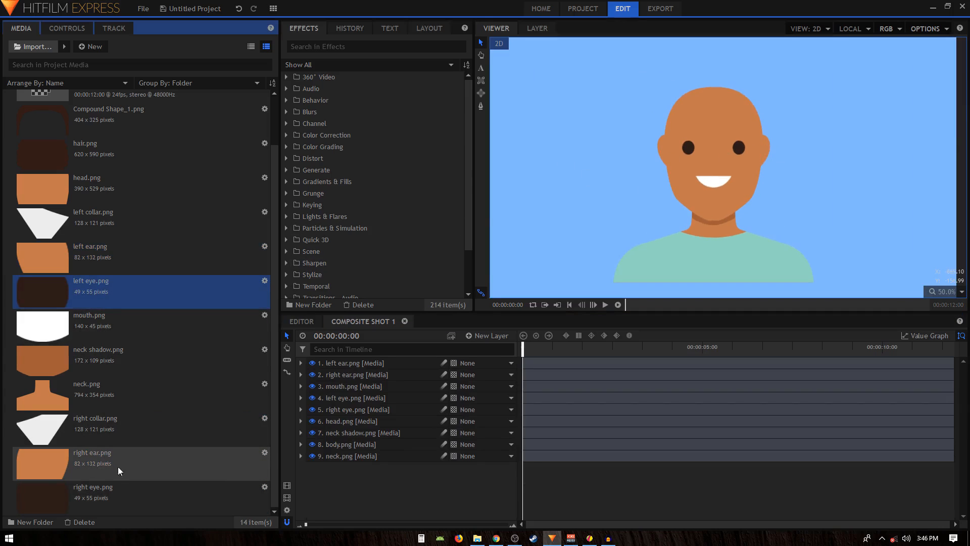
scroll(112, 307, "up", 1)
left_click(85, 186)
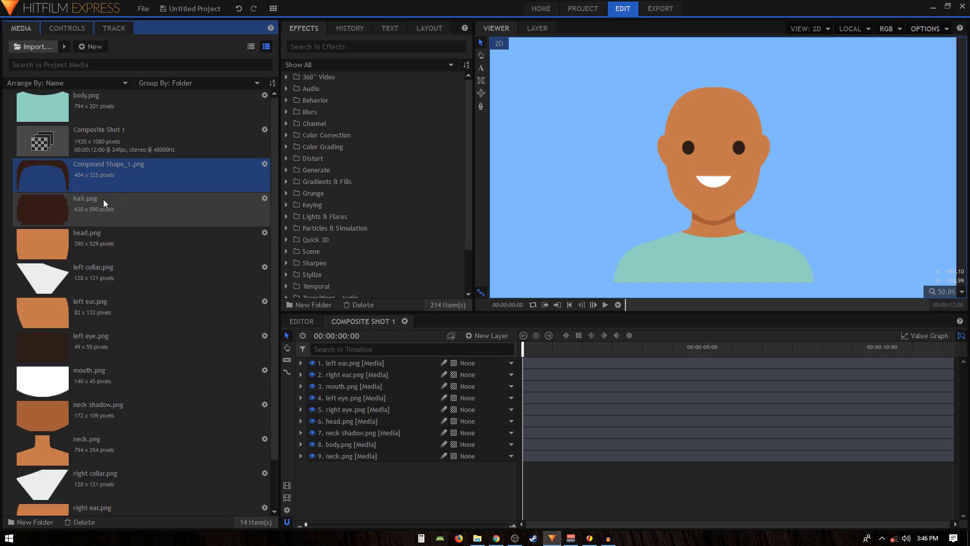
left_click_drag(103, 199, 339, 470)
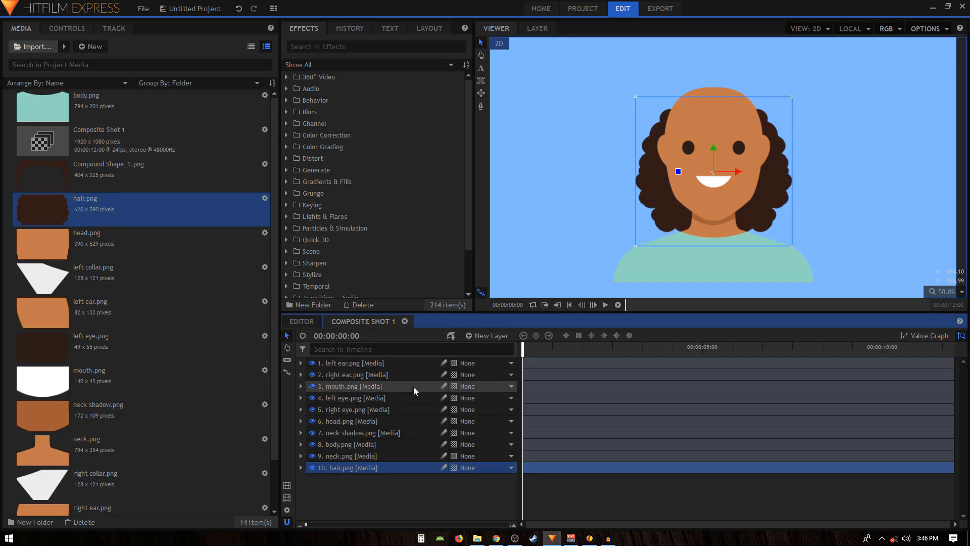
left_click_drag(712, 150, 700, 106)
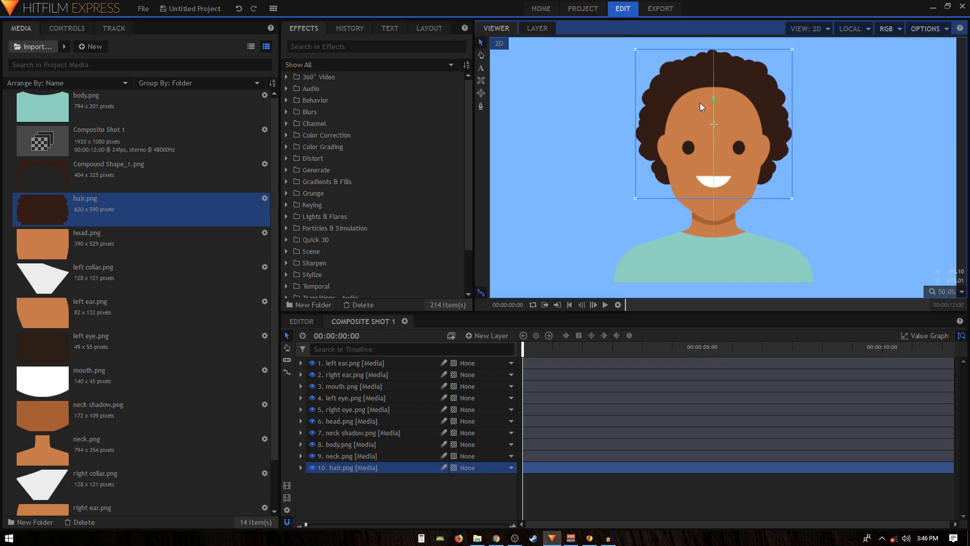
left_click(401, 487)
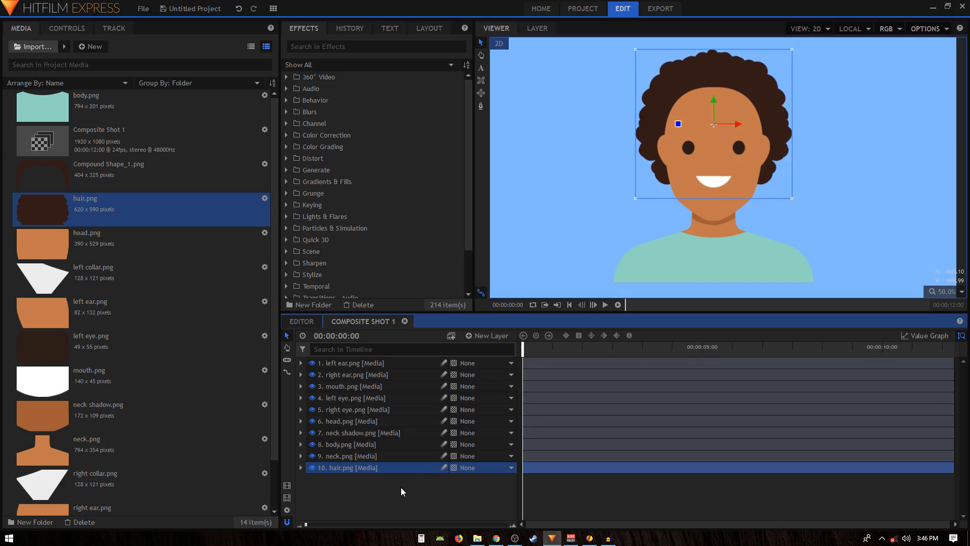
Add Compound Shape_1.png above all other layers and rename the new layer hairline.
left_click_drag(131, 176, 347, 363)
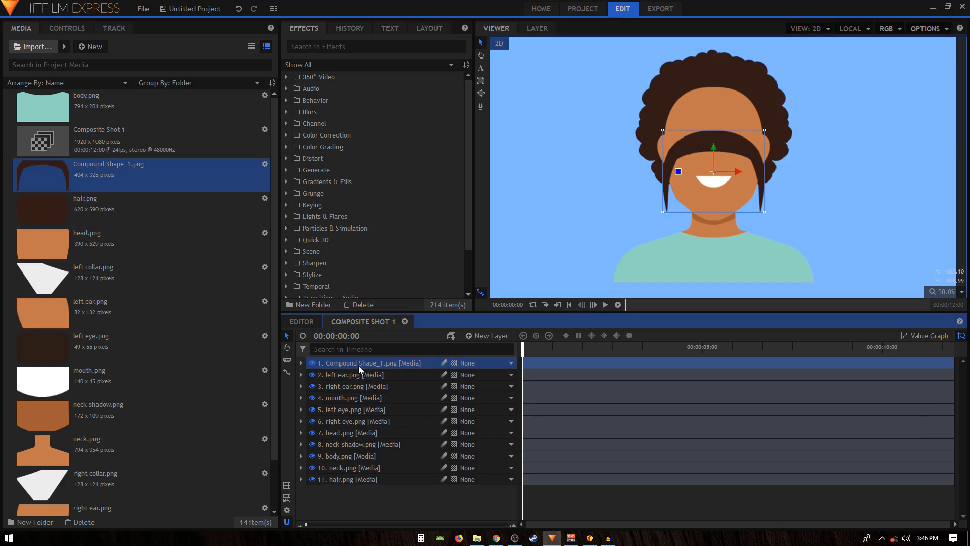
double_click(359, 365)
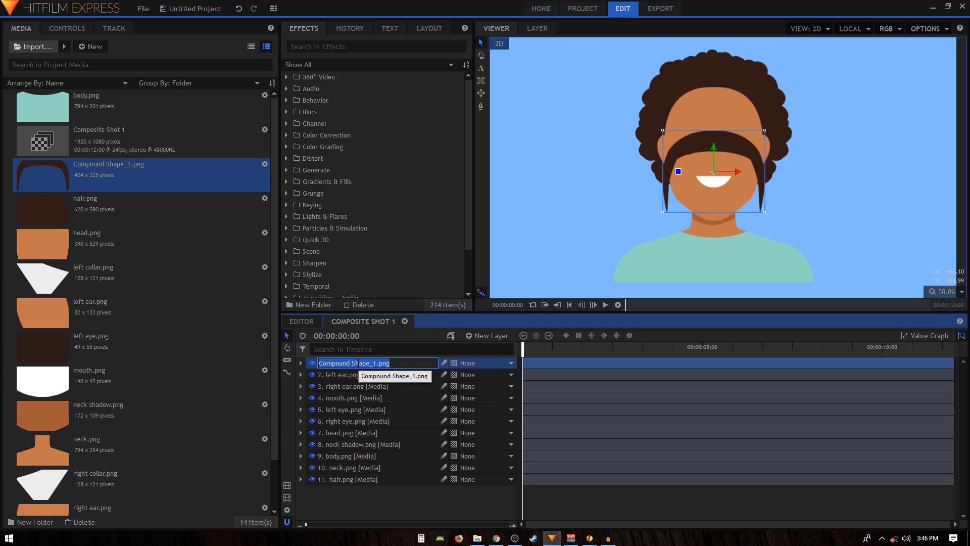
type("hairlin")
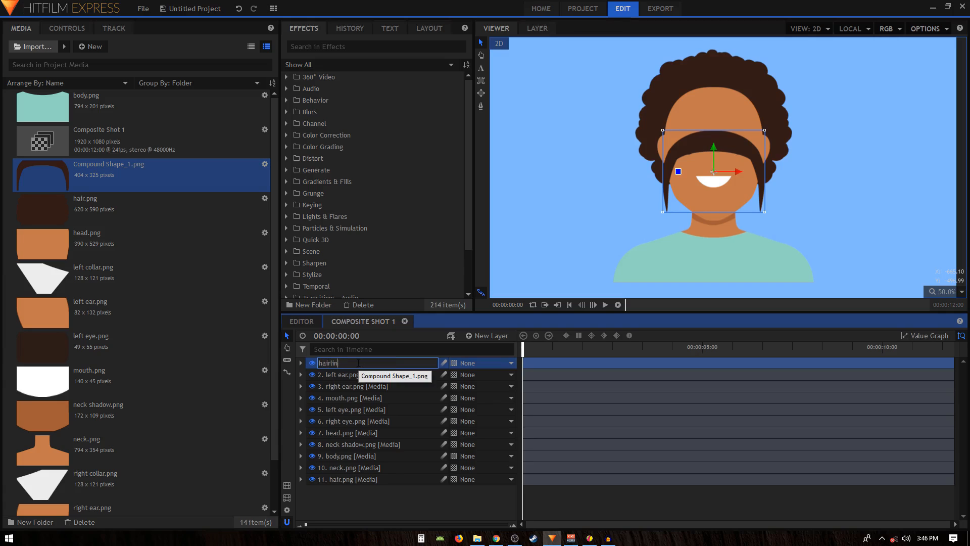
type("e")
key("Return")
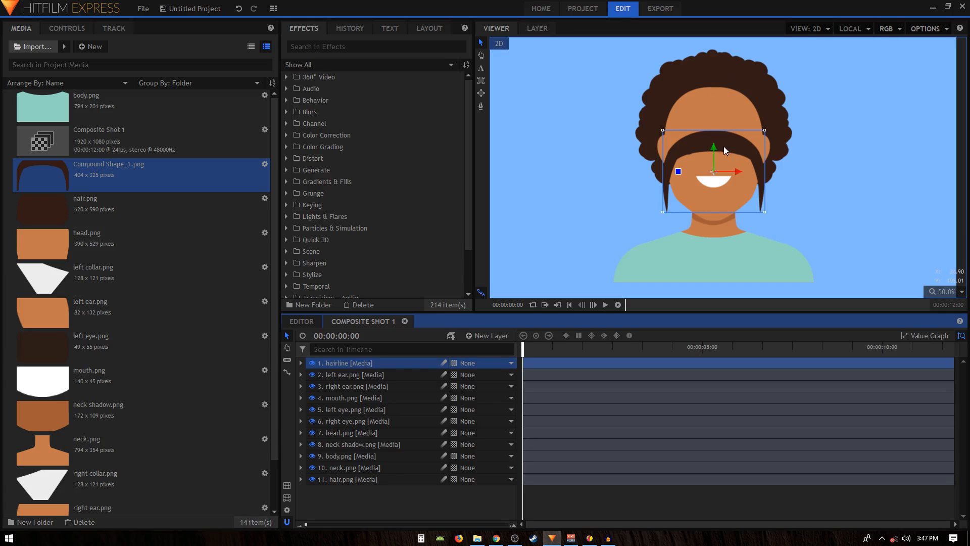
Move the hairline layer straight up so it caps the forehead and blends with the hair.
left_click_drag(714, 147, 709, 96)
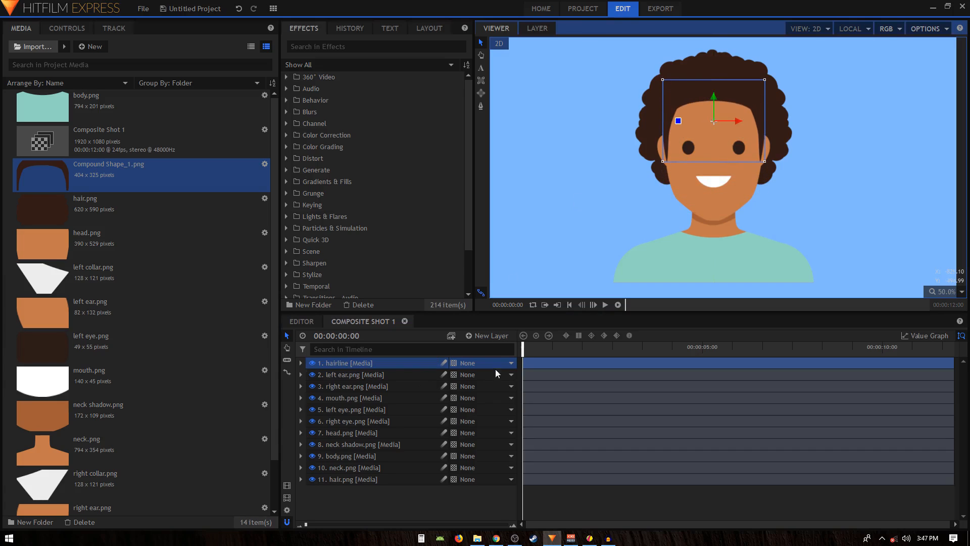
left_click(350, 489)
scroll(830, 130, "down", 3)
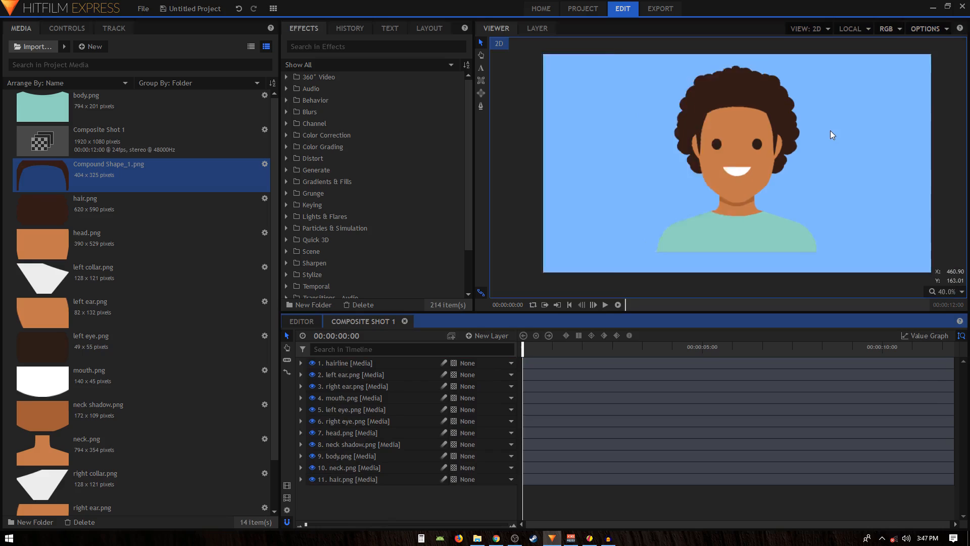
scroll(847, 126, "up", 1)
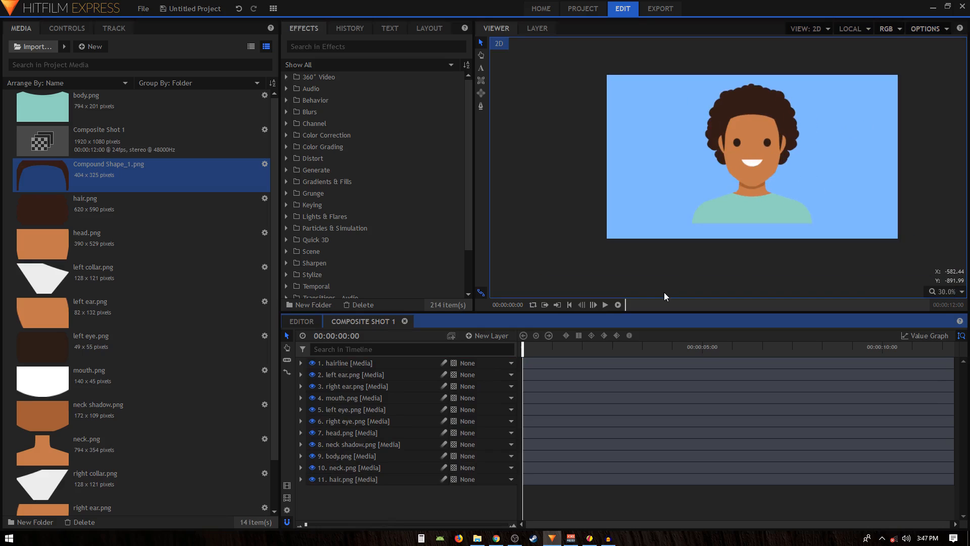
Create a new point layer and parent every avatar layer, from hairline to hair.png, to it.
left_click(484, 342)
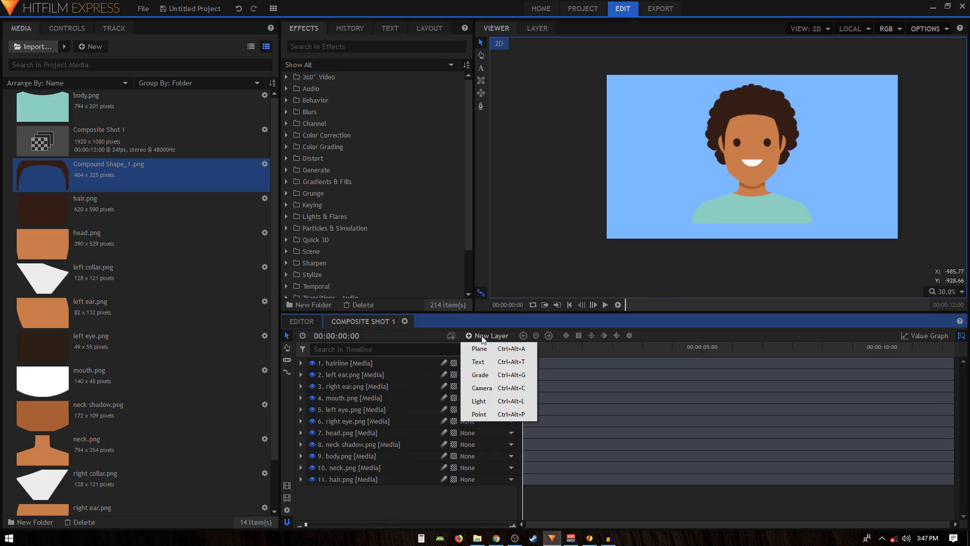
left_click(475, 414)
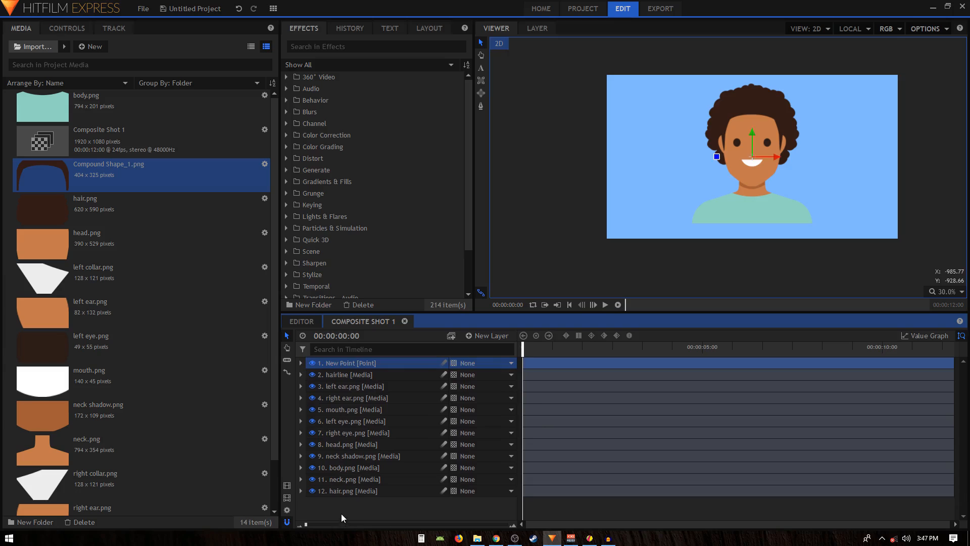
left_click_drag(341, 513, 386, 375)
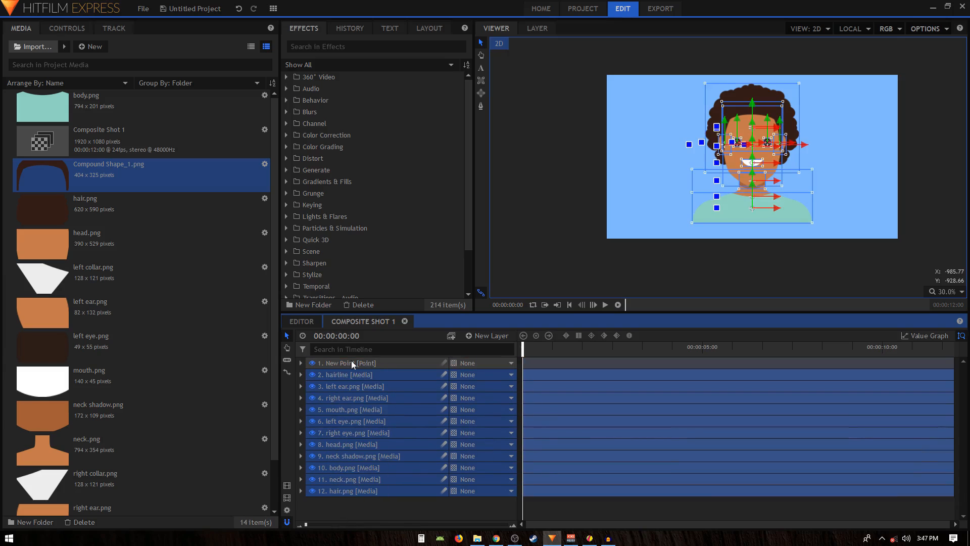
left_click(486, 375)
left_click(490, 397)
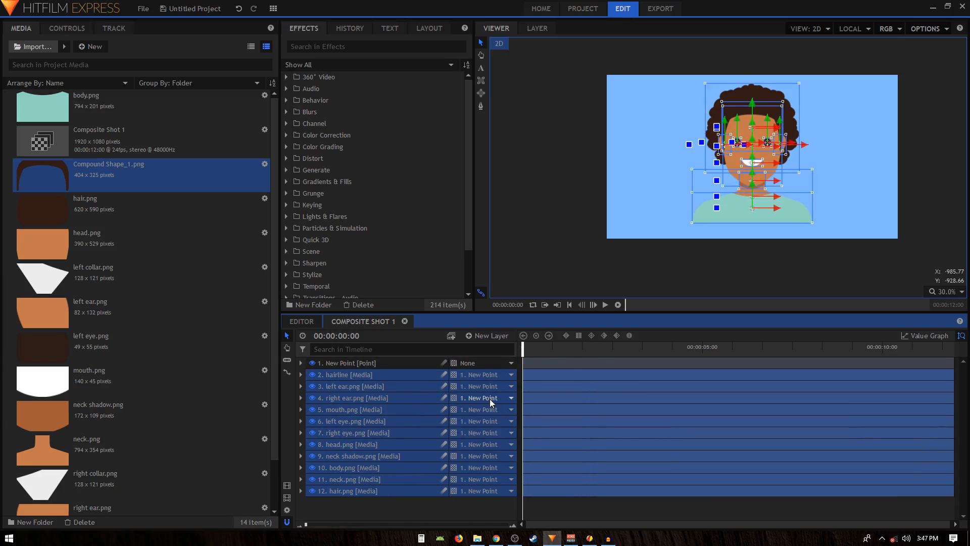
Scale the point layer to 62% and move it straight down to a Y position of -40.
left_click(300, 363)
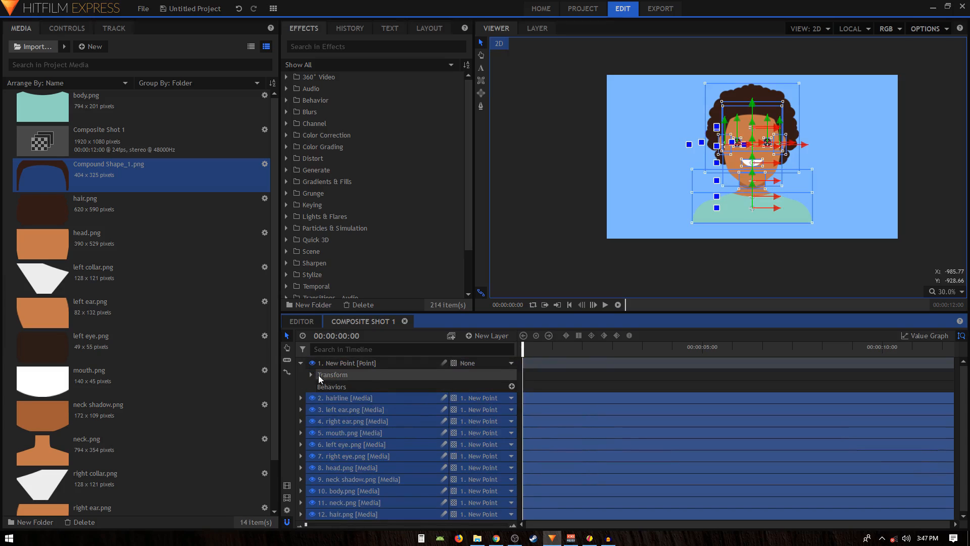
left_click(311, 375)
left_click_drag(468, 411, 450, 410)
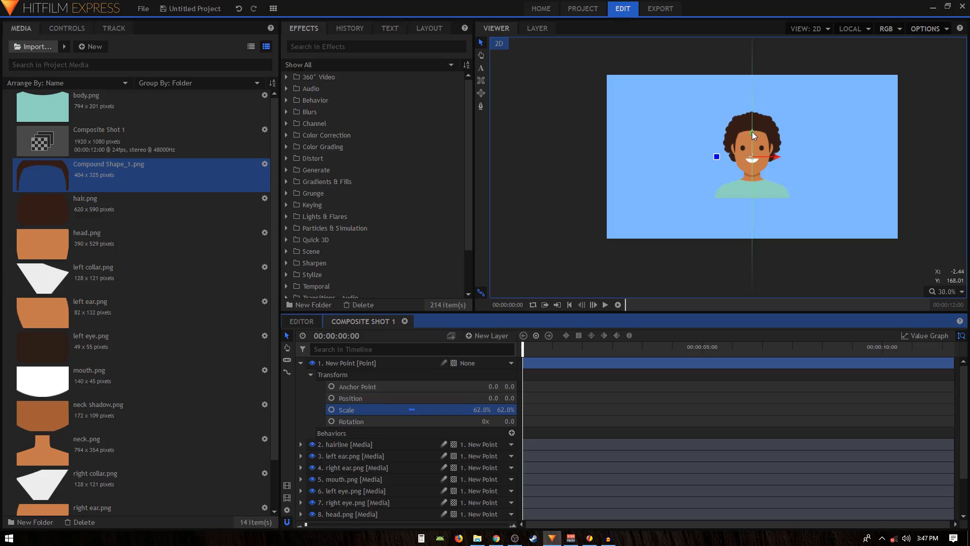
left_click_drag(752, 132, 752, 136)
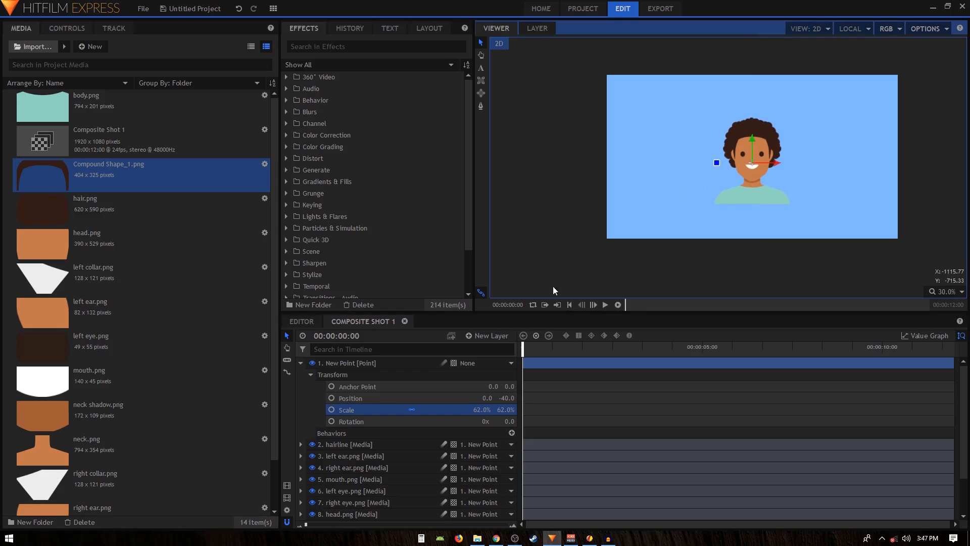
Delete the point layer, leaving the avatar layers without a parent.
left_click(301, 362)
left_click(360, 363)
key("Delete")
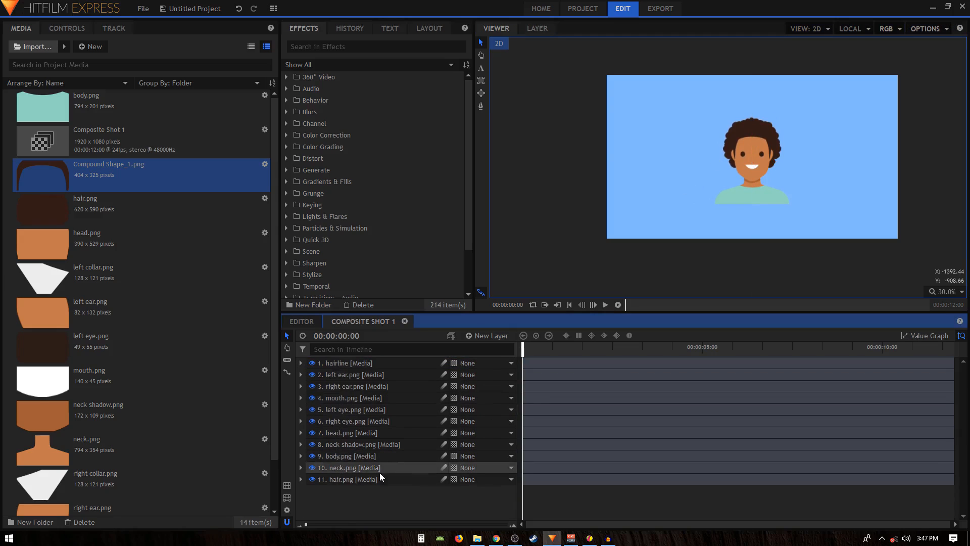
Enlarge the timeline area, filter the layer properties by "position" and select the hairline layer's Position property.
scroll(732, 186, "up", 1)
scroll(732, 186, "up", 2)
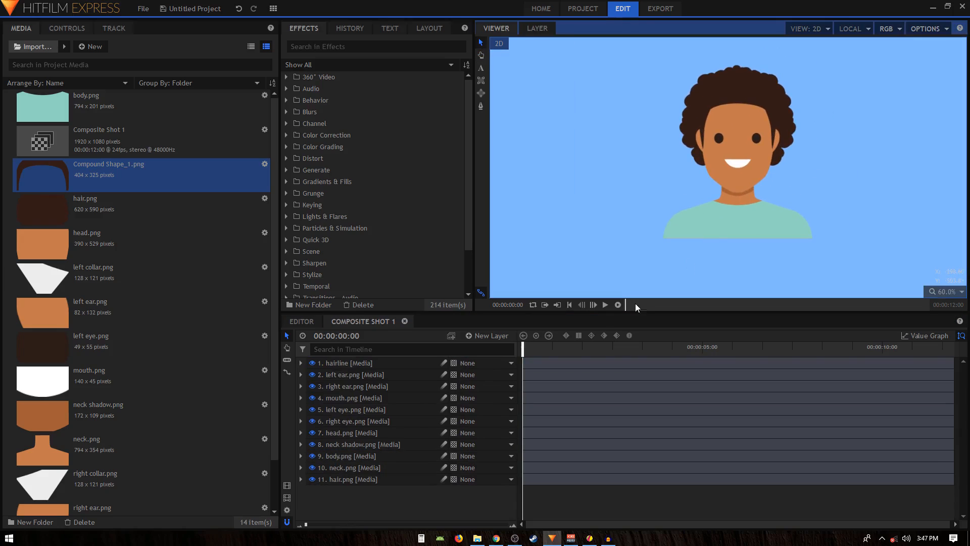
left_click_drag(572, 311, 572, 262)
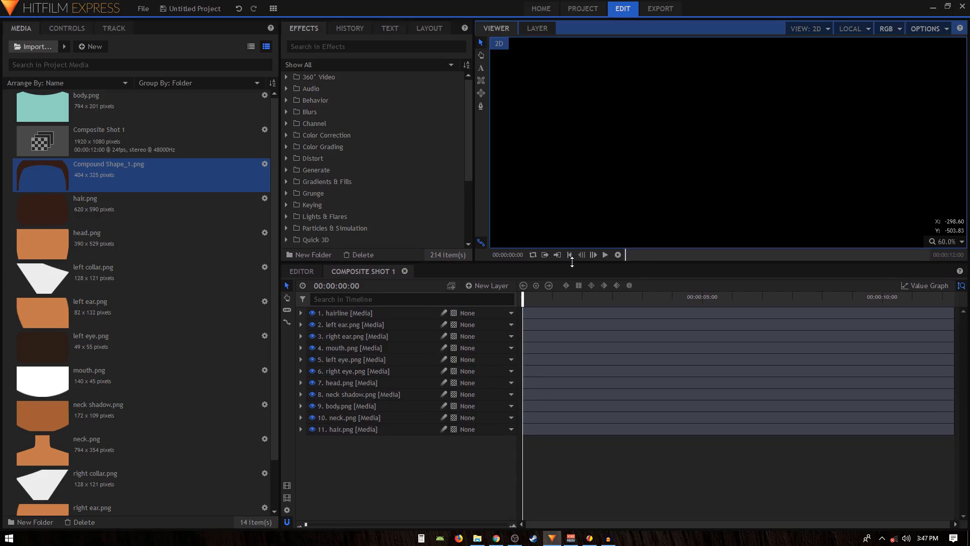
left_click(400, 299)
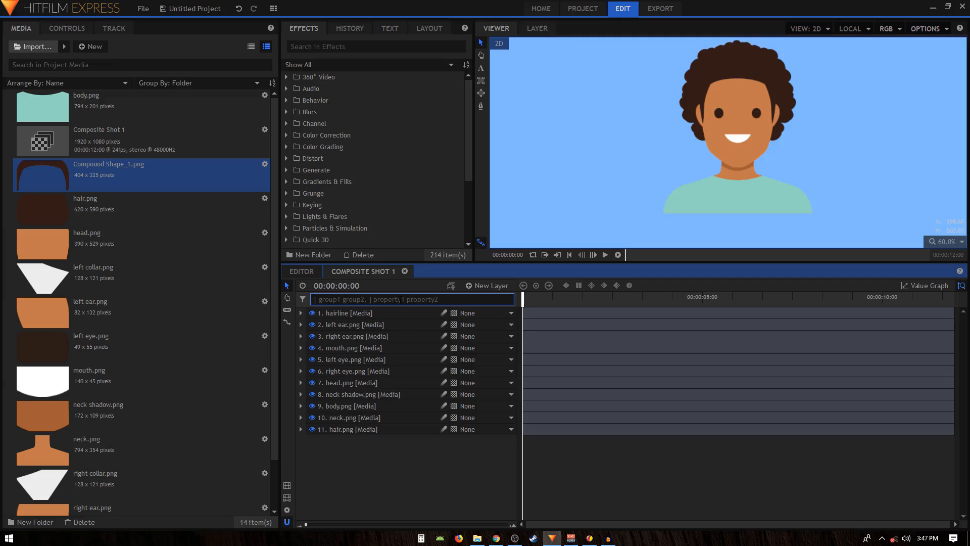
type("pos")
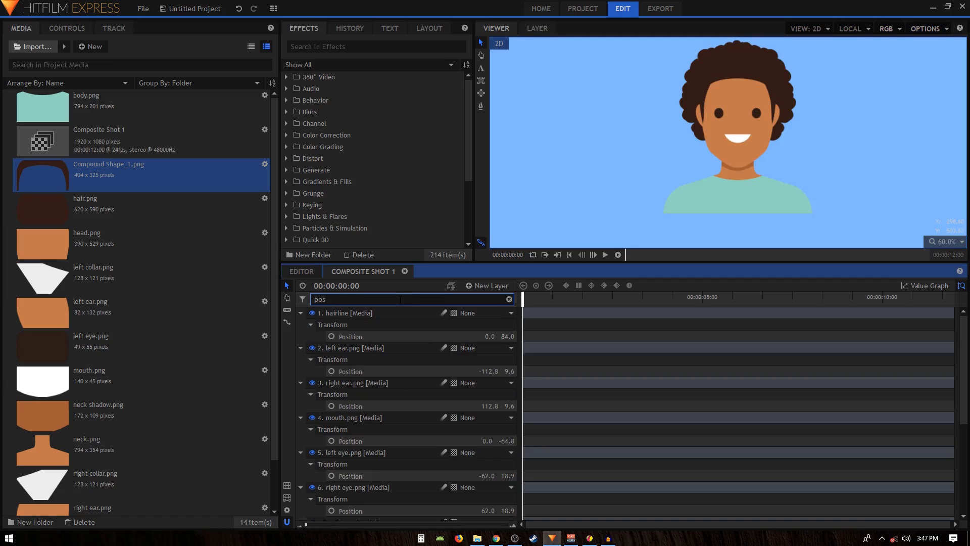
type("ition")
left_click(358, 336)
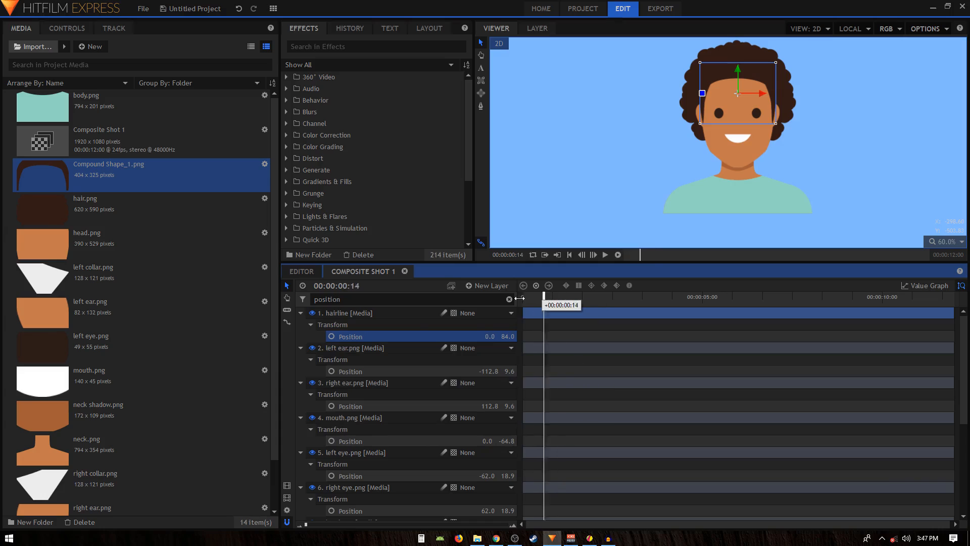
Enable Position keyframing at frame 0 for the hairline, left ear, right ear, mouth and left eye layers.
left_click(332, 336)
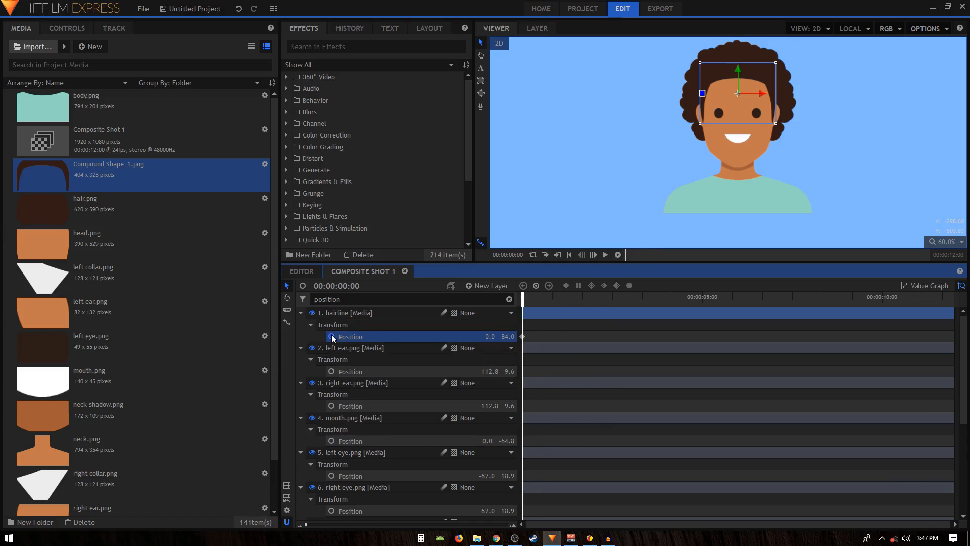
left_click(331, 371)
left_click(331, 406)
left_click(331, 441)
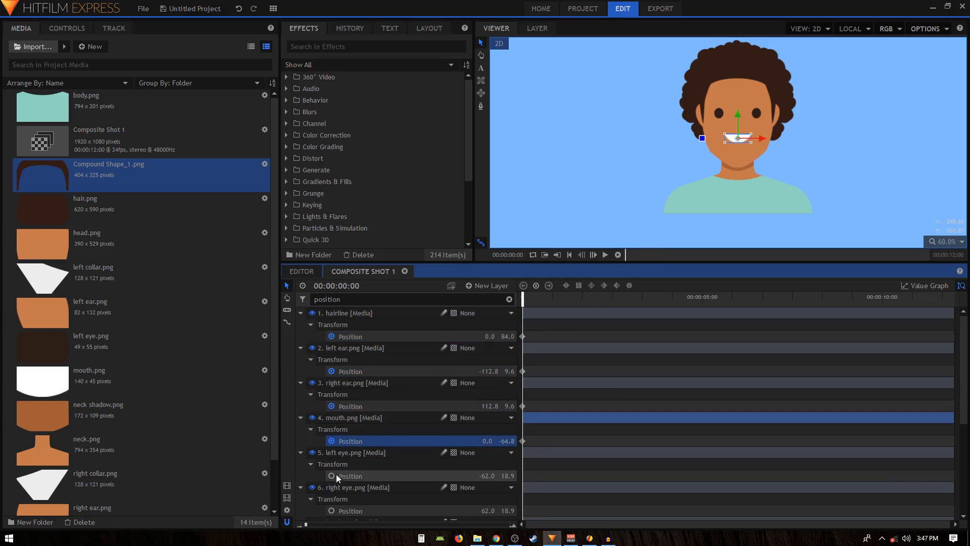
left_click(331, 475)
key("ctrl+a")
scroll(379, 454, "down", 4)
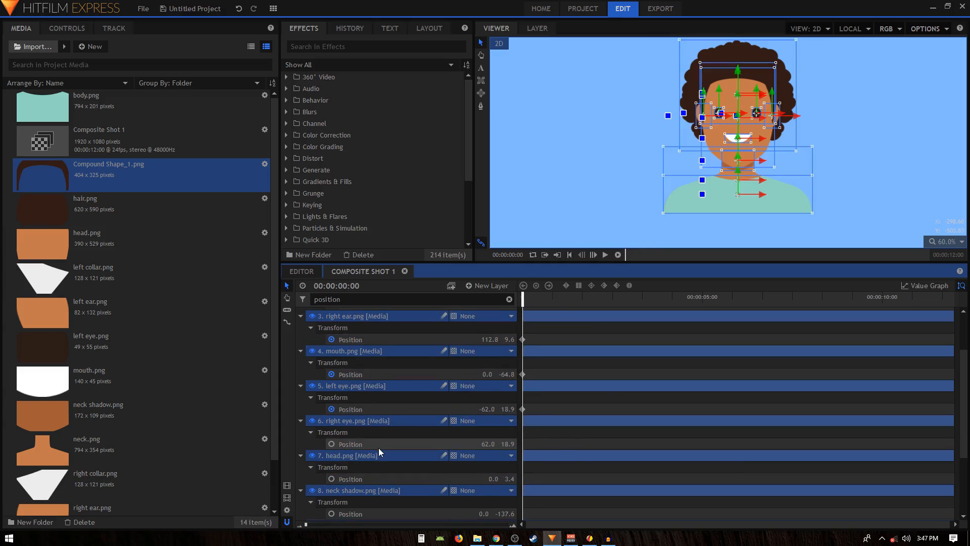
Enable Position keyframing at frame 0 for the right eye, head, neck shadow, body, neck and hair layers.
left_click(331, 446)
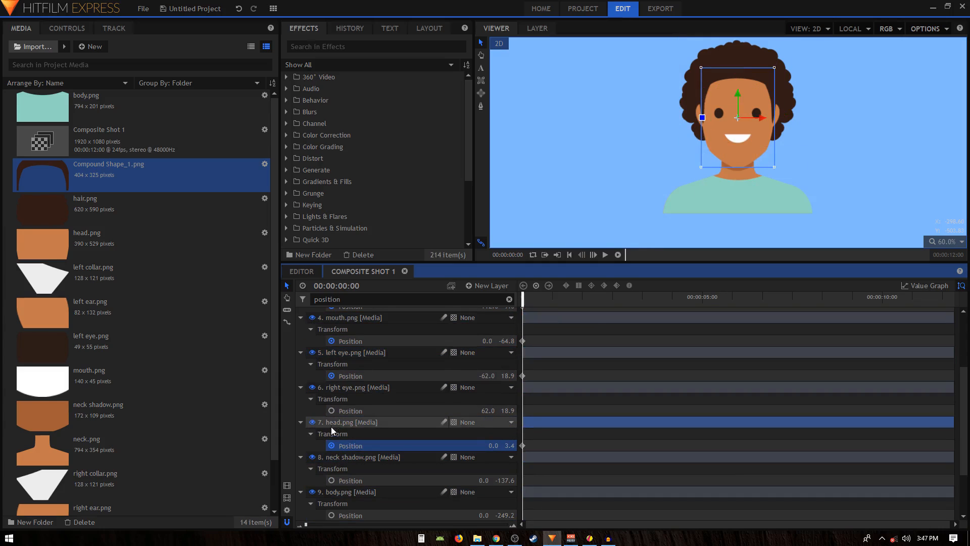
left_click(331, 411)
left_click(331, 479)
scroll(334, 493, "down", 2)
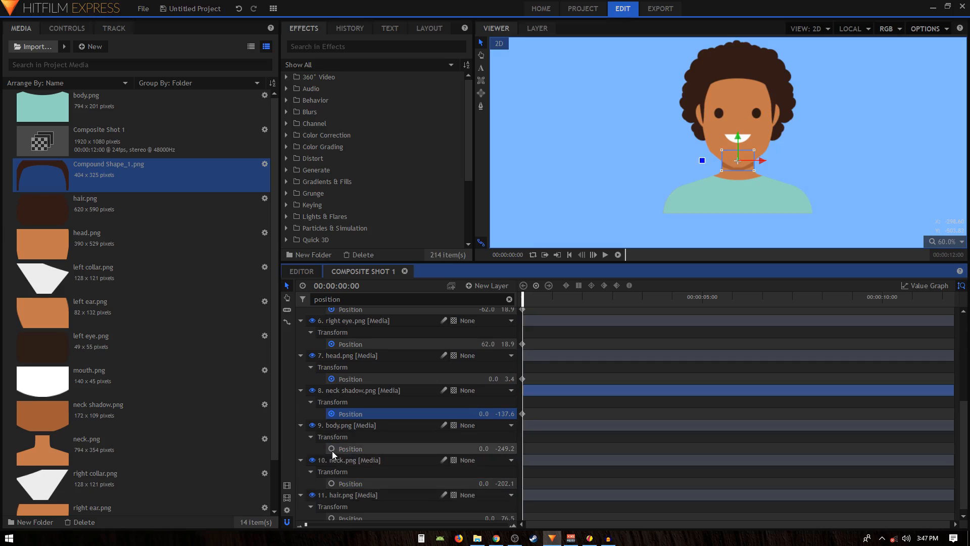
left_click(331, 444)
left_click(332, 479)
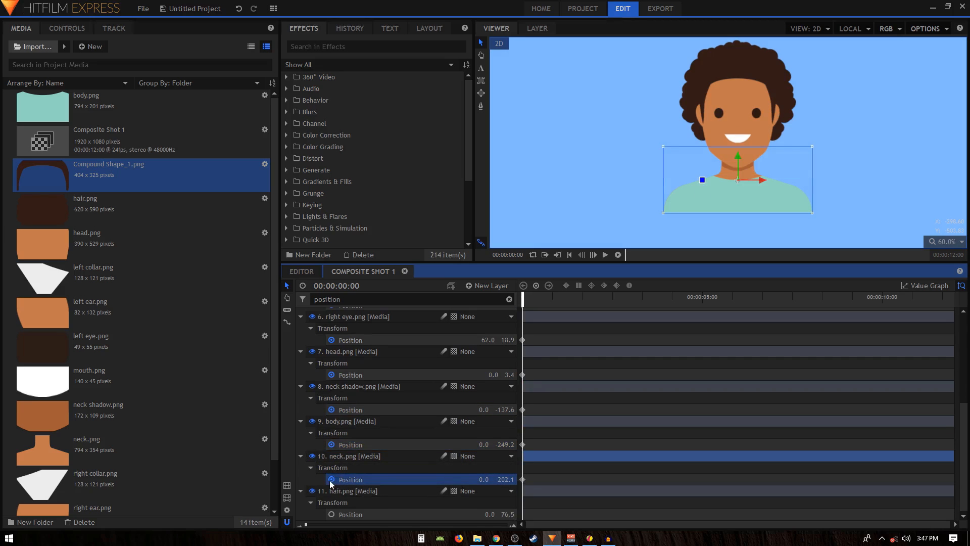
left_click(331, 514)
scroll(581, 364, "up", 5)
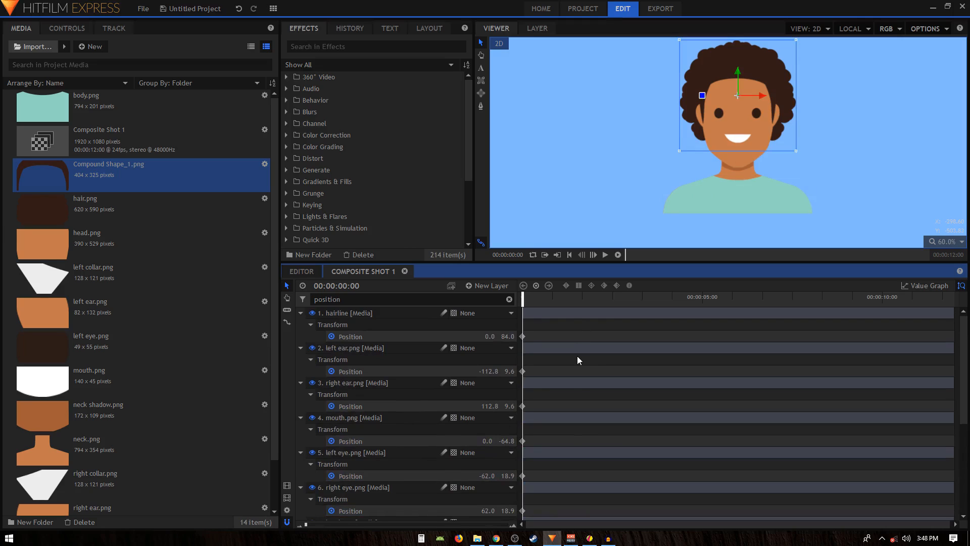
At 00:00:00:10, move the mouth and both eyes together horizontally by about 31 px toward the right ear, keeping their heights.
key("shift+Right")
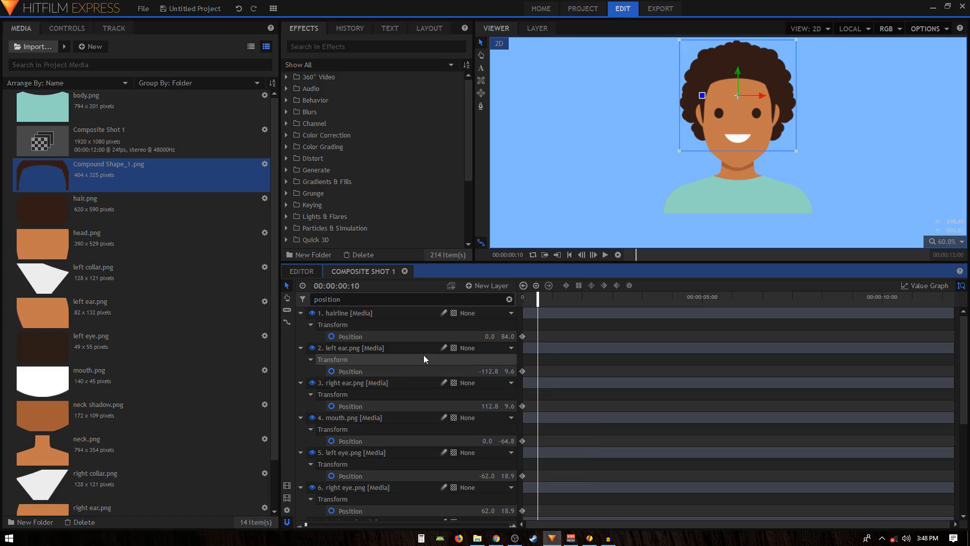
scroll(757, 112, "up", 1)
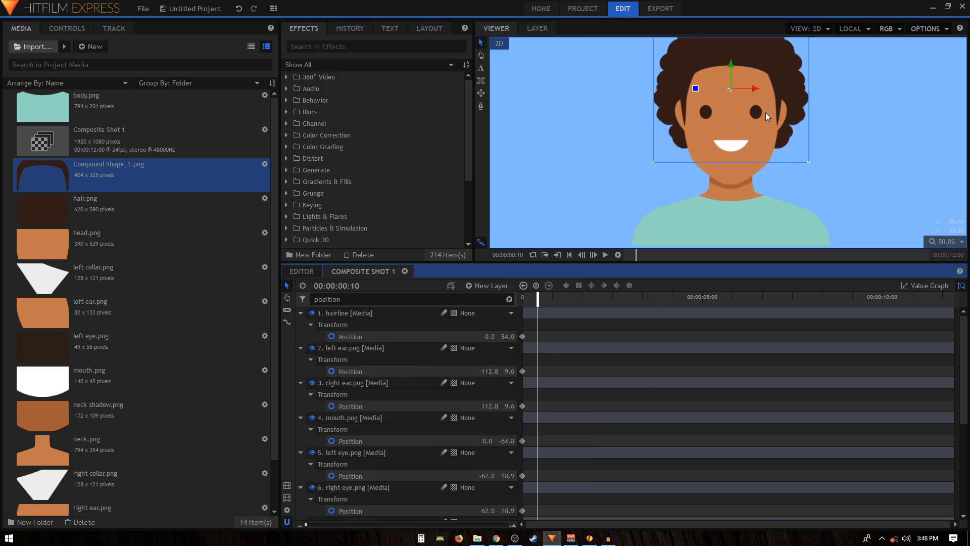
scroll(765, 112, "down", 2)
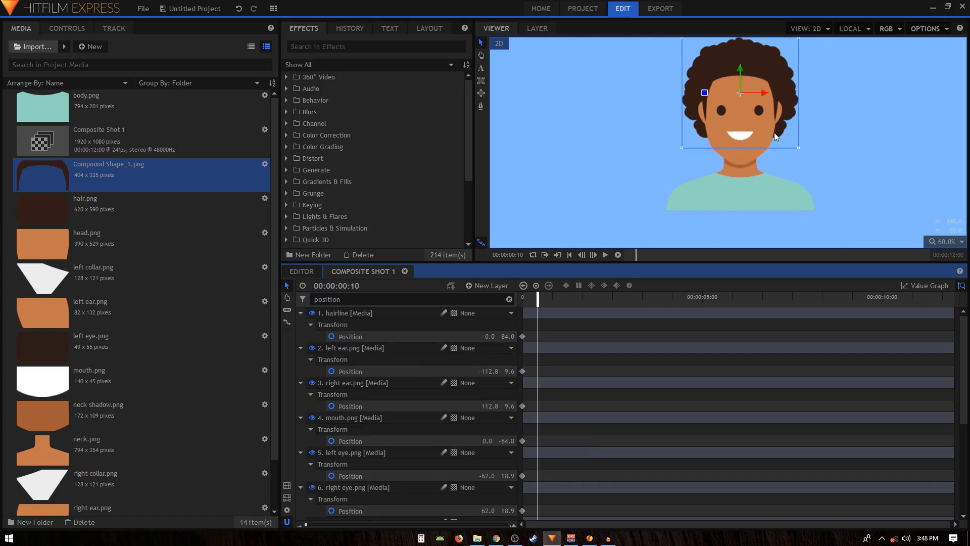
scroll(771, 146, "up", 1)
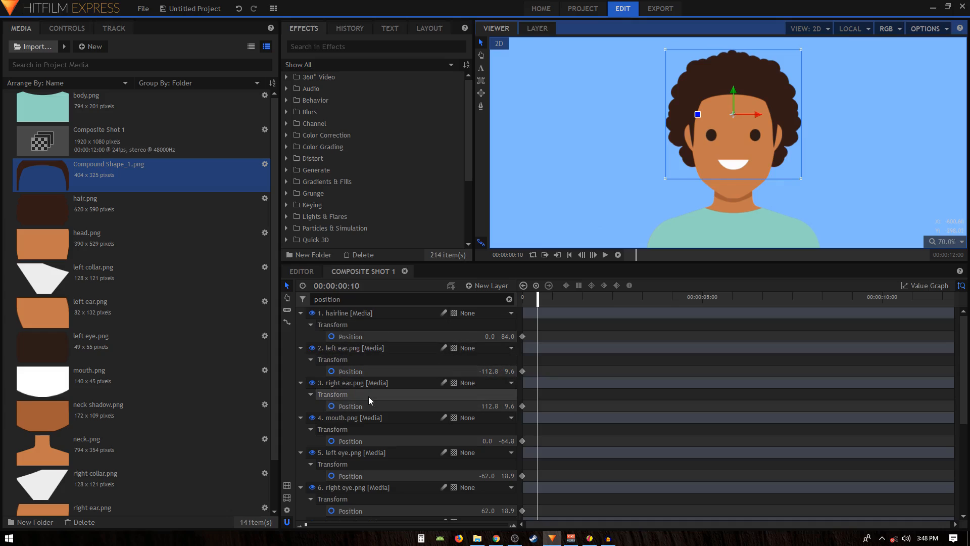
left_click(365, 441)
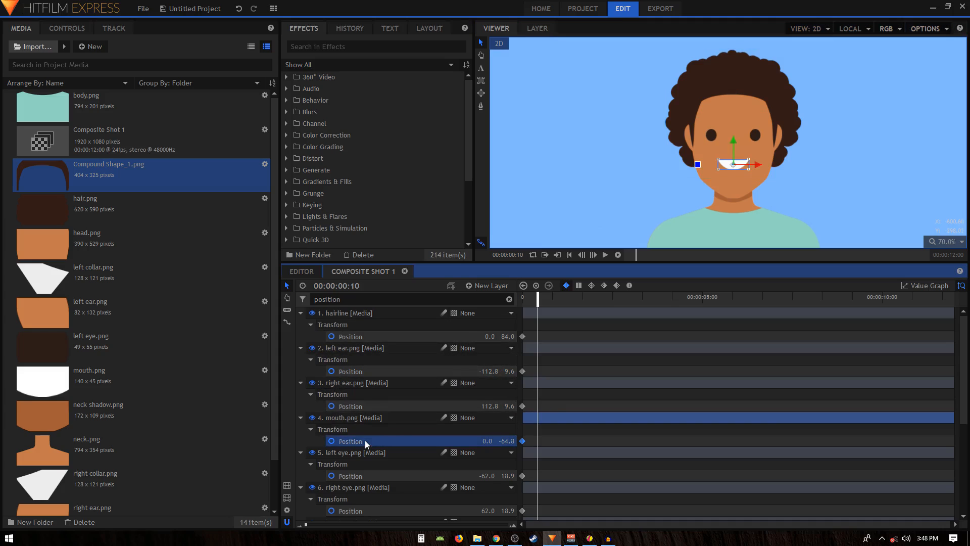
left_click(375, 406, "ctrl")
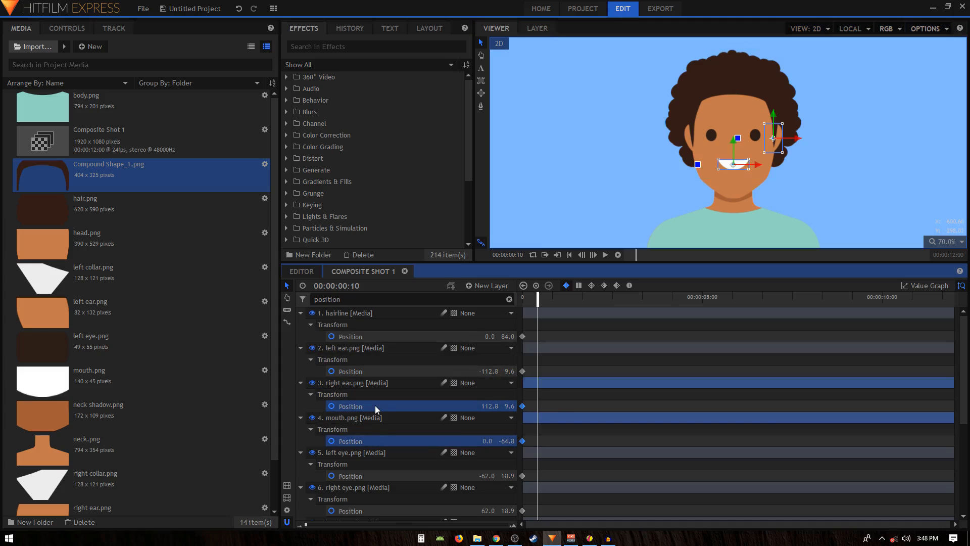
left_click(360, 476, "ctrl")
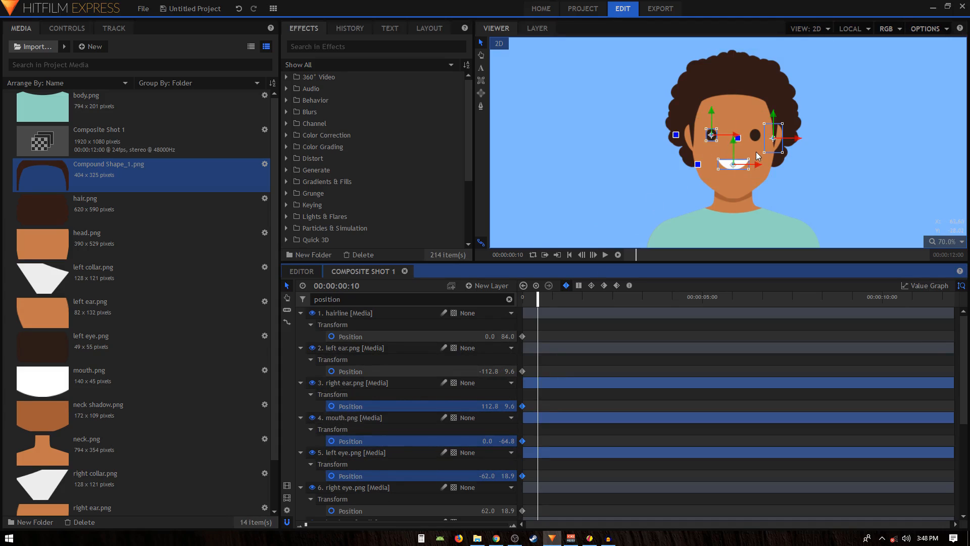
left_click(353, 407, "ctrl")
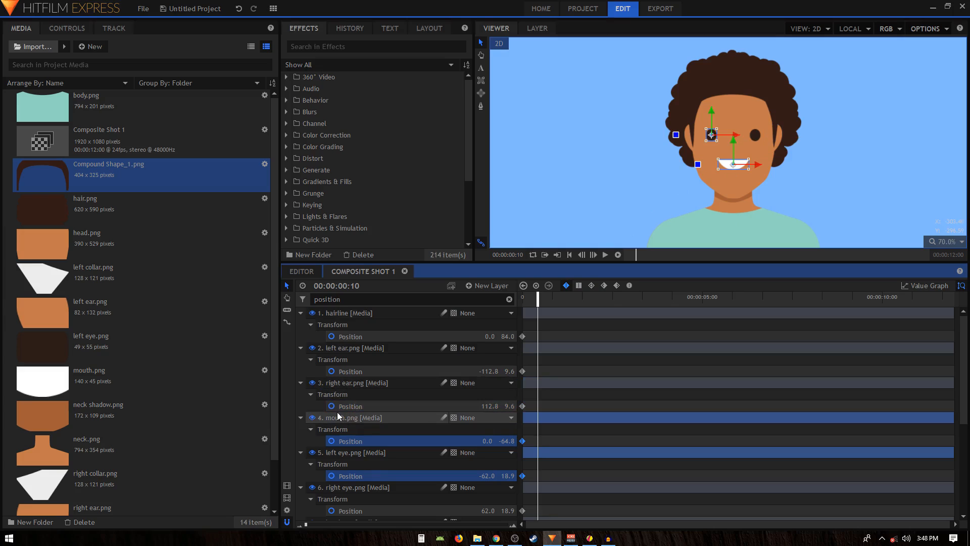
scroll(345, 481, "down", 1)
left_click(351, 477, "ctrl")
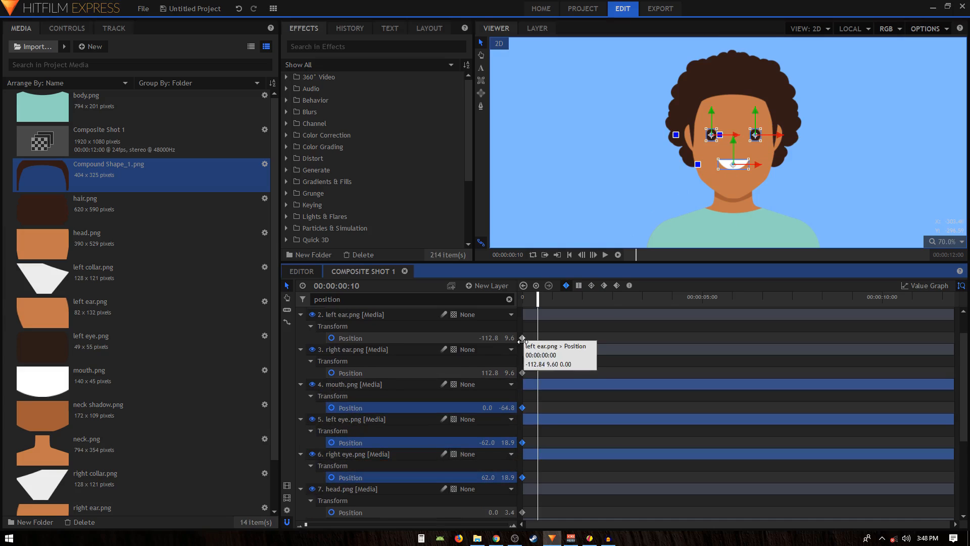
scroll(711, 146, "up", 2)
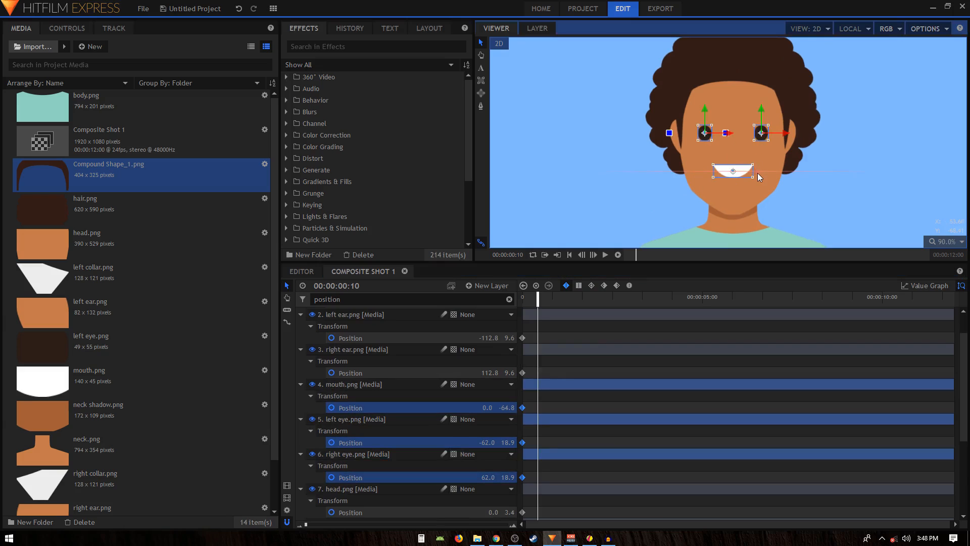
left_click_drag(757, 173, 771, 178)
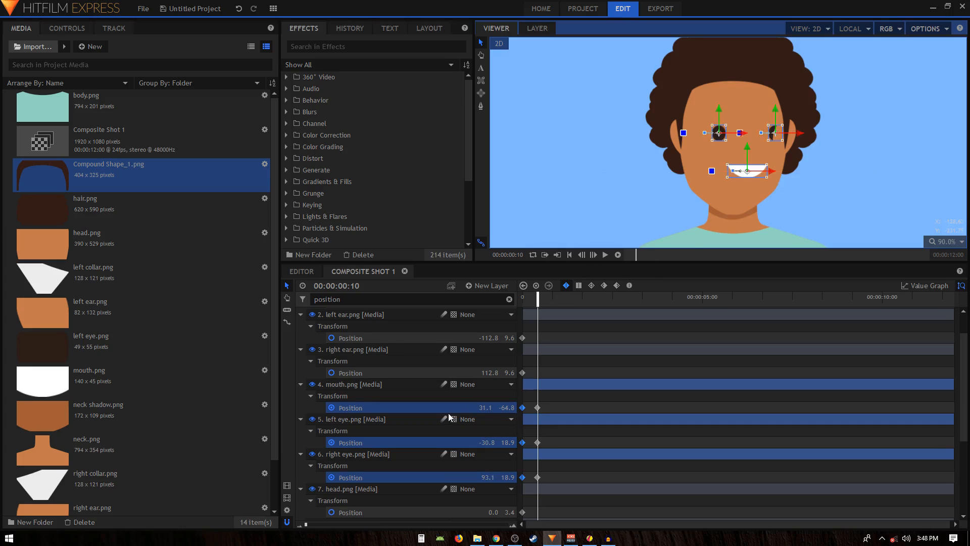
Set the head layer's X position to 15.0 at 00:00:00:10.
scroll(755, 132, "up", 1)
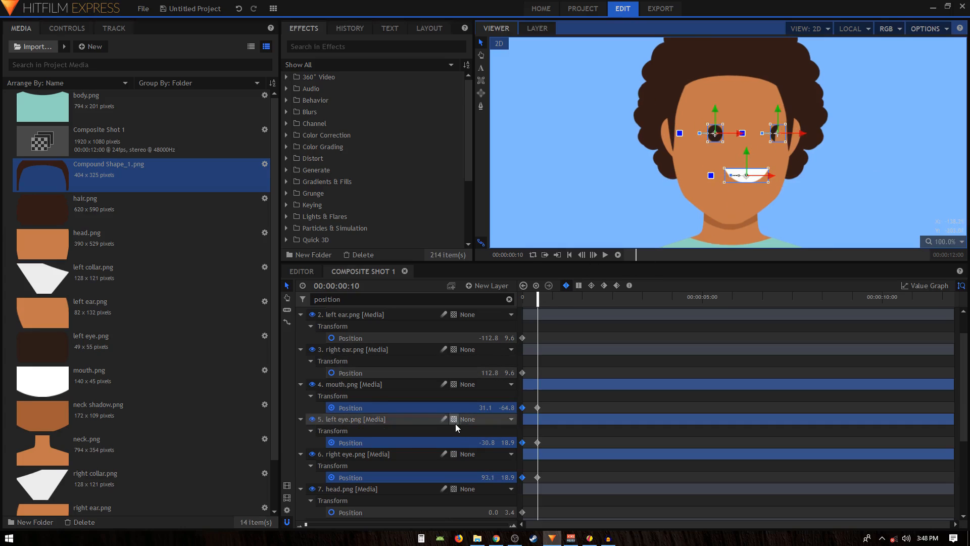
scroll(401, 444, "down", 1)
left_click(368, 477)
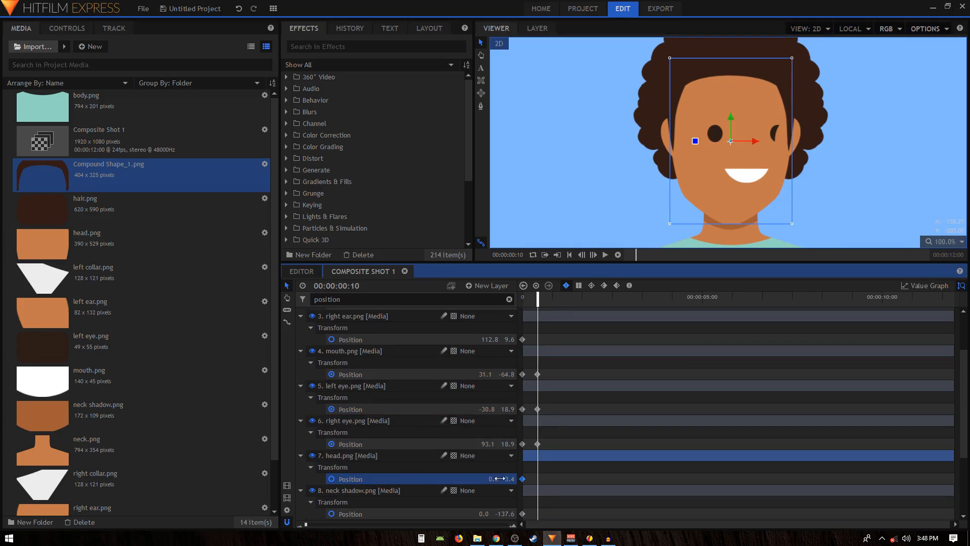
left_click_drag(493, 479, 500, 479)
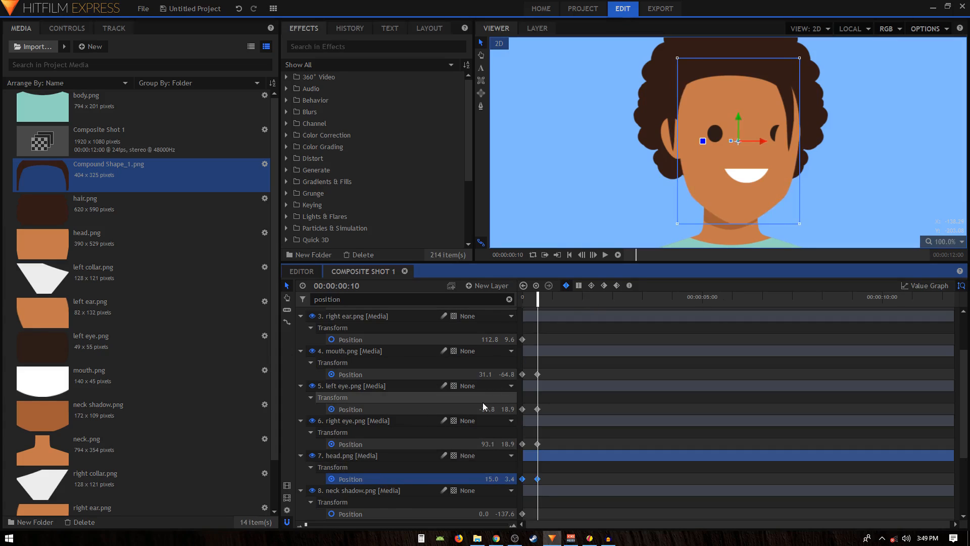
Shift the right ear horizontally outward to an X position of about 125.8 at 00:00:00:10.
left_click(379, 343)
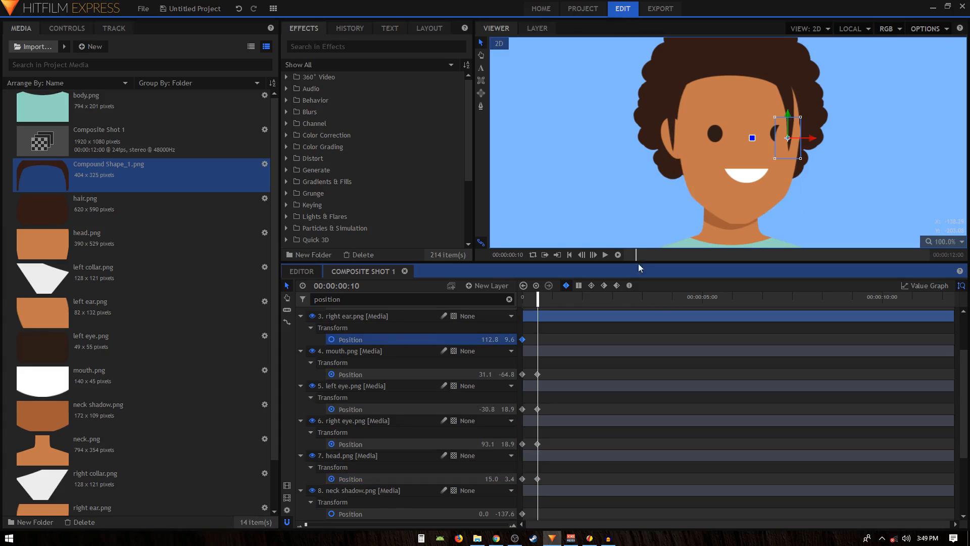
scroll(561, 219, "up", 1)
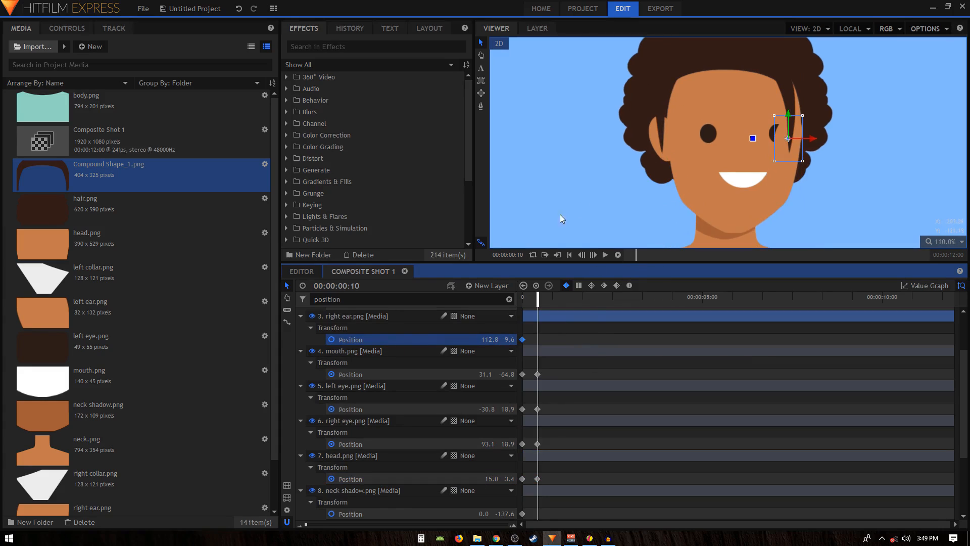
left_click_drag(788, 138, 794, 139)
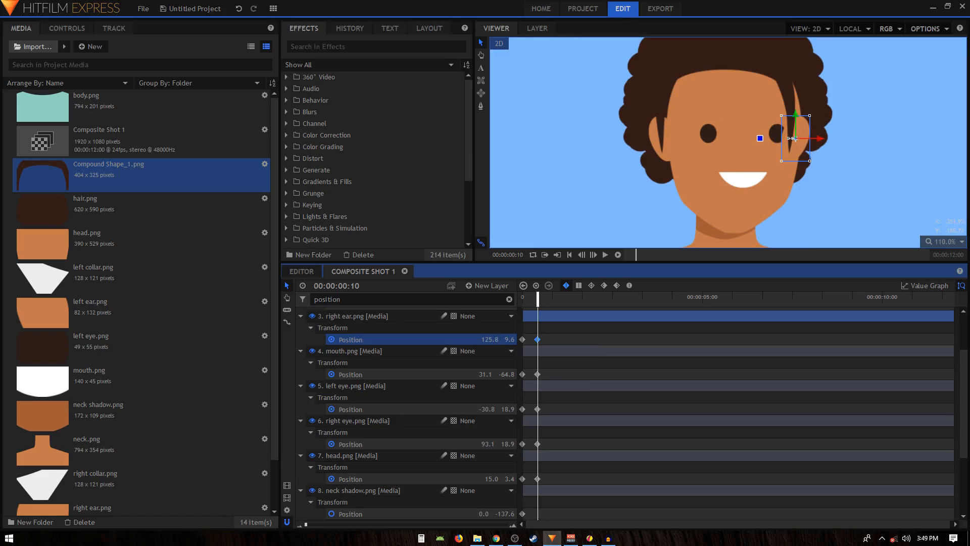
Set the left ear's X position to -124.8 at 00:00:00:10.
scroll(808, 132, "up", 4)
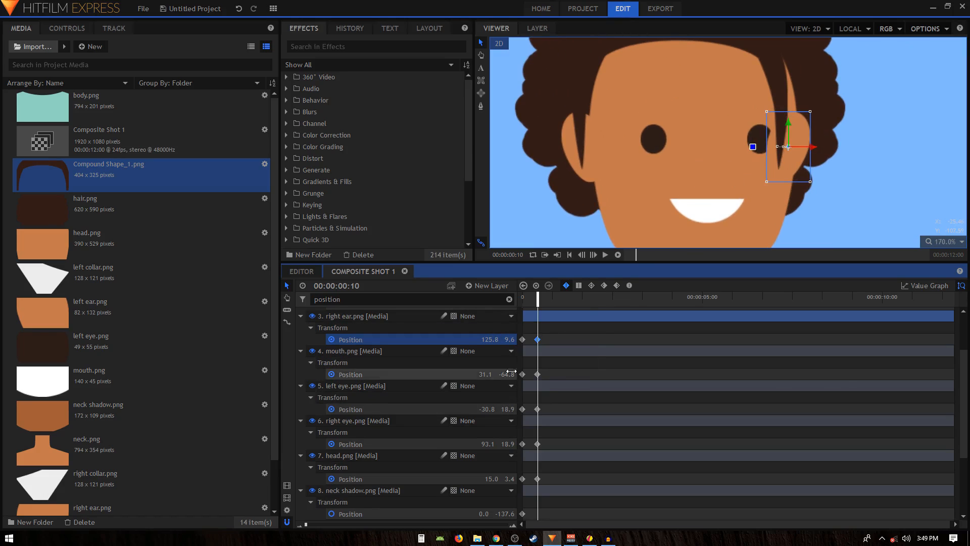
scroll(386, 376, "up", 2)
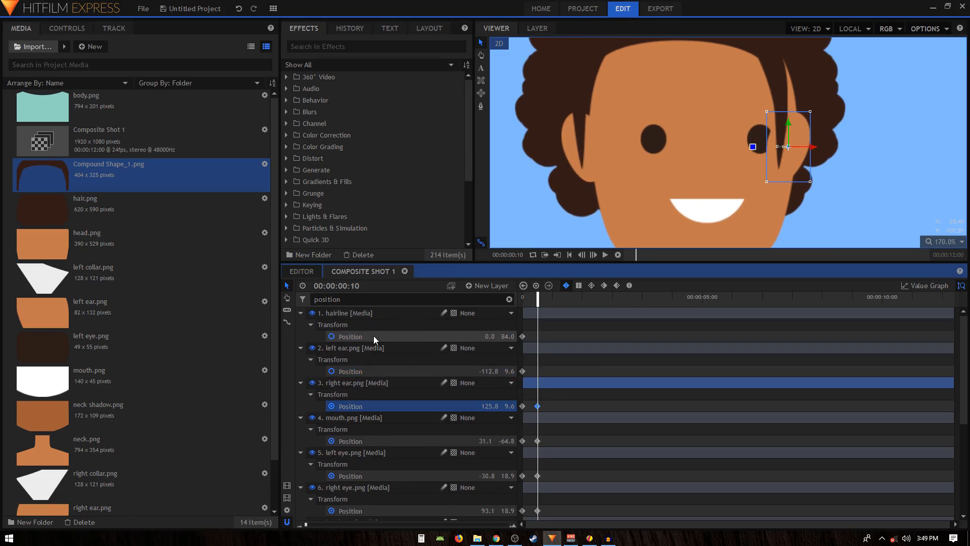
left_click(367, 371)
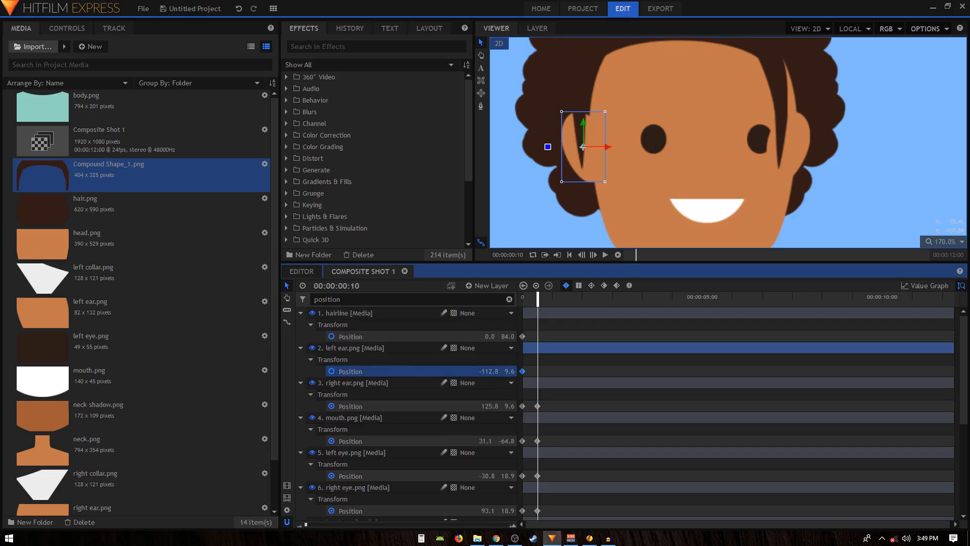
left_click(485, 372)
left_click(383, 372)
left_click_drag(484, 372, 478, 372)
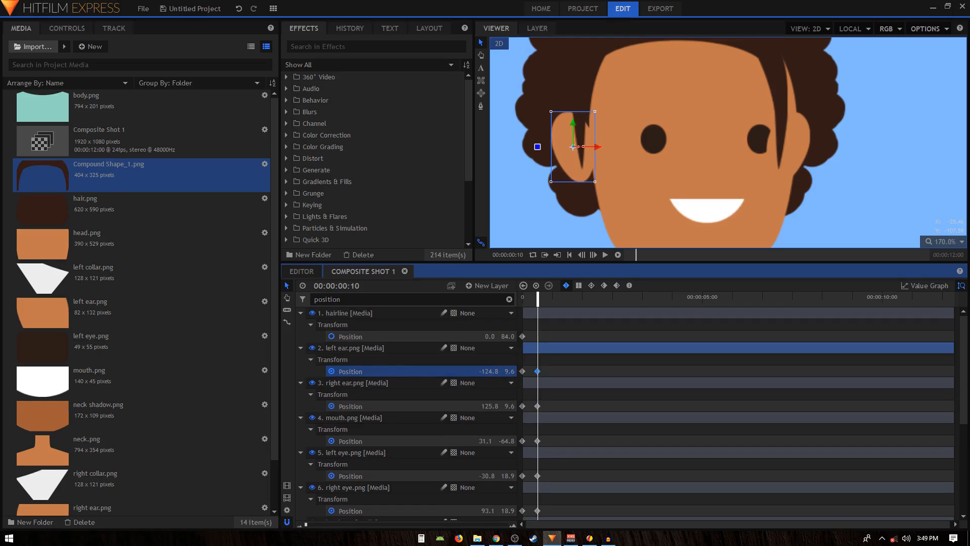
left_click_drag(485, 373, 485, 373)
Try shifting the right ear's X position further outward at 00:00:00:10, and undo that change.
scroll(771, 137, "up", 2)
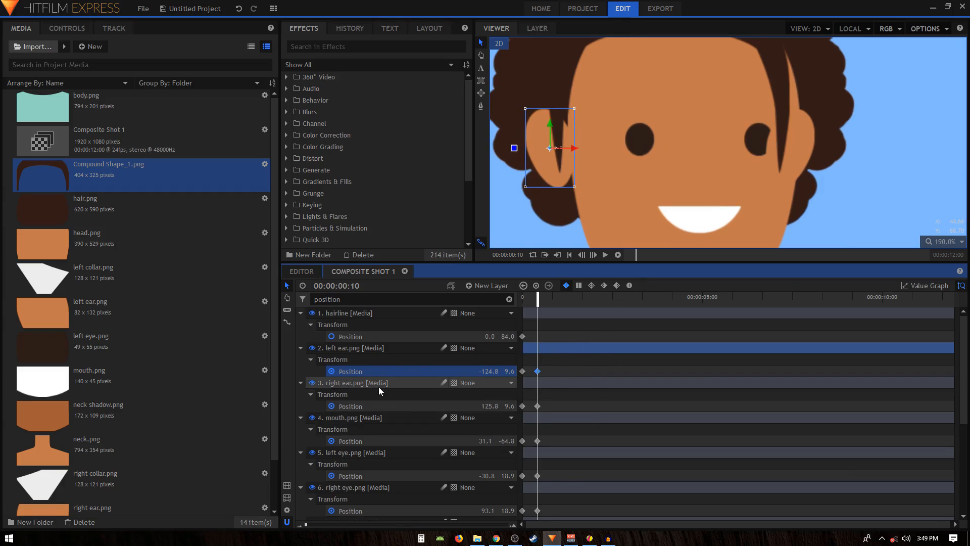
left_click(382, 407)
left_click_drag(489, 406, 493, 406)
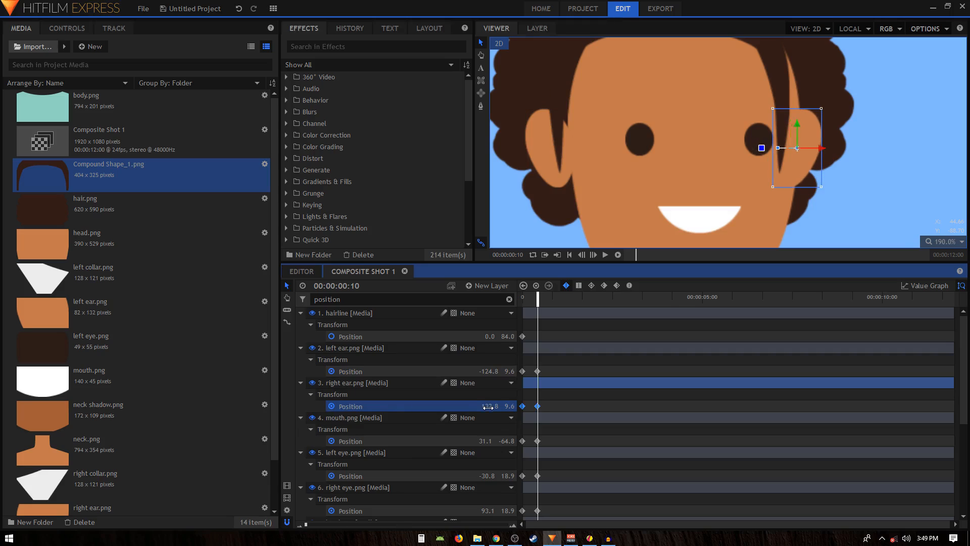
key("ctrl+z")
Move the right eye horizontally back toward the face's centre, to an X position of about 85.1 at 00:00:00:10.
left_click(359, 475)
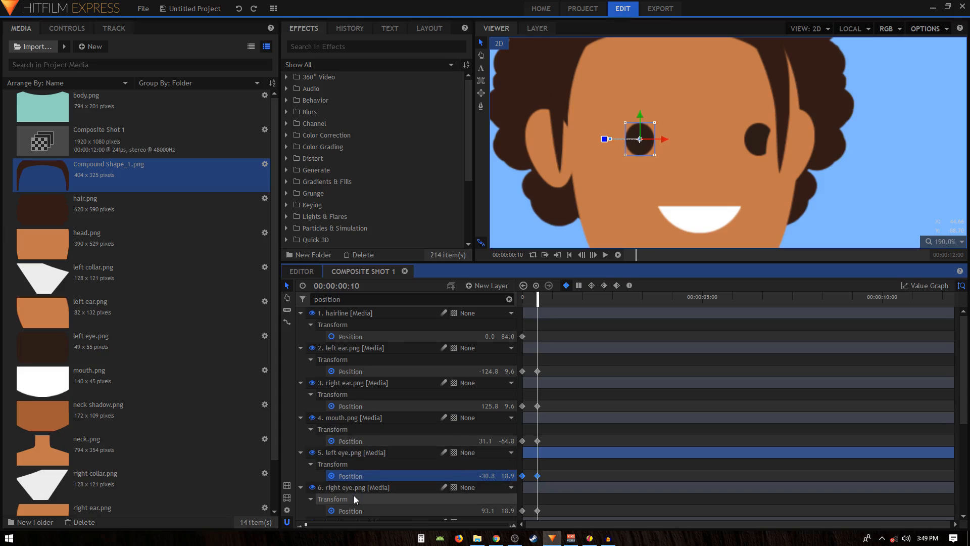
left_click(351, 509)
scroll(350, 509, "down", 1)
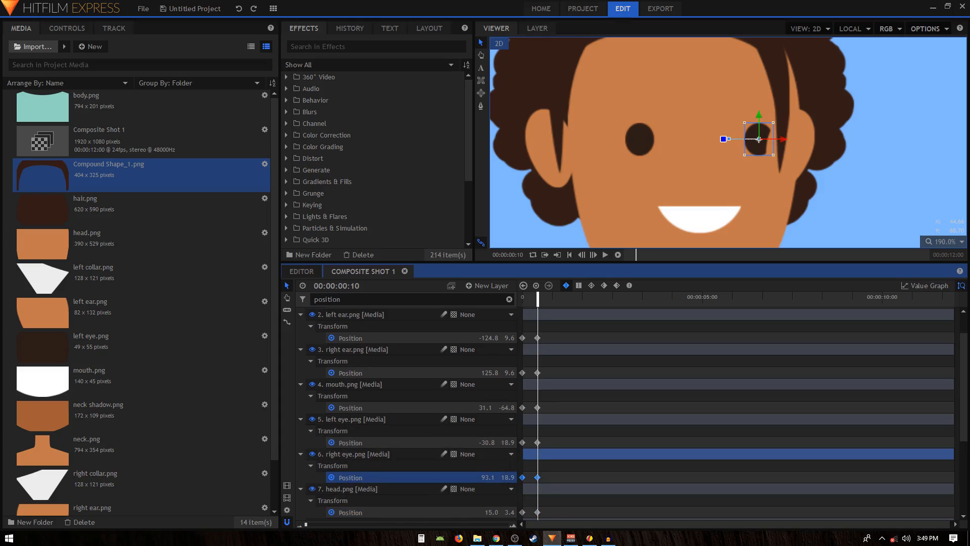
left_click_drag(758, 139, 751, 140)
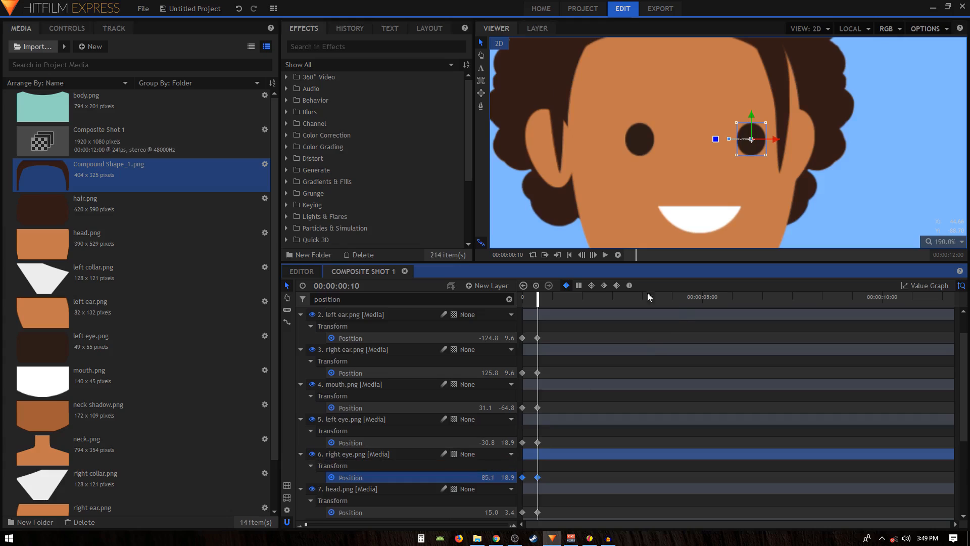
scroll(831, 141, "down", 4)
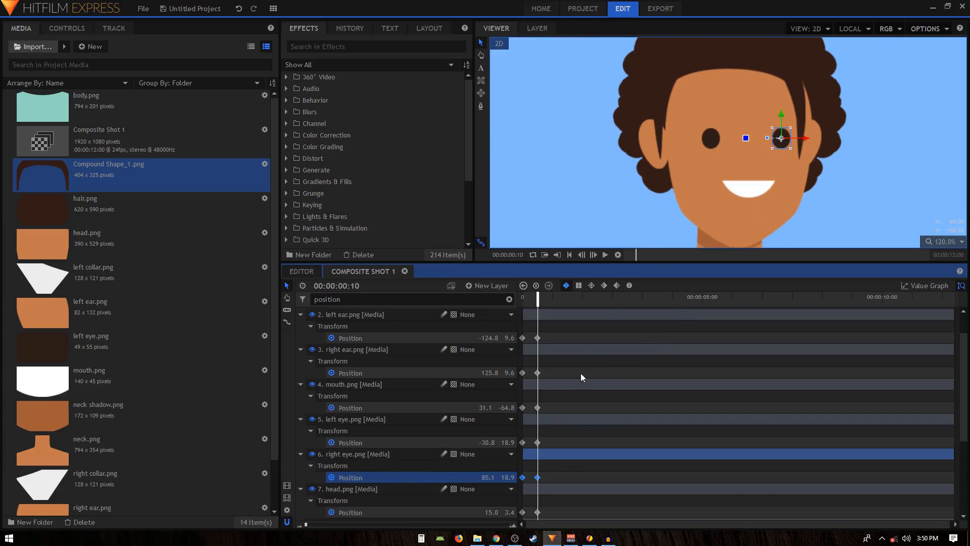
scroll(793, 123, "up", 1)
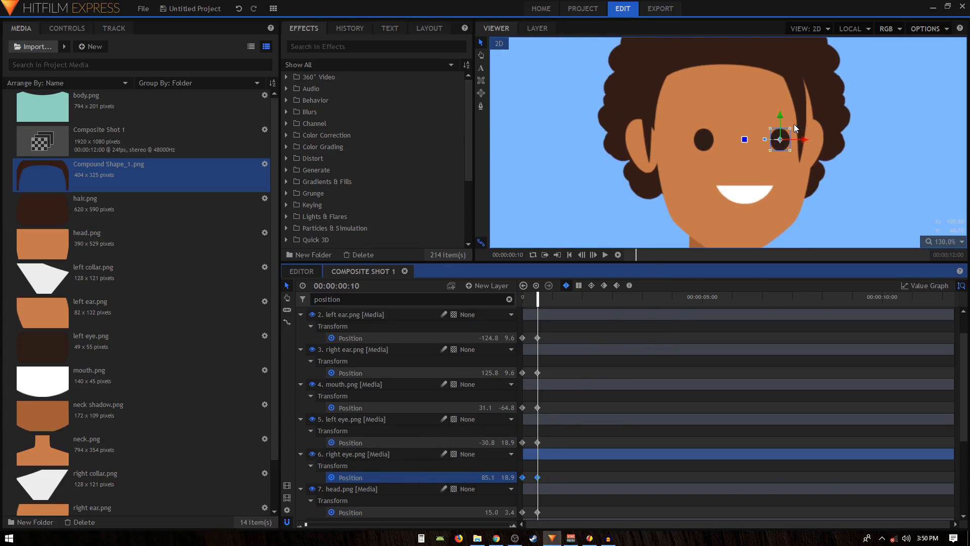
Shift the hairline layer horizontally to an X position of about 12 at 00:00:00:10.
scroll(530, 349, "up", 1)
left_click(439, 335)
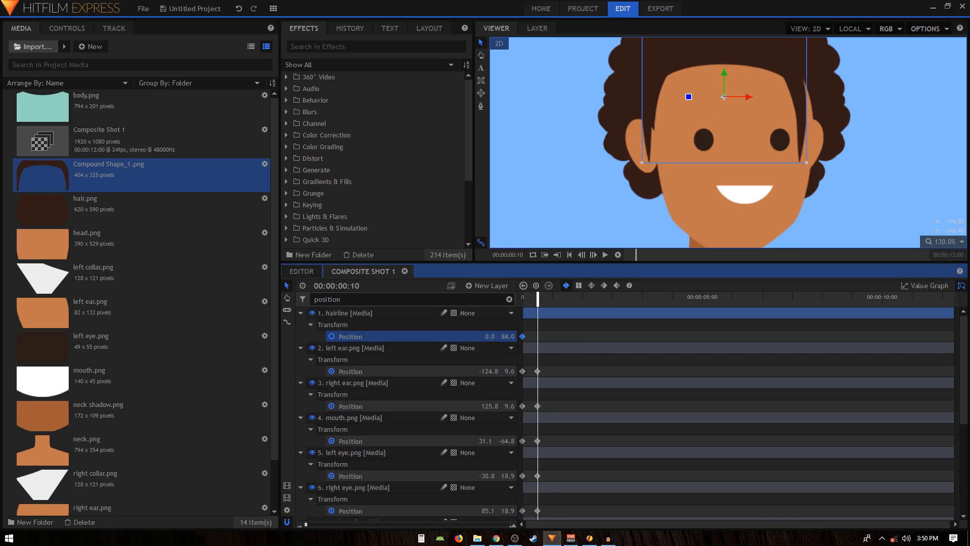
left_click_drag(723, 96, 731, 97)
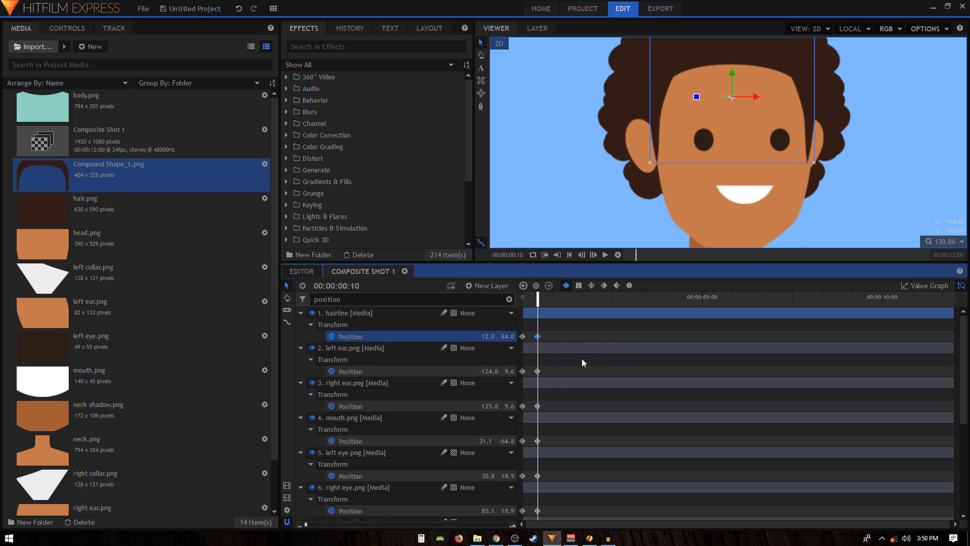
Try moving the left ear inward to an X position of about -119.8 at 00:00:00:10, and undo that change.
scroll(630, 329, "down", 1)
left_click_drag(485, 339, 500, 342)
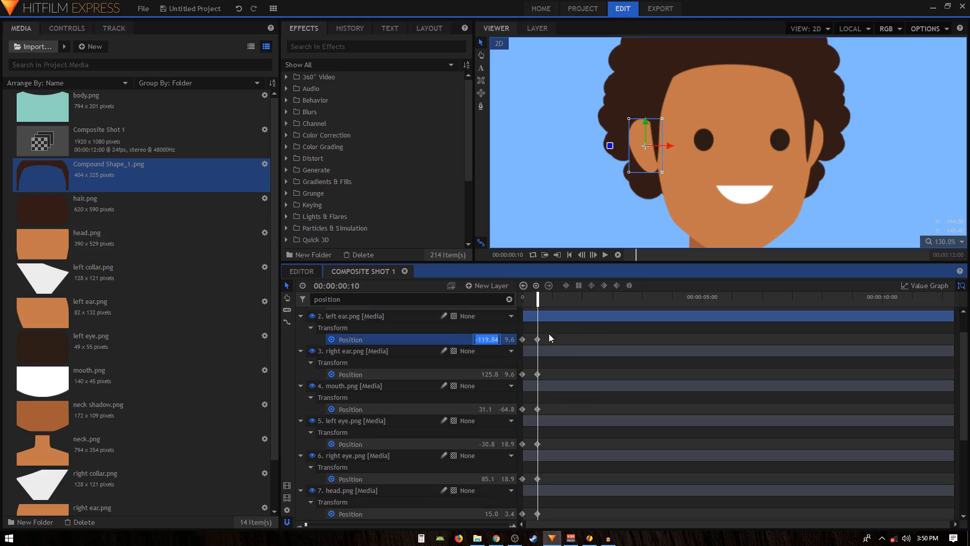
left_click(568, 359)
key("ctrl+z")
Set the hairline's X position to 15 at 00:00:00:10, keeping Y at 84.
scroll(569, 359, "up", 1)
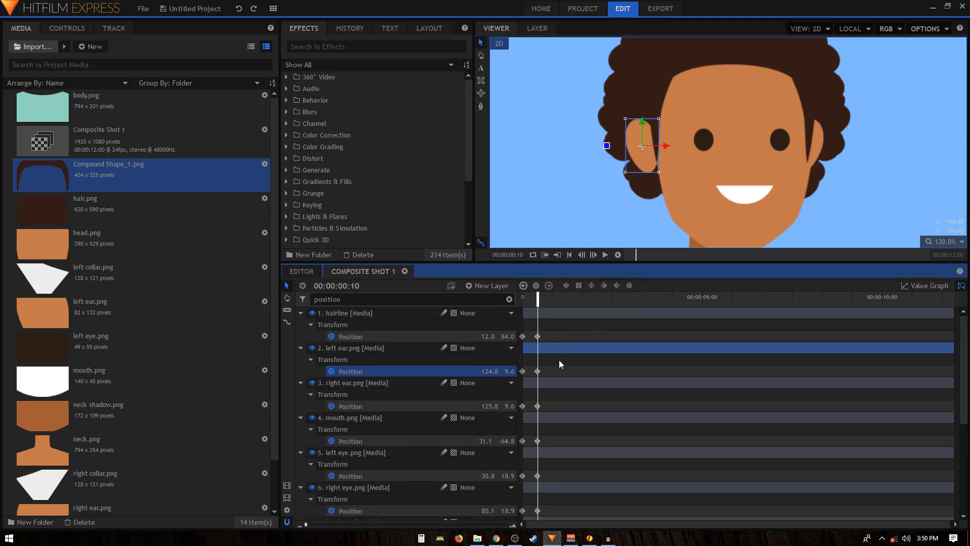
left_click(490, 336)
type("15")
key("Tab")
type("84")
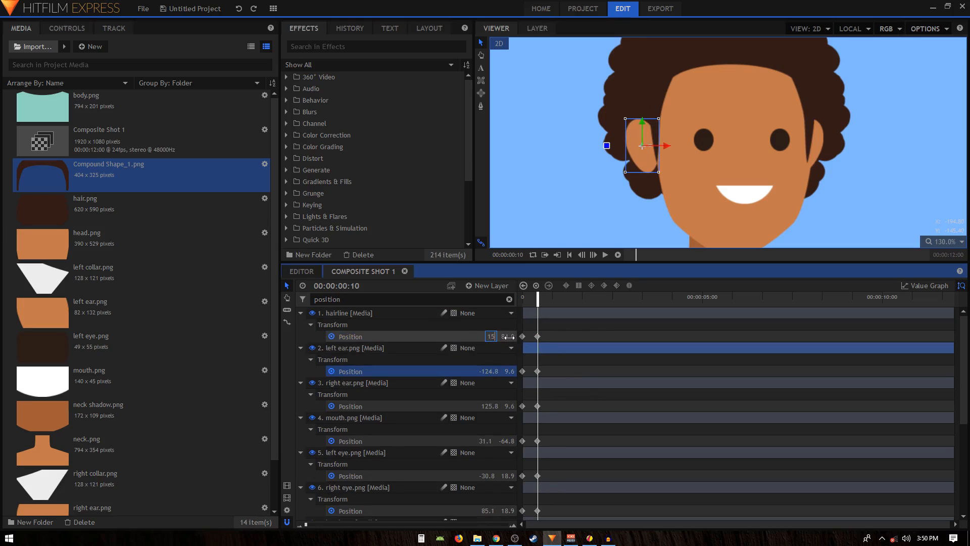
key("Return")
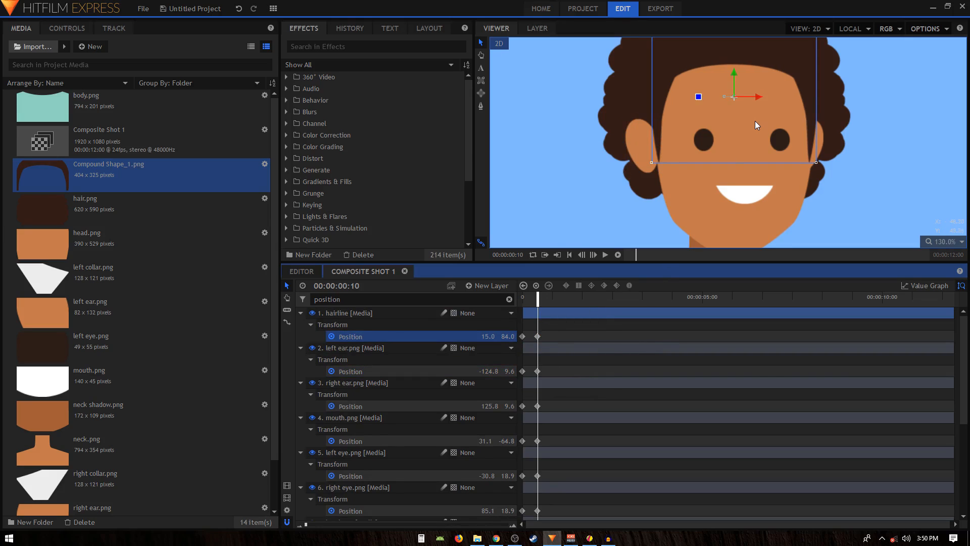
scroll(757, 118, "down", 2)
mouse_move(541, 294)
left_mouse_down()
mouse_move(526, 303)
mouse_move(548, 305)
mouse_move(535, 309)
mouse_move(542, 314)
left_mouse_up()
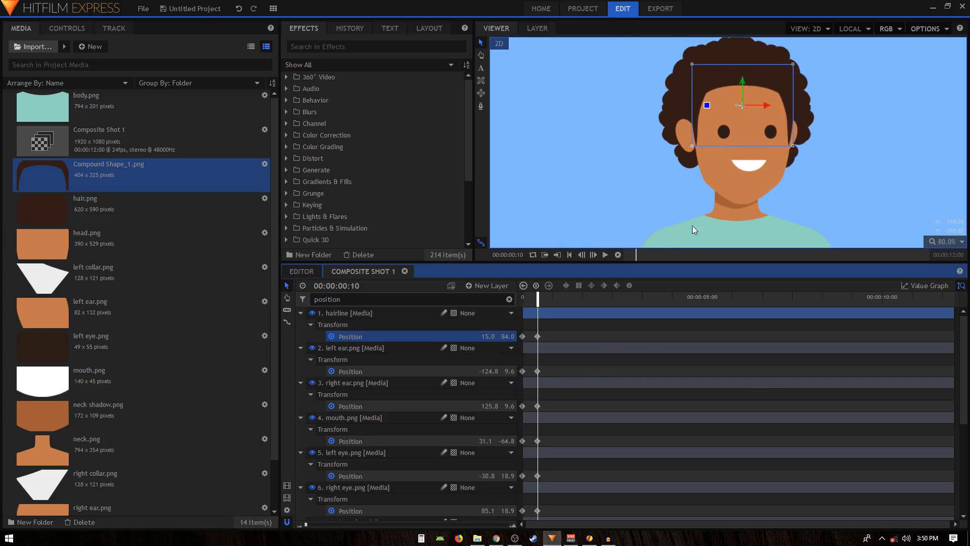
scroll(782, 128, "up", 3)
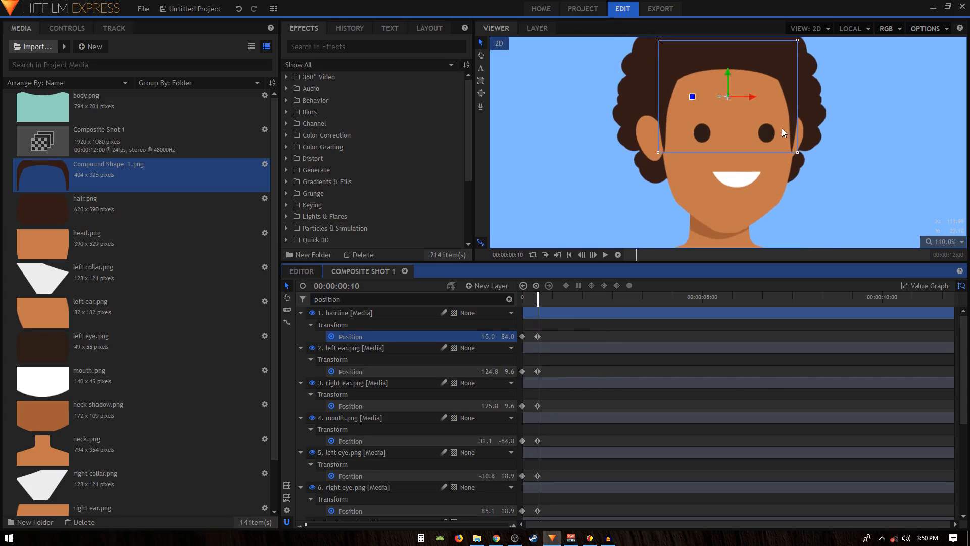
scroll(774, 122, "down", 3)
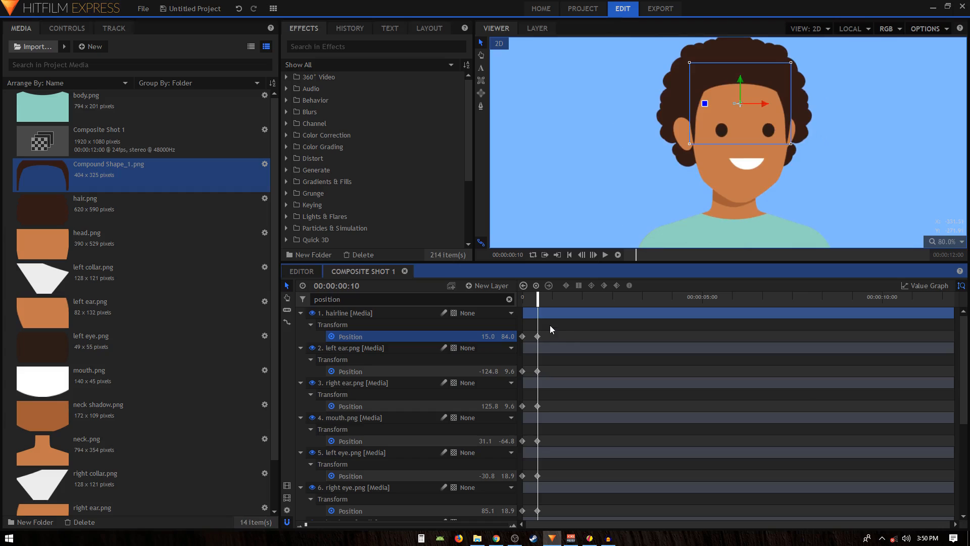
key("shift+period")
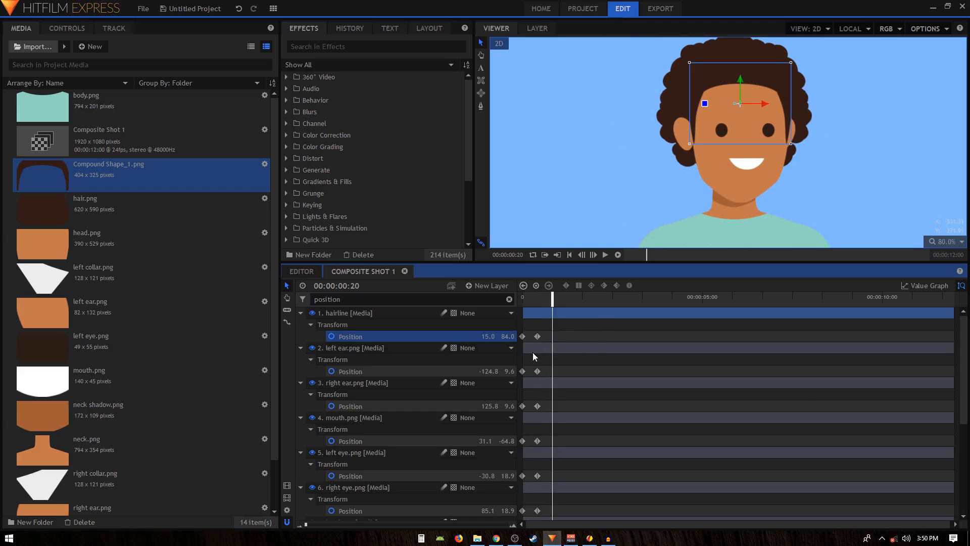
left_click_drag(543, 329, 531, 485)
scroll(564, 454, "down", 5)
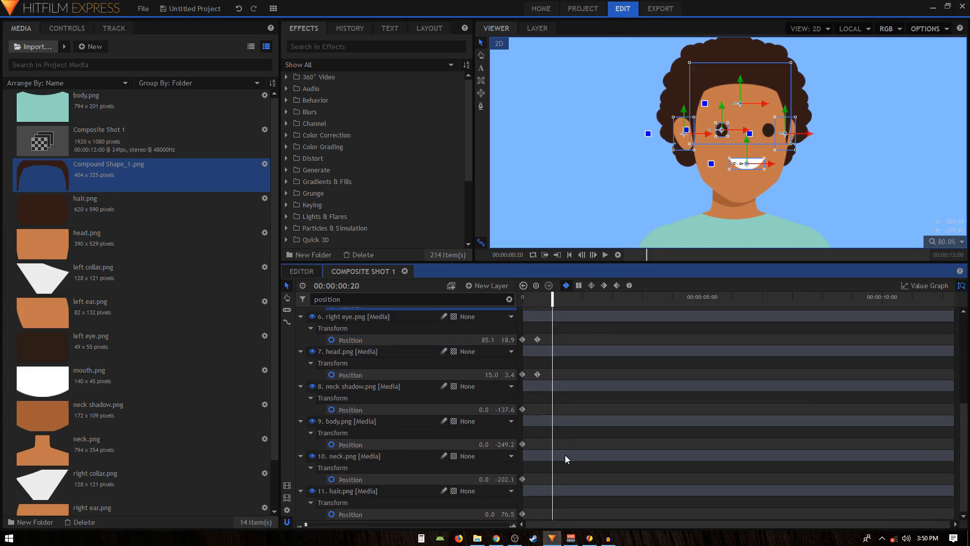
left_click(564, 452)
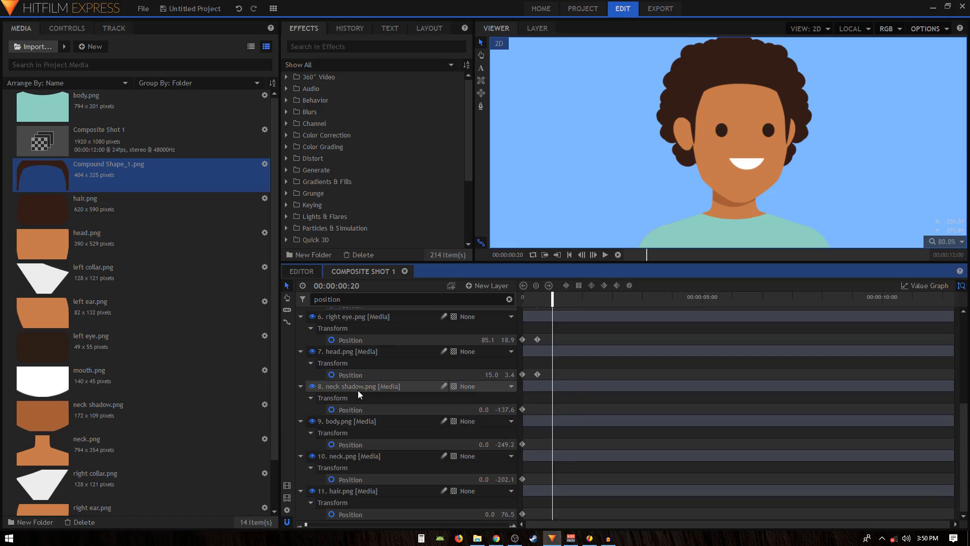
Move the hair layer to an X position of -15 at 00:00:00:10, and place the playhead at 00:00:00:20.
left_click(368, 513)
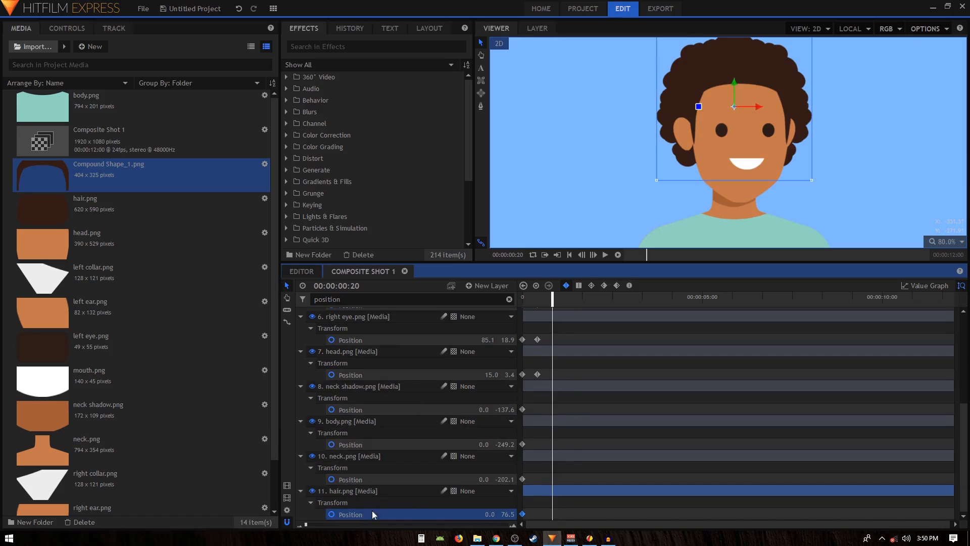
left_click(537, 376)
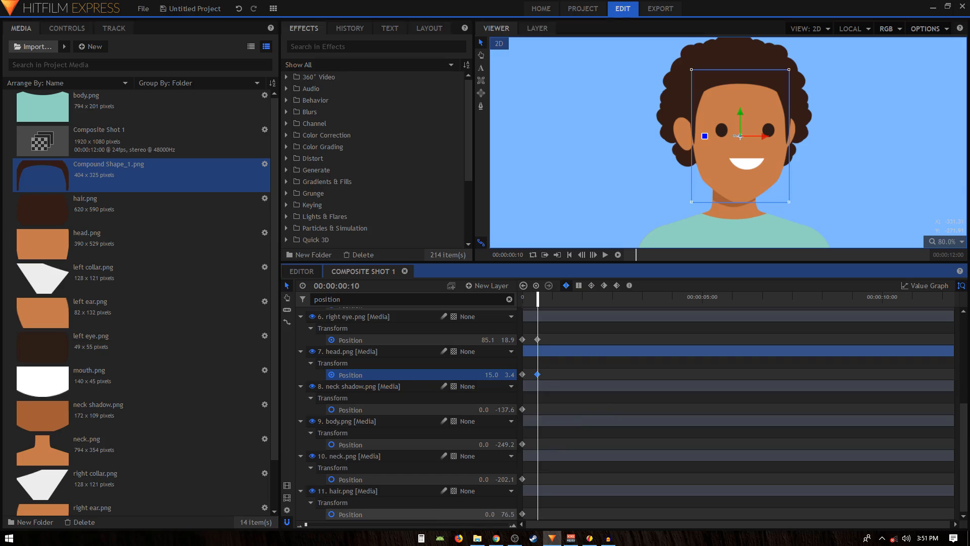
left_click(490, 514)
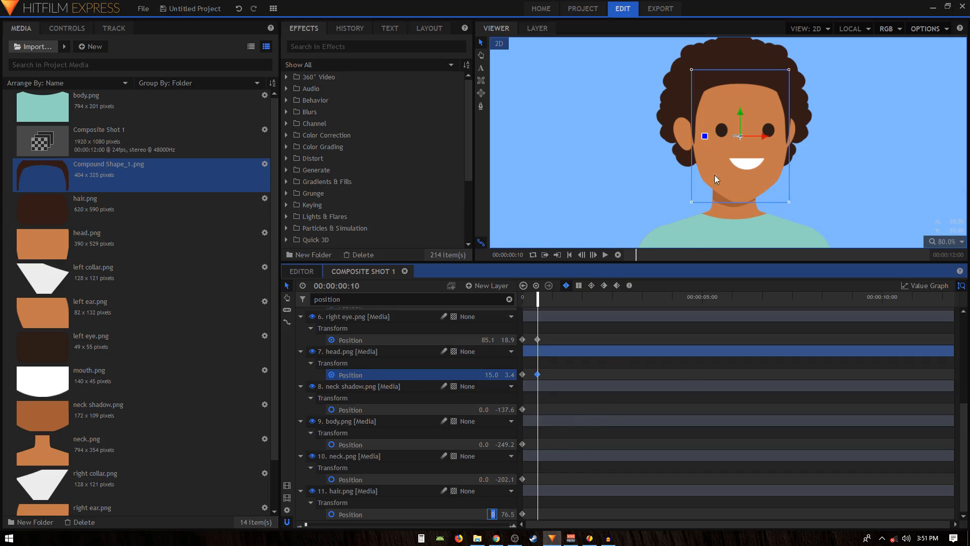
key("Return")
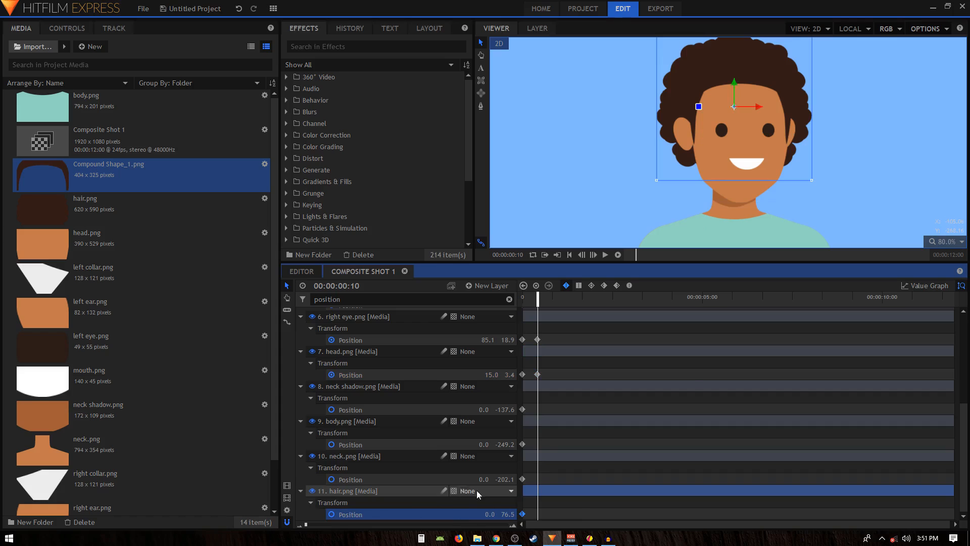
left_click_drag(490, 513, 483, 514)
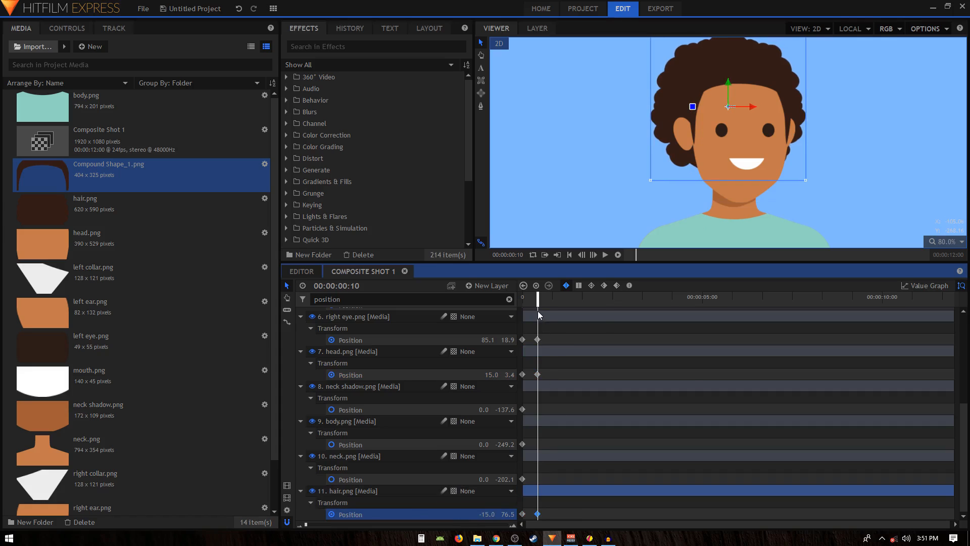
mouse_move(538, 299)
left_mouse_down()
mouse_move(504, 295)
mouse_move(538, 302)
left_mouse_up()
key("shift+Right")
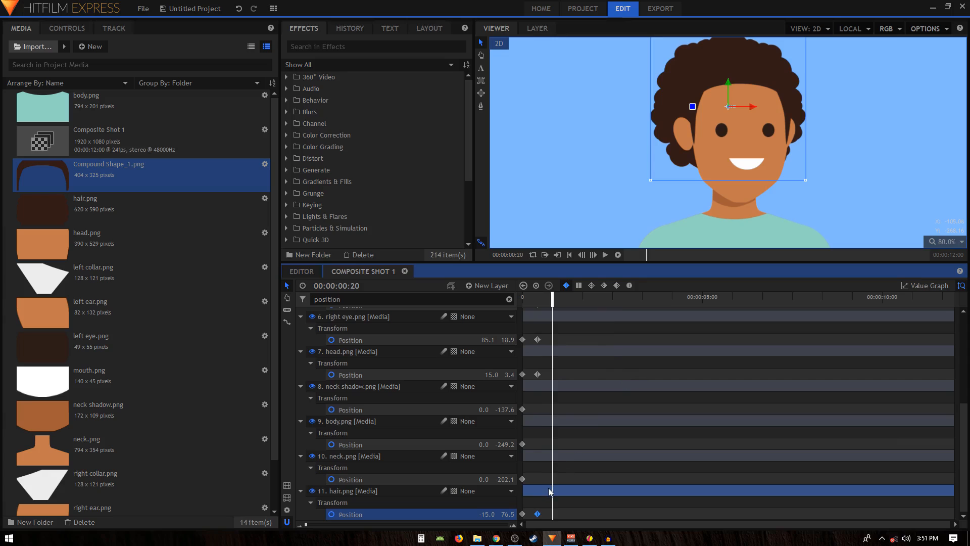
Try pasting the 00:00:00:10 Position keyframes of several layers together at 00:00:00:20, and delete the pasted duplicate layers.
scroll(550, 490, "up", 5)
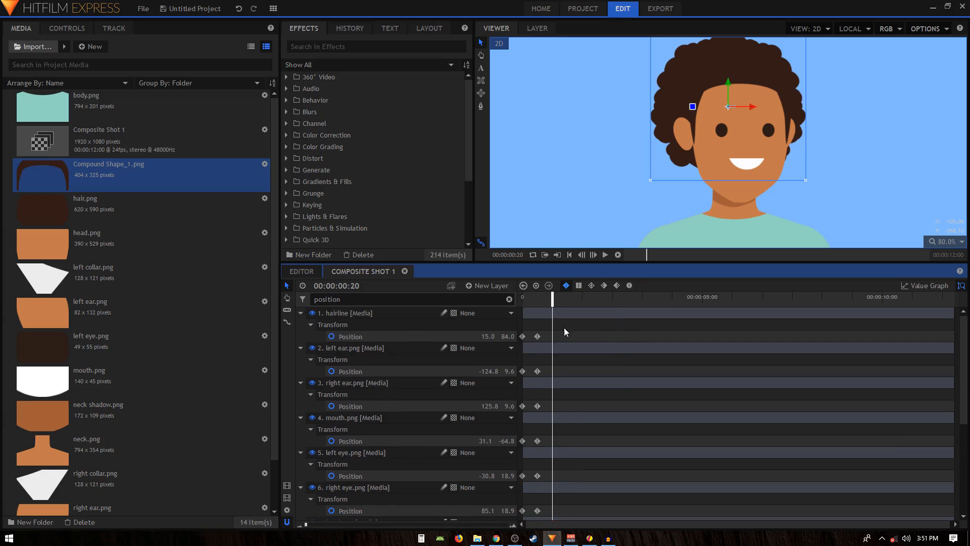
scroll(550, 334, "down", 4)
left_click_drag(555, 325, 535, 421)
scroll(577, 401, "up", 4)
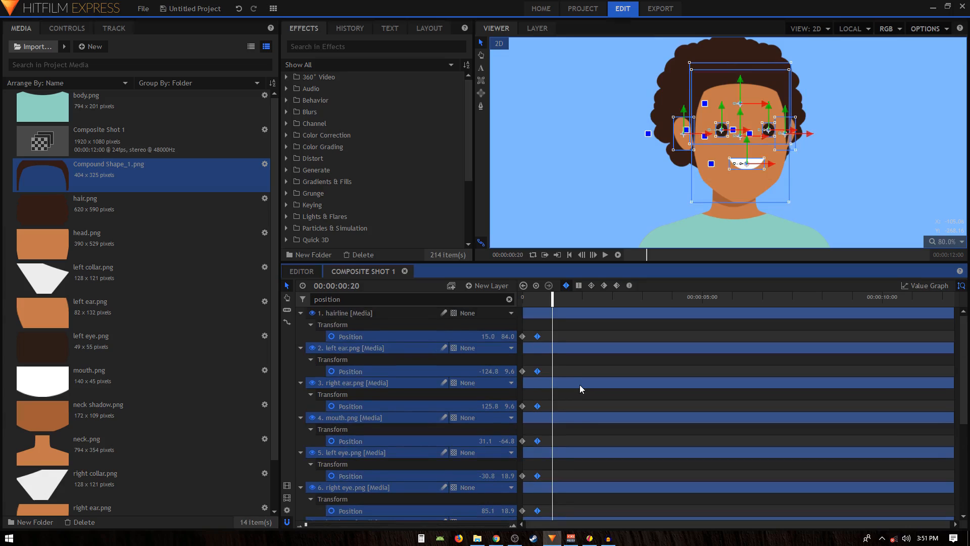
key("ctrl+v")
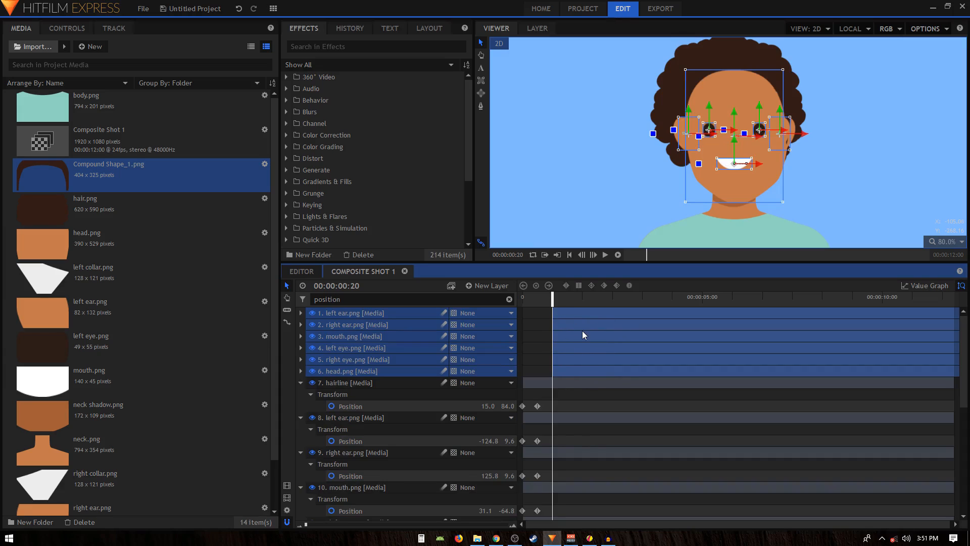
key("Delete")
Copy the 00:00:00:10 Position keyframes of the hairline, left ear and right ear to 00:00:00:20, one layer at a time.
left_click(538, 336)
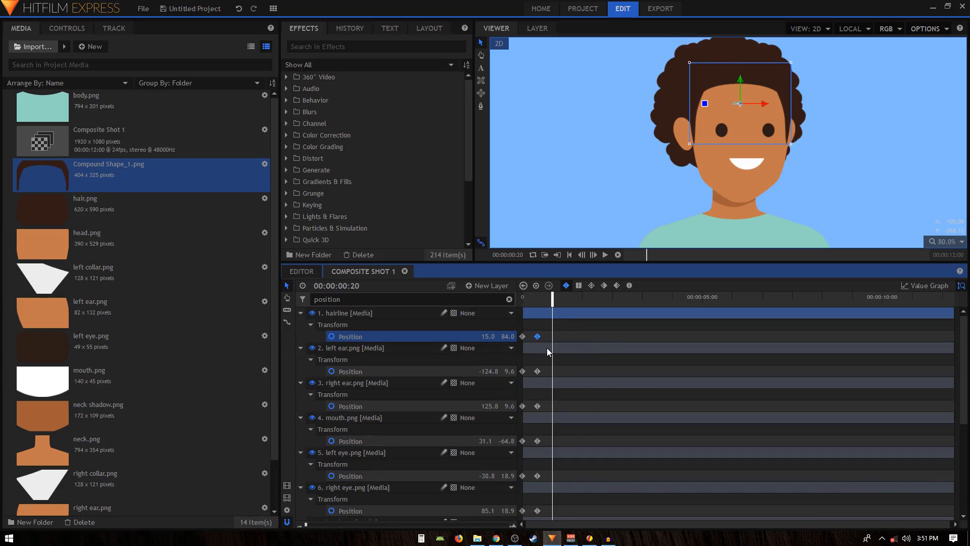
left_click(537, 372)
key("ctrl+c")
key("ctrl+v")
left_click(537, 406)
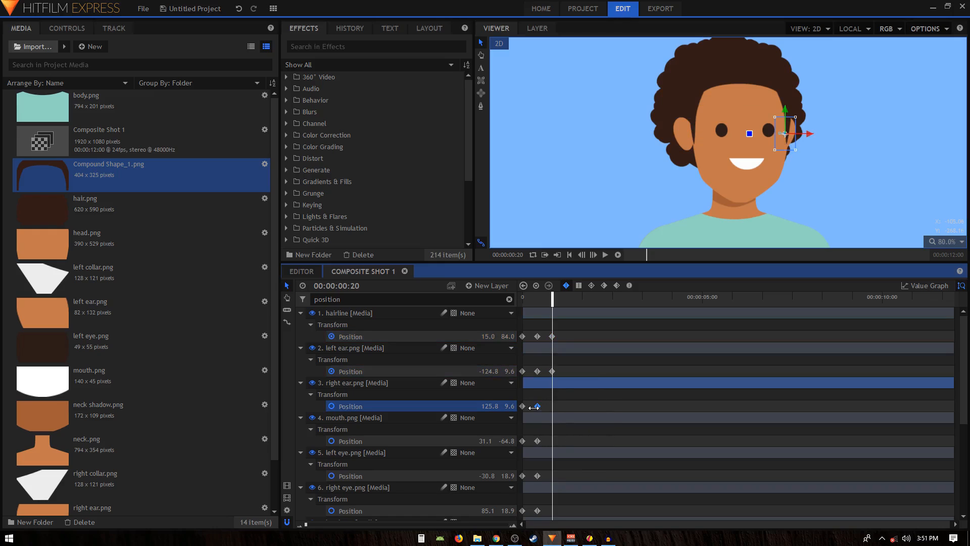
key("ctrl+c")
key("ctrl+v")
Copy the 00:00:00:10 Position keyframes of the mouth, left eye and right eye to 00:00:00:20, one layer at a time.
left_click(538, 441)
key("ctrl+c")
key("ctrl+v")
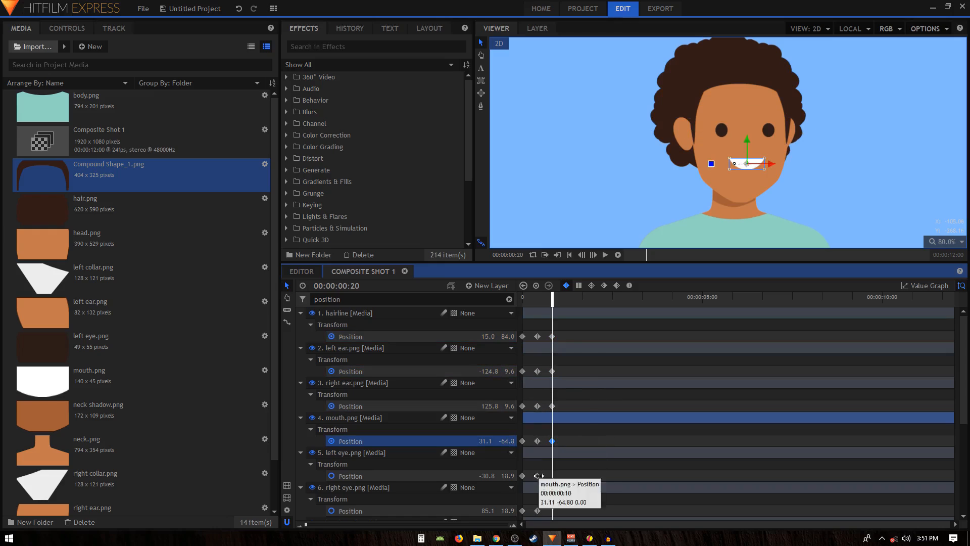
left_click(537, 476)
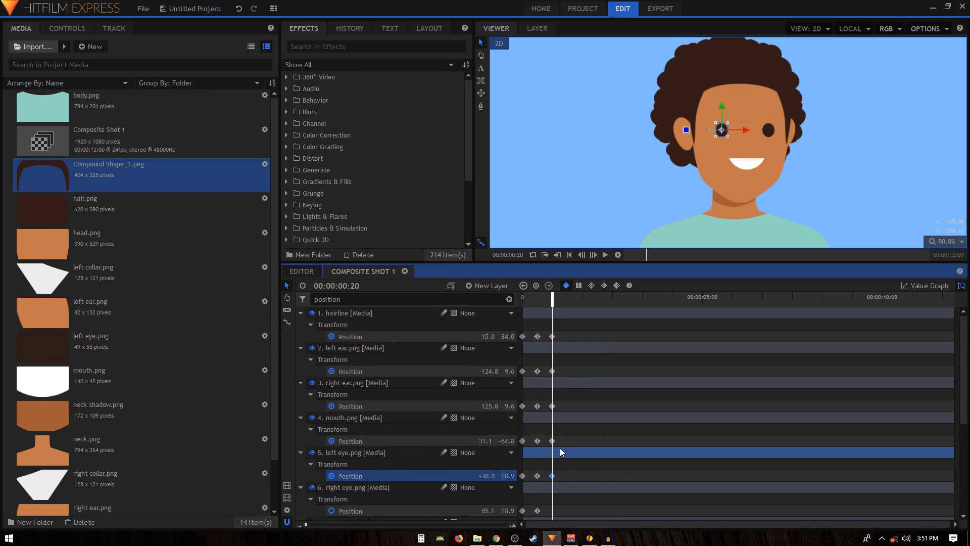
scroll(539, 485, "down", 1)
left_click(538, 478)
key("ctrl+c")
key("ctrl+v")
Copy the 00:00:00:10 Position keyframes of the head and hair layers to 00:00:00:20.
scroll(539, 478, "down", 2)
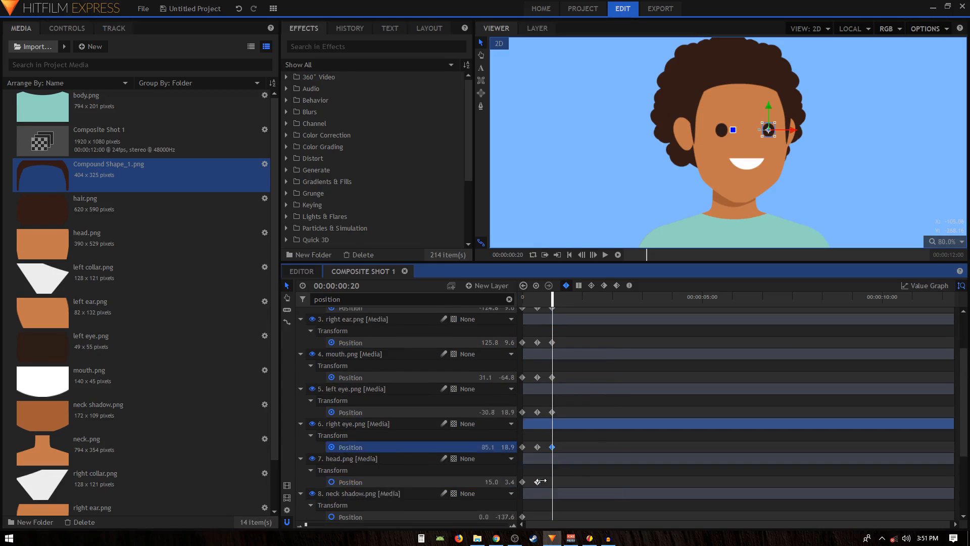
left_click(537, 450)
key("ctrl+c")
key("ctrl+v")
scroll(537, 449, "down", 3)
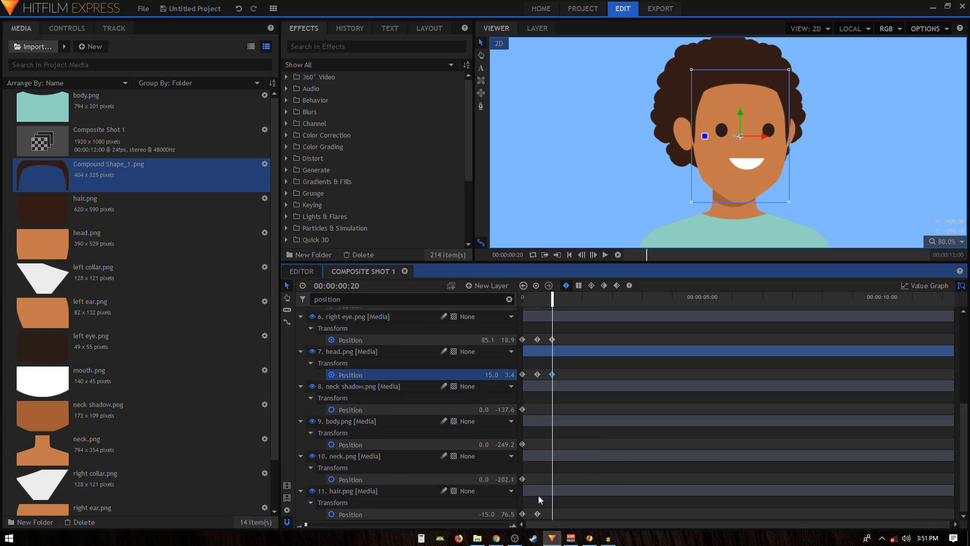
left_click(537, 513)
key("ctrl+c")
key("ctrl+v")
Copy the starting Position keyframes of the hairline, left ear and right ear to 00:00:01:06.
scroll(616, 432, "up", 1)
scroll(616, 430, "up", 4)
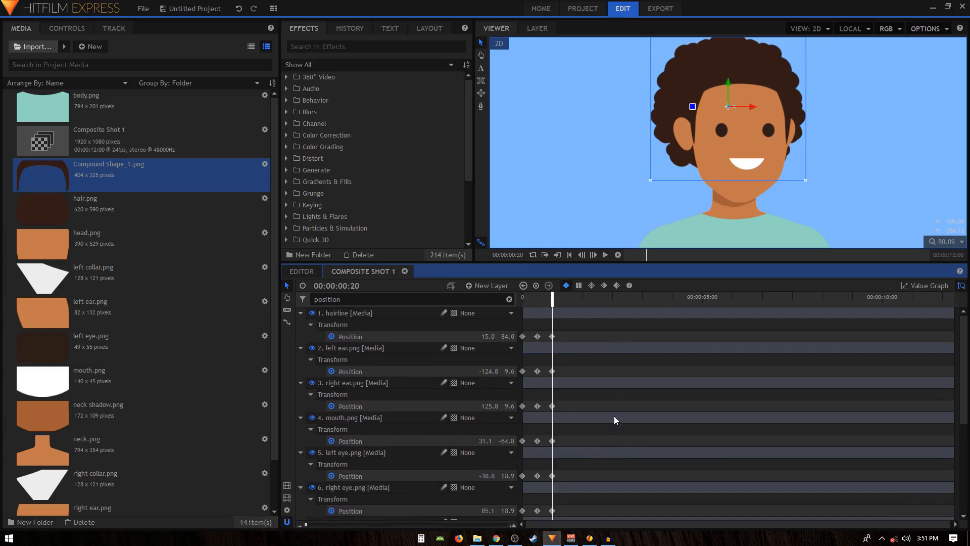
left_click(568, 348)
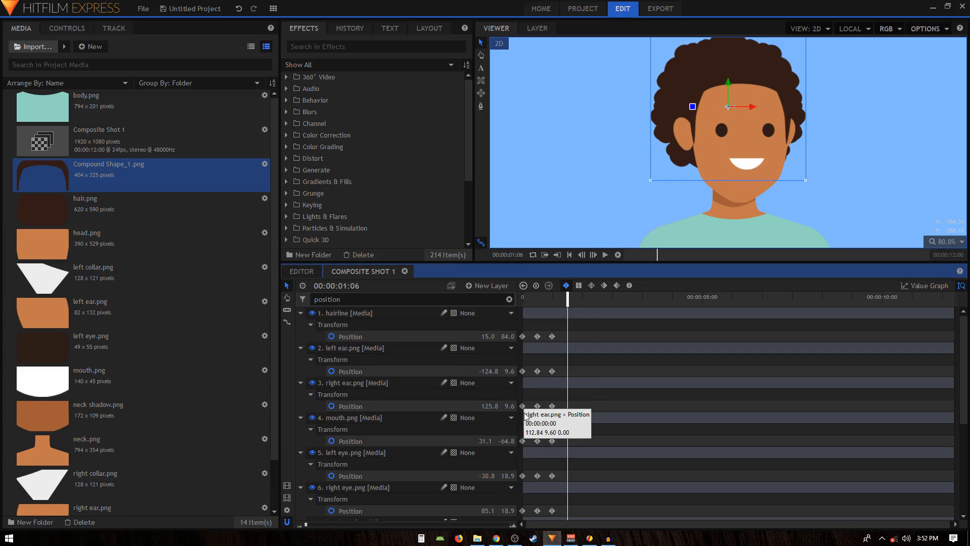
left_click(522, 337)
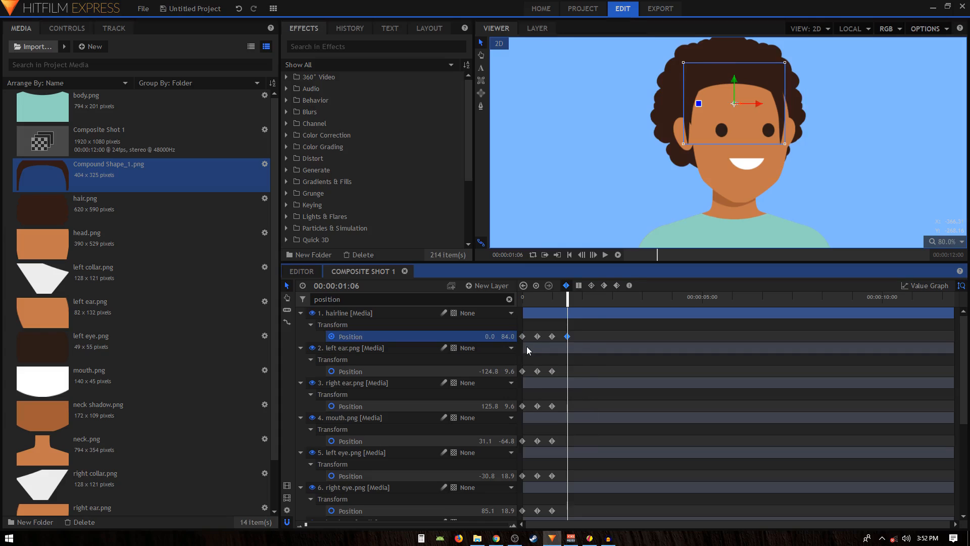
left_click(523, 371)
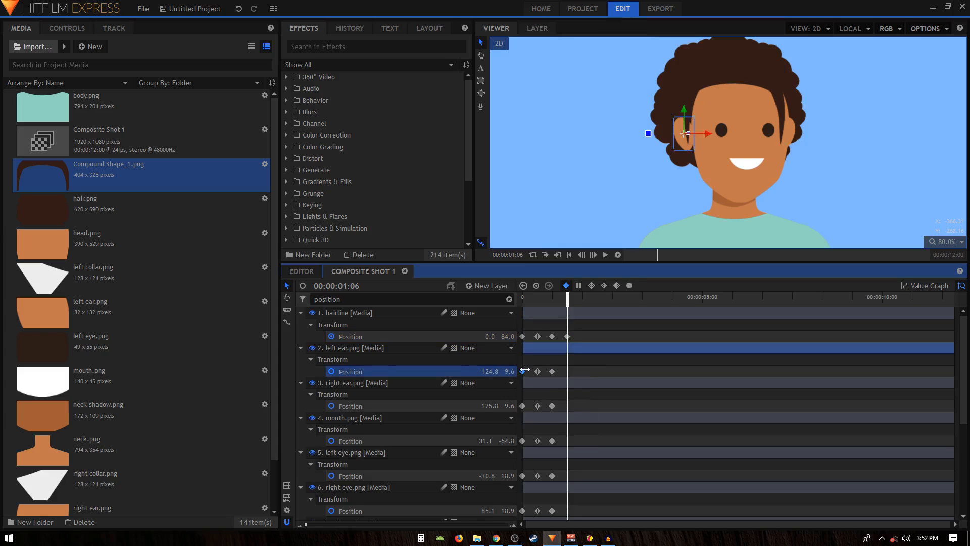
left_click(522, 406)
Copy the starting Position keyframes of the mouth, left eye and right eye to 00:00:01:06.
left_click(523, 441)
right_click(523, 441)
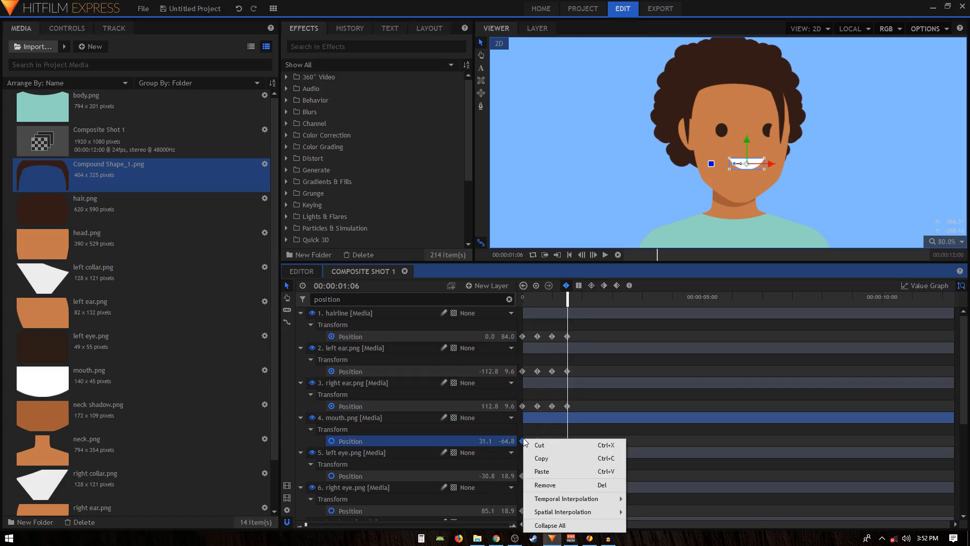
key("Escape")
key("ctrl+v")
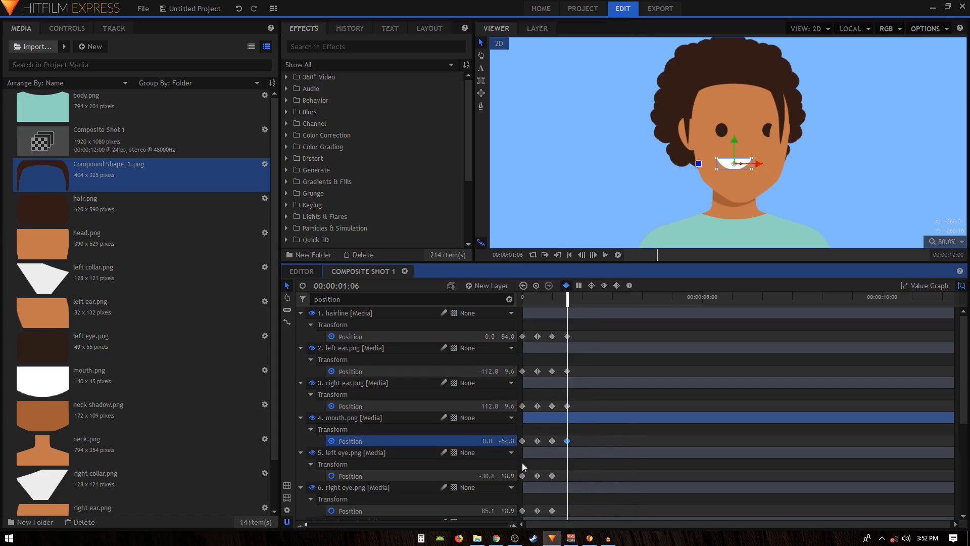
left_click(523, 476)
key("ctrl+c")
key("ctrl+v")
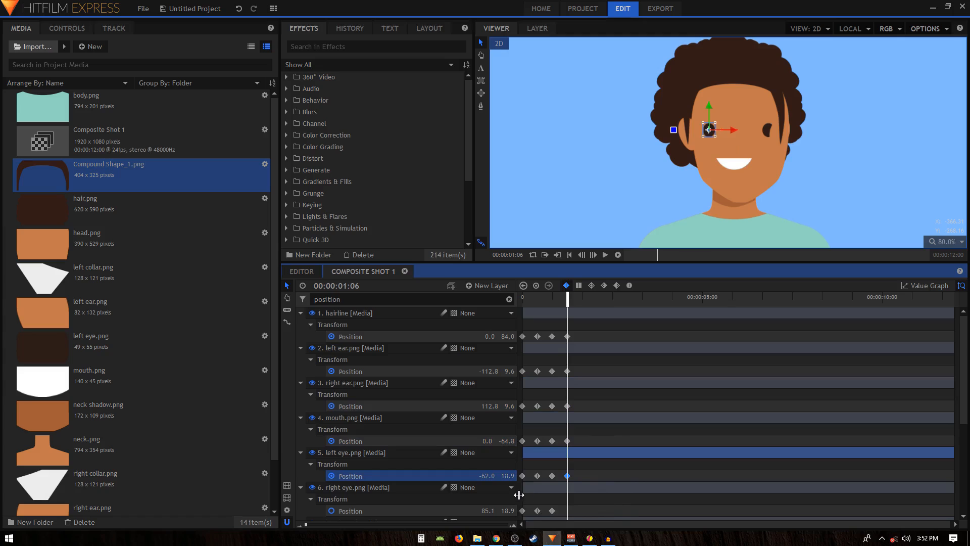
left_click(521, 510)
key("ctrl+c")
key("ctrl+v")
scroll(526, 505, "down", 3)
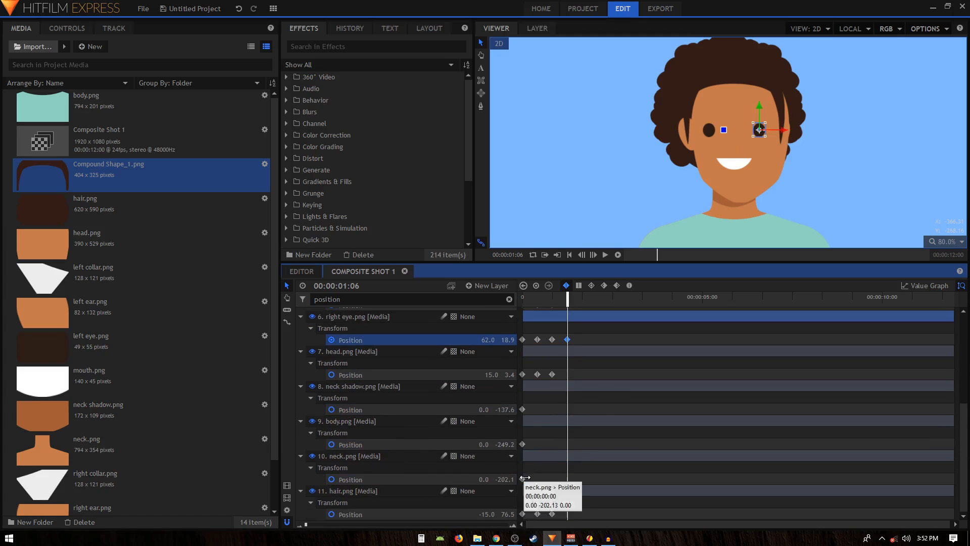
Copy the starting Position keyframes of the head and hair layers to 00:00:01:06.
left_click(522, 374)
key("ctrl+c")
key("ctrl+v")
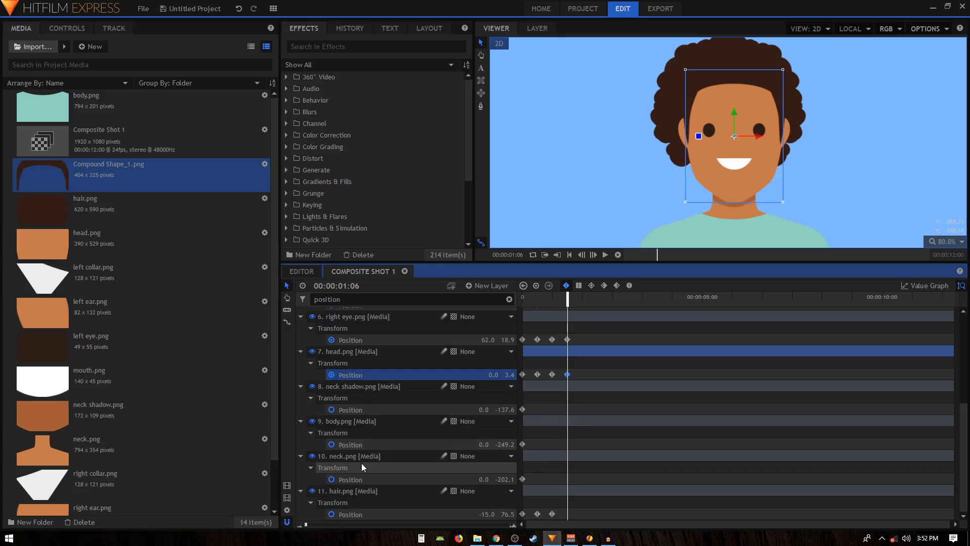
left_click(522, 513)
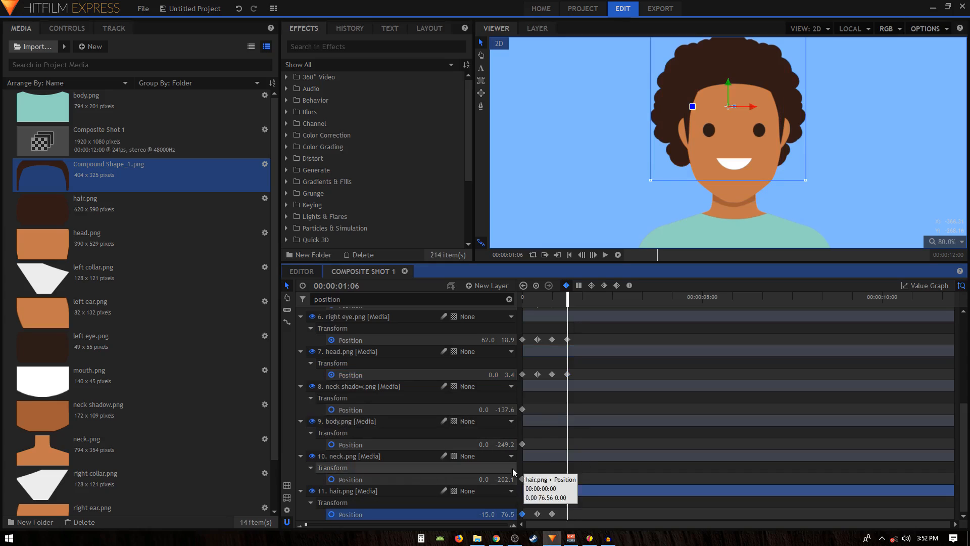
key("ctrl+v")
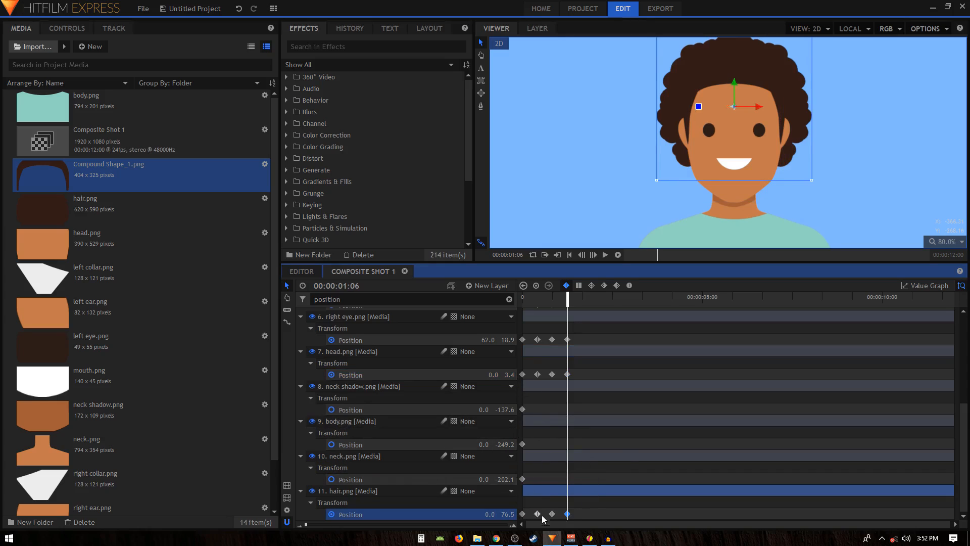
Shift the mouth, left eye and right eye together about 12 px toward the avatar's left-ear layer at 00:00:01:06.
left_click_drag(767, 152, 720, 165)
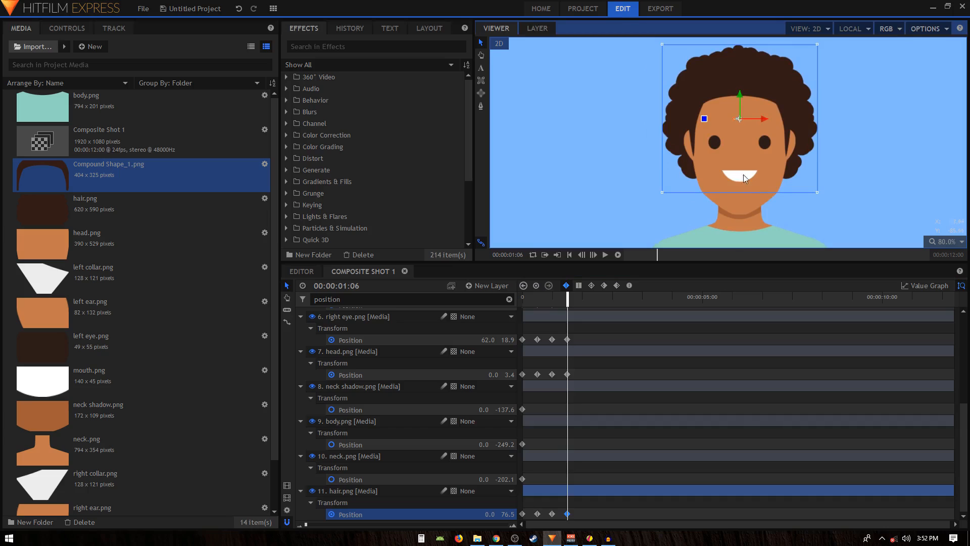
scroll(755, 142, "up", 1)
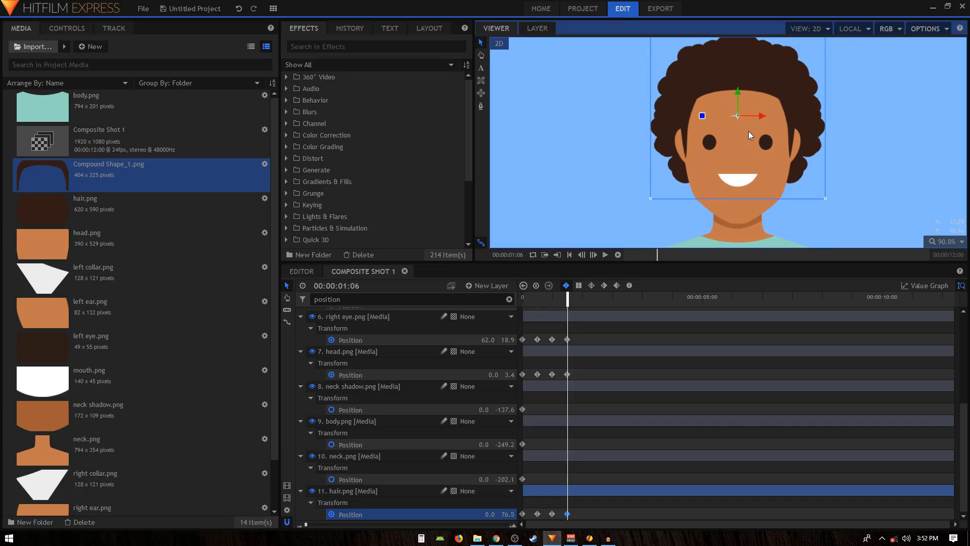
scroll(749, 134, "down", 1)
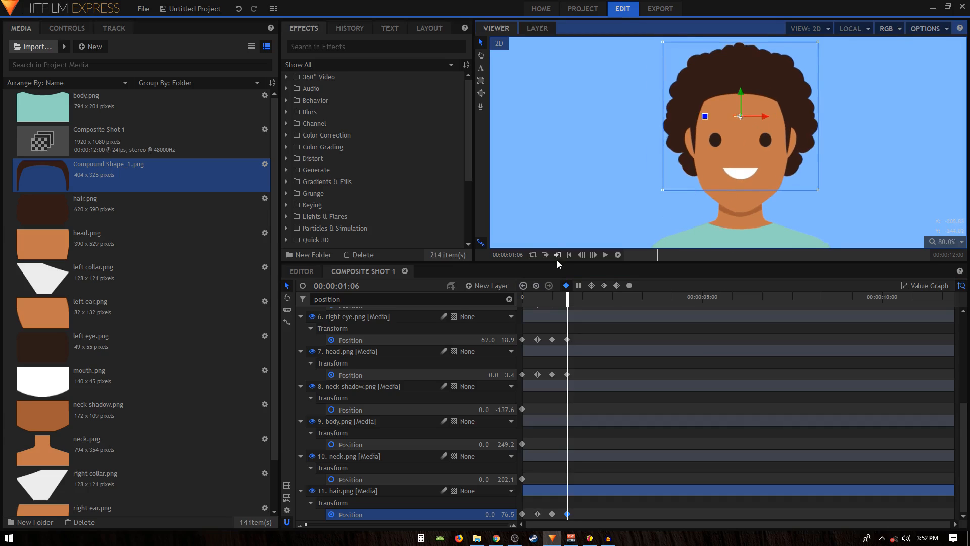
scroll(741, 184, "up", 1)
scroll(572, 352, "up", 5)
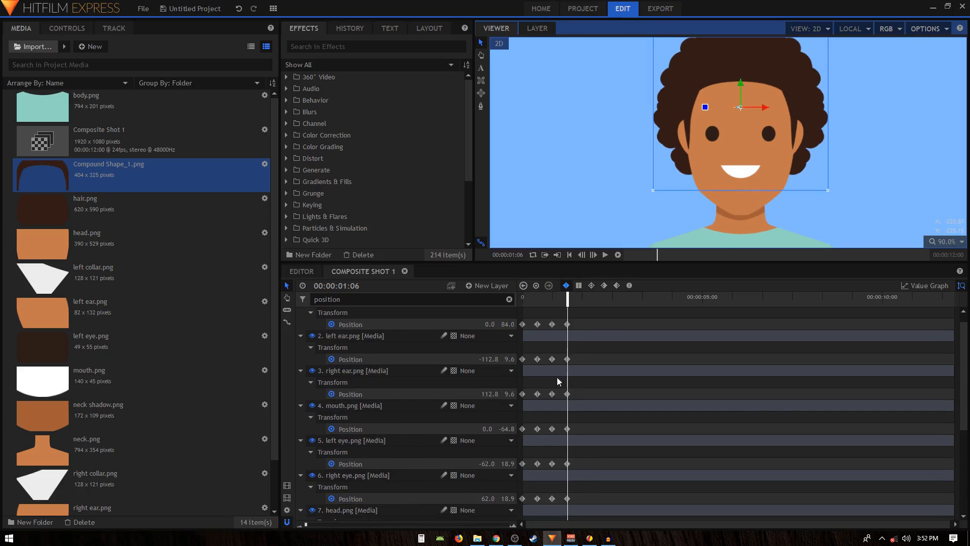
left_click(373, 430)
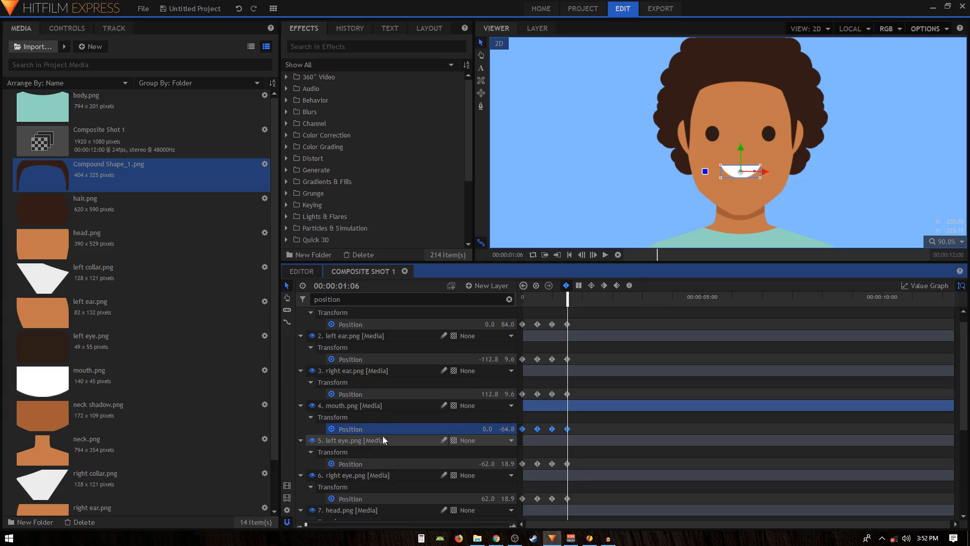
left_click(363, 464, "ctrl")
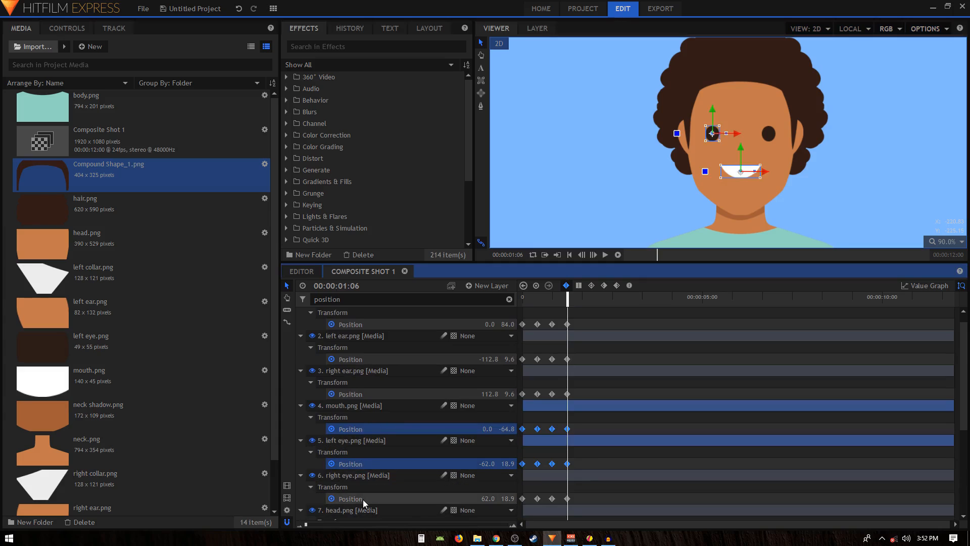
left_click(363, 499, "ctrl")
left_click_drag(764, 174, 758, 174)
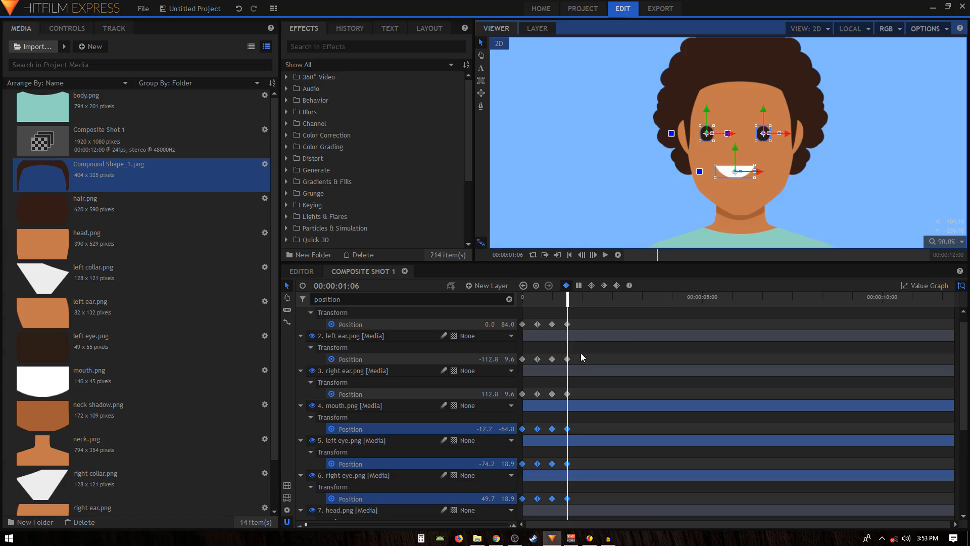
Set the head layer's Position X to -15 at 00:00:01:06.
scroll(404, 499, "down", 2)
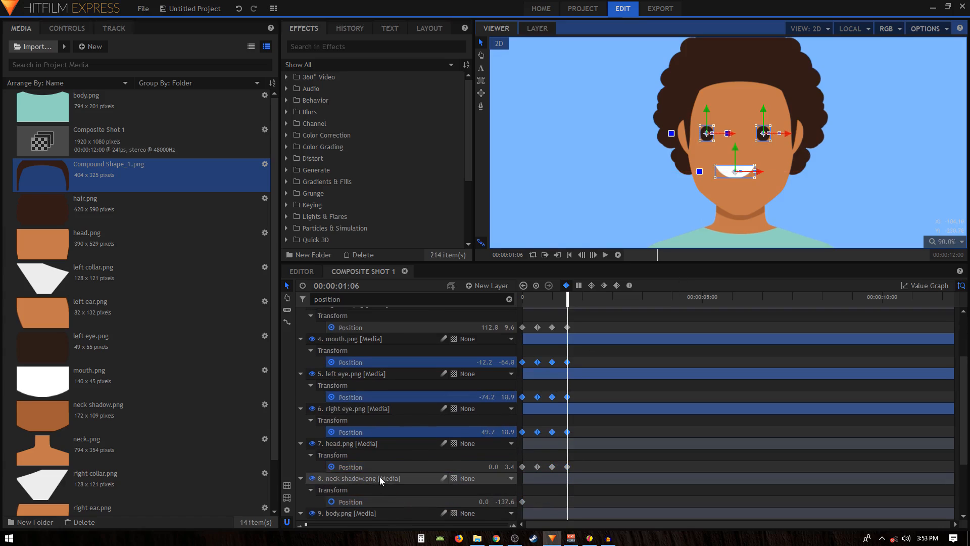
left_click(359, 463)
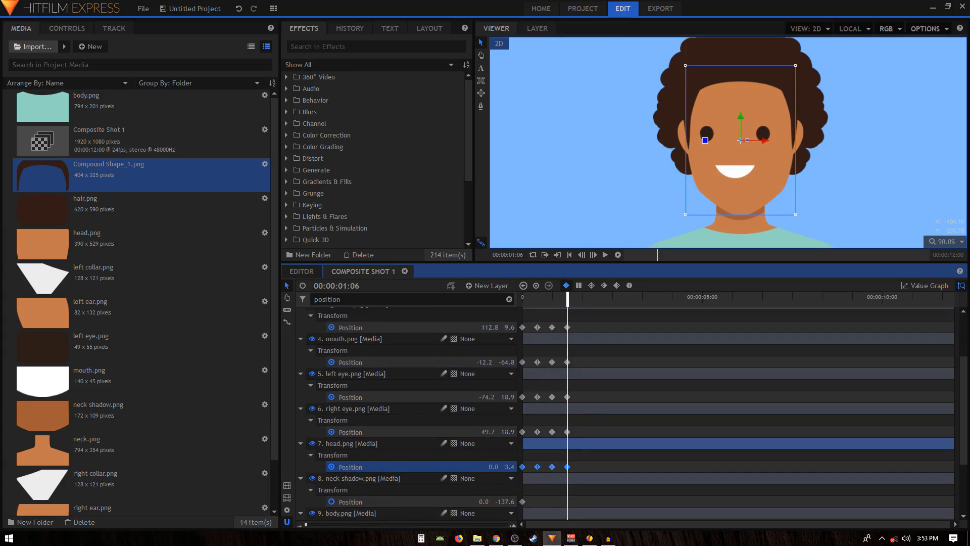
left_click_drag(498, 467, 493, 467)
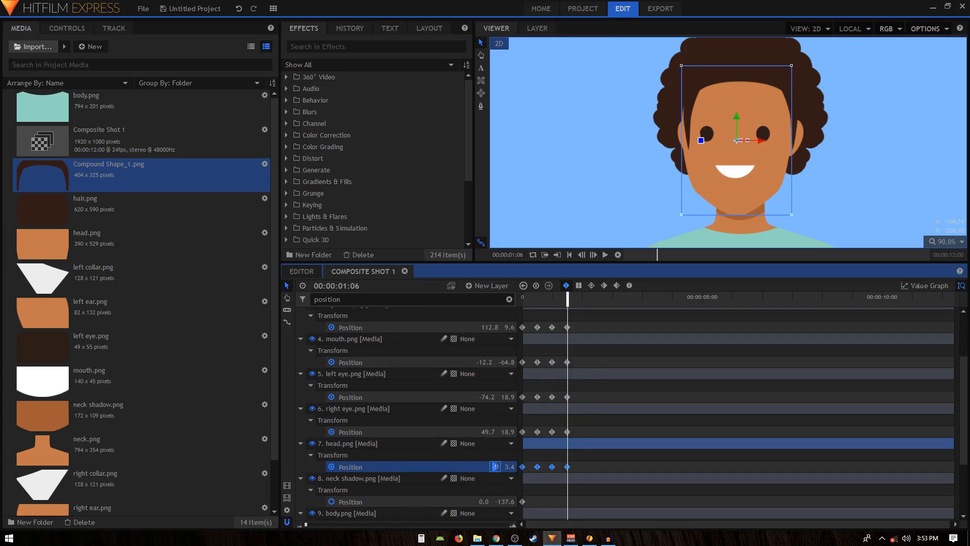
type("-1")
key("Return")
Set the hairline layer's Position X to -17 at 00:00:01:06.
scroll(583, 376, "up", 3)
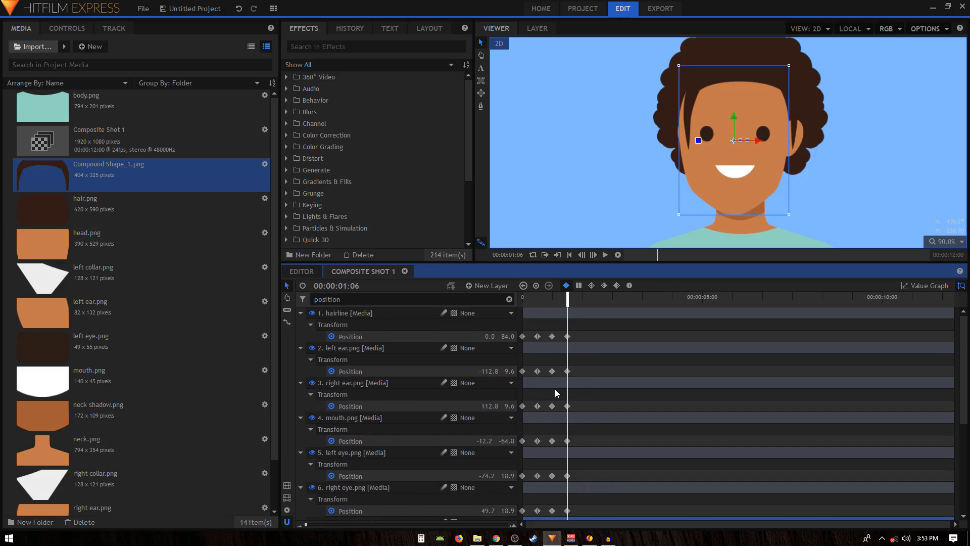
left_click(489, 336)
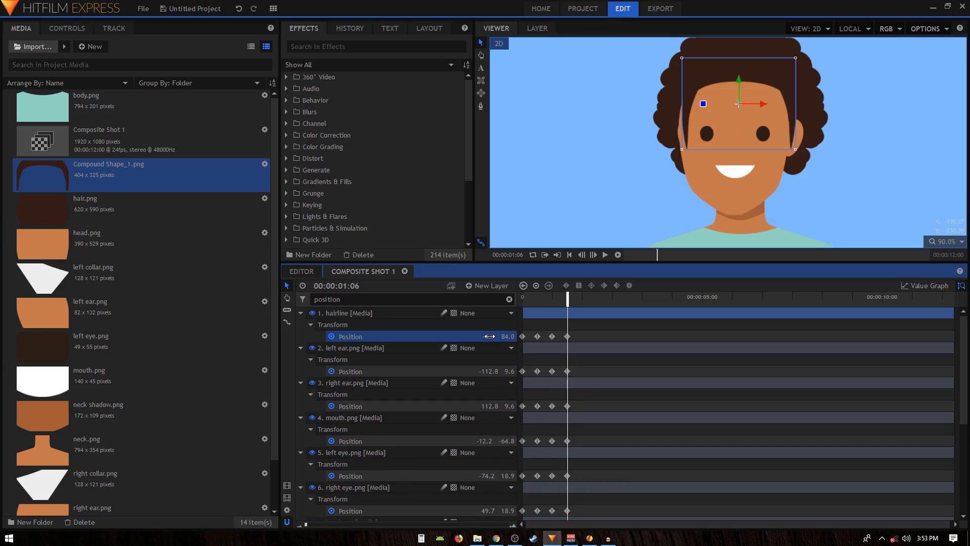
left_click(567, 336)
left_click_drag(489, 336, 480, 335)
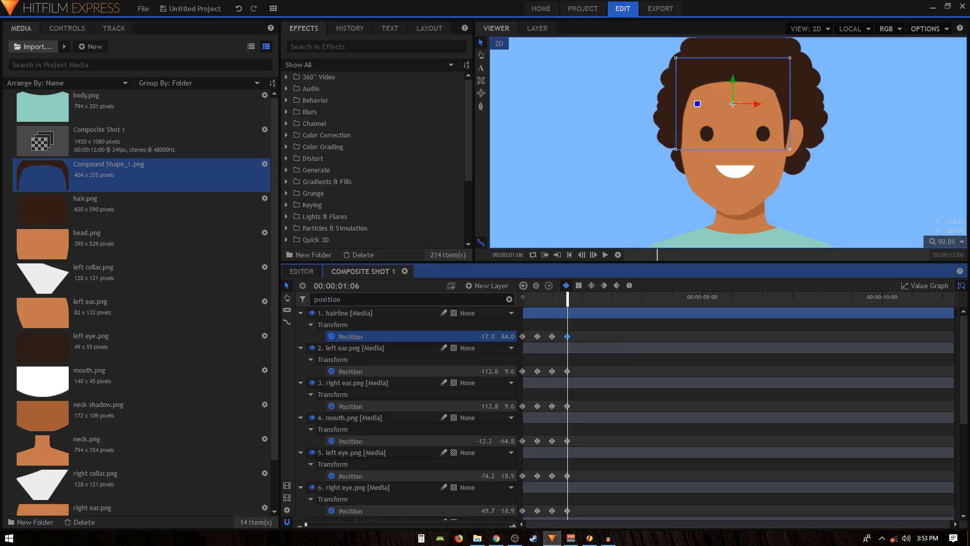
Move the ears outward at 00:00:01:06, the left ear to X about -123.8 and the right ear to X about 122.8.
left_click(365, 372)
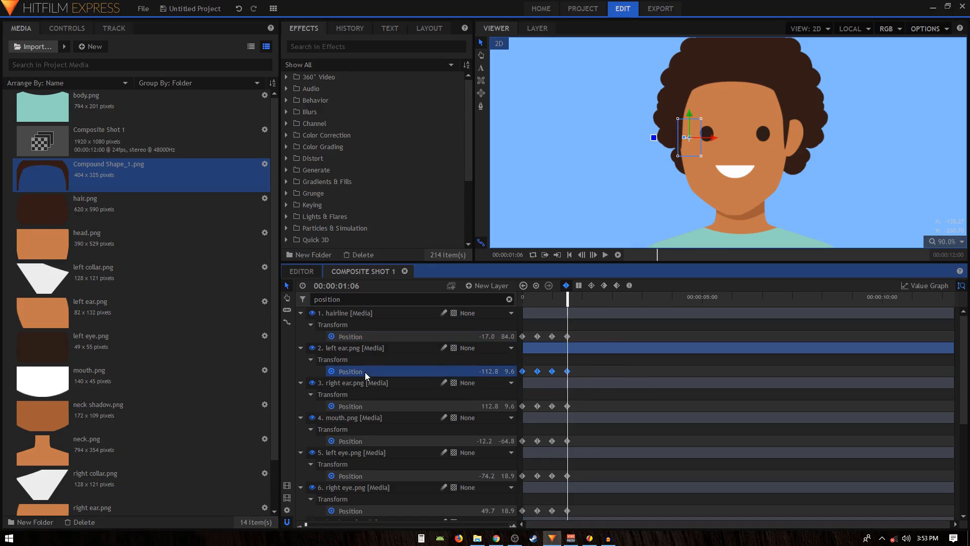
scroll(682, 123, "up", 2)
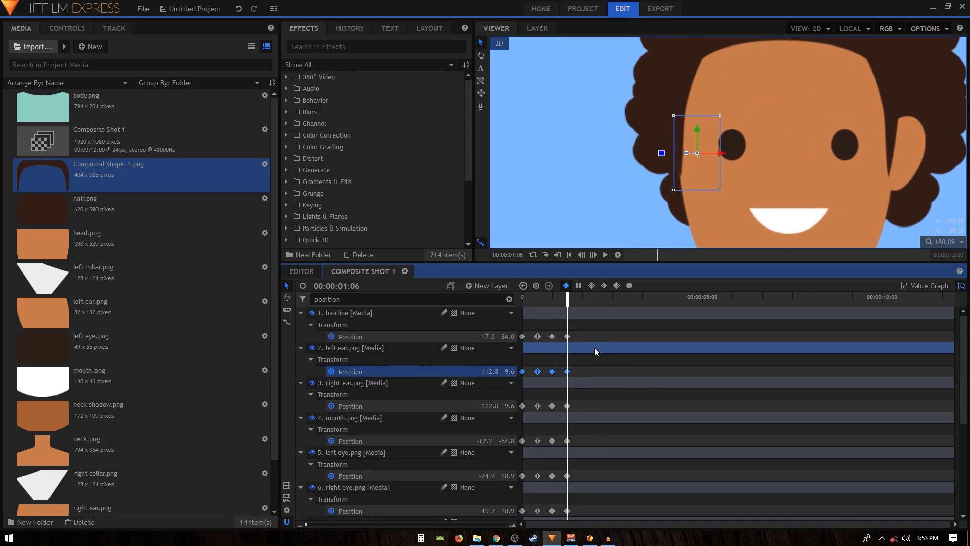
left_click_drag(697, 154, 686, 154)
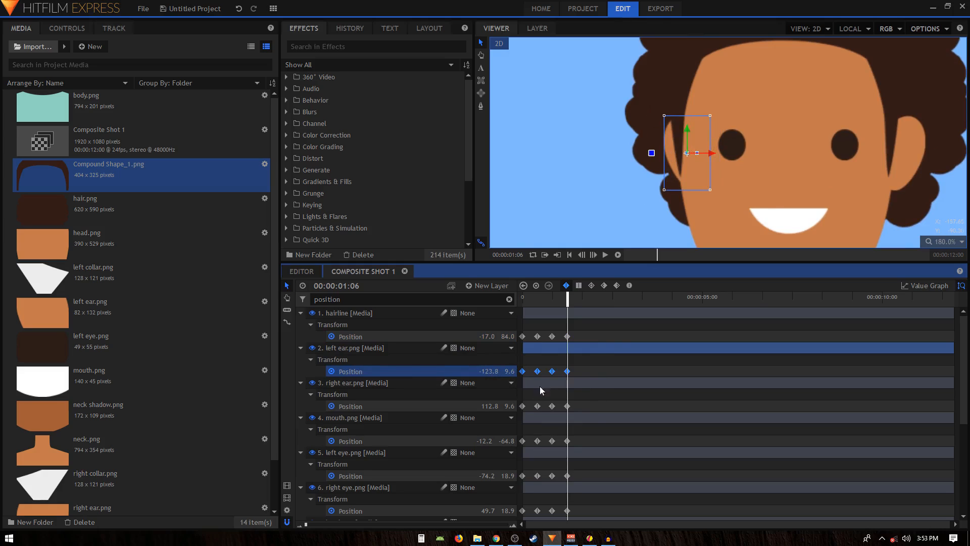
left_click(566, 406)
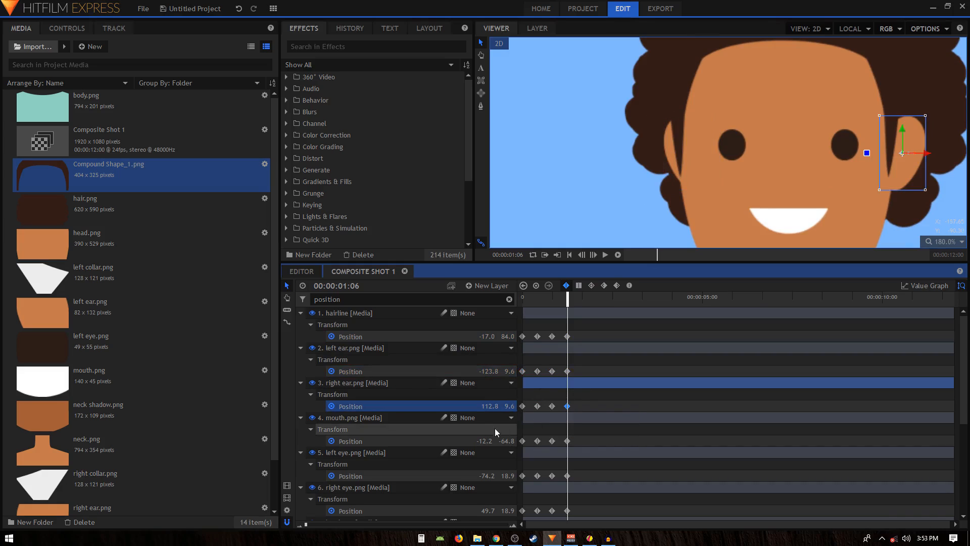
left_click_drag(902, 153, 911, 153)
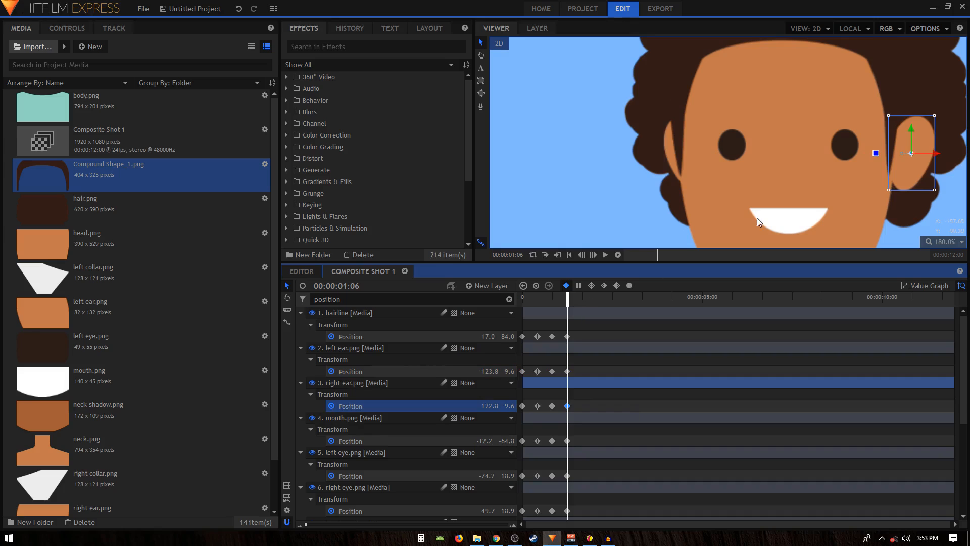
scroll(763, 155, "down", 4)
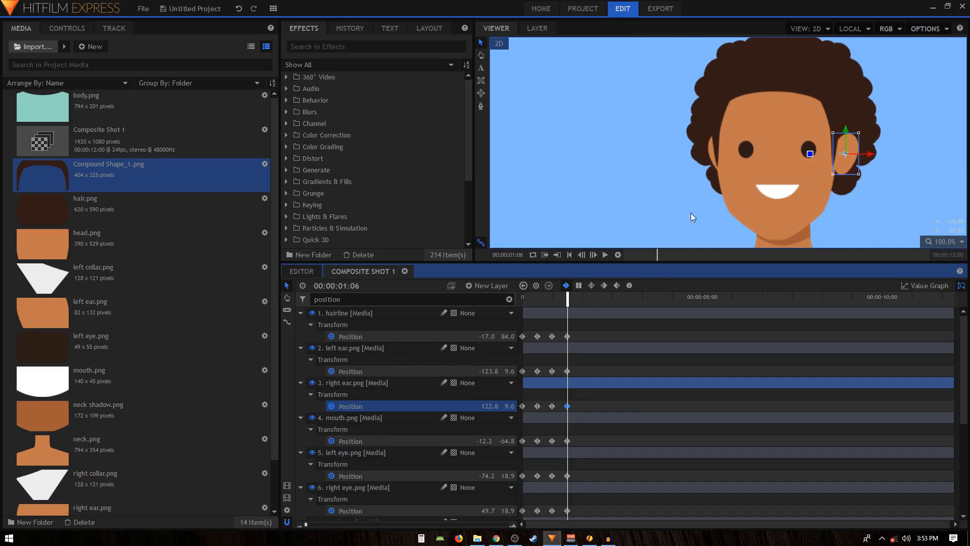
Set the hair layer's Position X to 12 at 00:00:01:06, opposite to the face's shift.
scroll(563, 435, "down", 5)
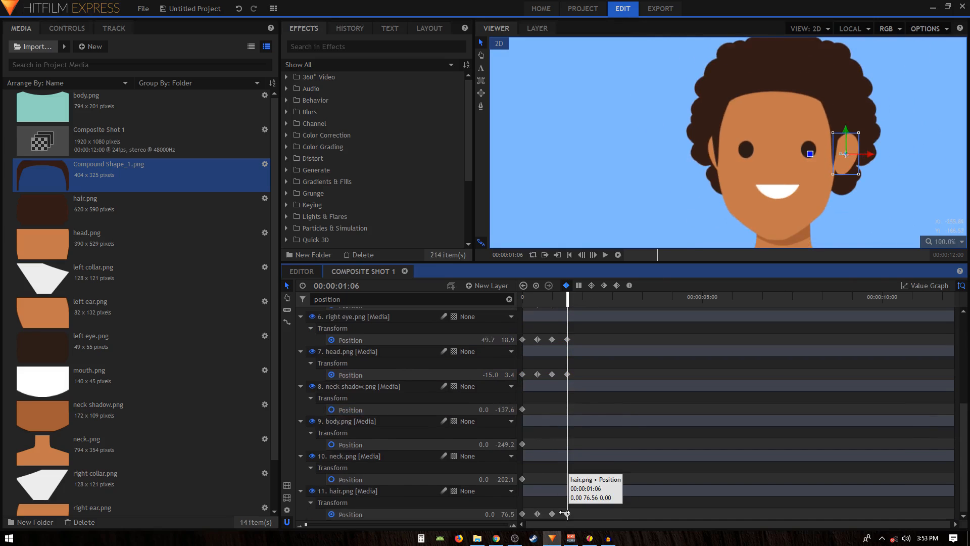
left_click(566, 513)
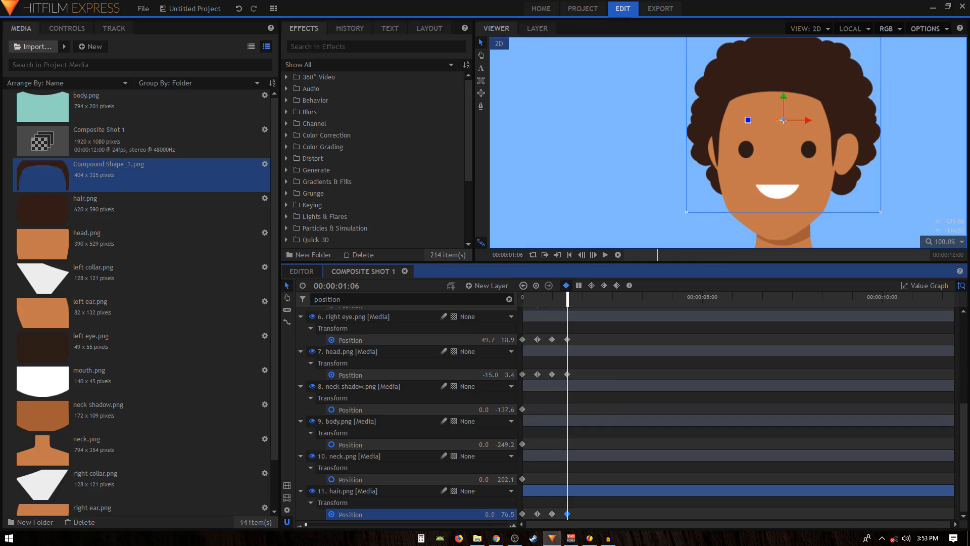
left_click_drag(489, 514, 495, 514)
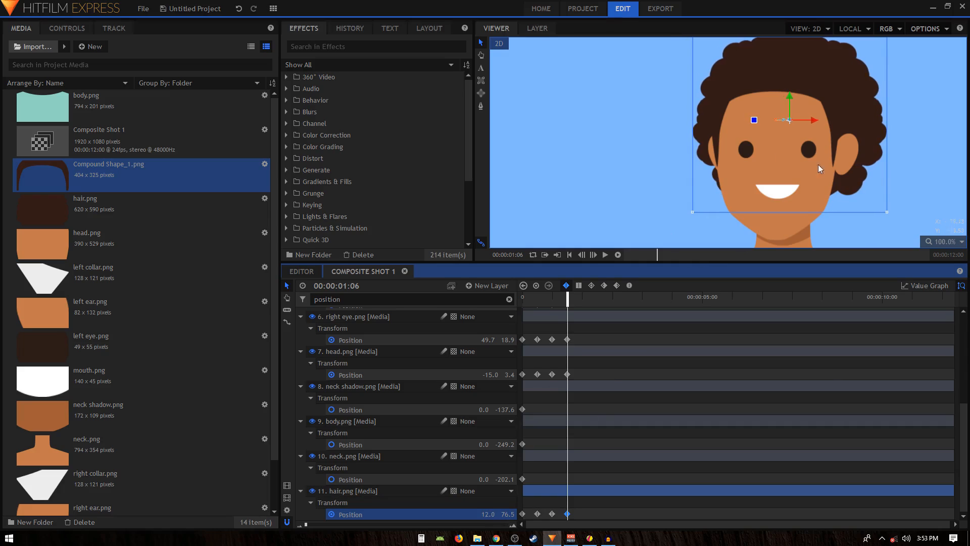
scroll(805, 138, "up", 2)
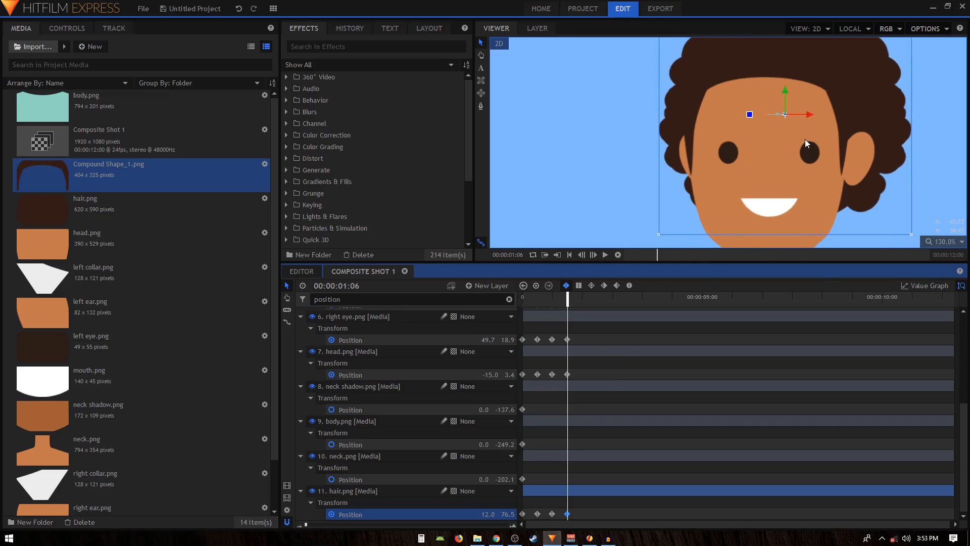
scroll(769, 149, "down", 2)
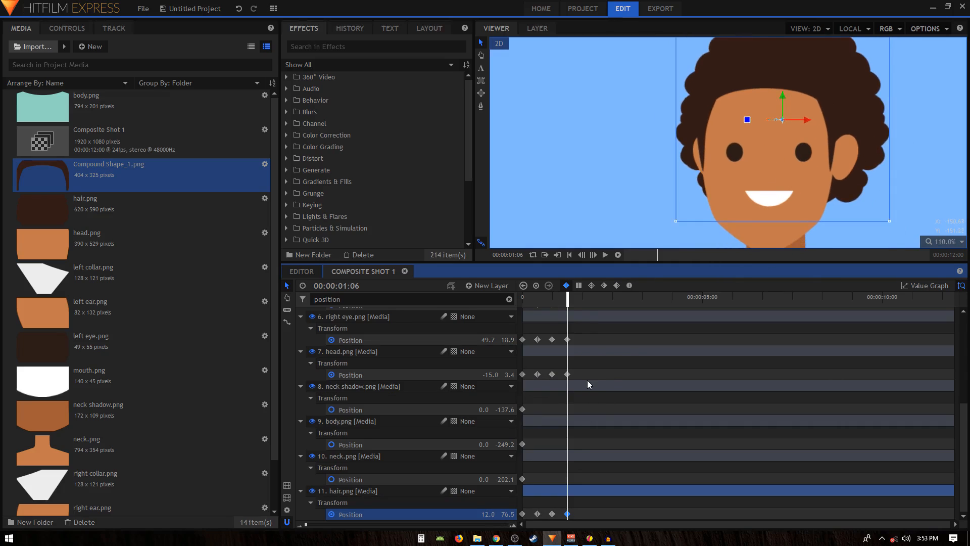
Shift the mouth further in the turn direction at 00:00:01:06, to Position X -43.2.
scroll(587, 380, "up", 3)
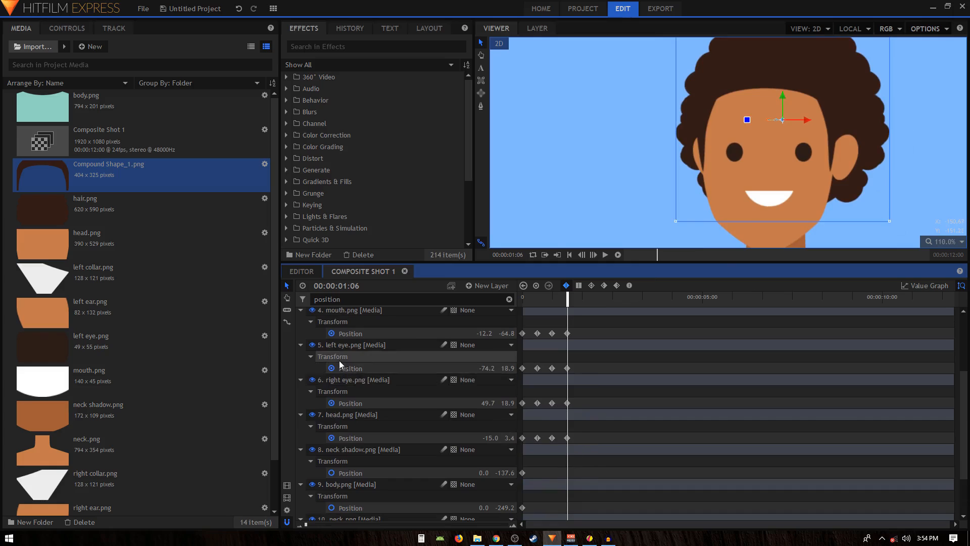
scroll(367, 454, "up", 2)
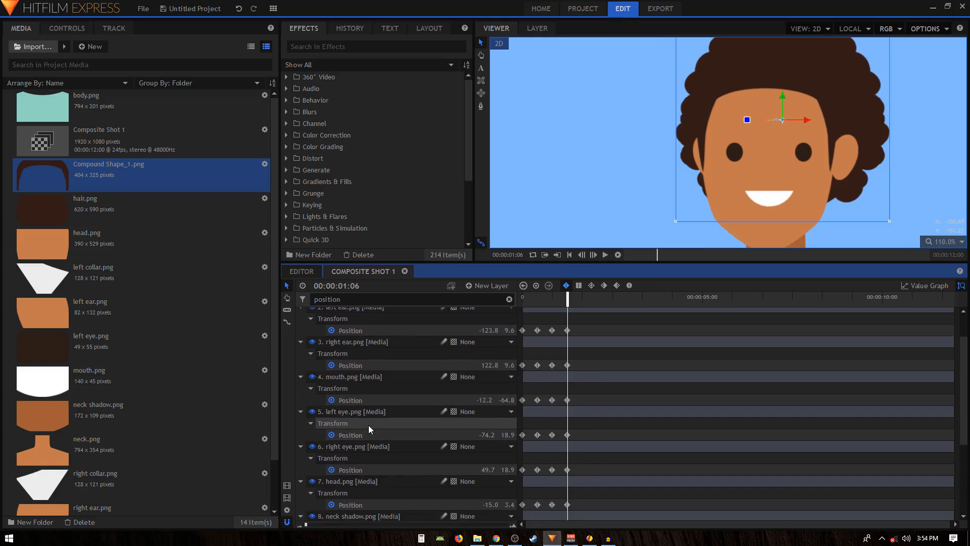
scroll(368, 426, "up", 1)
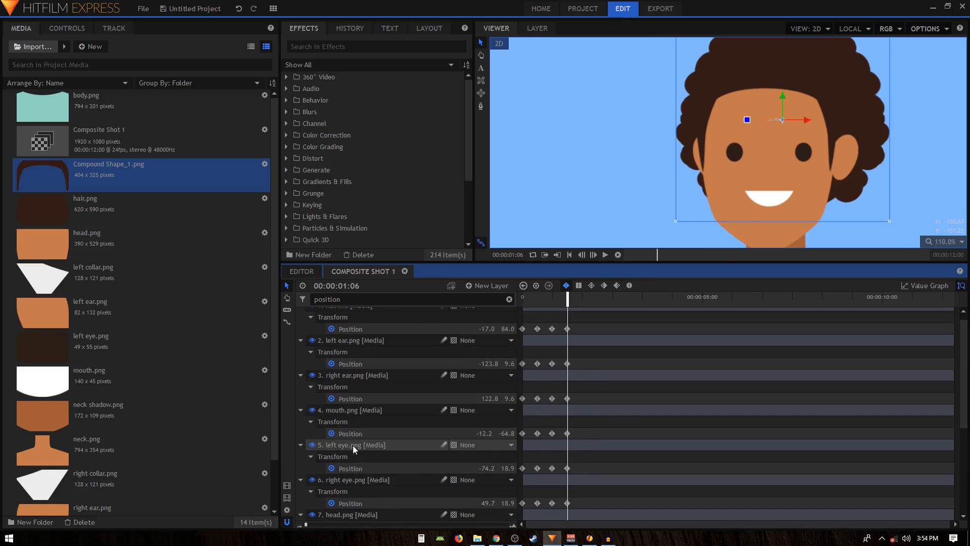
left_click(568, 433)
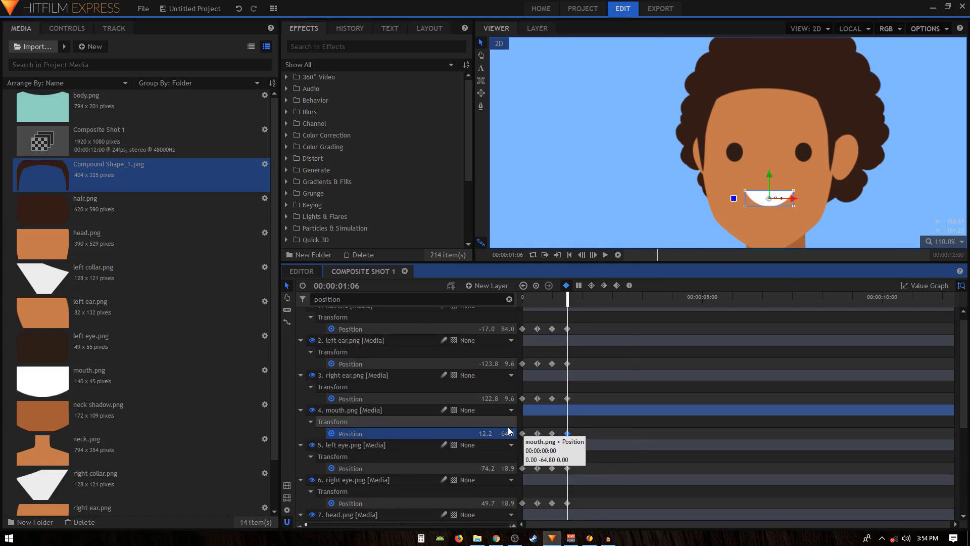
left_click_drag(486, 434, 471, 433)
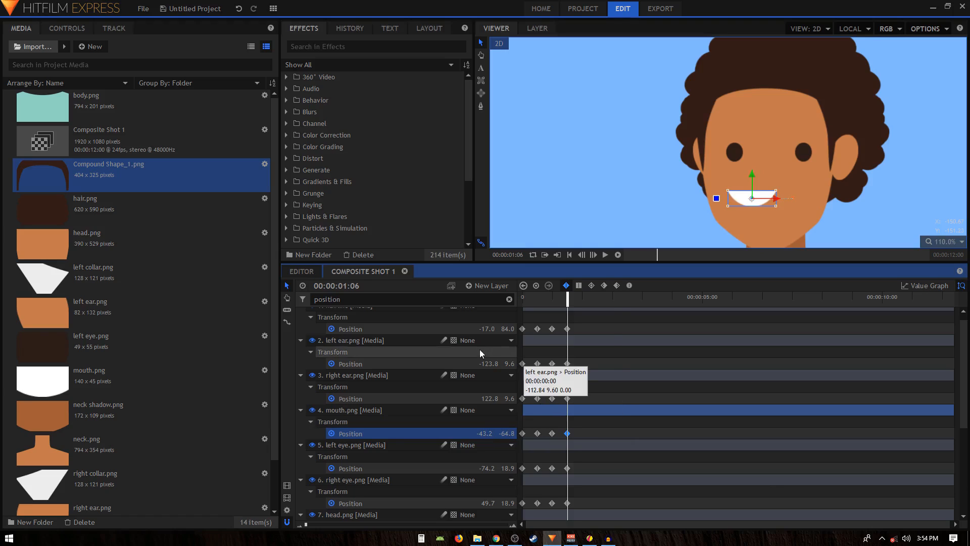
Shift the left eye further in the turn direction at 00:00:01:06, to Position X about -82.2.
left_click(566, 364)
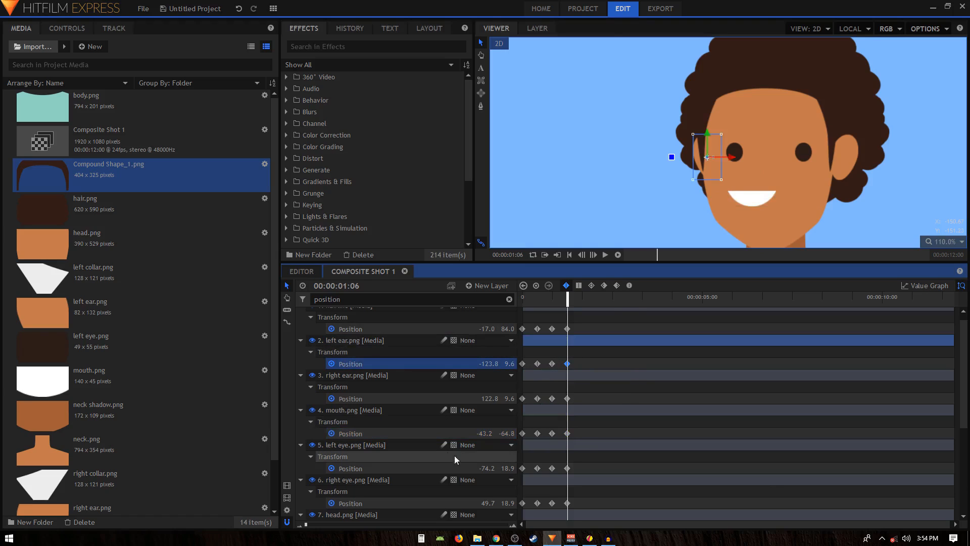
left_click(569, 469)
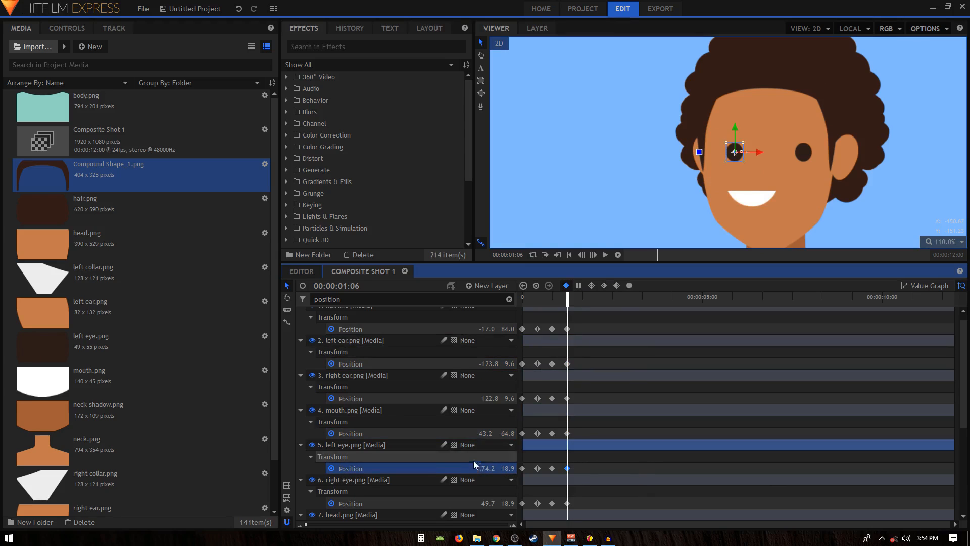
left_click_drag(734, 152, 730, 152)
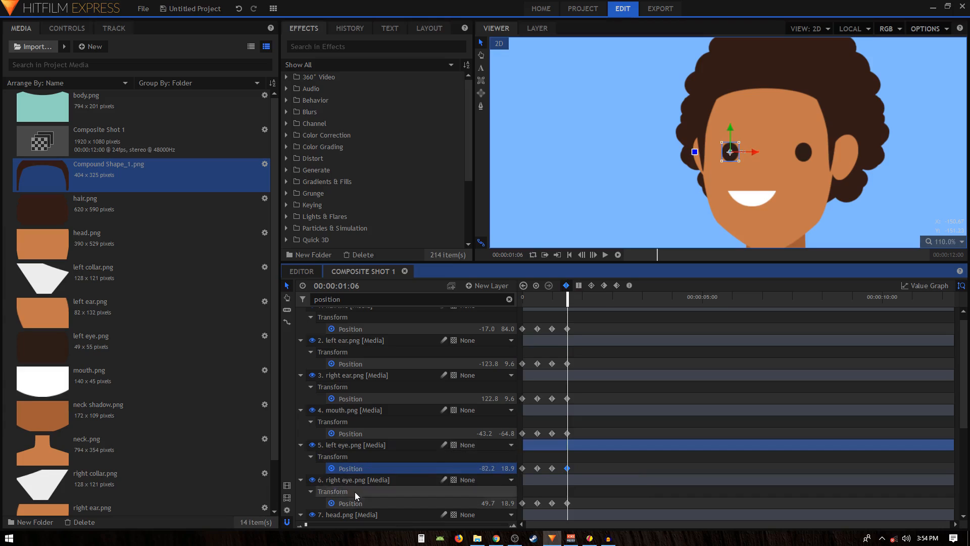
Shift the right eye further in the turn direction at 00:00:01:06, to Position X about 16.7.
left_click(376, 503)
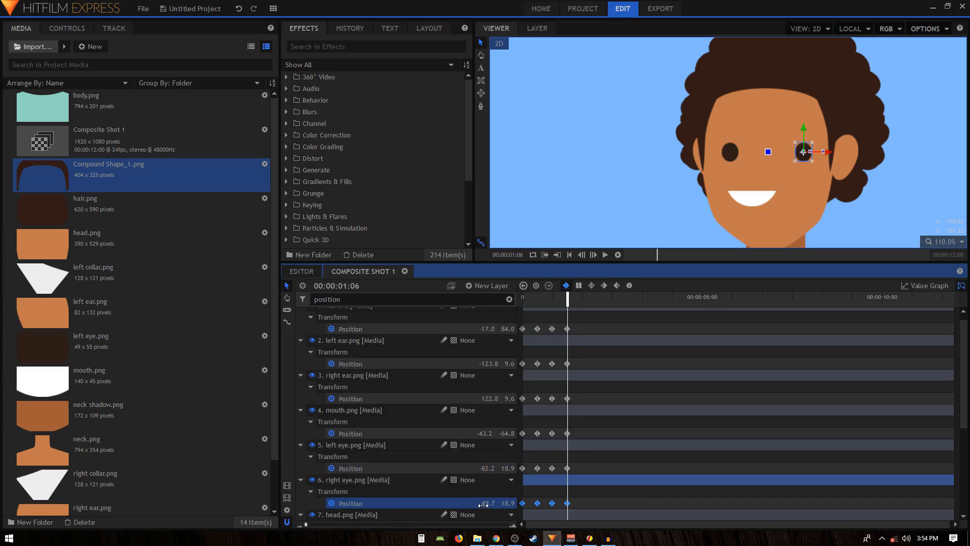
left_click_drag(803, 152, 786, 151)
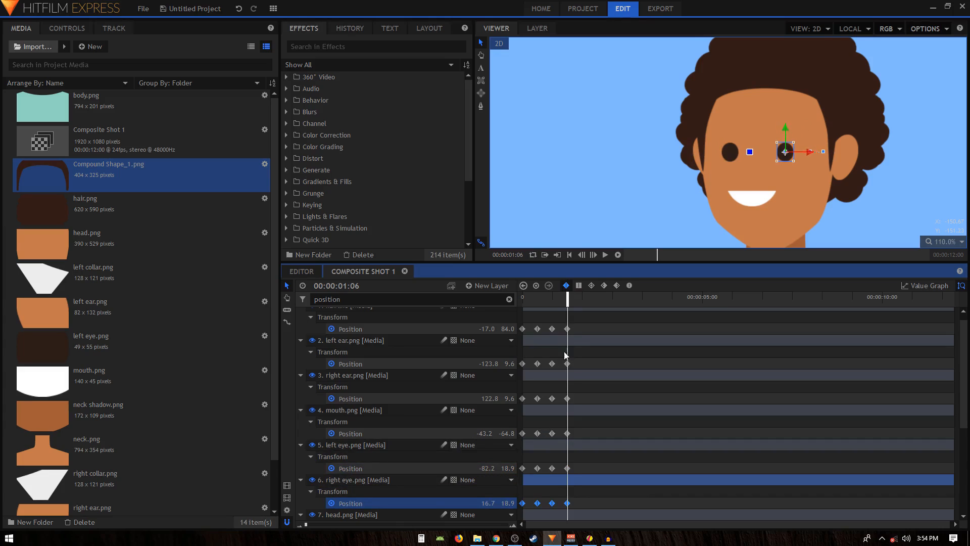
mouse_move(567, 298)
left_mouse_down()
mouse_move(556, 302)
mouse_move(568, 312)
left_mouse_up()
left_click(567, 469)
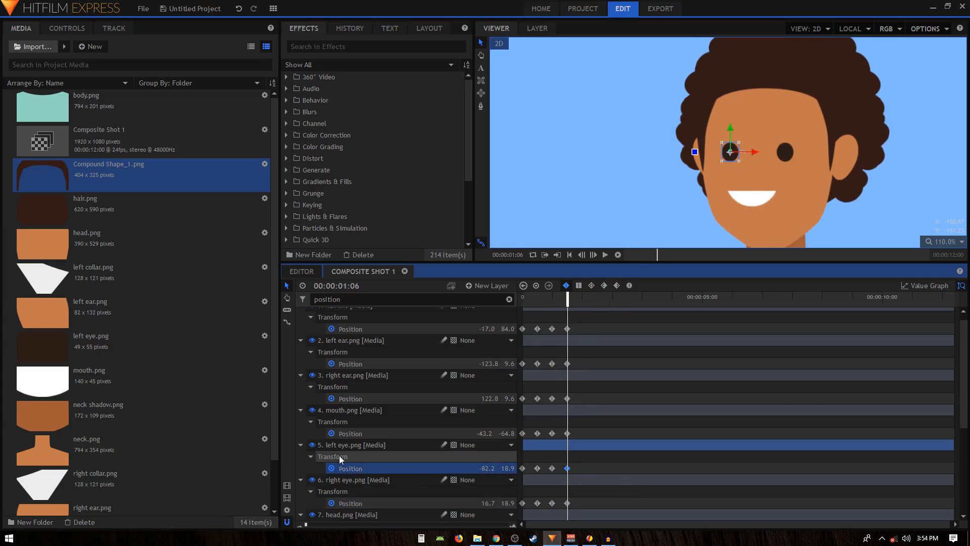
Copy the mouth's and eyes' starting keyframes to 00:00:01:06, then shift them together: mouth X about -35.4, left eye -97.4, right eye 26.5.
left_click(522, 433)
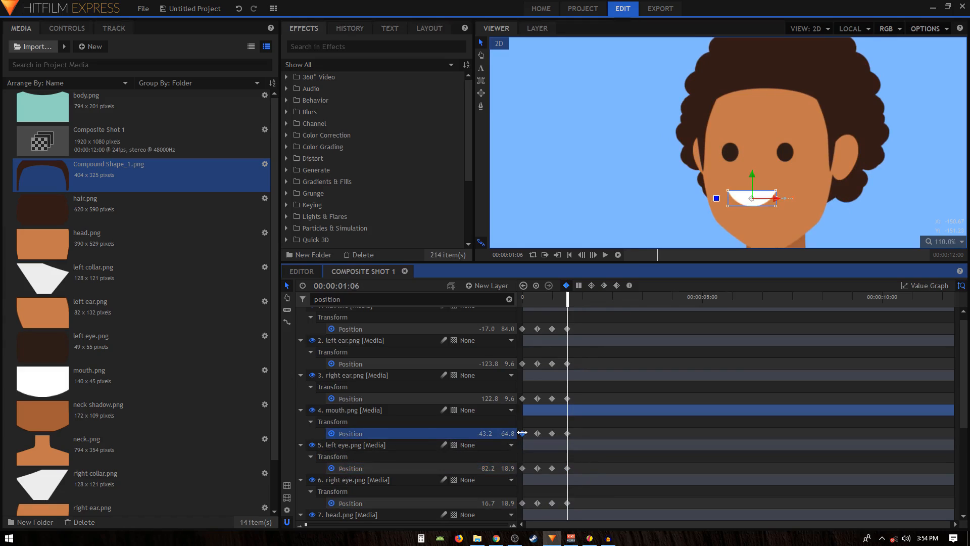
left_click(522, 468, "ctrl")
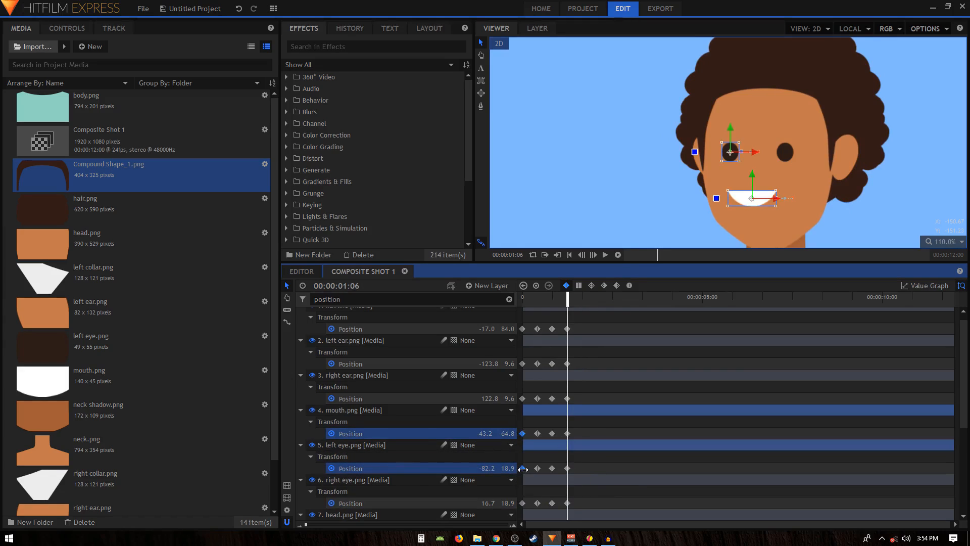
left_click(523, 503, "ctrl")
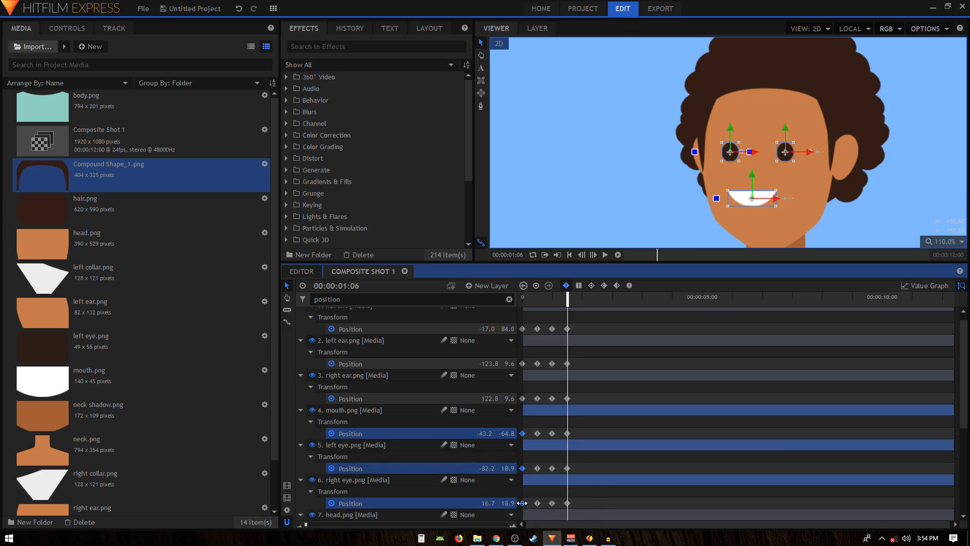
left_click_drag(523, 502, 566, 503)
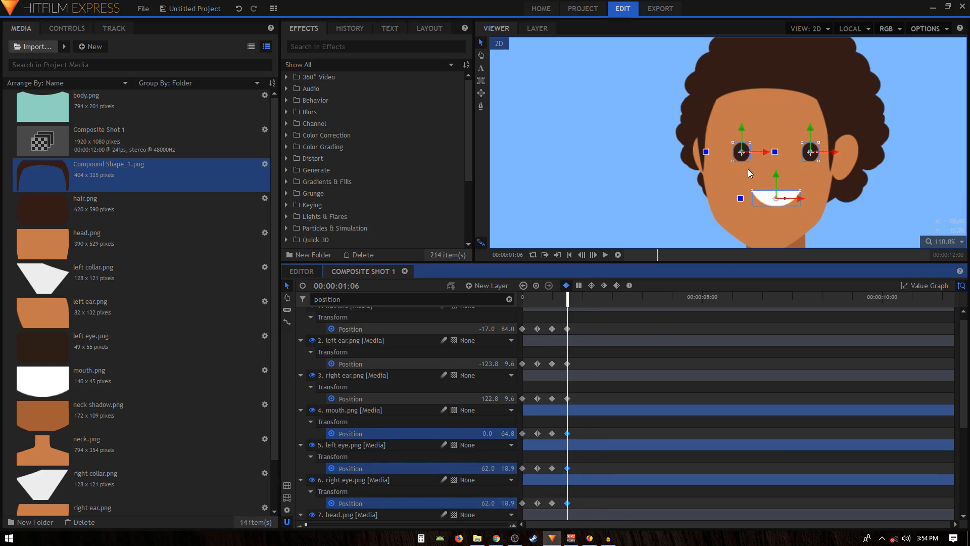
left_click_drag(834, 150, 813, 151)
scroll(711, 152, "up", 5)
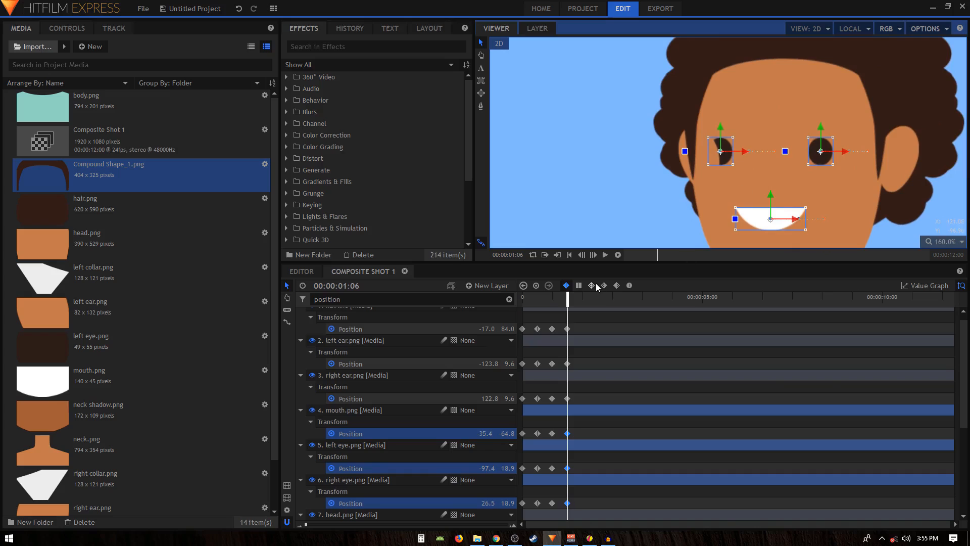
Clear the timeline's property filter and collapse all the layers, from hairline down to hair.png.
left_click(366, 362)
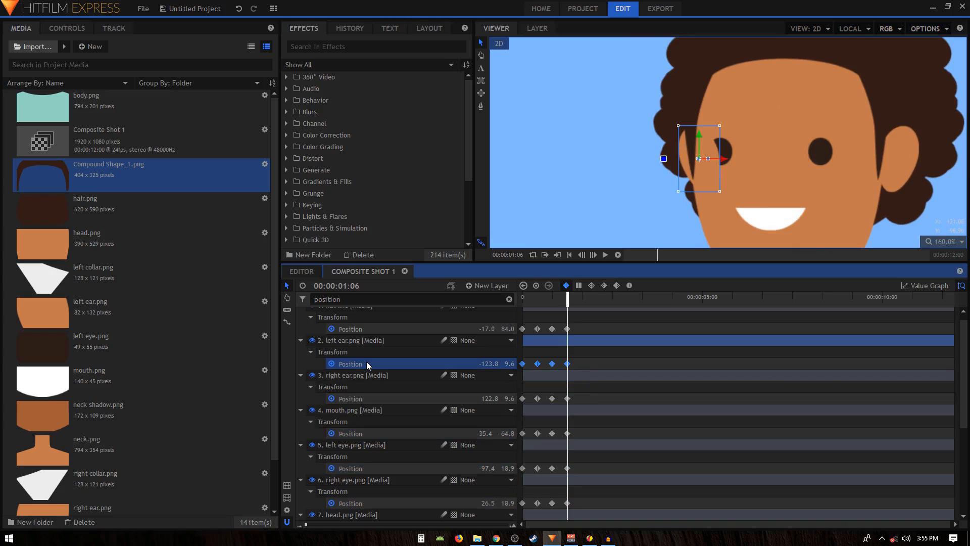
scroll(371, 417, "up", 1)
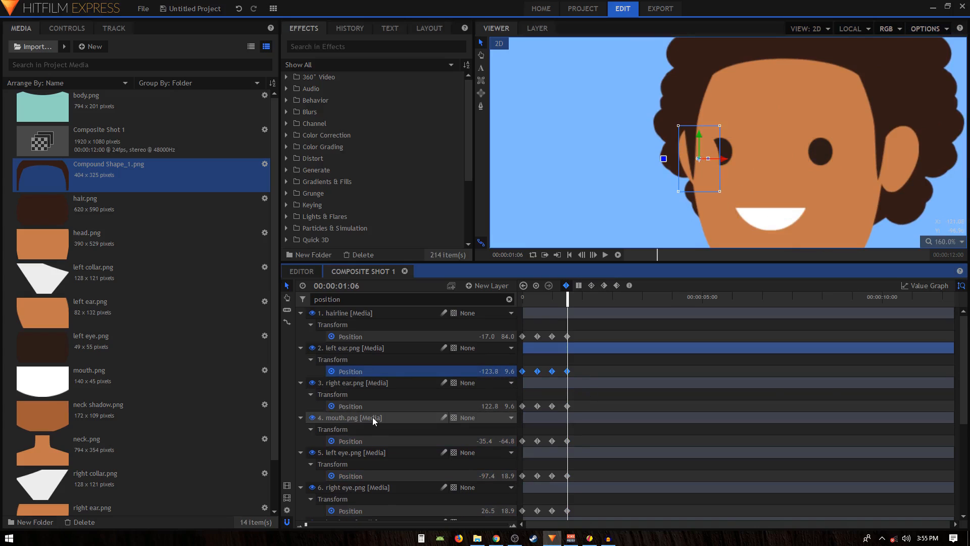
left_click(509, 299)
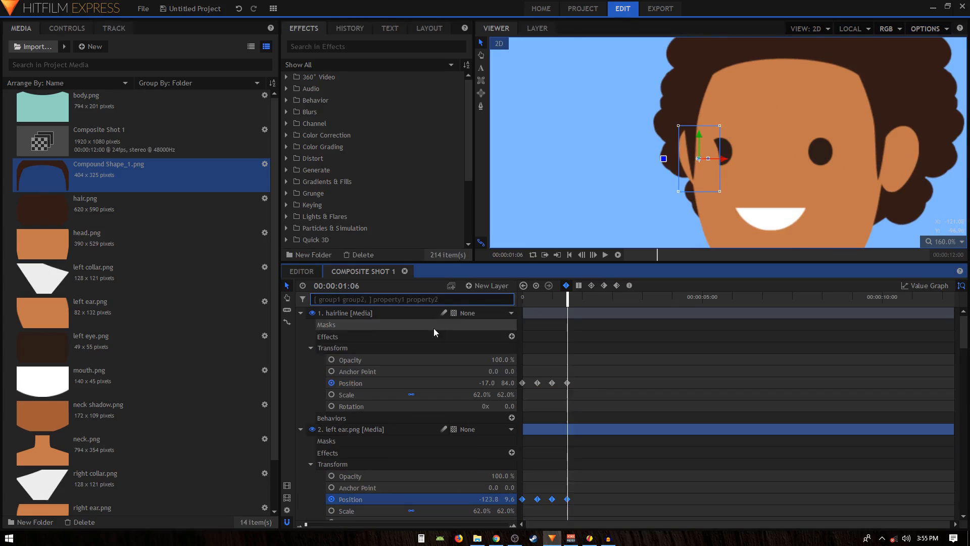
left_click(301, 312)
left_click(301, 324)
left_click(300, 336)
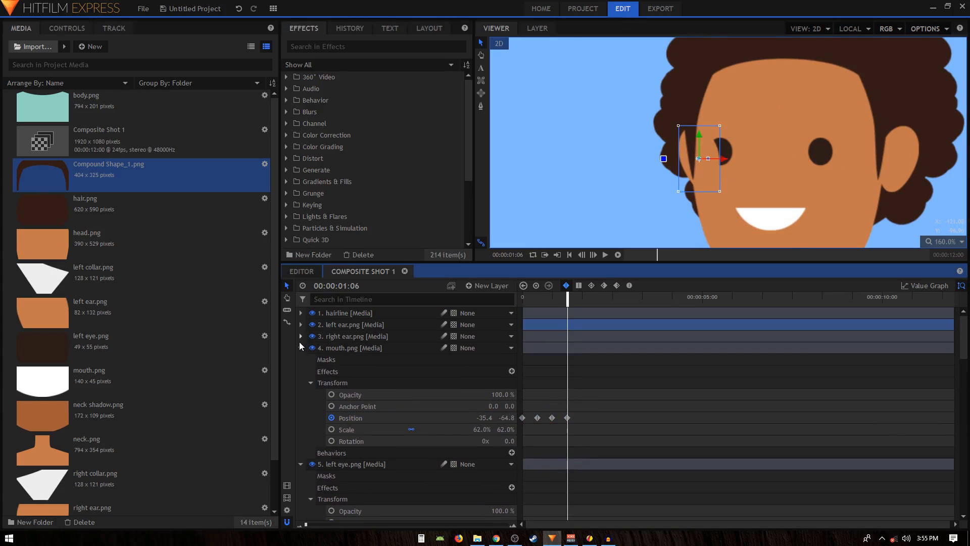
left_click(300, 347)
left_click(301, 359)
left_click(301, 371)
left_click(301, 382)
left_click(301, 394)
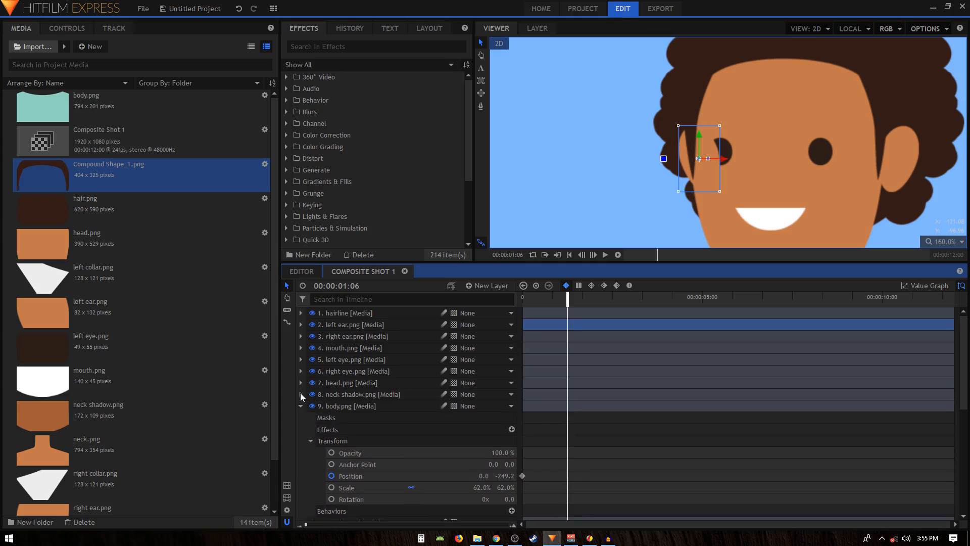
left_click(301, 405)
left_click(300, 418)
left_click(301, 429)
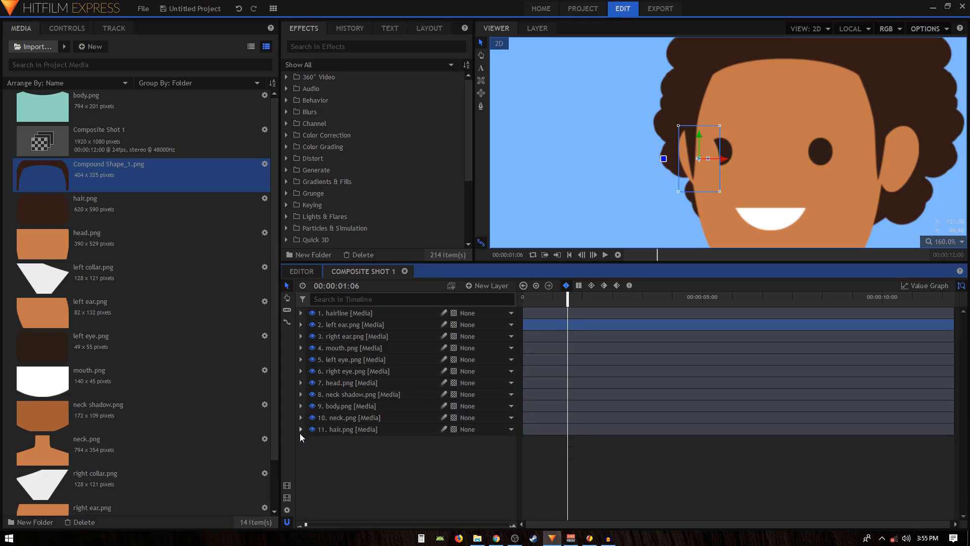
left_click(355, 475)
Reorder the left ear and right ear layers together to sit directly beneath the head layer.
scroll(696, 217, "up", 1)
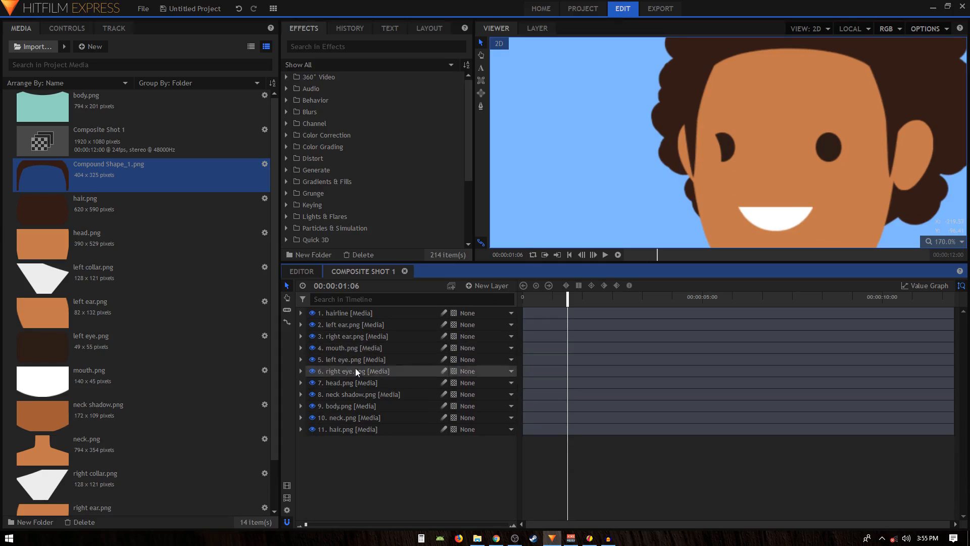
left_click(357, 337)
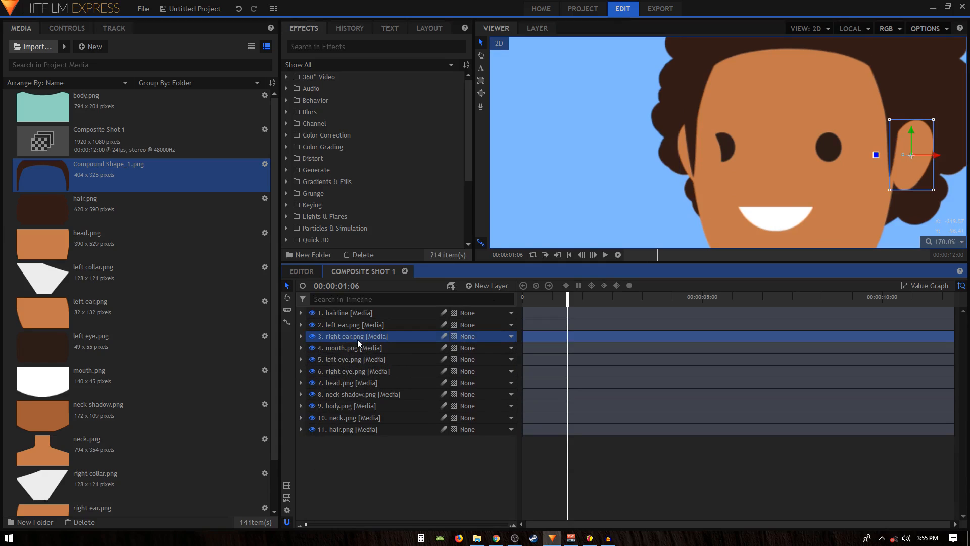
left_click(349, 325)
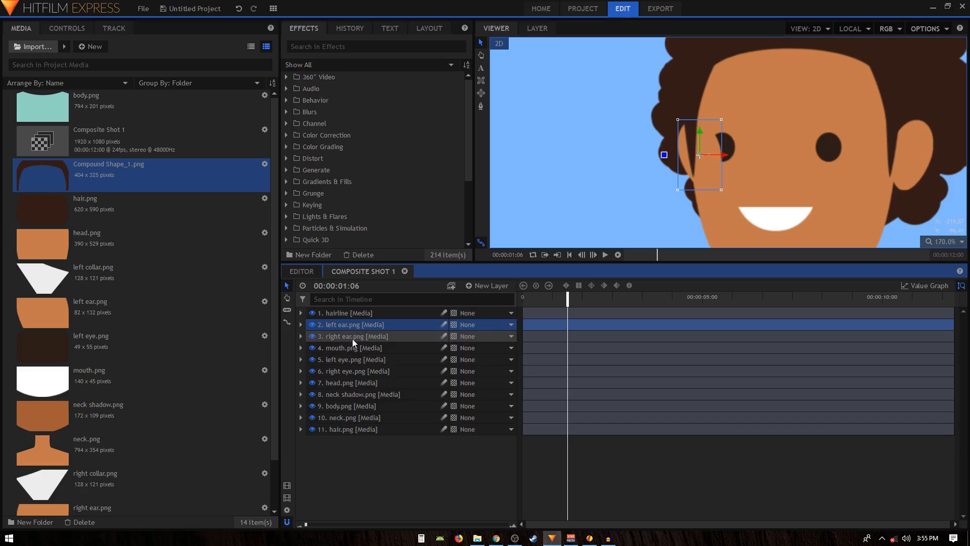
left_click(354, 336, "ctrl")
left_click_drag(357, 331, 348, 385)
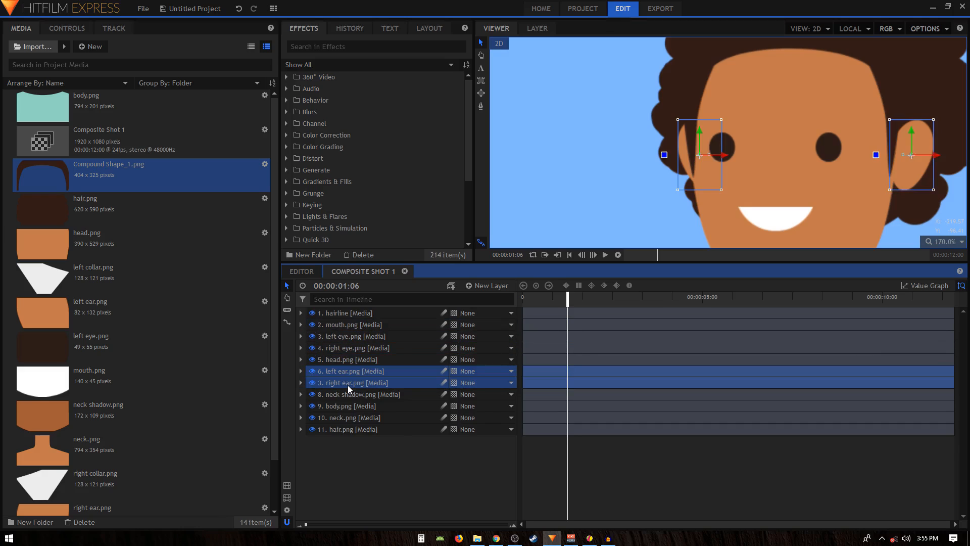
left_click(342, 445)
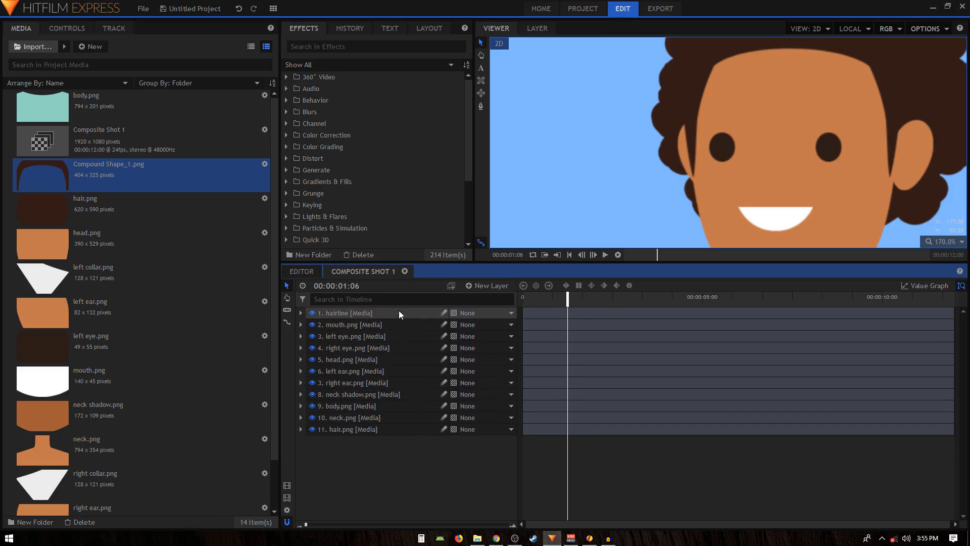
Filter the timeline by "position" and scrub through the head turn to check it.
left_click(439, 299)
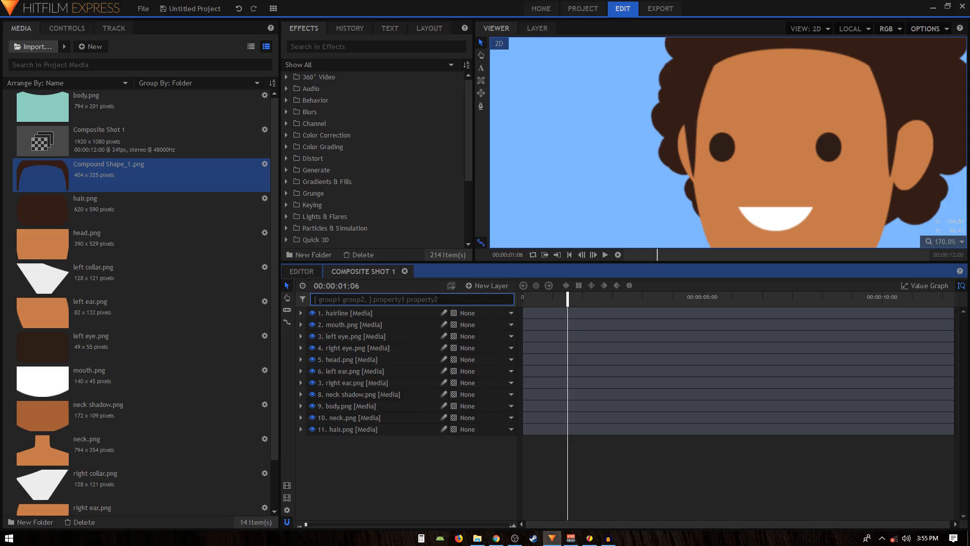
type("position")
key("Return")
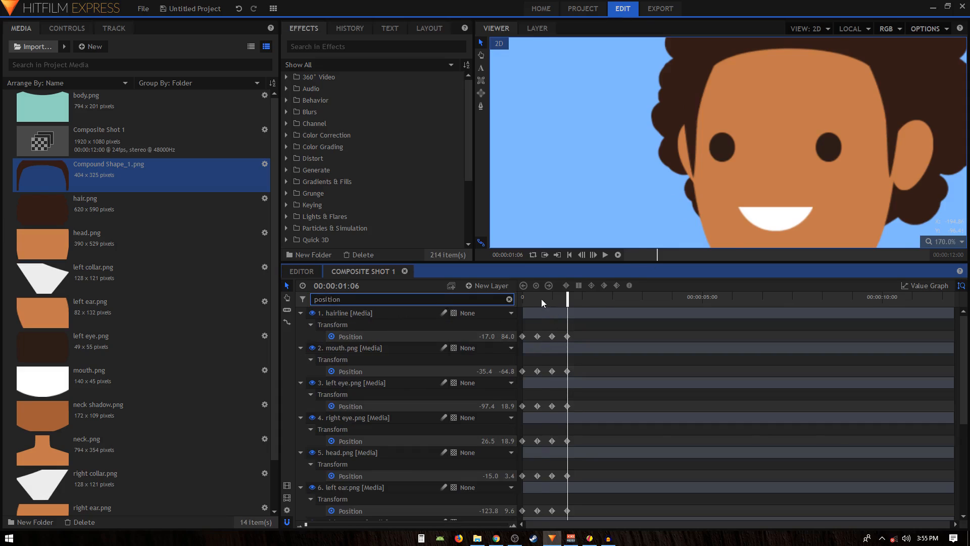
left_click_drag(541, 299, 569, 305)
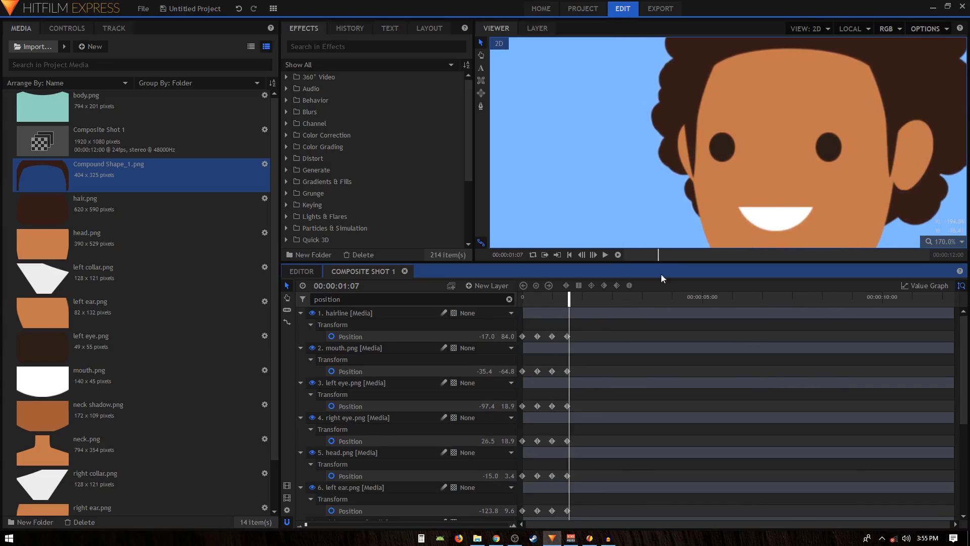
scroll(774, 177, "down", 5)
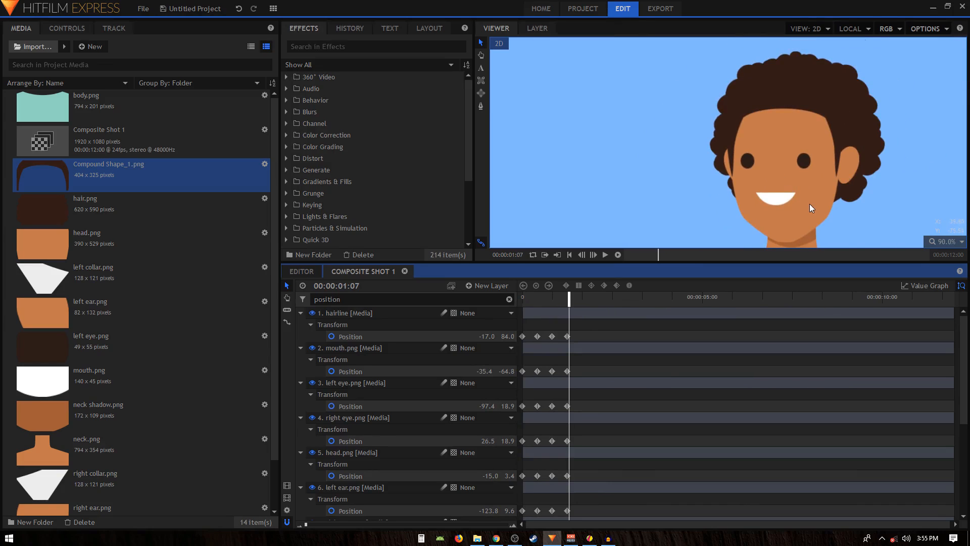
scroll(805, 197, "down", 1)
Duplicate the hairline's and mouth's Position keyframes from 00:00:01:06 to 00:00:01:16 to hold the turned pose.
left_click(566, 336)
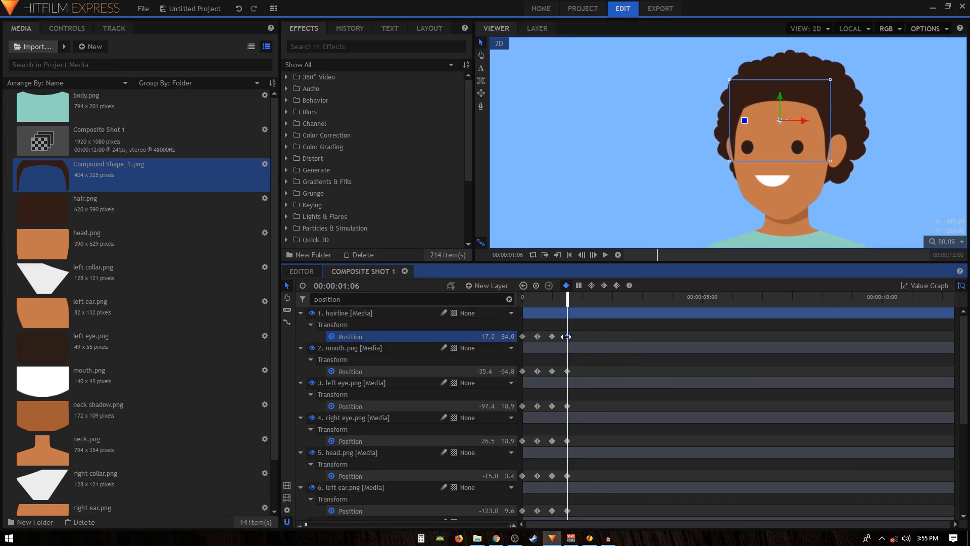
left_click(585, 337)
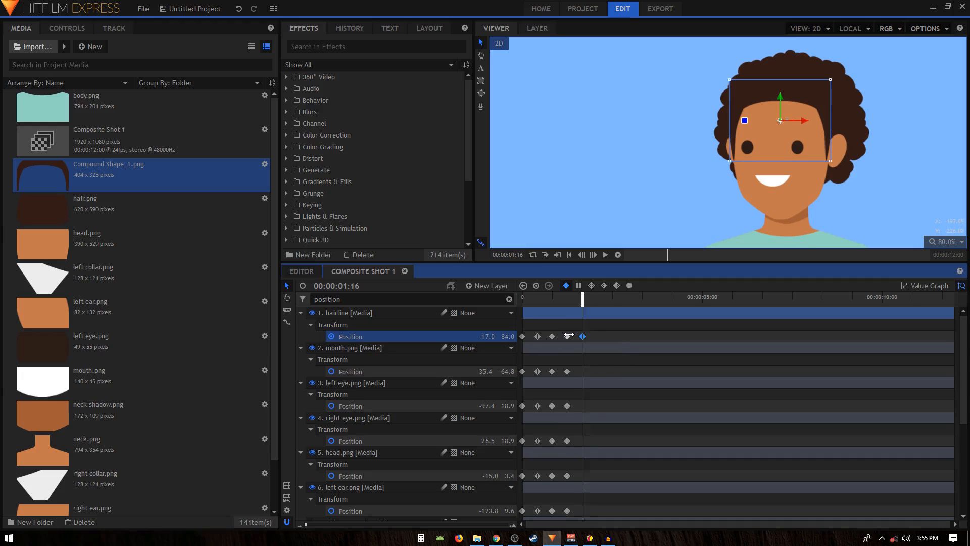
left_click(566, 371)
key("ctrl+v")
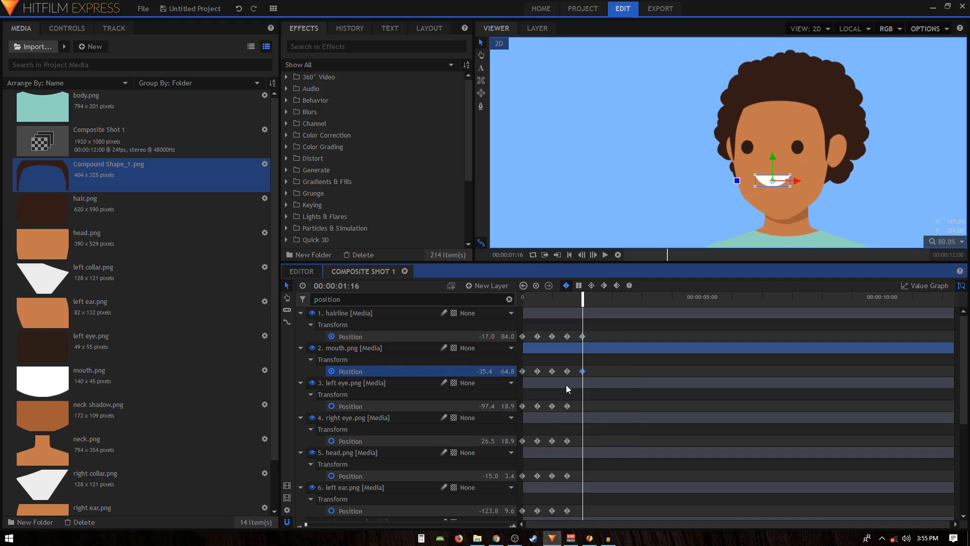
Duplicate the Position keyframes of both eyes and the head from 00:00:01:06 to 00:00:01:16.
left_click(567, 406)
key("ctrl+v")
left_click(566, 440)
key("ctrl+v")
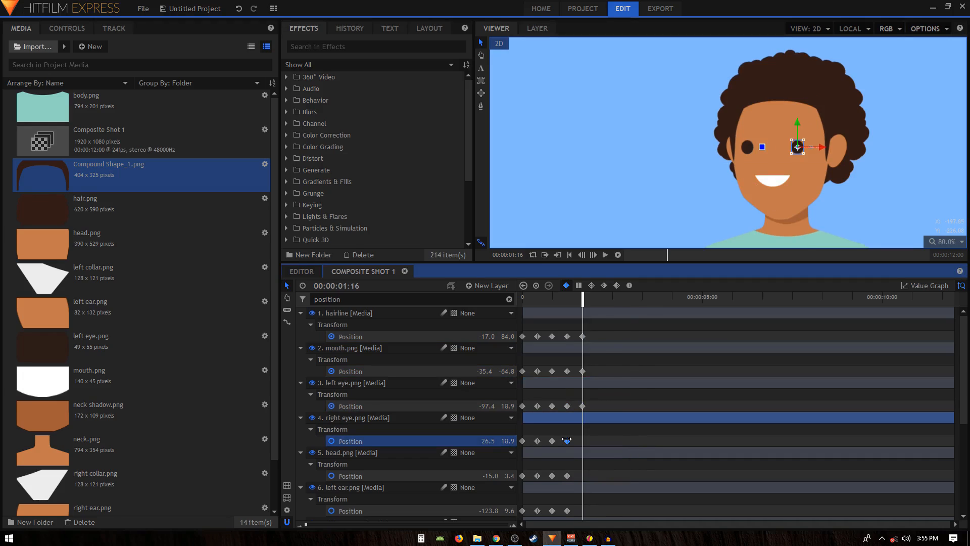
left_click(567, 476)
key("ctrl+v")
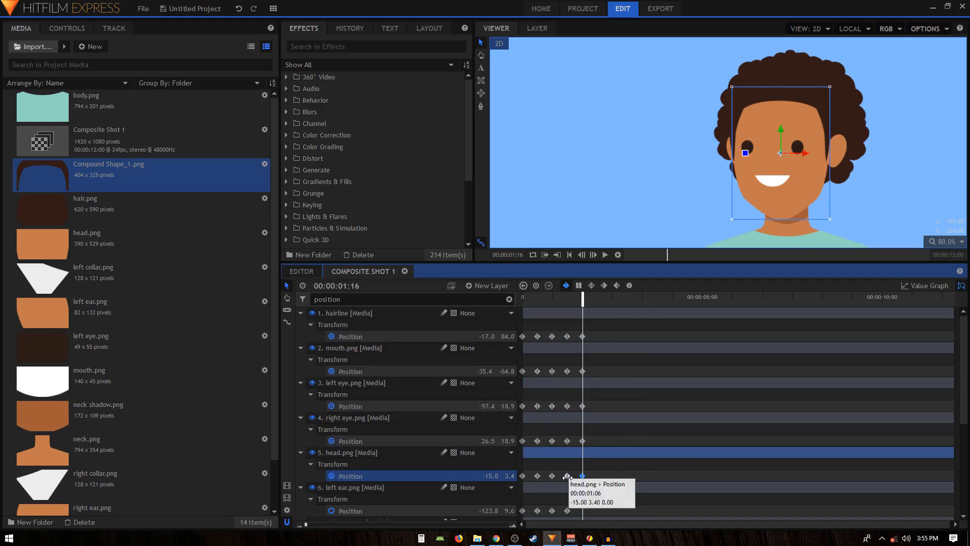
Duplicate the left and right ears' Position keyframes from 00:00:01:06 to 00:00:01:16.
scroll(566, 485, "down", 1)
left_click(566, 479)
scroll(566, 478, "down", 3)
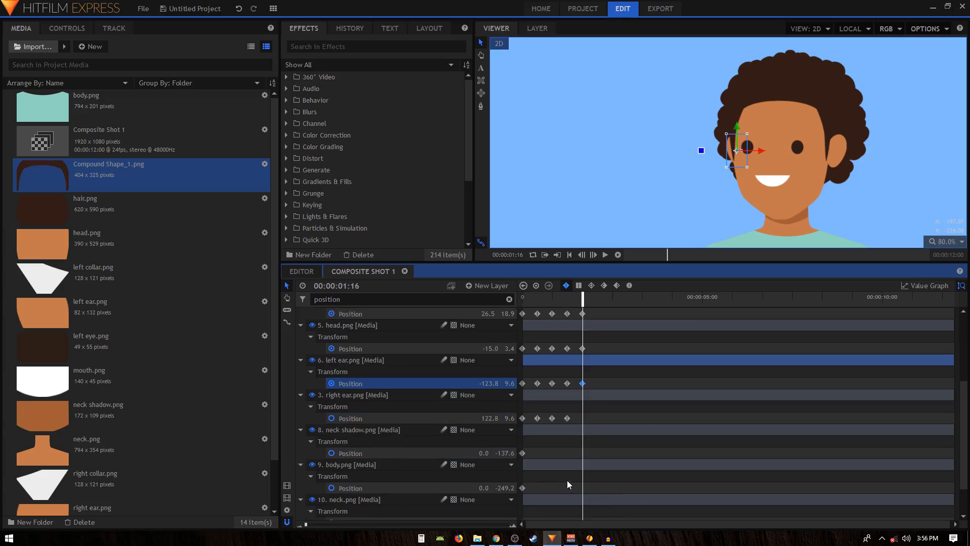
left_click(567, 418)
key("ctrl+v")
Duplicate the hair layer's Position keyframe from 00:00:01:06 to 00:00:01:16 and dismiss the antivirus notification.
scroll(567, 425, "down", 1)
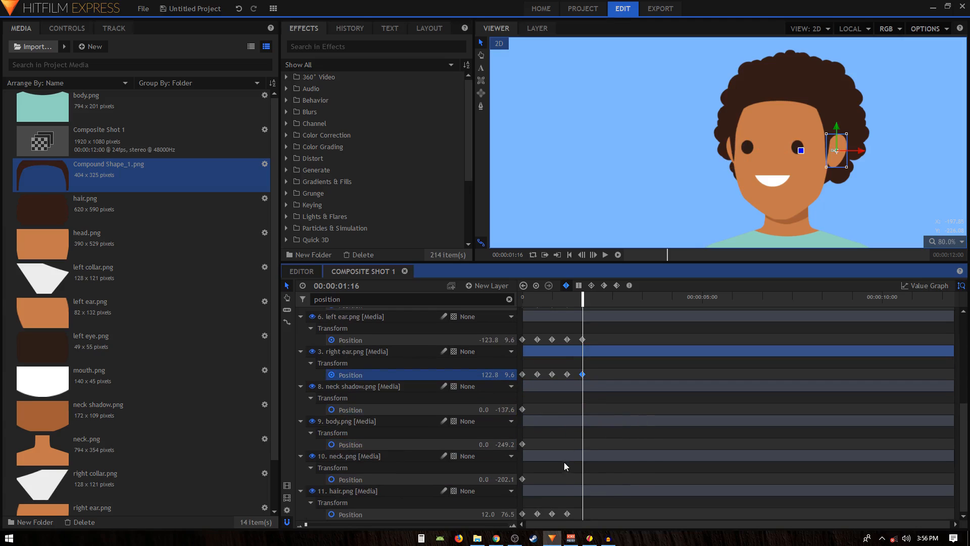
left_click(566, 513)
key("ctrl+v")
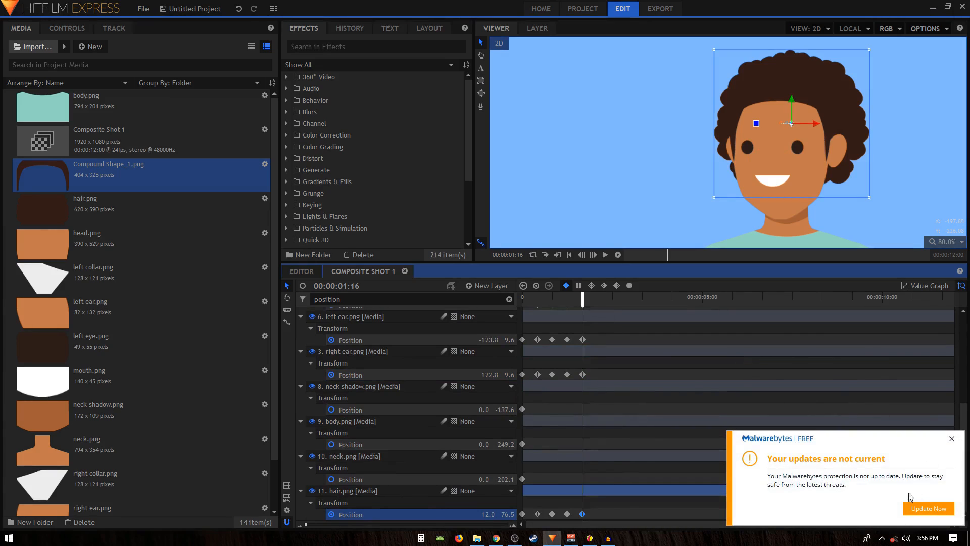
left_click(952, 438)
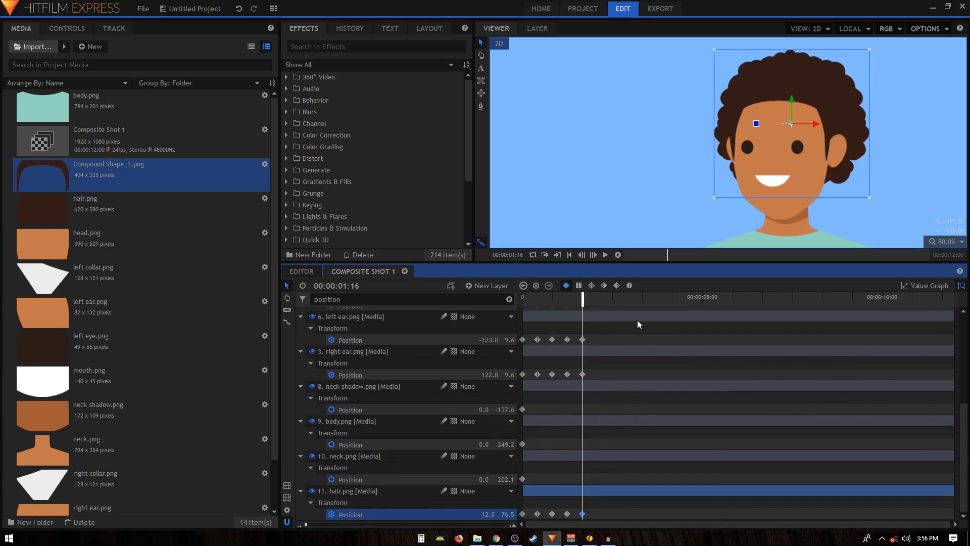
Copy the hairline's and mouth's first Position keyframes to 00:00:02:02 to return them to the front-facing pose.
left_click(581, 336)
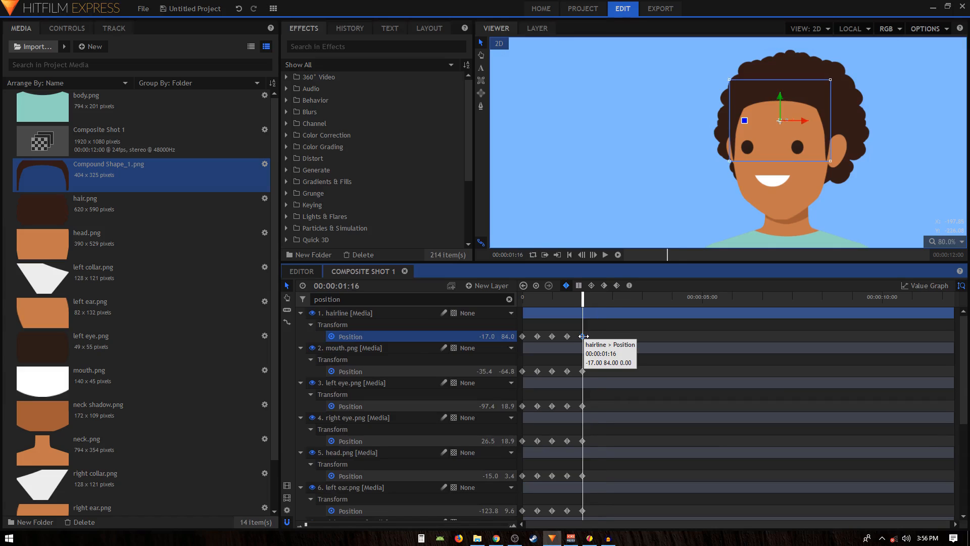
double_click(568, 336)
left_click_drag(567, 298, 583, 298)
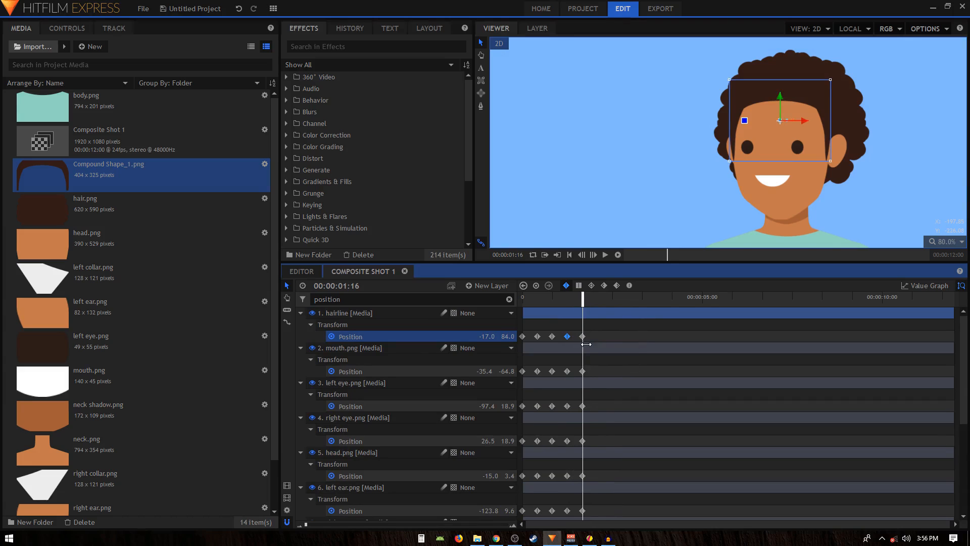
left_click(583, 336)
key("shift+Right")
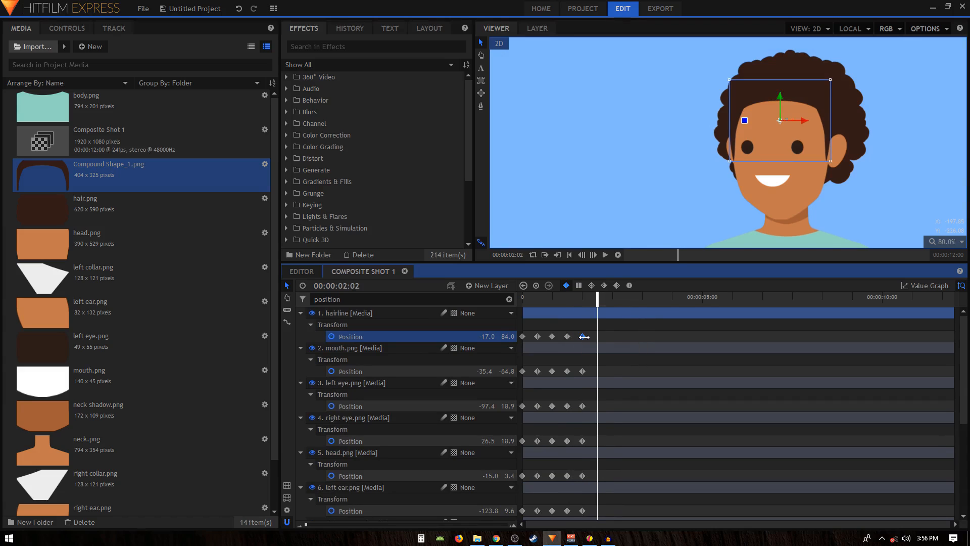
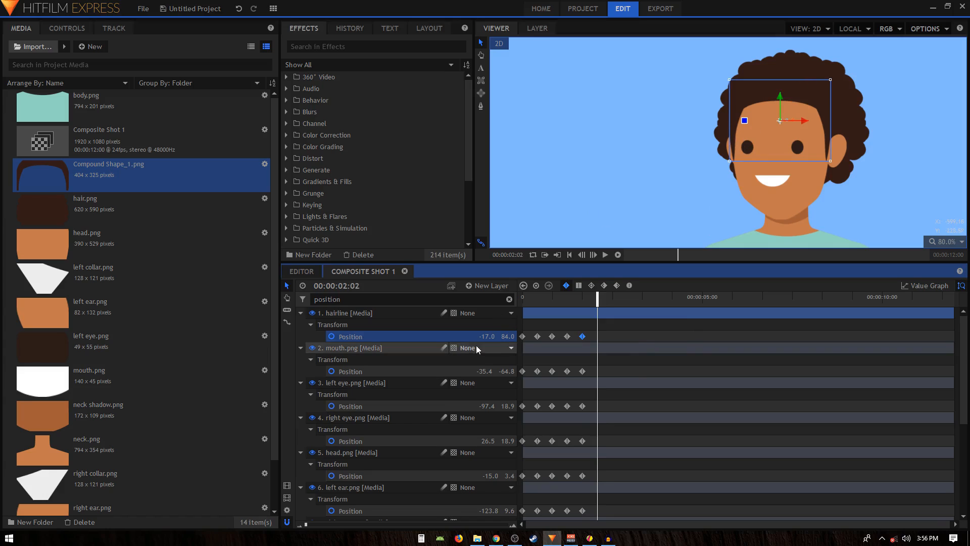
left_click(523, 336)
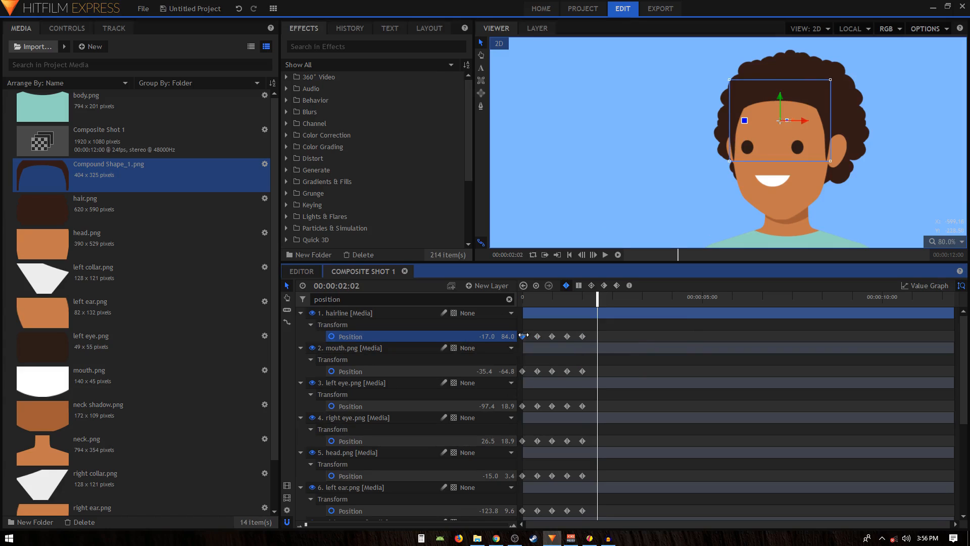
key("ctrl+v")
left_click(522, 372)
key("ctrl+c")
key("ctrl+v")
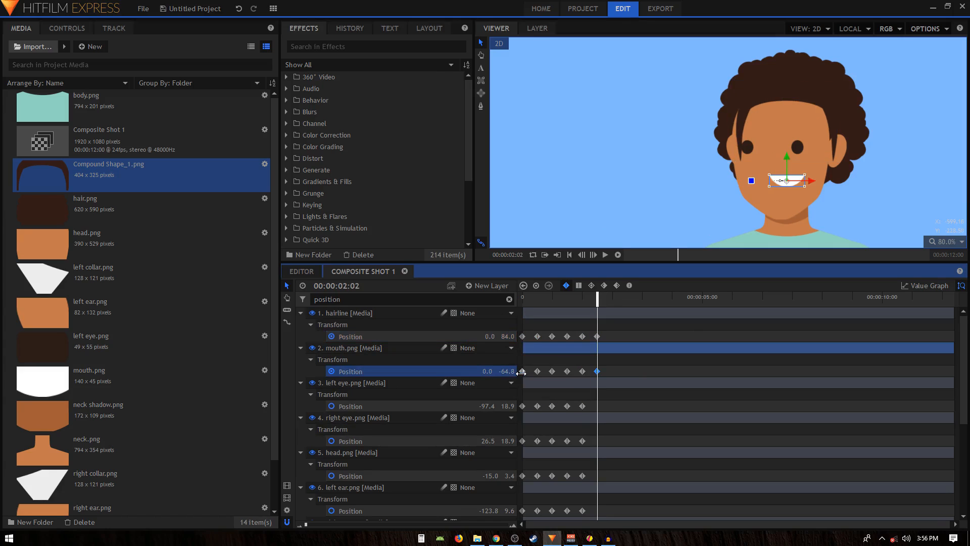
Copy the first Position keyframes of both eyes and the head to 00:00:02:02.
left_click(522, 407)
key("ctrl+c")
key("ctrl+v")
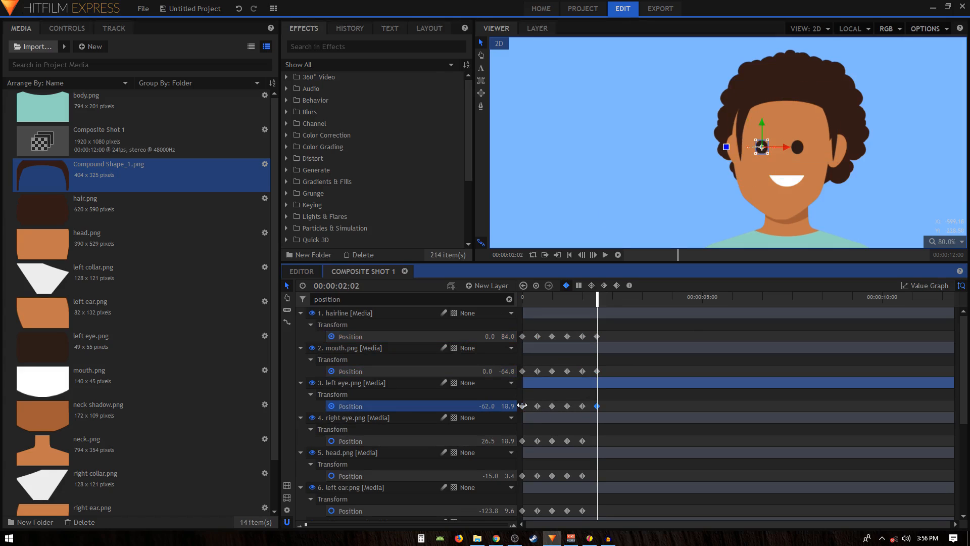
left_click(522, 441)
key("ctrl+c")
key("ctrl+v")
left_click(523, 475)
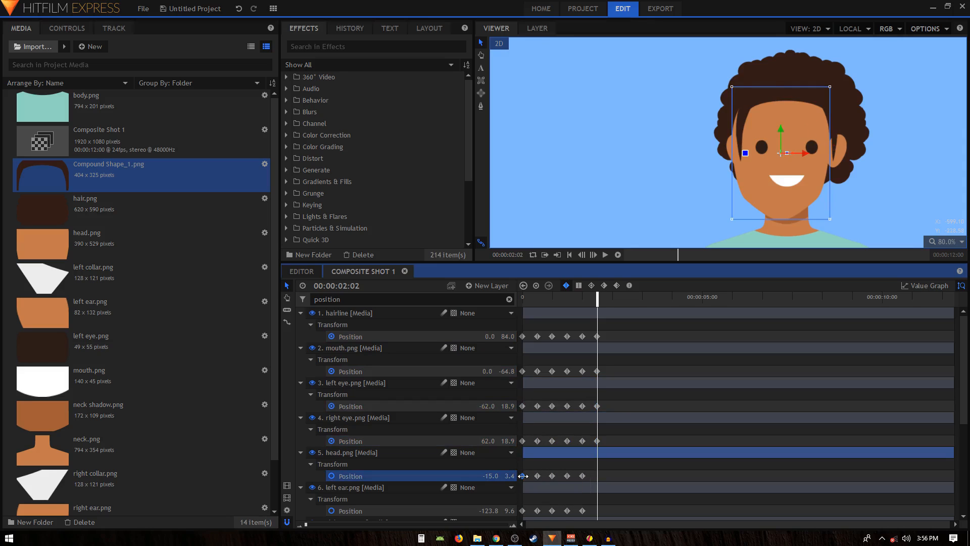
key("ctrl+c")
key("ctrl+v")
Copy the left and right ears' first Position keyframes to 00:00:02:02.
left_click(523, 510)
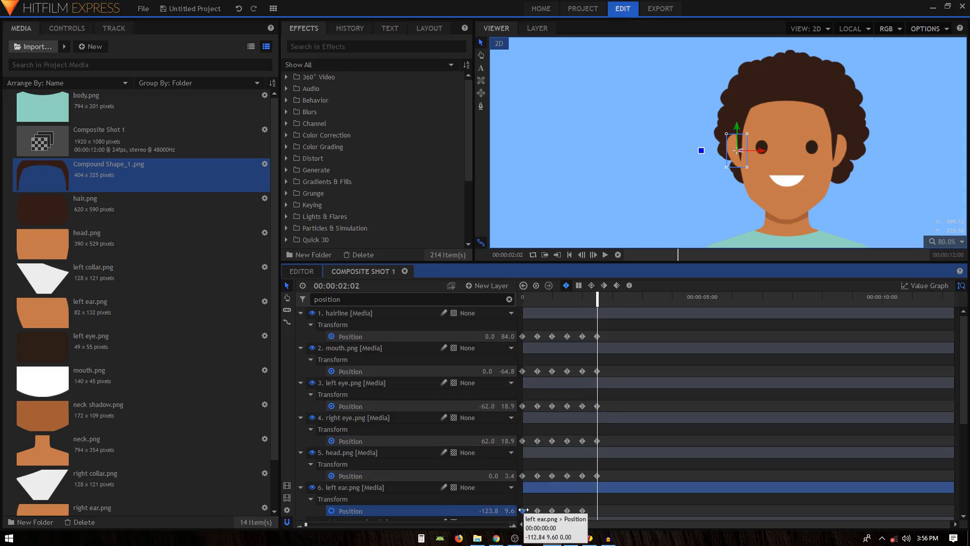
key("ctrl+c")
key("ctrl+v")
scroll(556, 439, "down", 3)
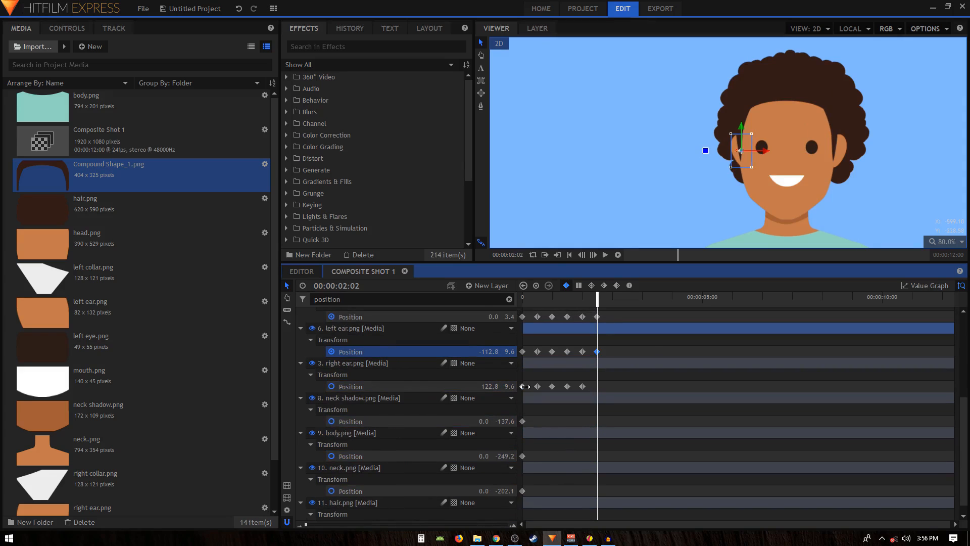
left_click(523, 386)
key("ctrl+c")
key("ctrl+v")
Copy the hair layer's first Position keyframe to 00:00:02:02.
scroll(524, 445, "down", 1)
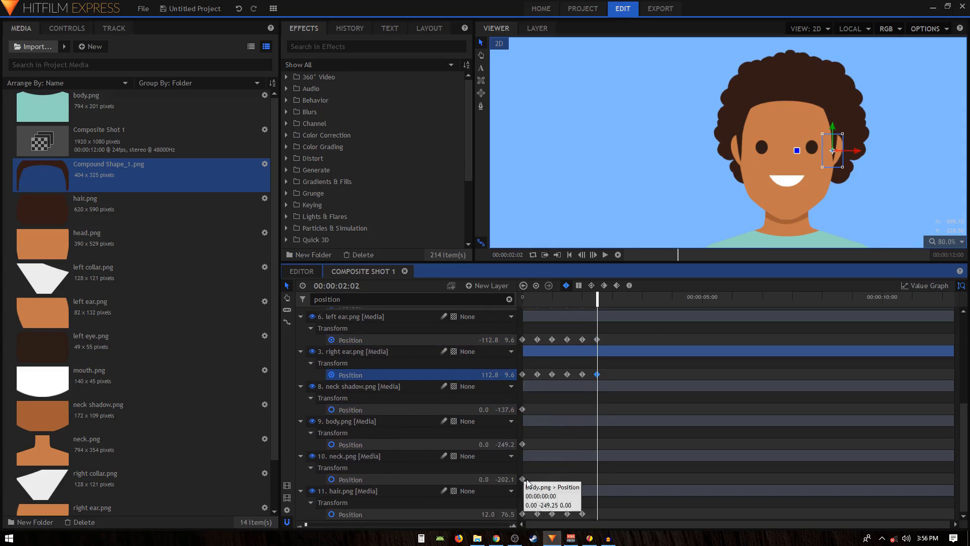
left_click(521, 513)
scroll(638, 428, "up", 5)
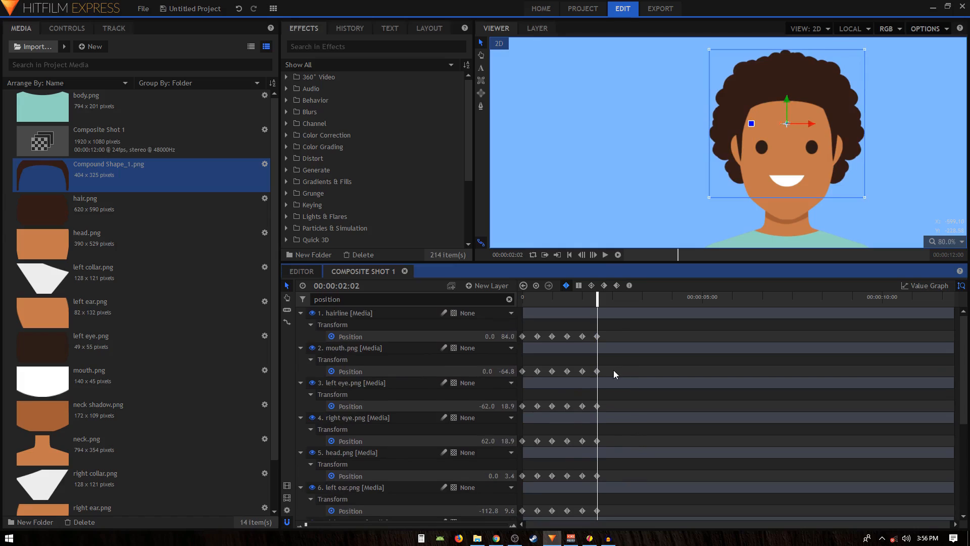
Raise the mouth and both eyes together at 00:00:02:02, bringing the mouth's Position Y to about -27.0 and the eyes' to about 56.6.
scroll(804, 131, "down", 1)
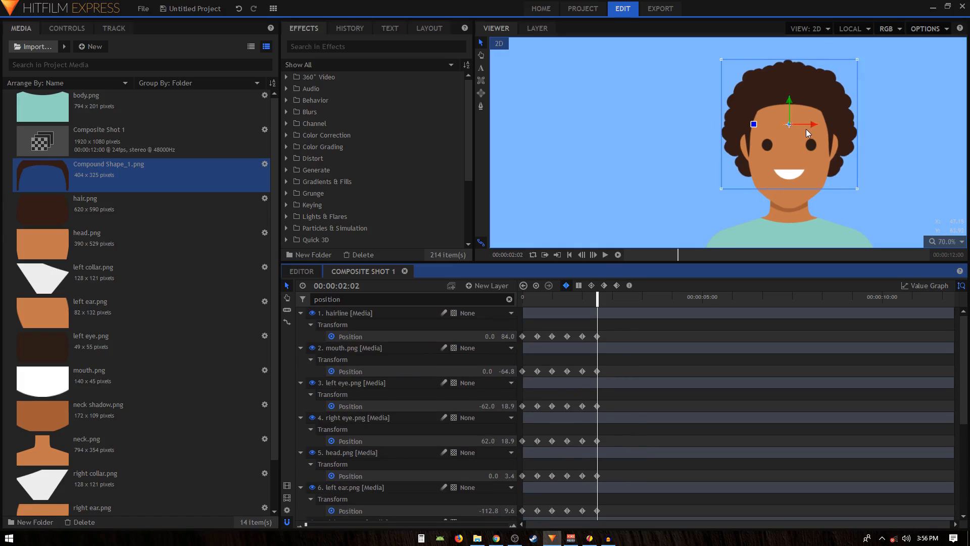
left_click(597, 336)
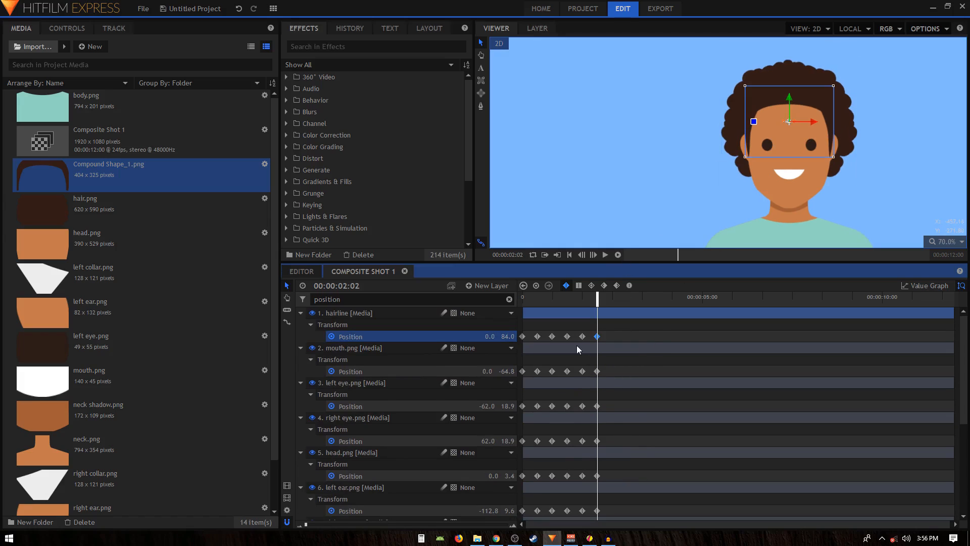
left_click(353, 439)
left_click(362, 402, "ctrl")
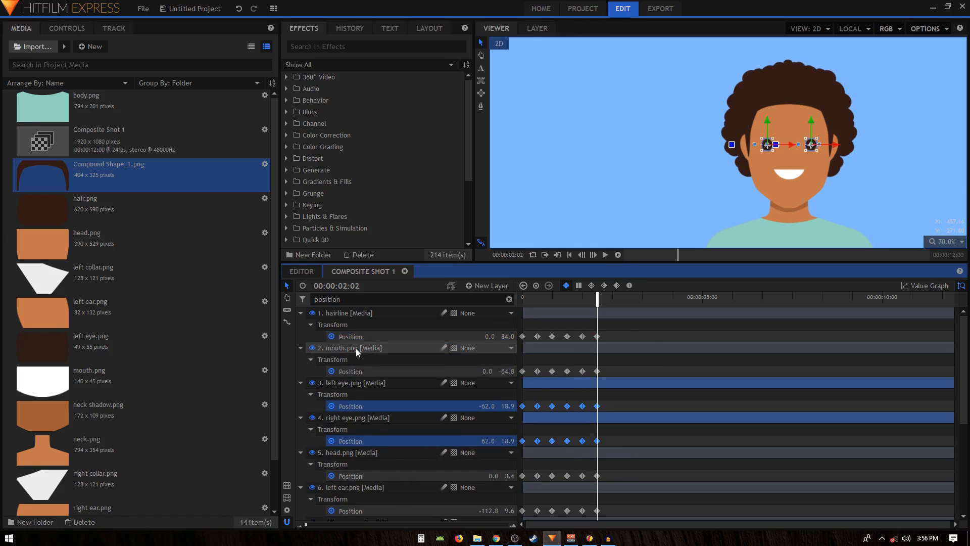
left_click(361, 373, "ctrl")
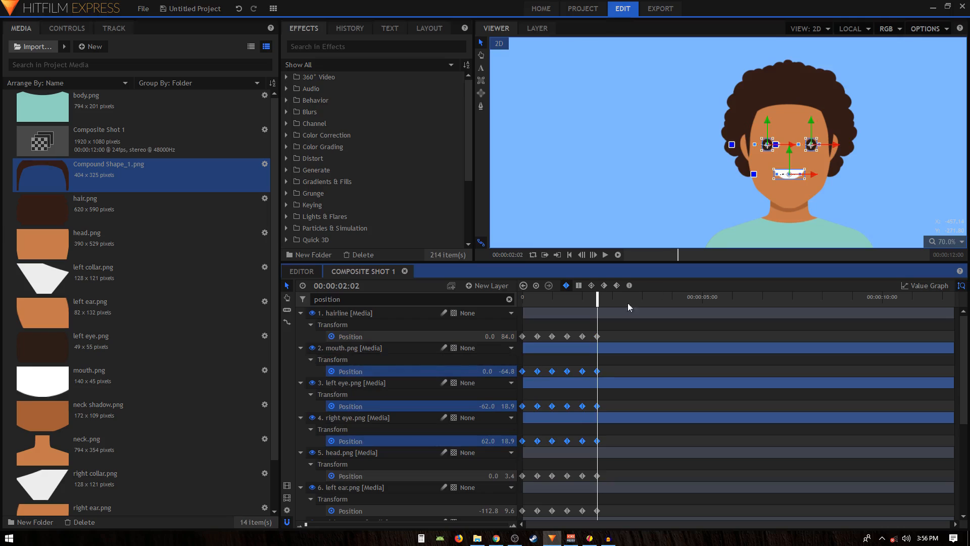
scroll(814, 153, "up", 2)
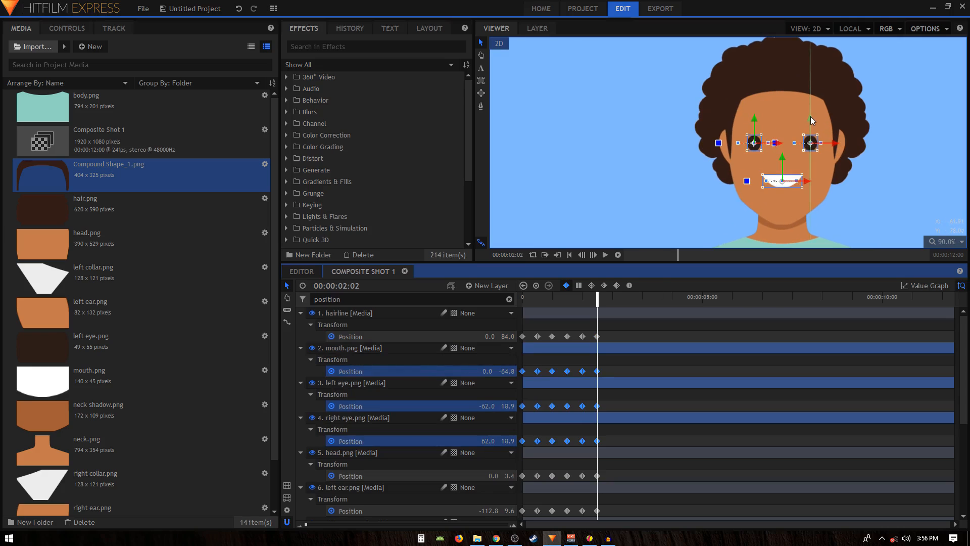
left_click_drag(811, 117, 810, 102)
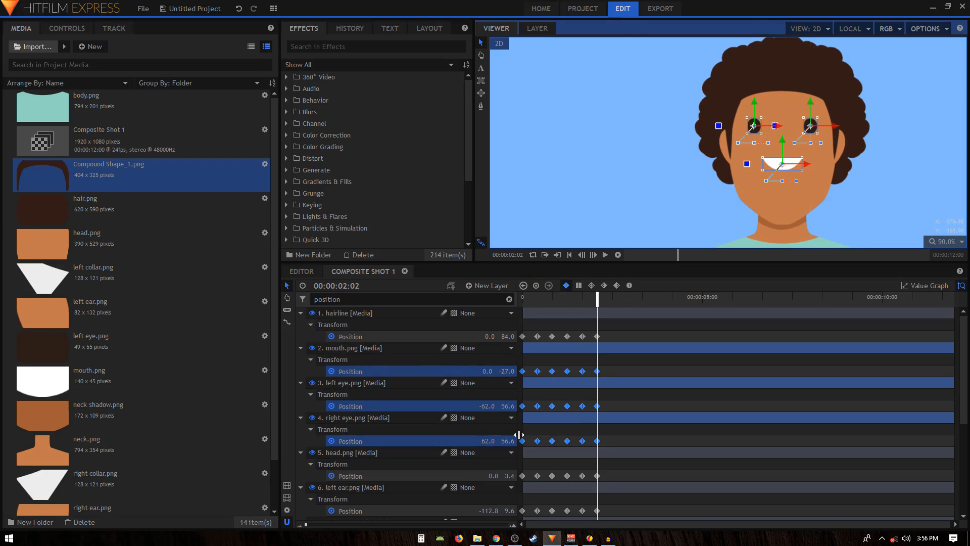
Raise the head layer to a Position Y of about 26.7 at 00:00:02:02 and check the motion leading up to it.
left_click(382, 476)
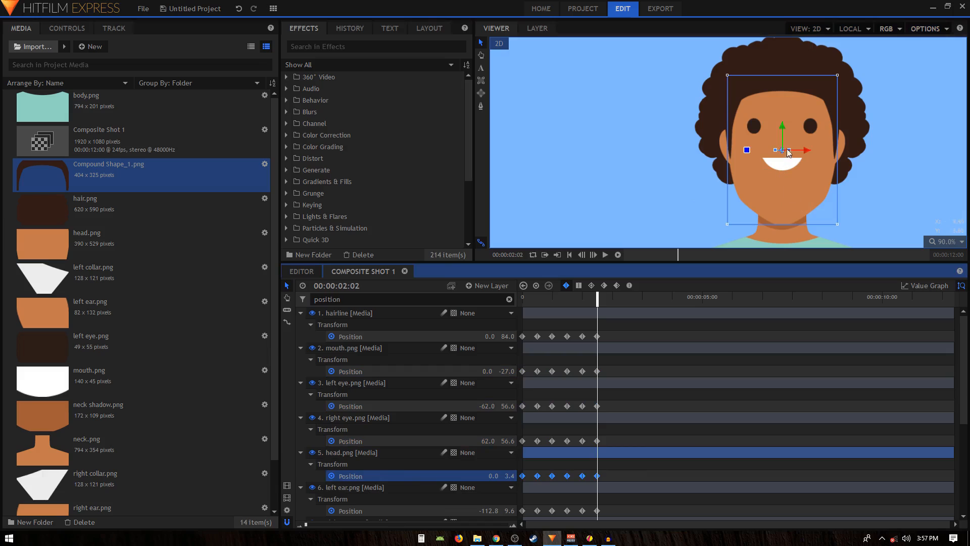
left_click_drag(781, 128, 781, 116)
left_click_drag(579, 301, 591, 300)
scroll(786, 231, "up", 4)
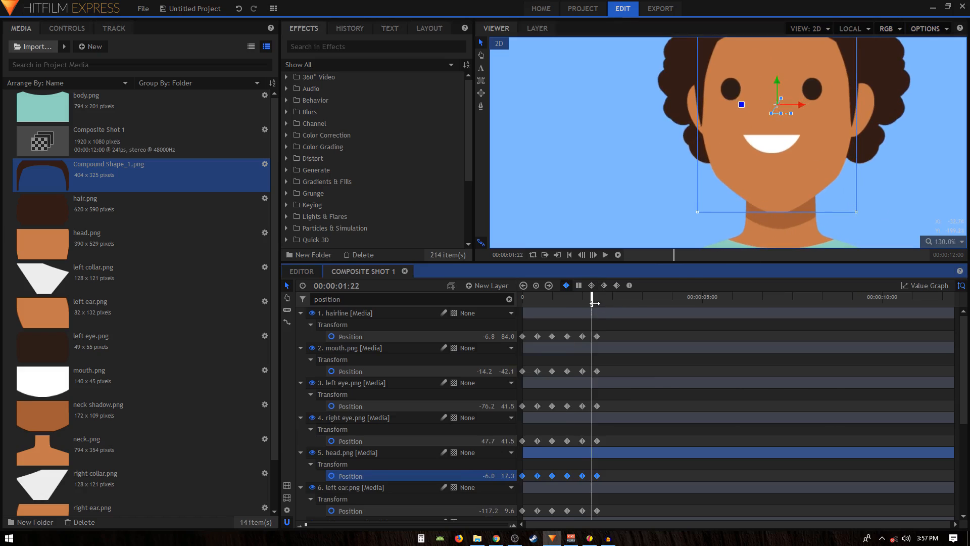
left_click_drag(594, 302, 596, 303)
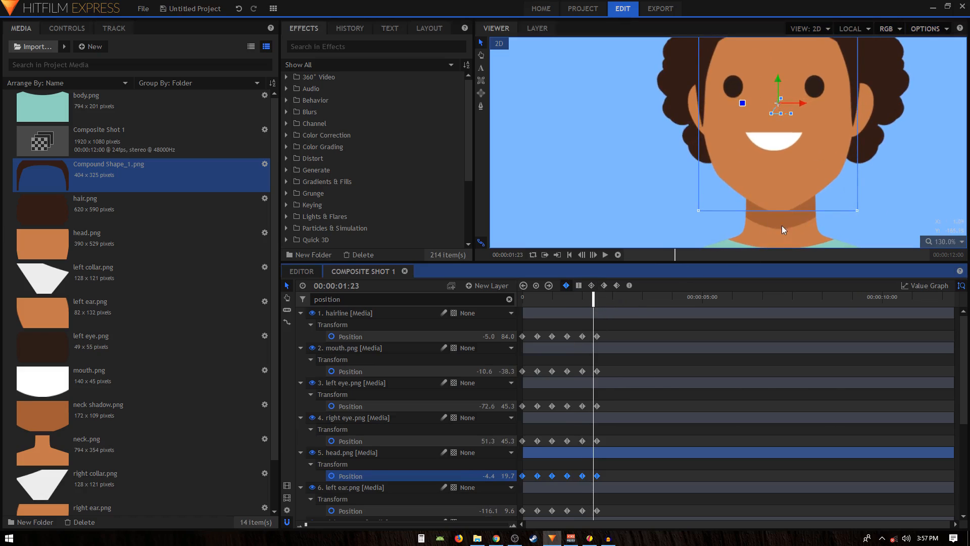
double_click(597, 475)
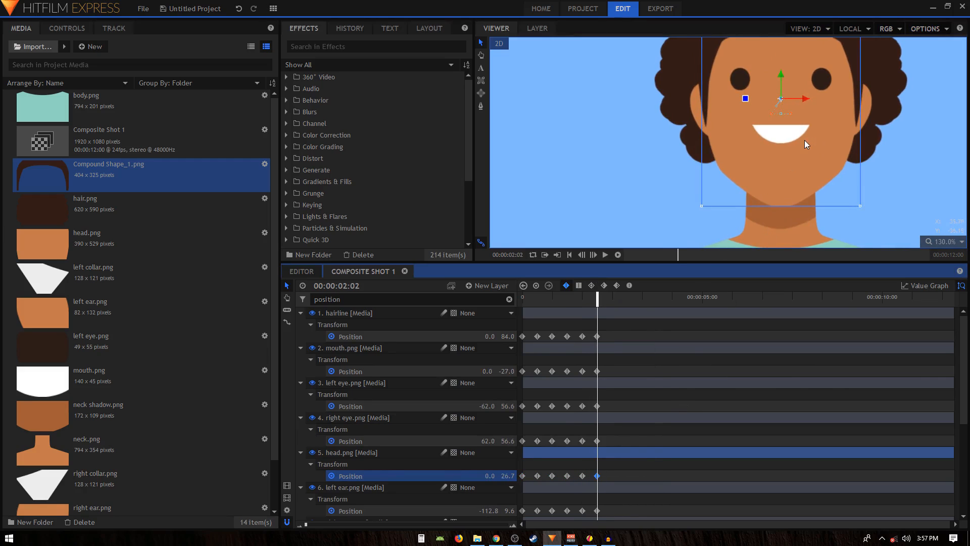
Set the hairline's Position Y to 94.0 at 00:00:02:02 to cover the gap above the forehead.
left_click_drag(783, 143, 755, 151)
scroll(759, 139, "down", 4)
scroll(756, 154, "down", 1)
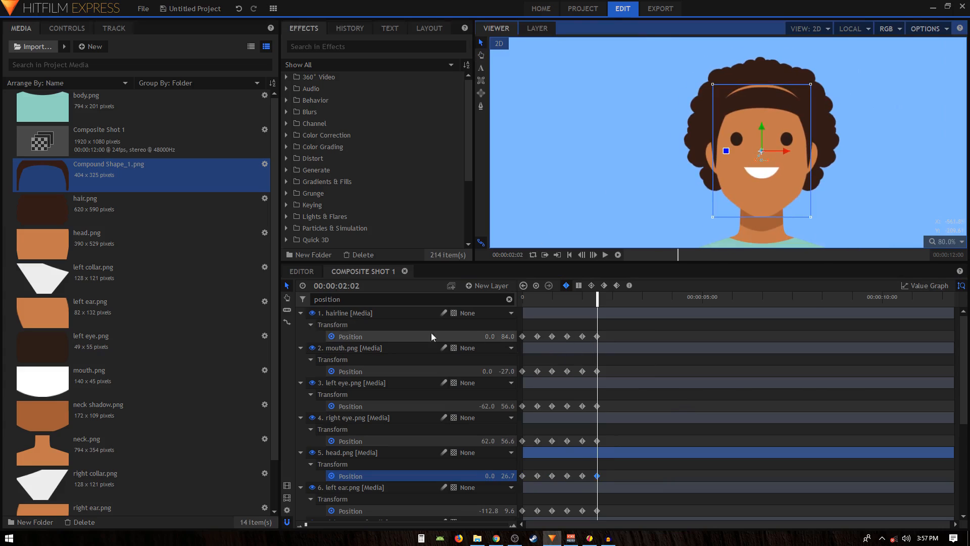
left_click(389, 337)
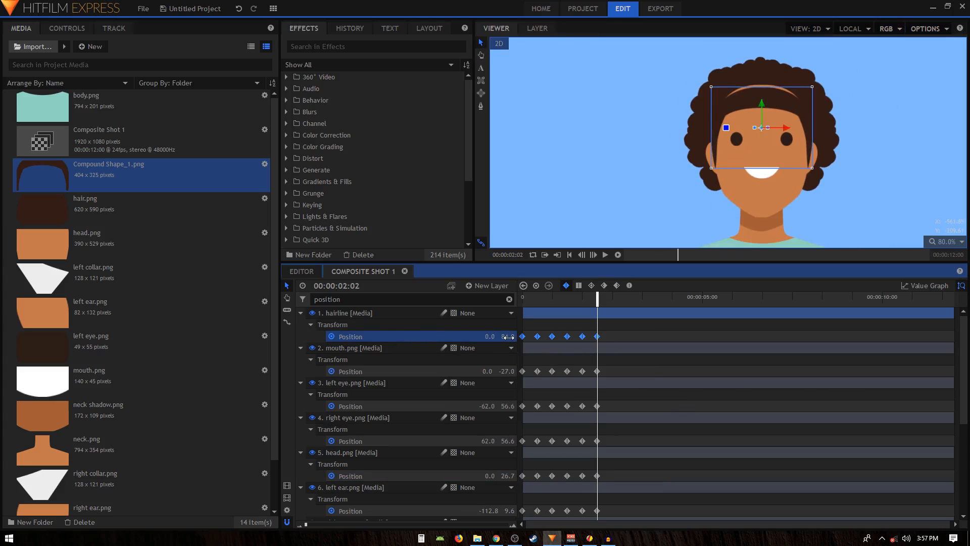
left_click_drag(507, 336, 512, 336)
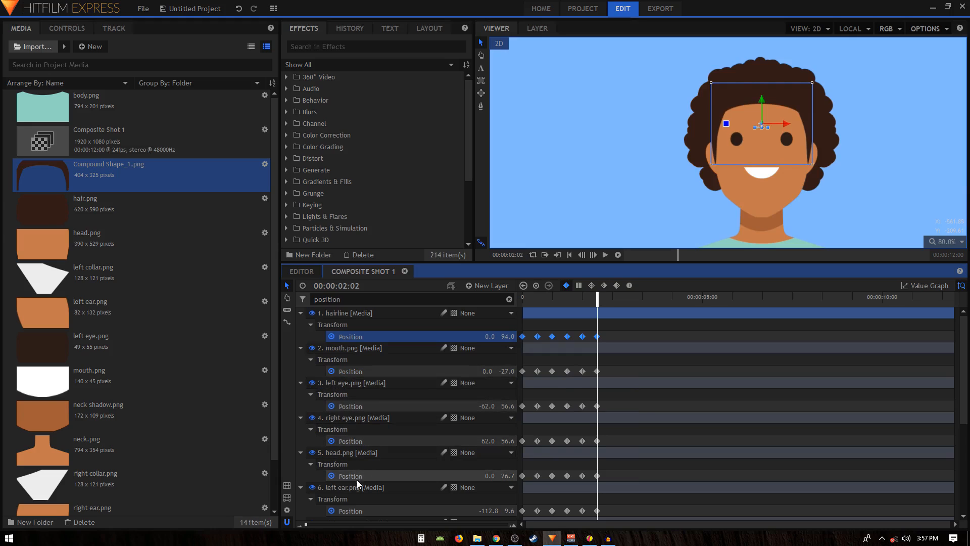
Lower both ears together to a Position Y of about -9.1 at 00:00:02:02.
scroll(356, 472, "down", 2)
left_click(353, 444)
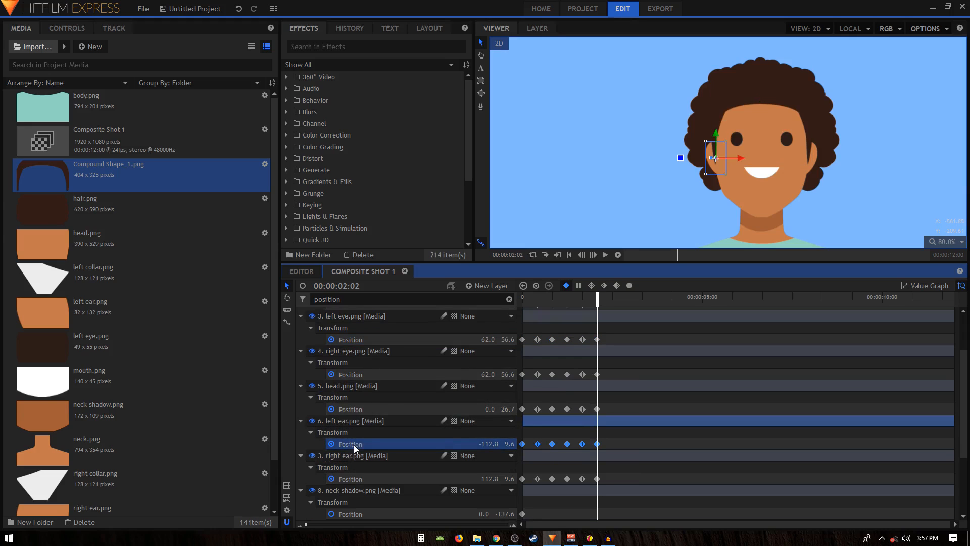
left_click(363, 480, "ctrl")
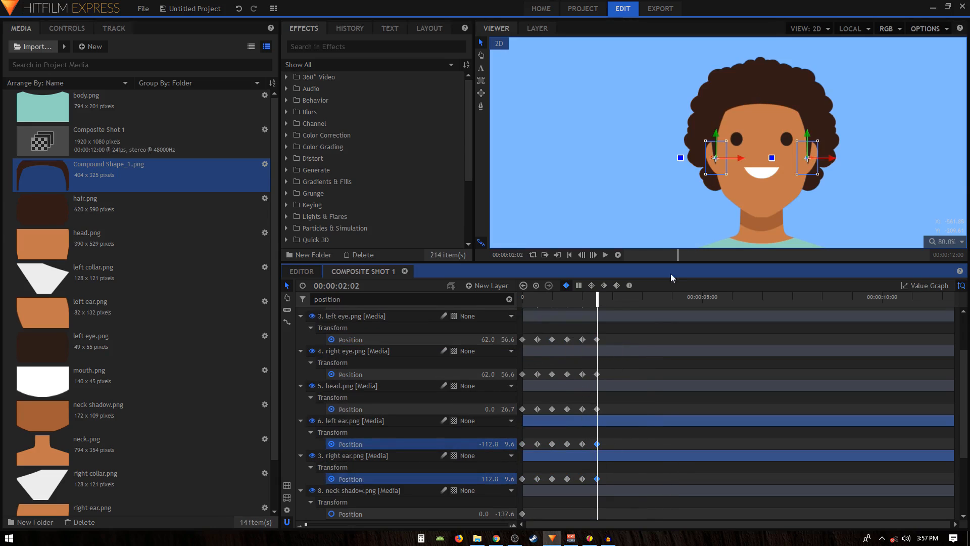
left_click(808, 136)
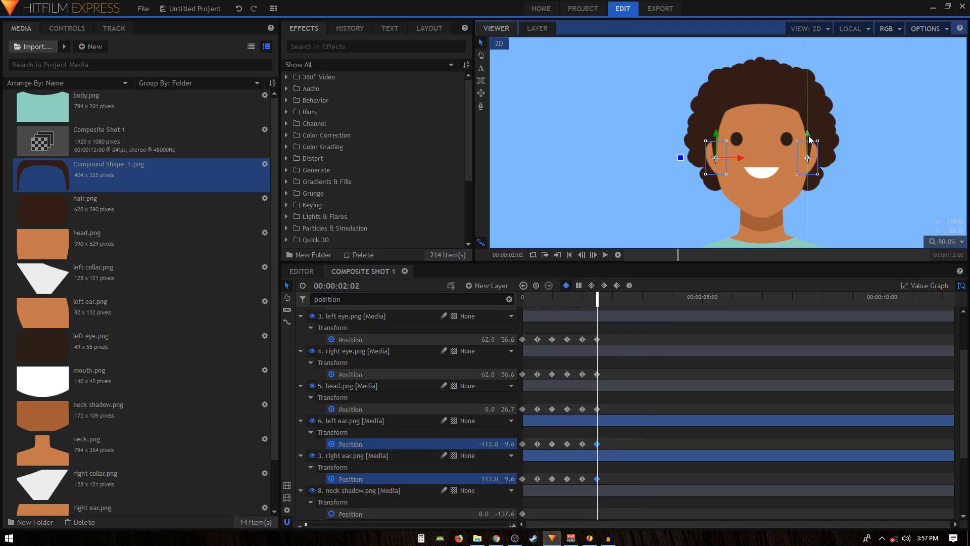
left_click_drag(808, 135, 809, 143)
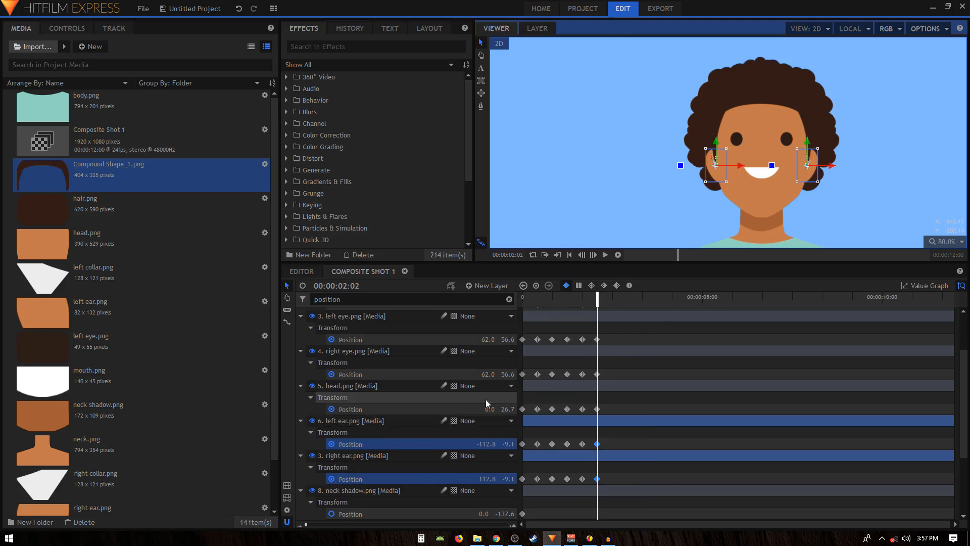
Lower the hair layer to a Position Y of about 60.5 at 00:00:02:02 and scrub through the animation to review it.
scroll(489, 402, "down", 3)
left_click(597, 513)
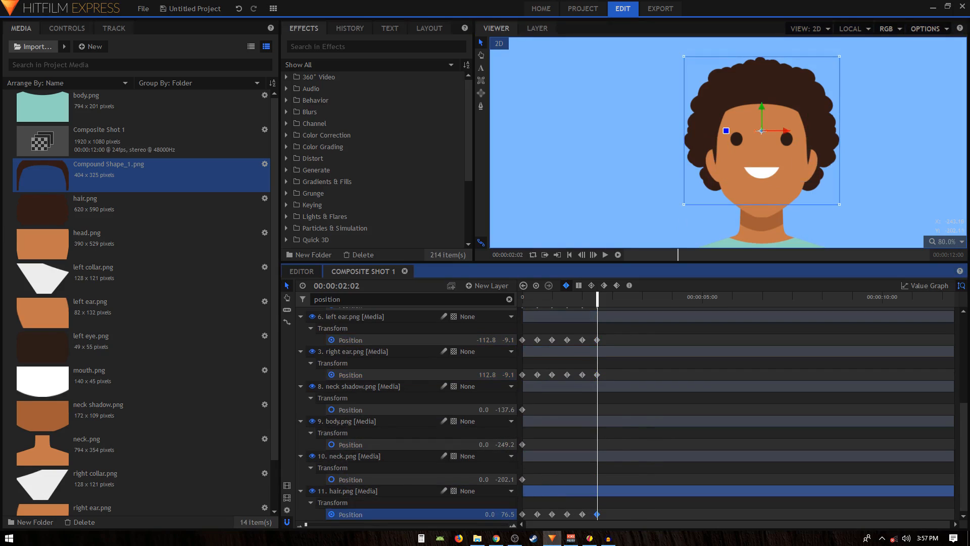
left_click_drag(761, 130, 761, 136)
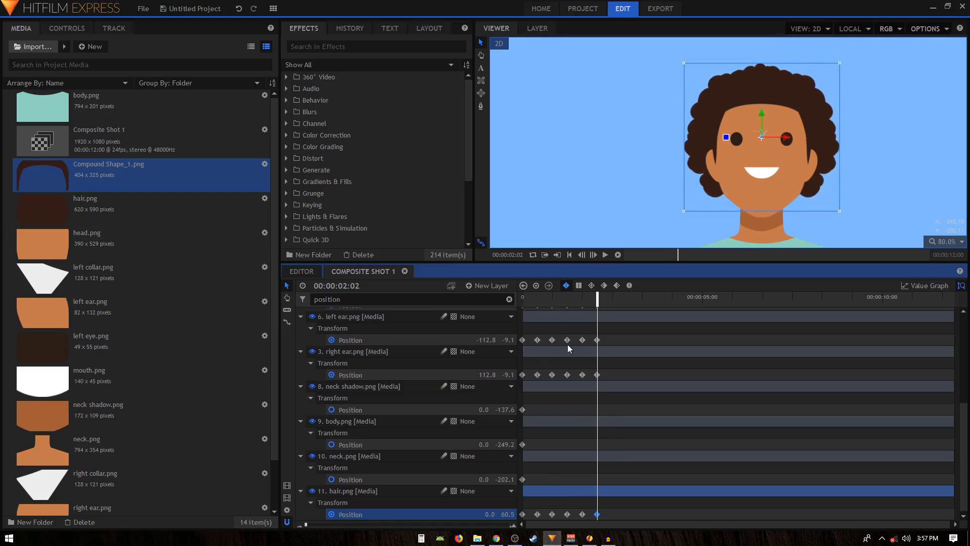
left_click_drag(541, 304, 597, 314)
Duplicate the hairline's and mouth's Position keyframes from 00:00:02:02 to 00:00:02:12 to hold the raised pose.
scroll(630, 399, "up", 5)
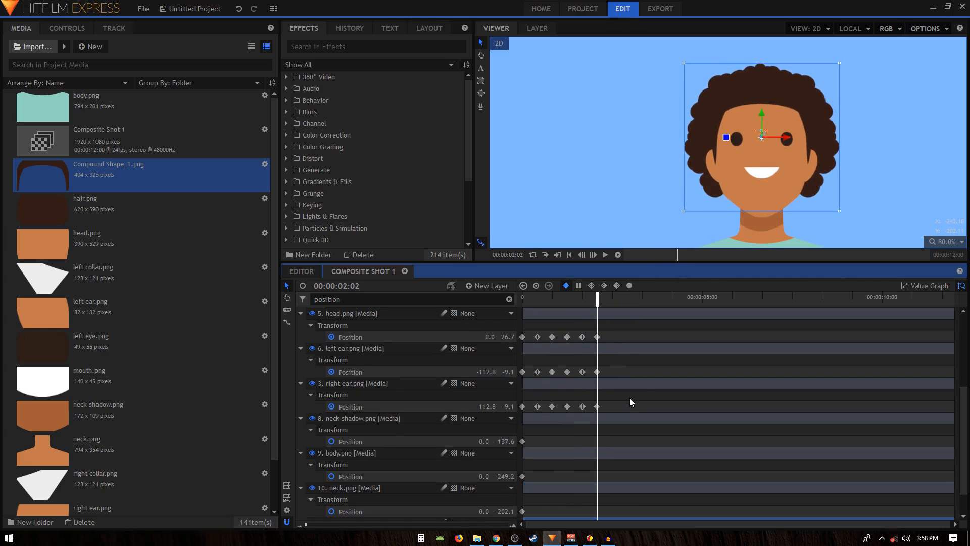
key("shift+Right")
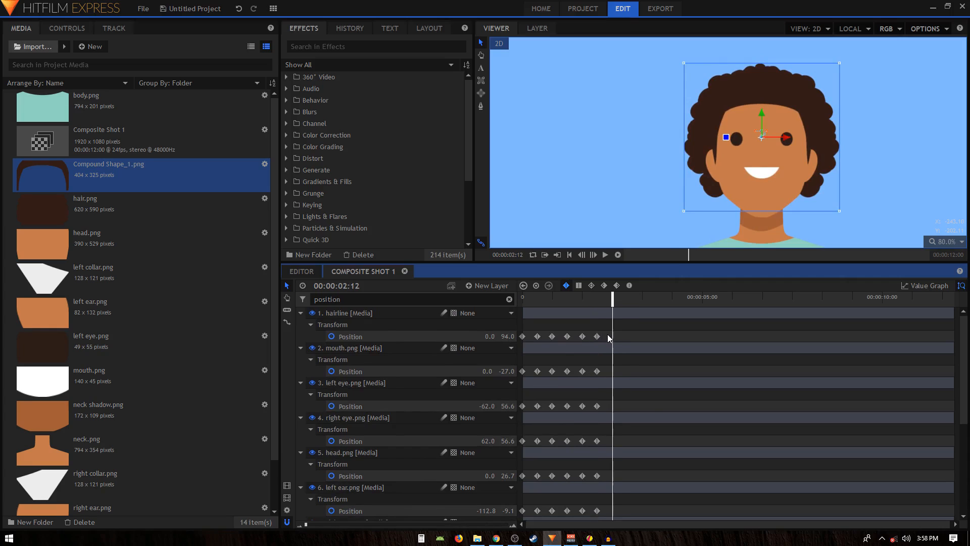
left_click(597, 336)
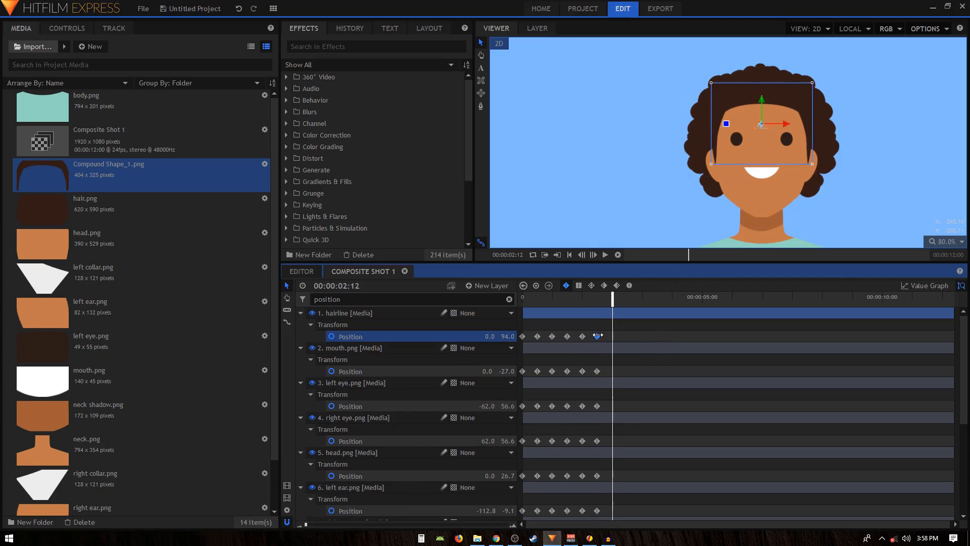
left_click(597, 371)
left_click(598, 336)
left_click(597, 371)
key("ctrl+v")
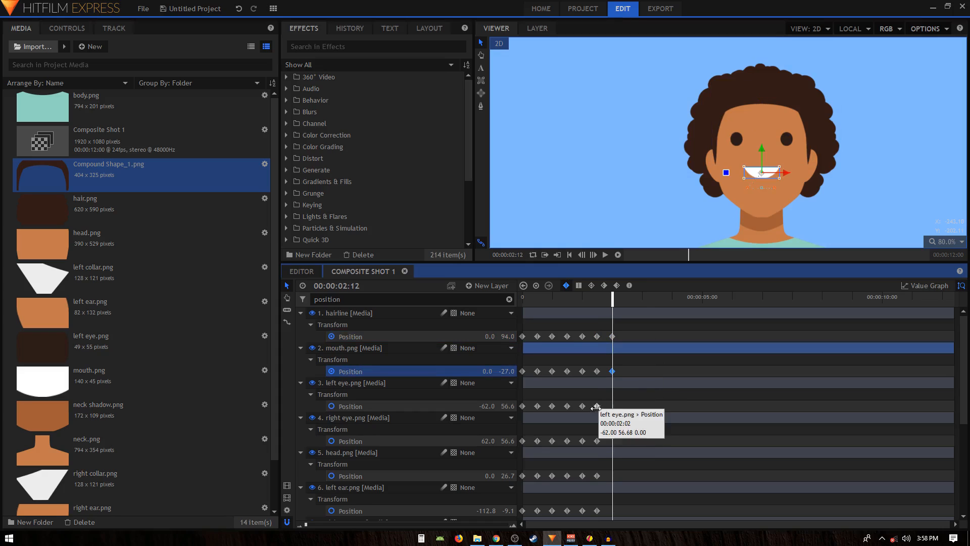
Duplicate both eyes' and the head's Position keyframes from 00:00:02:02 to 00:00:02:12.
left_click(597, 406)
left_click(597, 440)
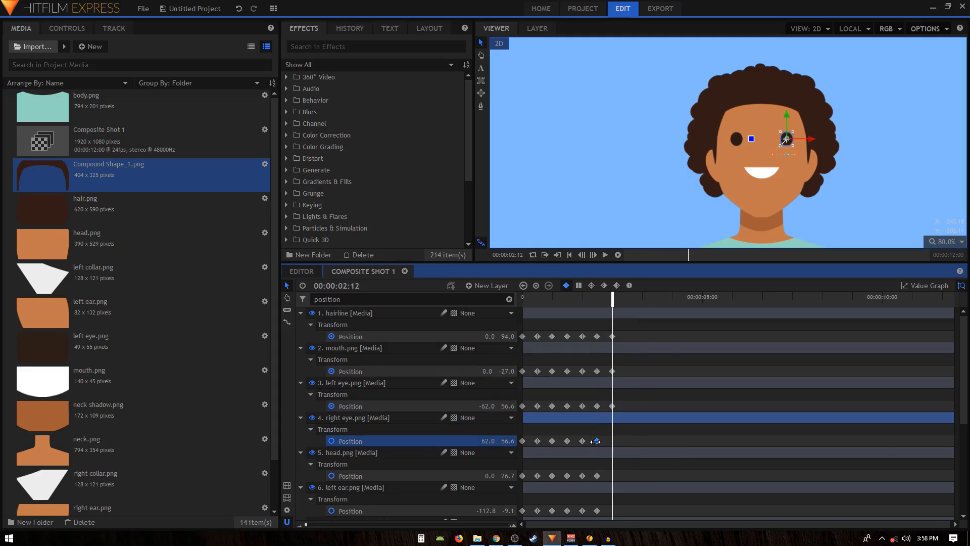
key("ctrl+v")
left_click(597, 475)
key("ctrl+v")
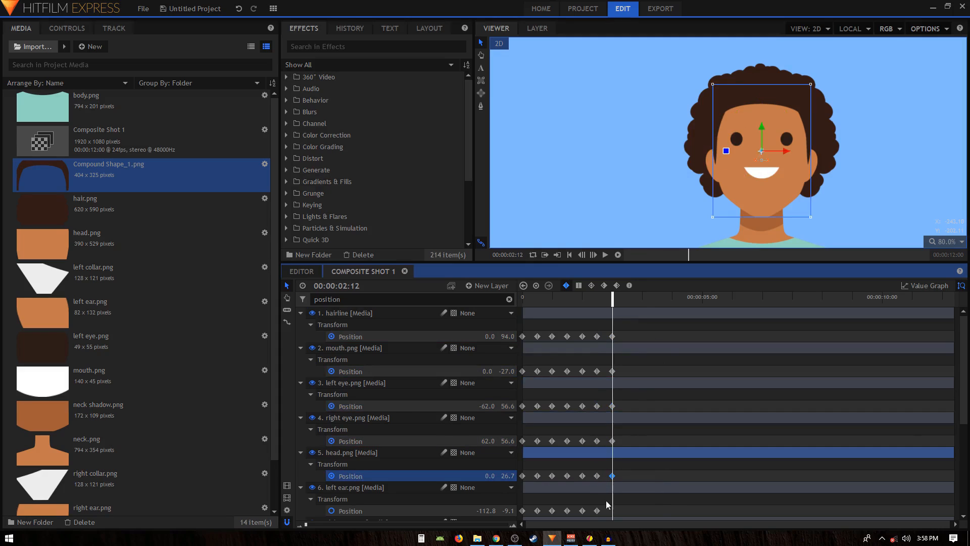
Duplicate both ears' and the hair's Position keyframes from 00:00:02:02 to 00:00:02:12.
left_click(598, 510)
key("ctrl+v")
scroll(654, 453, "down", 3)
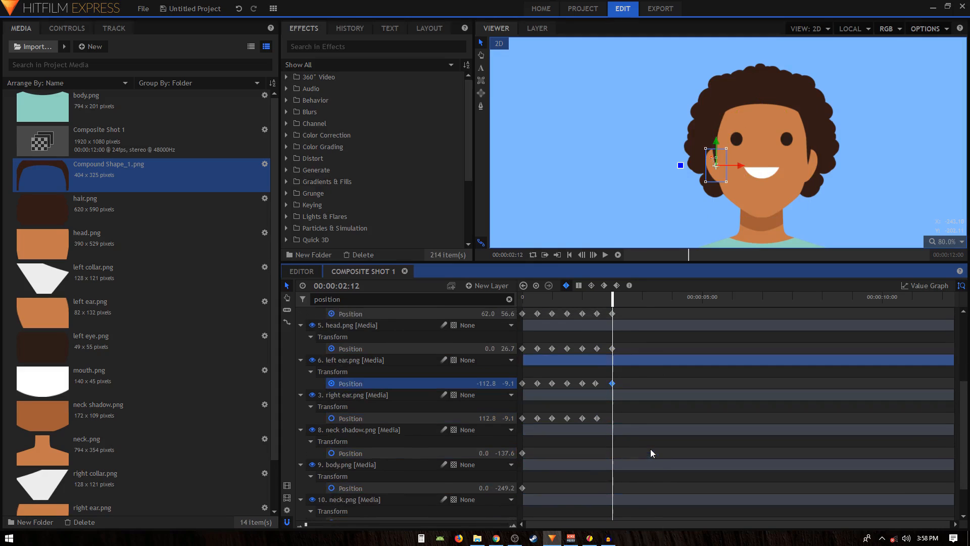
left_click(597, 418)
key("ctrl+v")
scroll(603, 429, "down", 3)
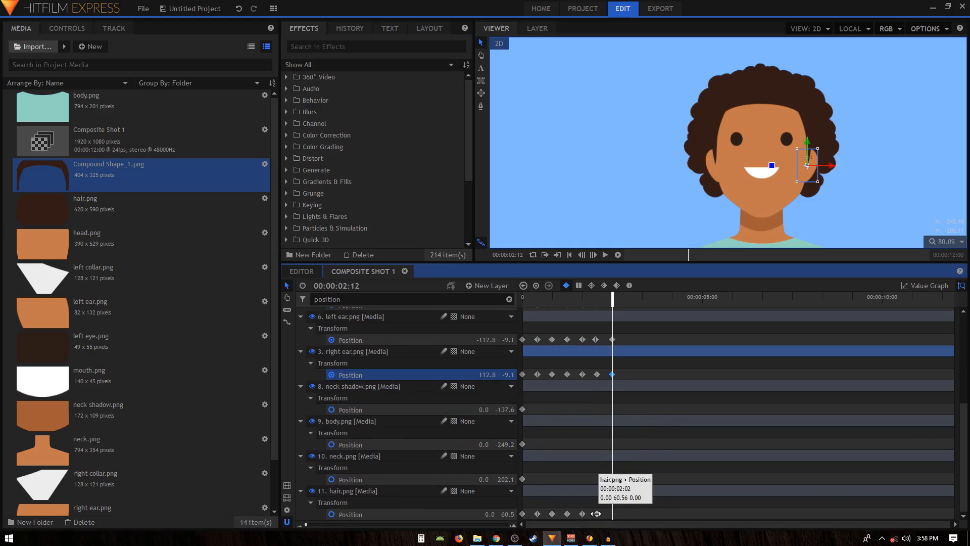
left_click(596, 514)
key("ctrl+v")
scroll(650, 441, "up", 6)
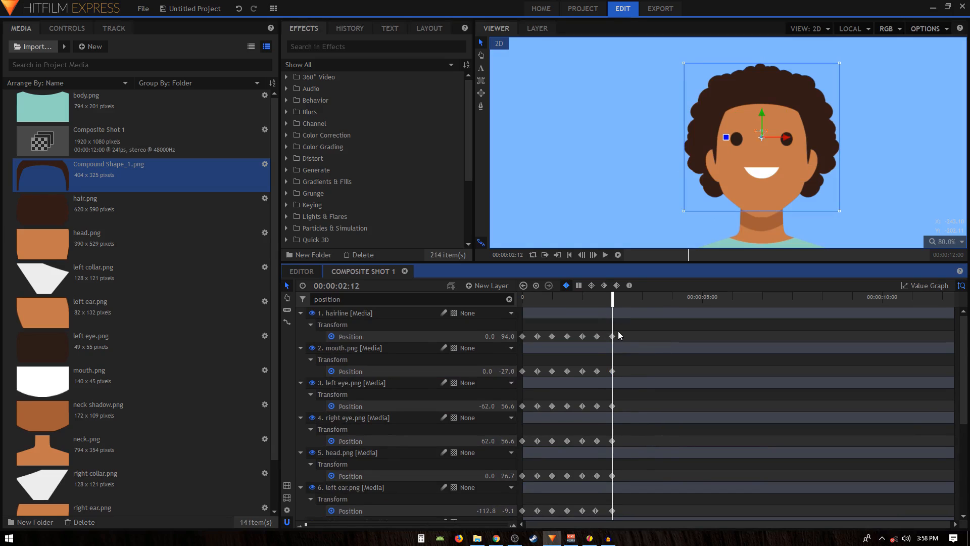
Copy the hairline's and mouth's first Position keyframes from 00:00:00:00 to 00:00:02:22.
key("shift+period")
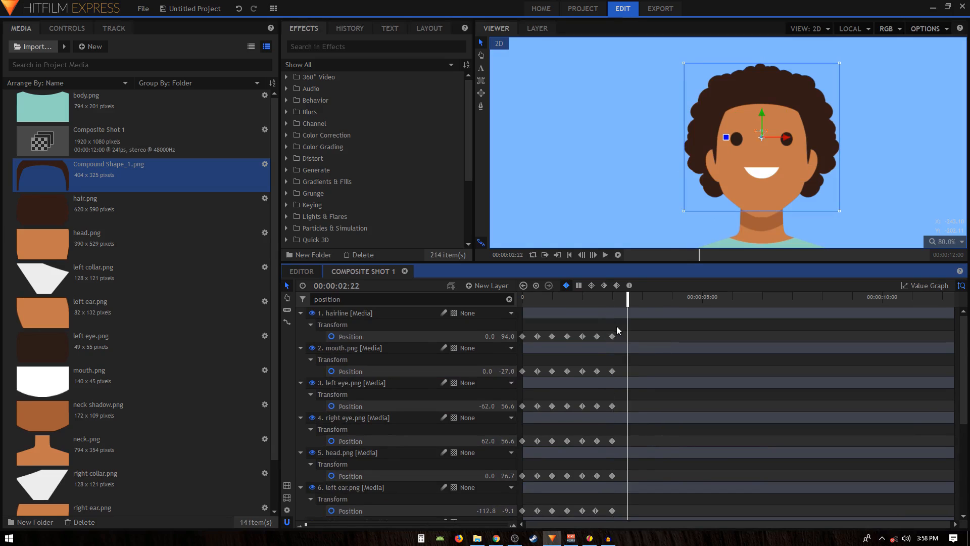
left_click(524, 337)
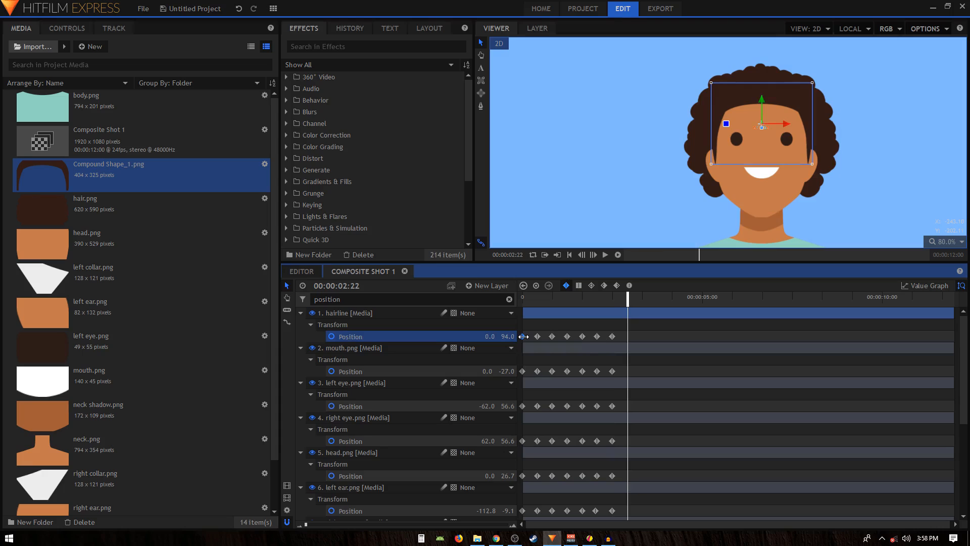
key("ctrl+c")
key("ctrl+v")
left_click(523, 371)
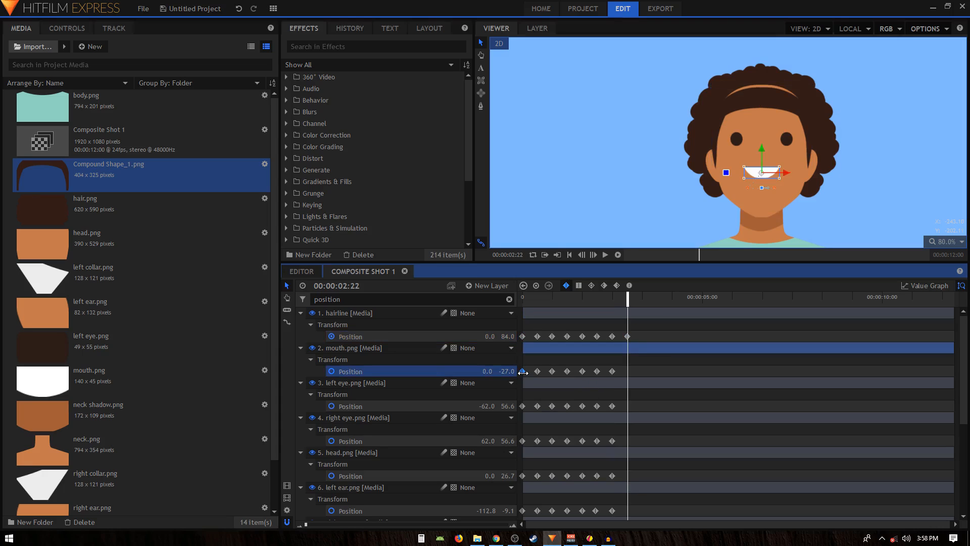
key("ctrl+c")
key("ctrl+v")
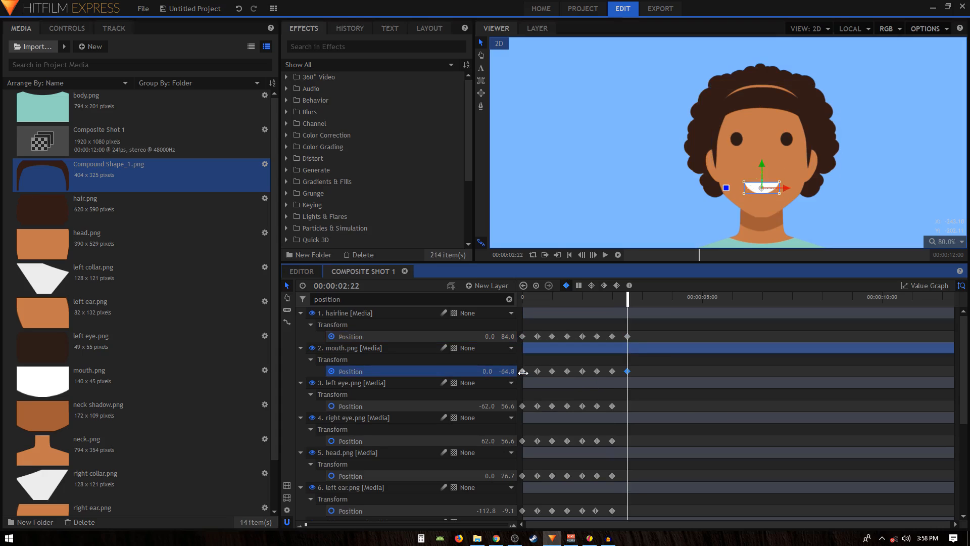
Copy both eyes' and the head's first Position keyframes to 00:00:02:22.
left_click(523, 406)
key("ctrl+c")
key("ctrl+v")
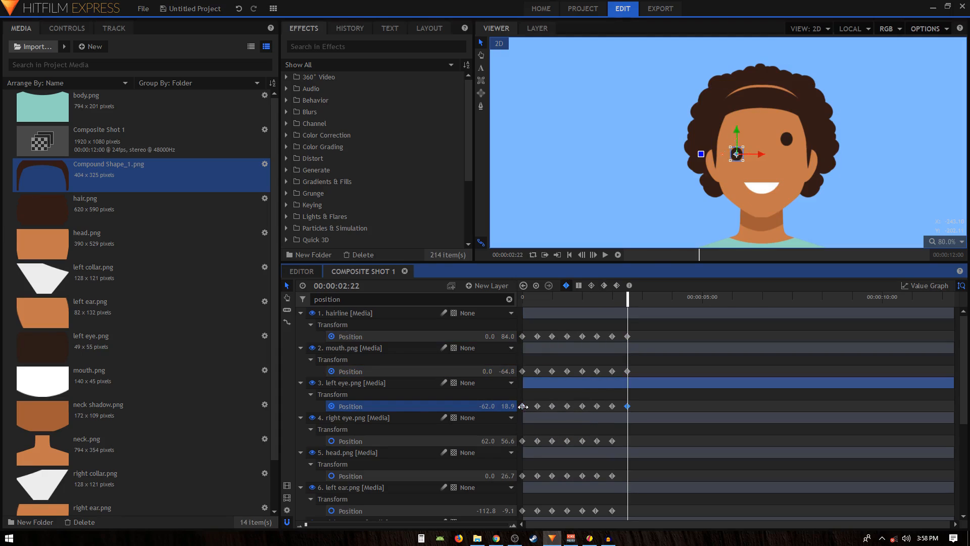
left_click(523, 441)
key("ctrl+c")
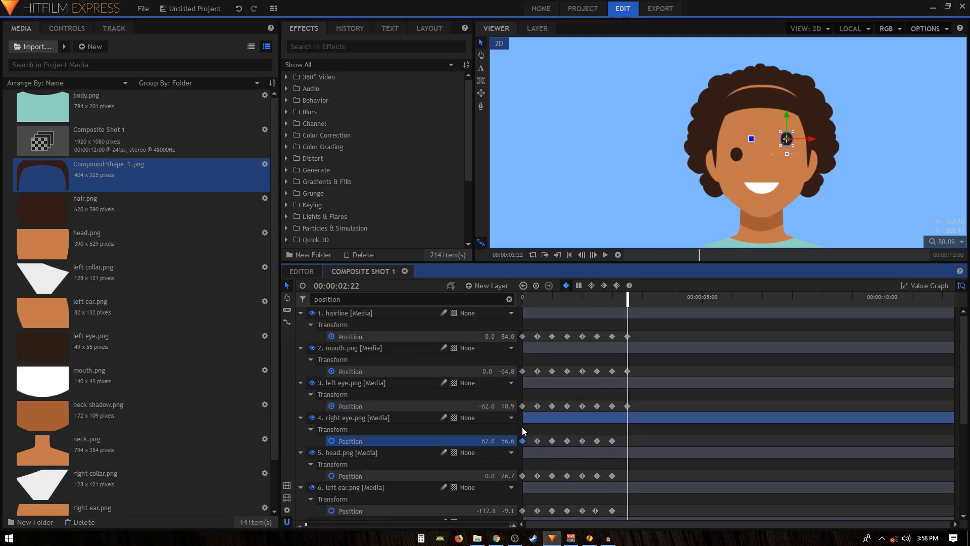
key("ctrl+v")
left_click(523, 476)
key("ctrl+c")
key("ctrl+v")
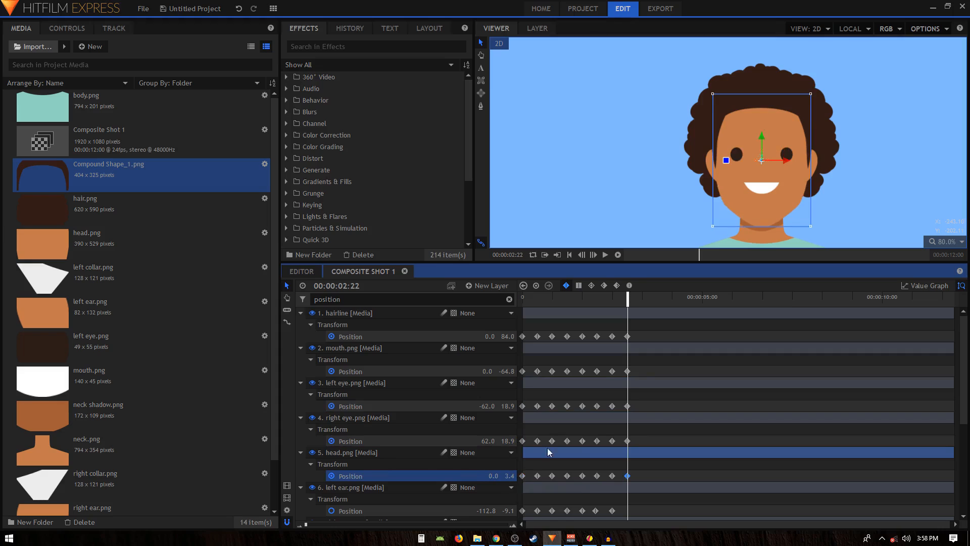
Copy both ears' and the hair's first Position keyframes to 00:00:02:22.
left_click(523, 511)
key("ctrl+c")
key("ctrl+v")
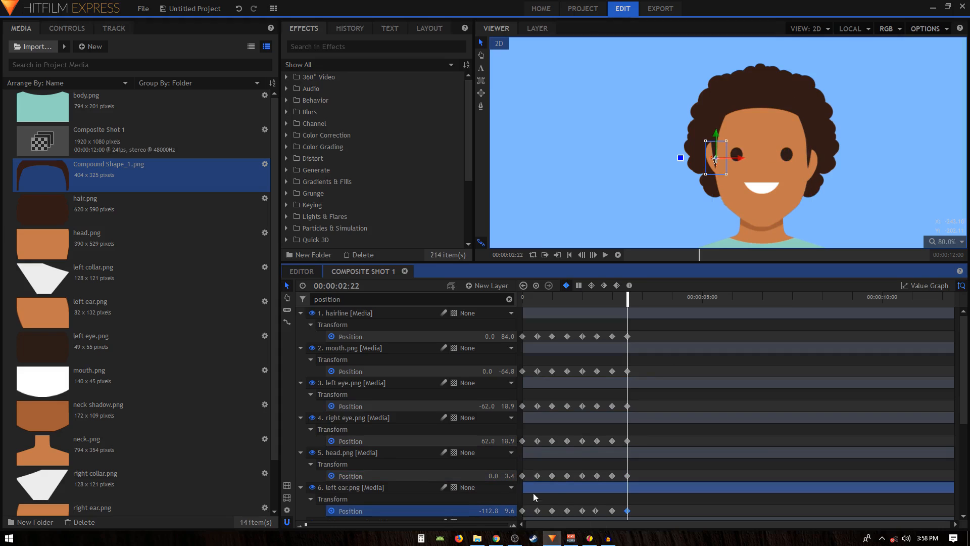
scroll(606, 423, "down", 3)
left_click(524, 375)
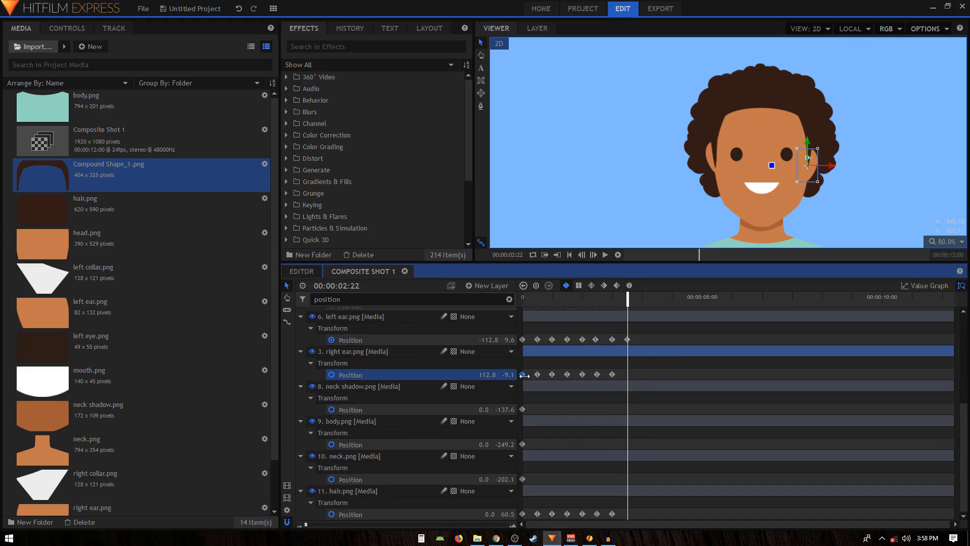
key("ctrl+c")
key("ctrl+v")
left_click(523, 513)
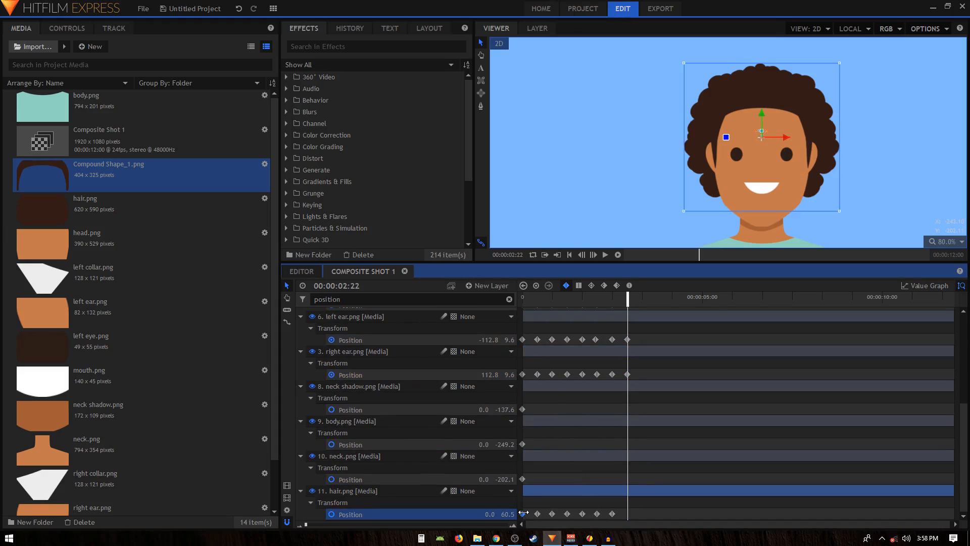
key("ctrl+c")
key("ctrl+v")
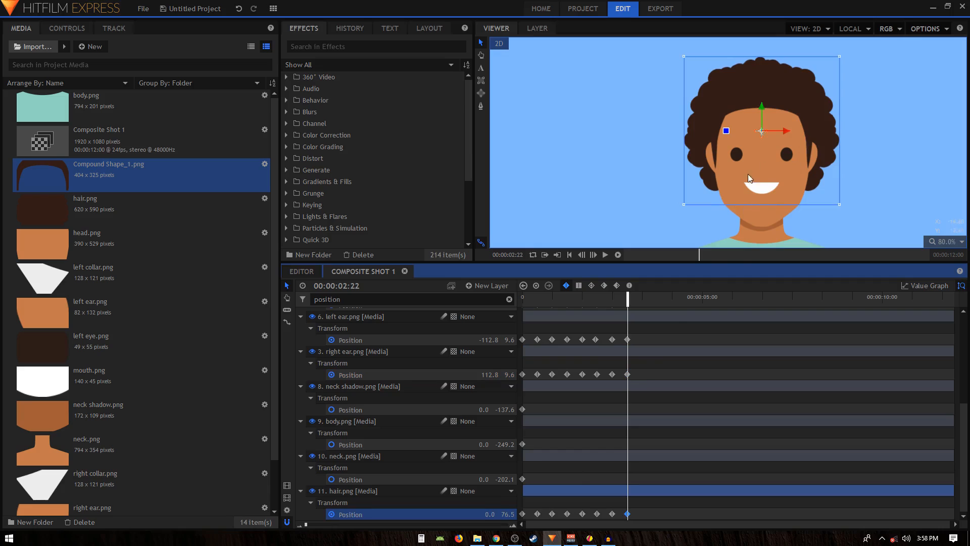
Lower the mouth and both eyes together at 00:00:02:22, to a Position Y of about -97.3 for the mouth and -13.6 for the eyes.
scroll(415, 404, "up", 1)
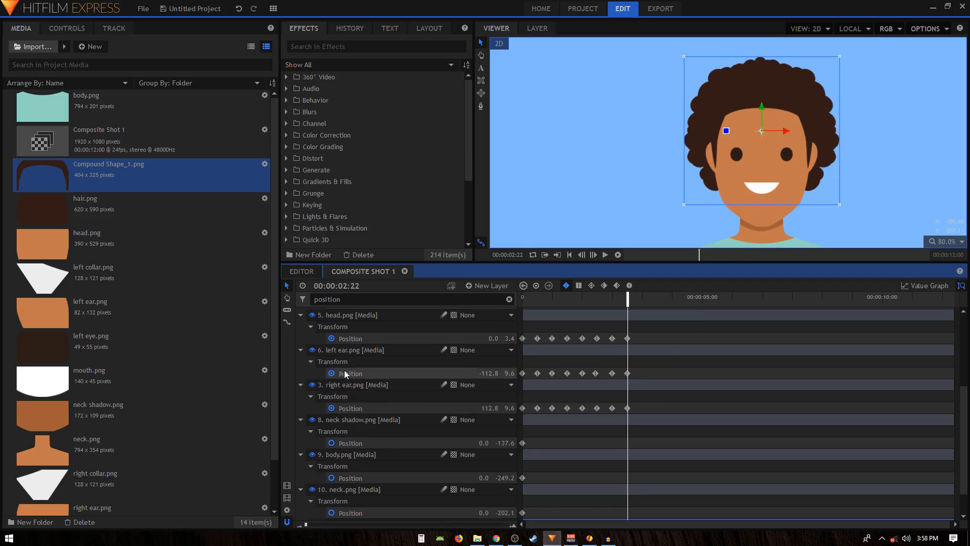
scroll(345, 374, "up", 3)
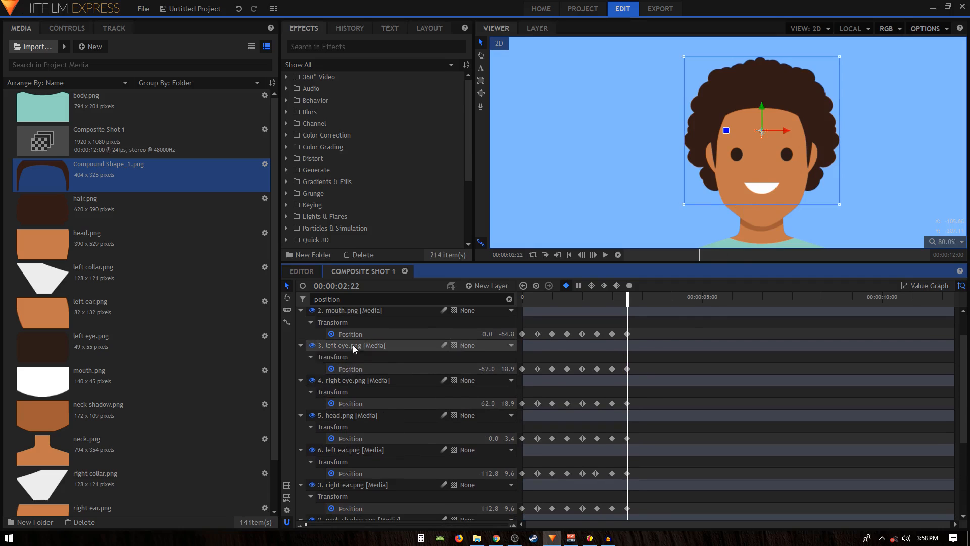
left_click(353, 333)
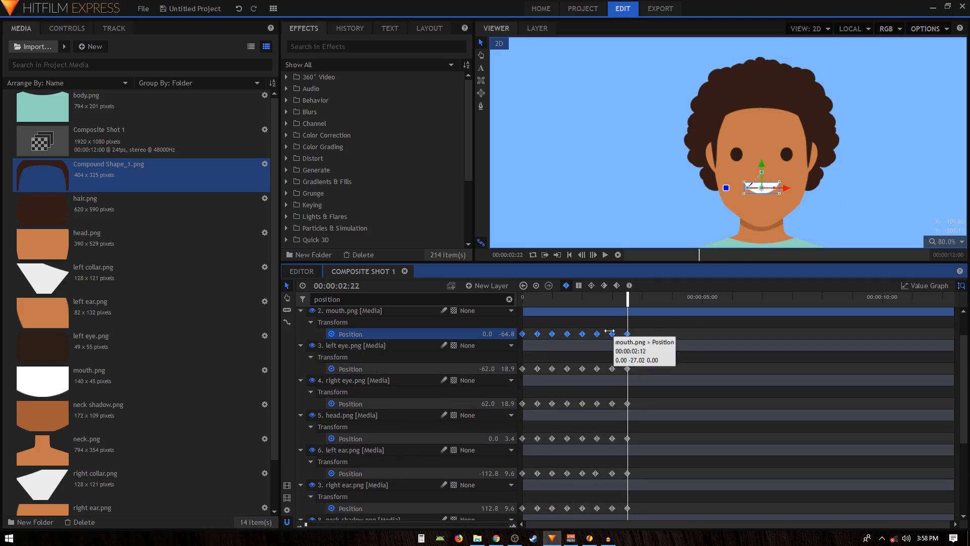
left_click(627, 369, "ctrl")
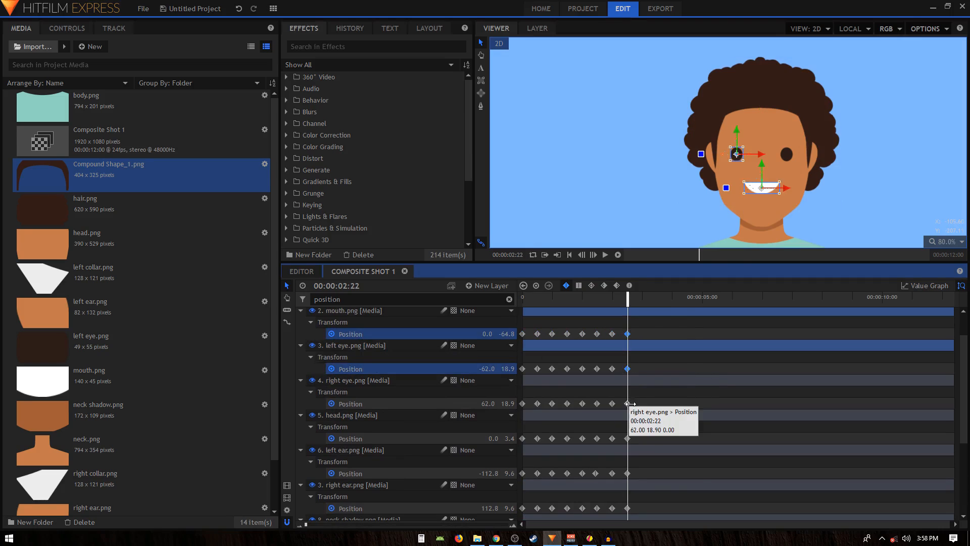
left_click(628, 403, "ctrl")
left_click_drag(760, 165, 762, 178)
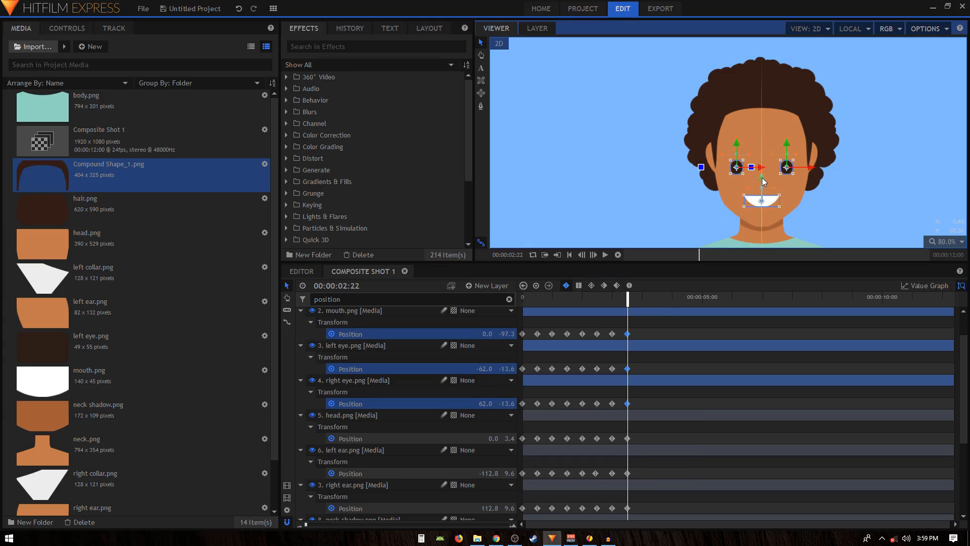
Lower the head to a Position Y of about -9.1 at 00:00:02:22 and inspect the chin against the neck.
left_click(628, 438)
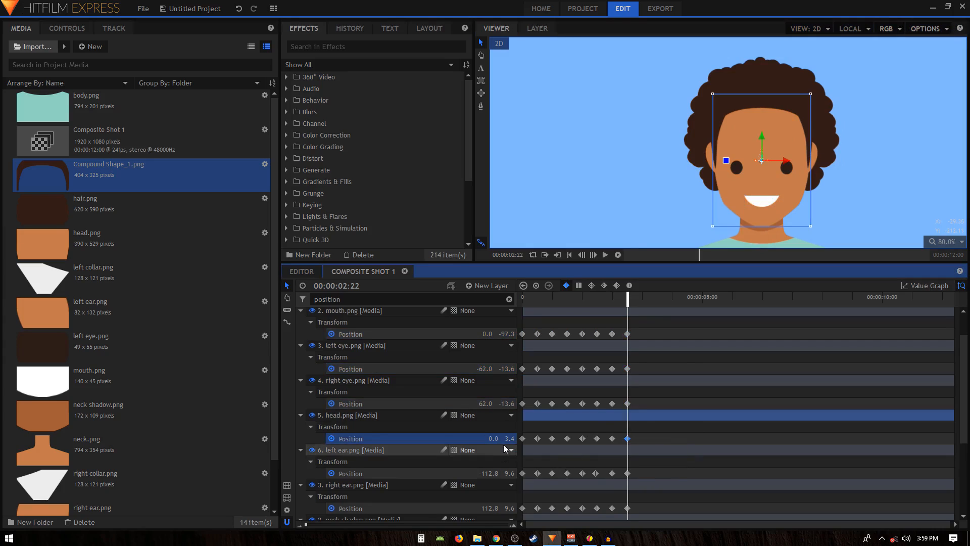
left_click_drag(761, 136, 760, 141)
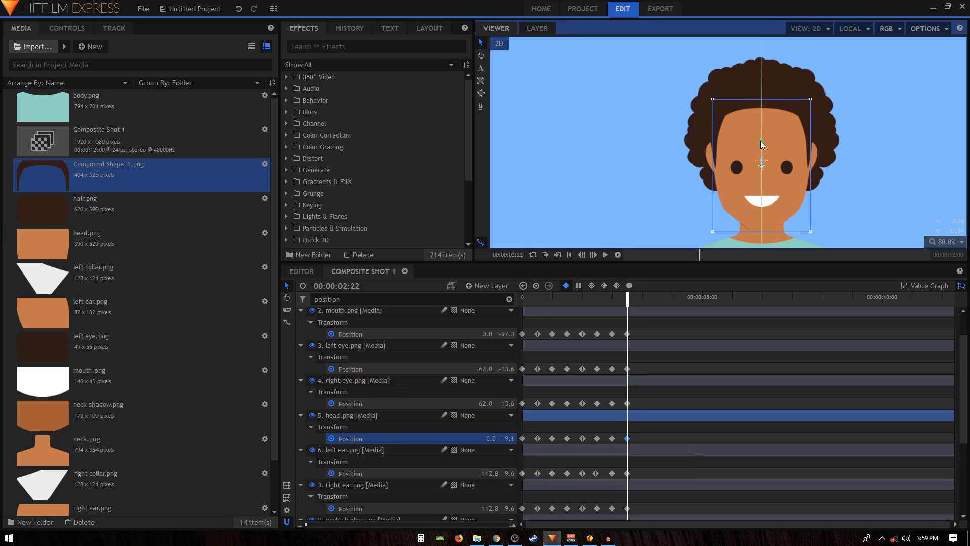
scroll(796, 218, "up", 5)
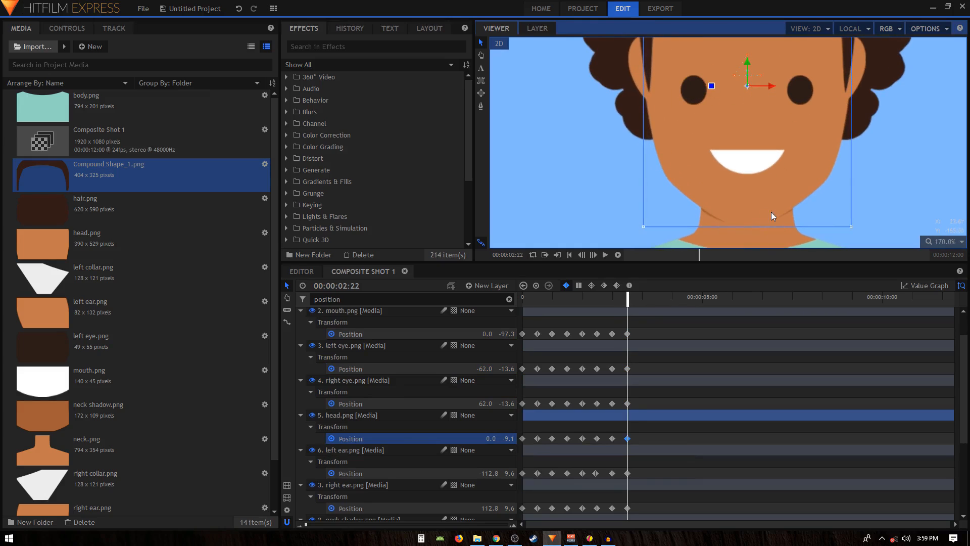
scroll(786, 122, "down", 5)
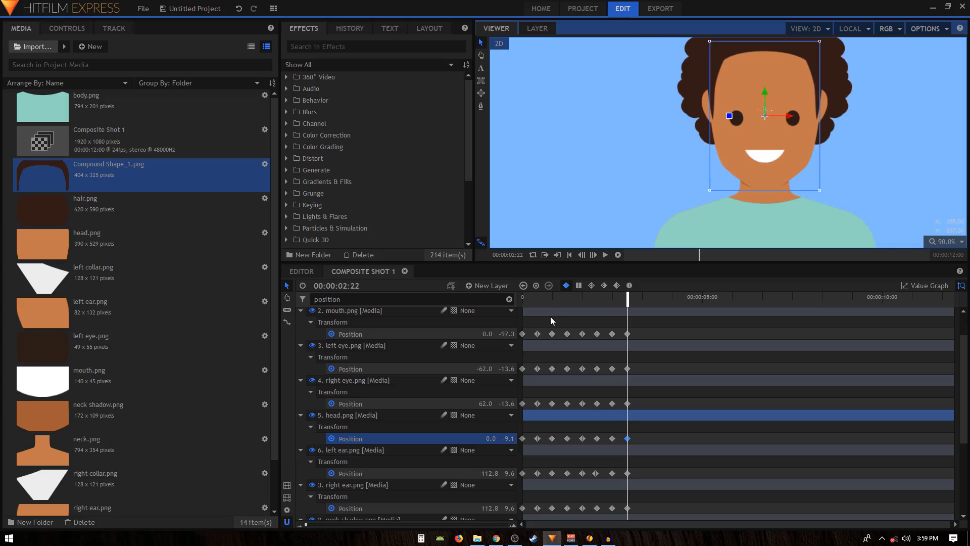
Raise both ears together to a Position Y of about 10.7 at 00:00:02:22.
left_click(345, 455)
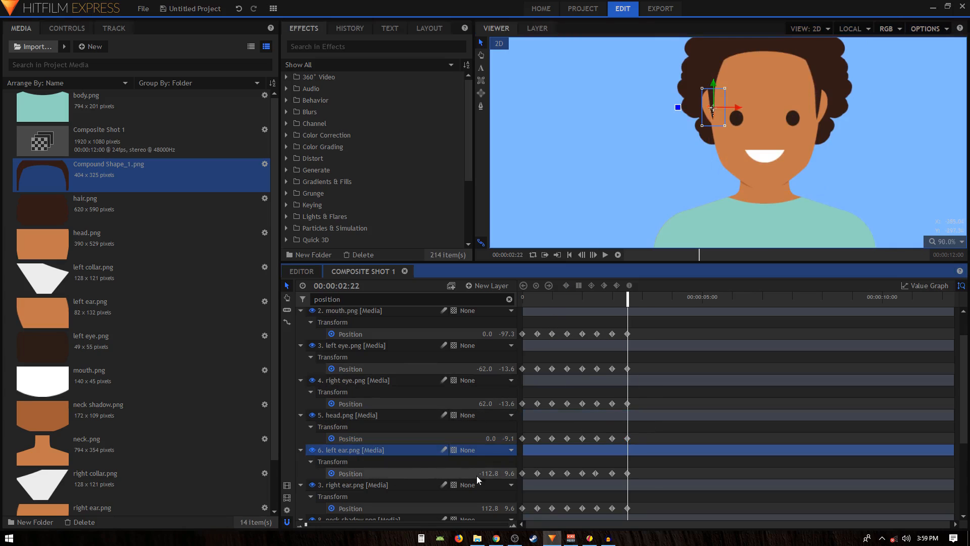
left_click(627, 473)
scroll(629, 459, "down", 1)
left_click(627, 476, "ctrl")
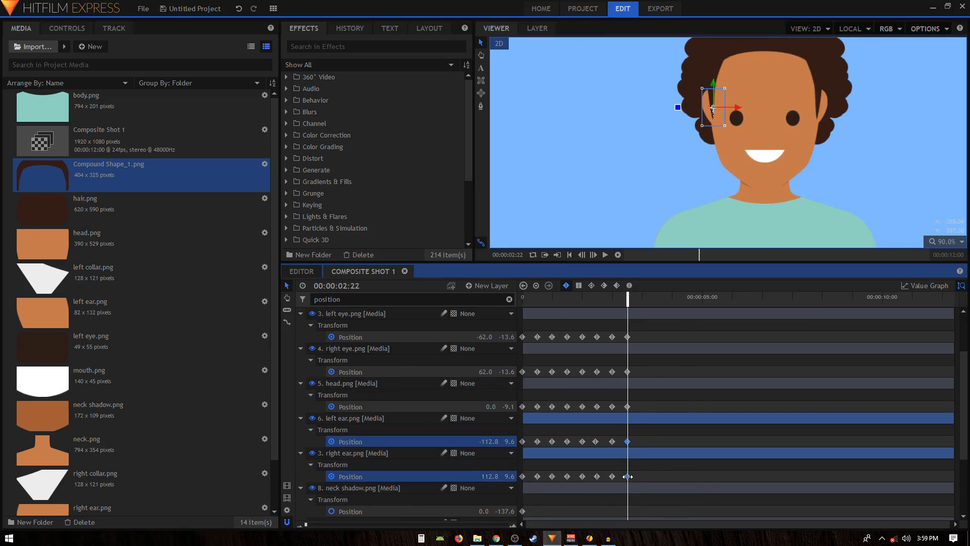
left_click_drag(757, 153, 751, 183)
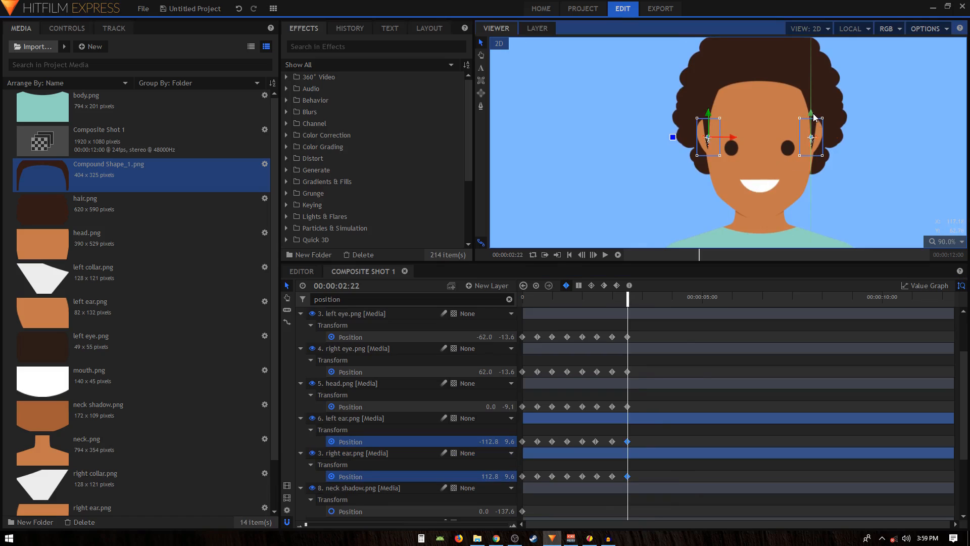
left_click_drag(813, 117, 814, 112)
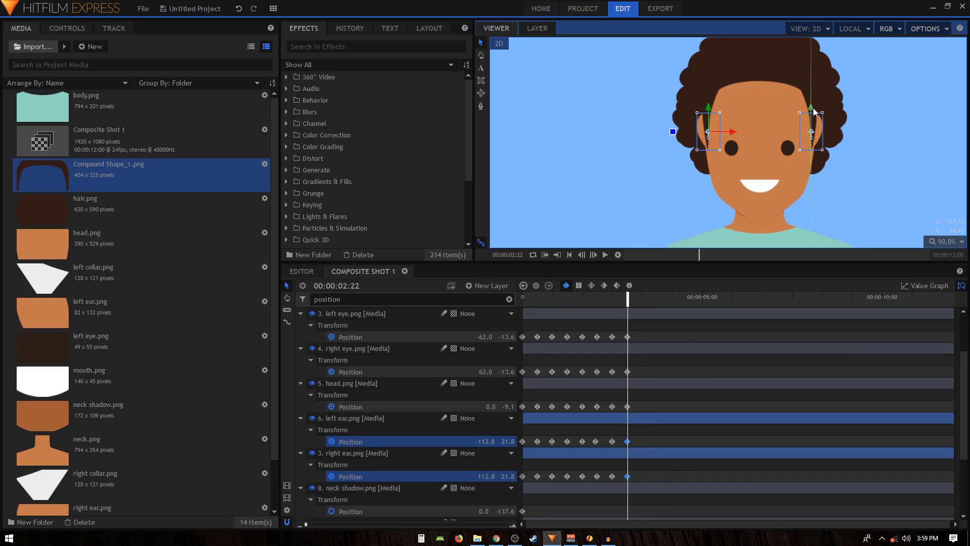
left_click_drag(813, 112, 820, 117)
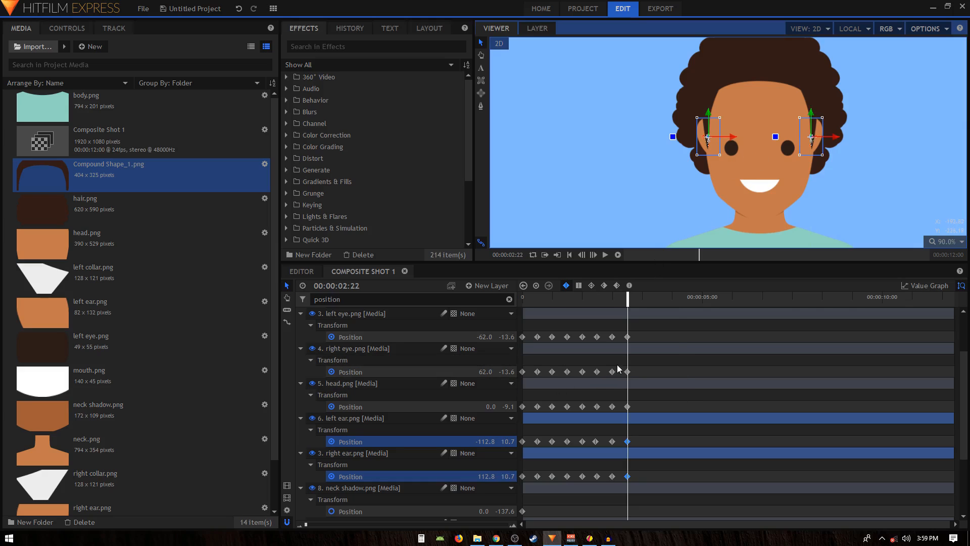
Raise the hair layer slightly at 00:00:02:22 for the downward look.
scroll(458, 439, "up", 2)
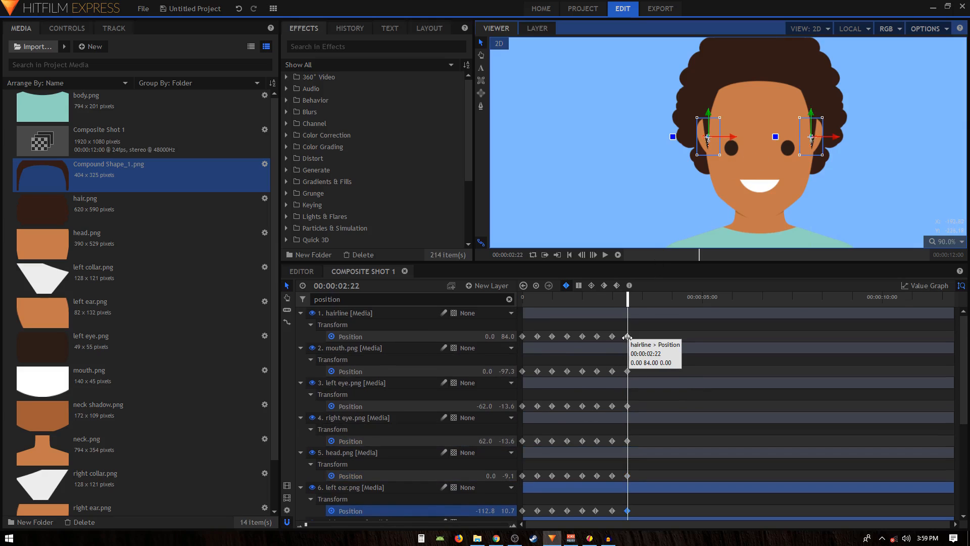
scroll(576, 445, "down", 5)
left_click(628, 513)
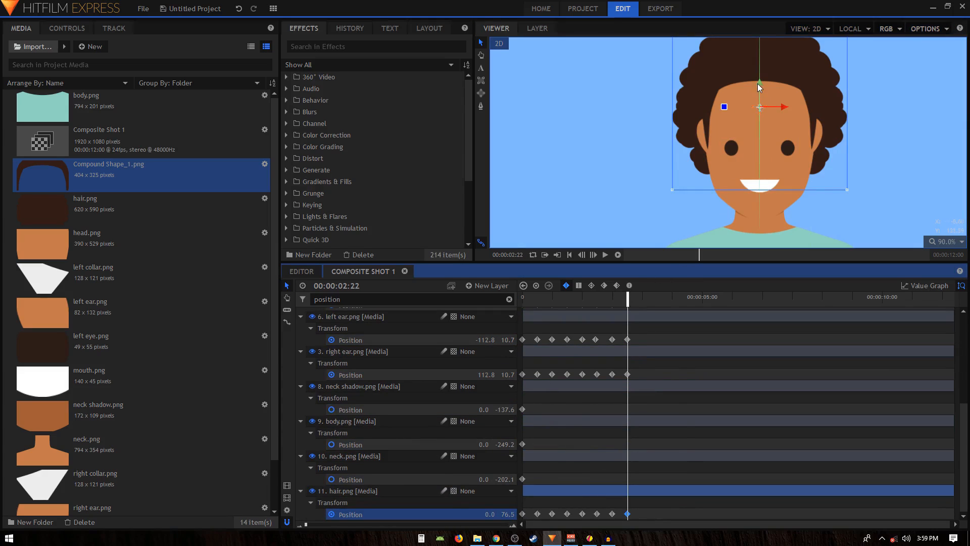
left_click_drag(757, 83, 757, 73)
Lower the hairline to a Position Y of about 65.1 at 00:00:02:22.
left_click_drag(871, 126, 865, 163)
scroll(592, 357, "up", 5)
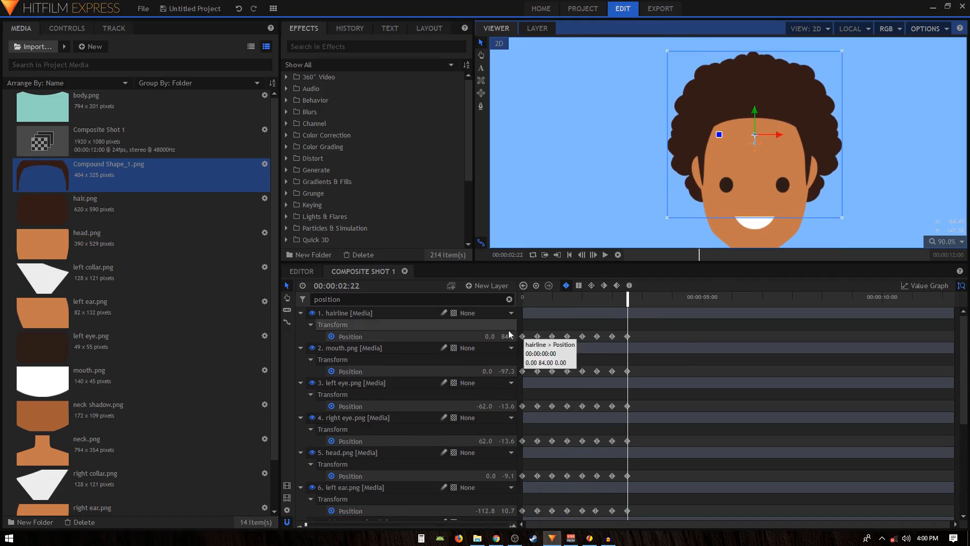
left_click(627, 336)
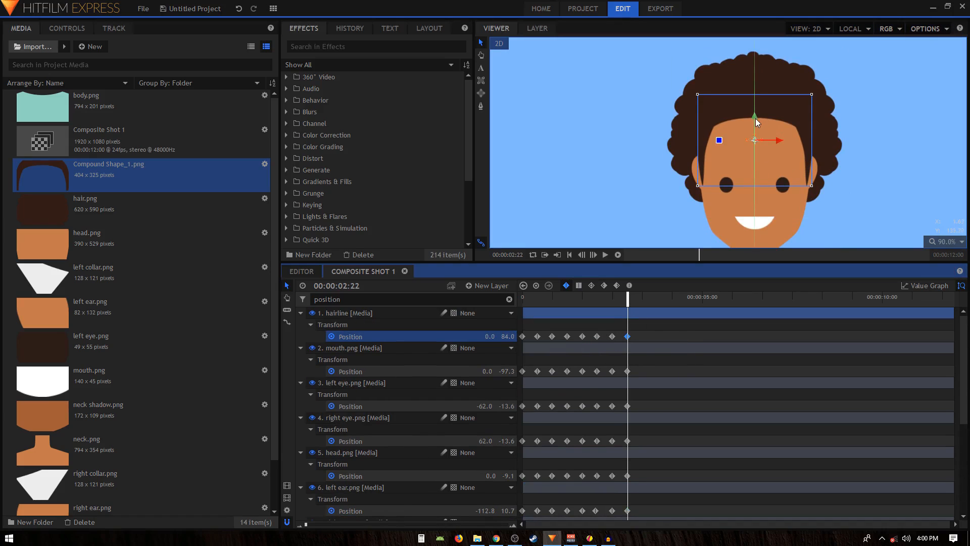
mouse_move(755, 117)
left_mouse_down()
mouse_move(756, 135)
mouse_move(756, 126)
left_mouse_up()
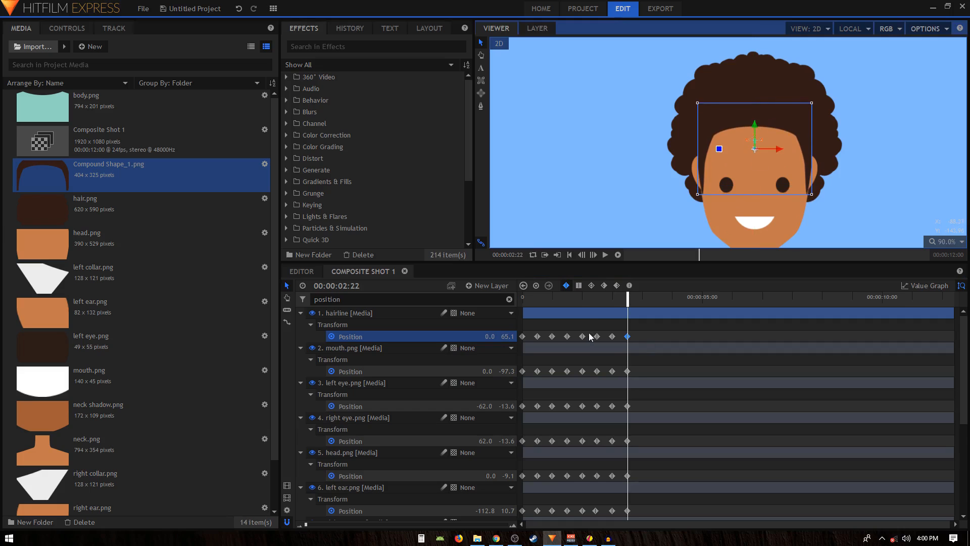
Paste a hairline Position keyframe with Y about 76.5 at 00:00:03:08 and duplicate the mouth's 00:00:02:22 Position keyframe there.
left_click(570, 299)
left_click_drag(570, 299, 629, 306)
scroll(849, 134, "down", 3)
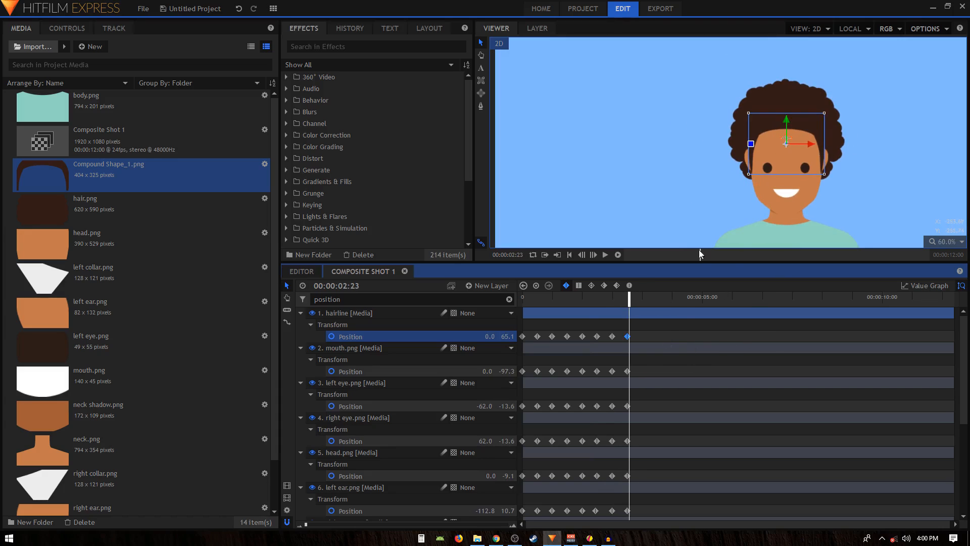
left_click_drag(597, 300, 628, 301)
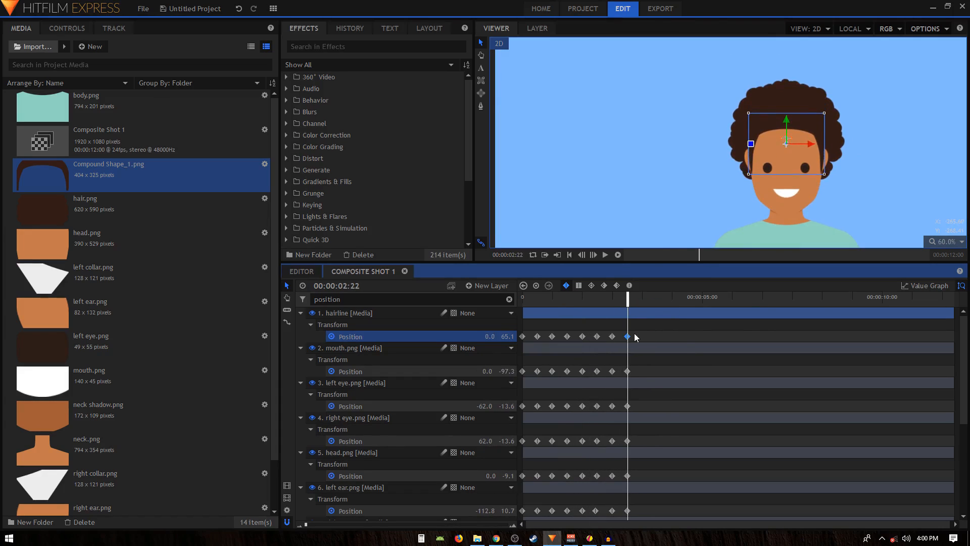
left_click(643, 326)
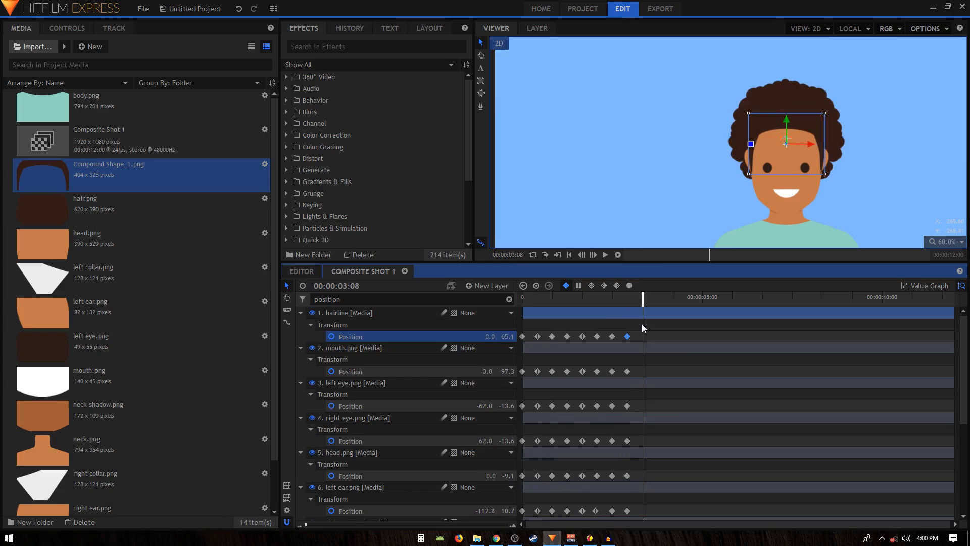
key("ctrl+v")
left_click(629, 375)
left_click(628, 372)
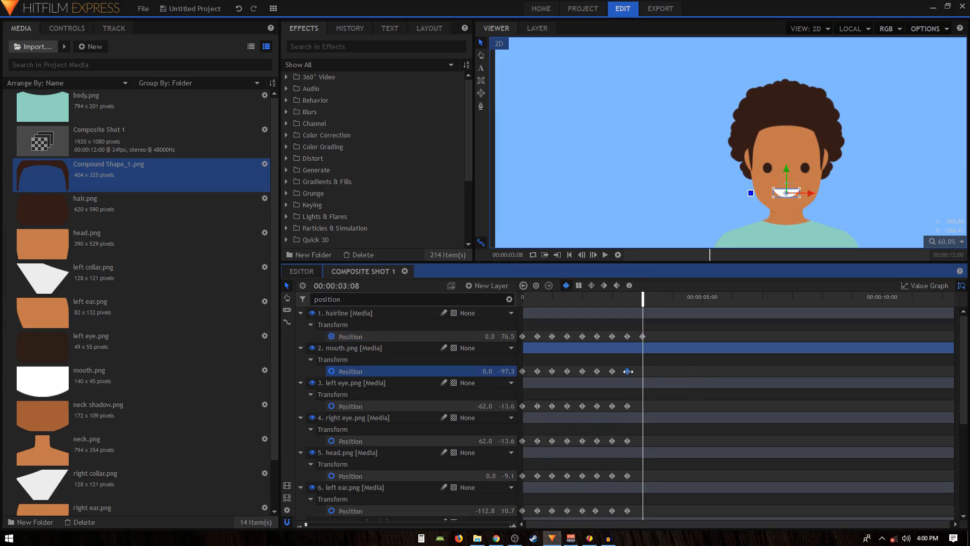
key("ctrl+v")
Duplicate the 00:00:02:22 Position keyframes of both eyes and the head at 00:00:03:08.
left_click(628, 406)
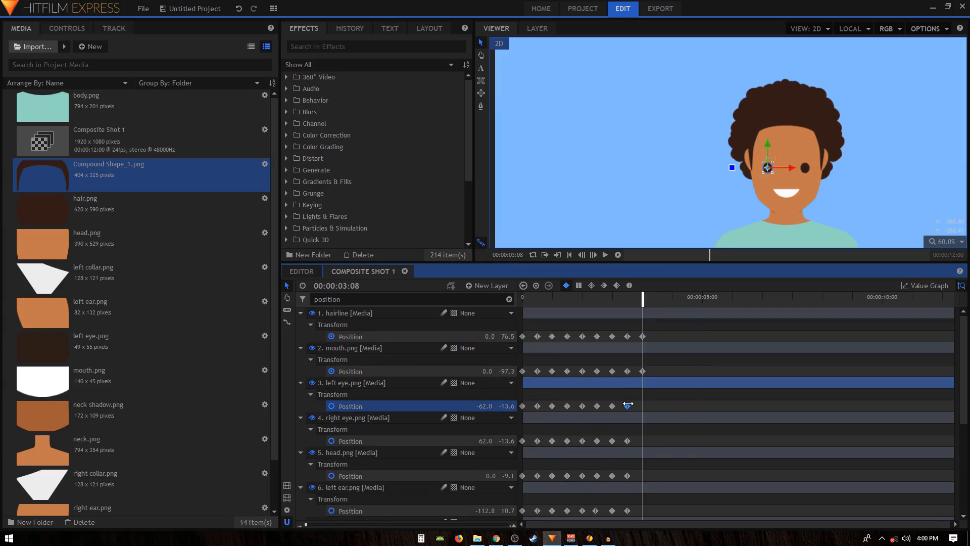
left_click(626, 441)
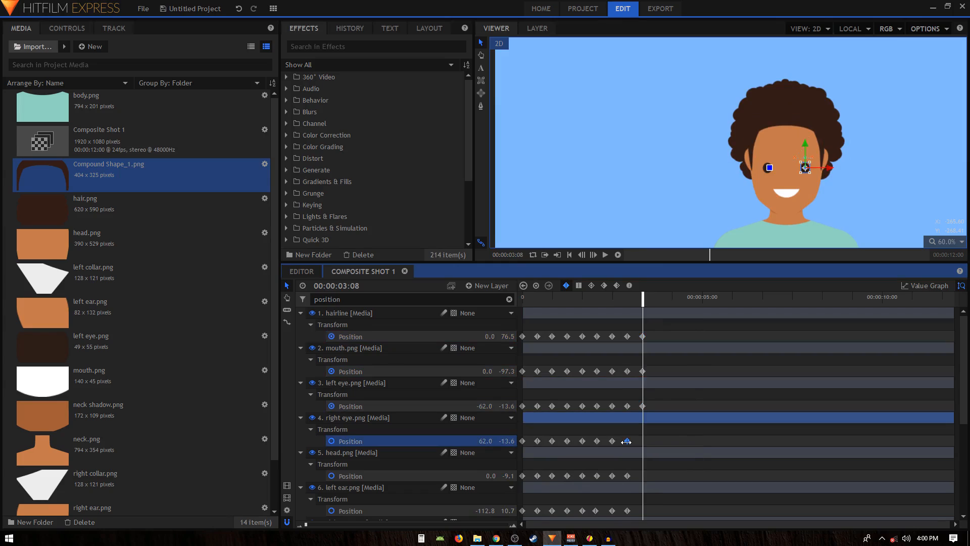
left_click(628, 475)
Duplicate the 00:00:02:22 Position keyframes of both ears and the hair at 00:00:03:08 to hold the downward look.
scroll(629, 476, "down", 3)
left_click(627, 447)
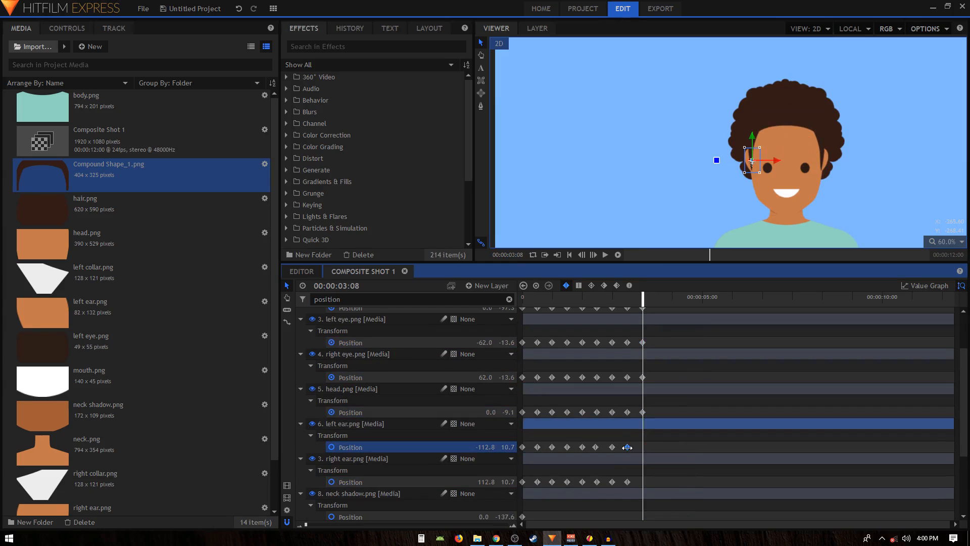
scroll(627, 447, "down", 3)
left_click(628, 419)
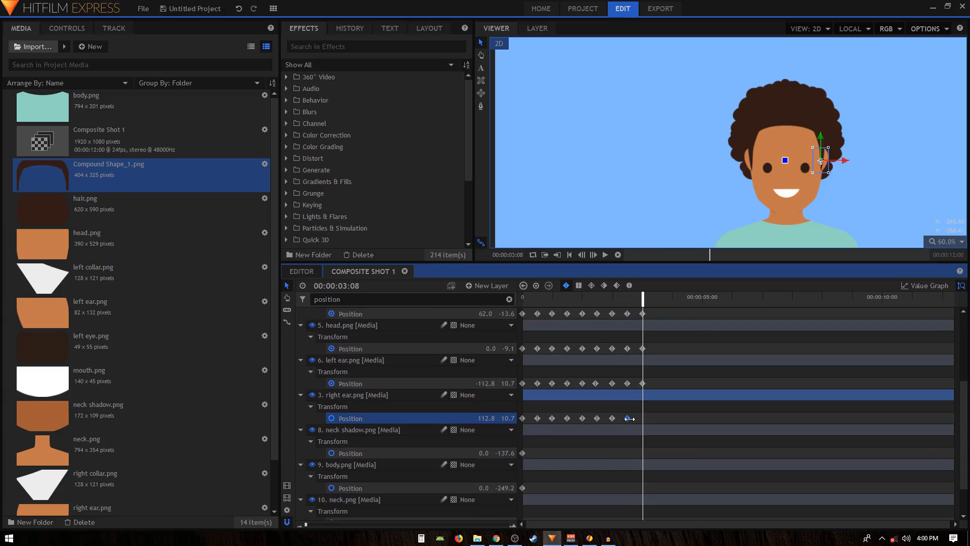
scroll(629, 419, "down", 2)
left_click(627, 513)
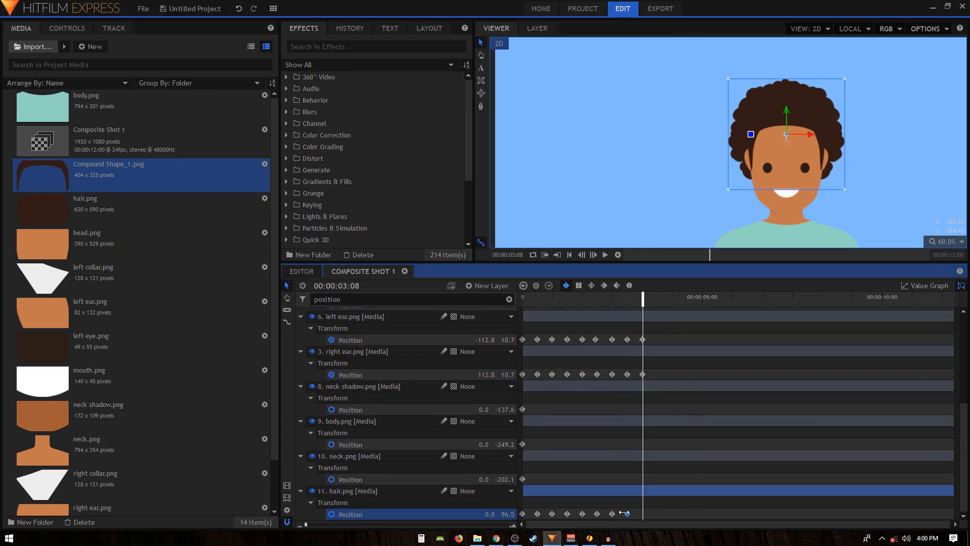
scroll(655, 426, "up", 6)
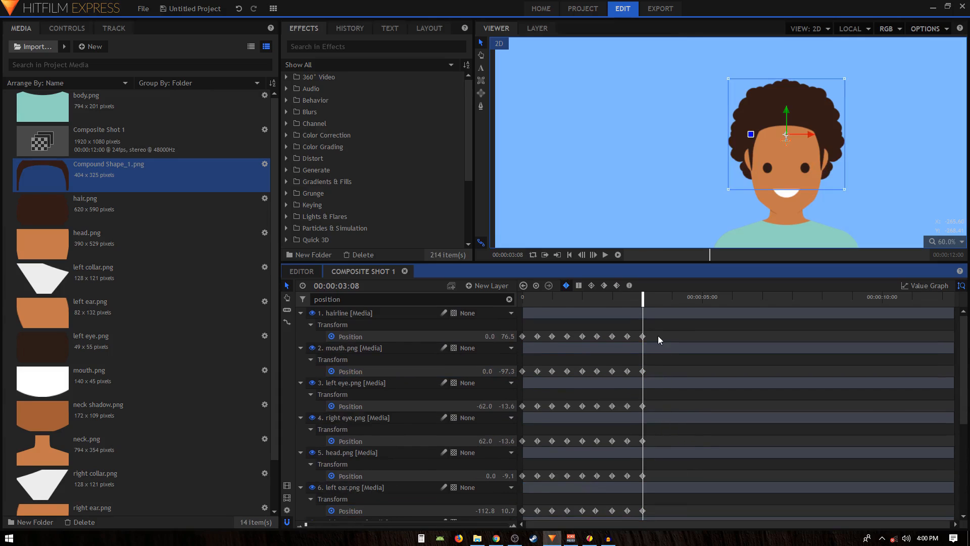
Copy the initial Position keyframes of the hairline and mouth from 00:00:00:00 to 00:00:03:18.
key("shift+period")
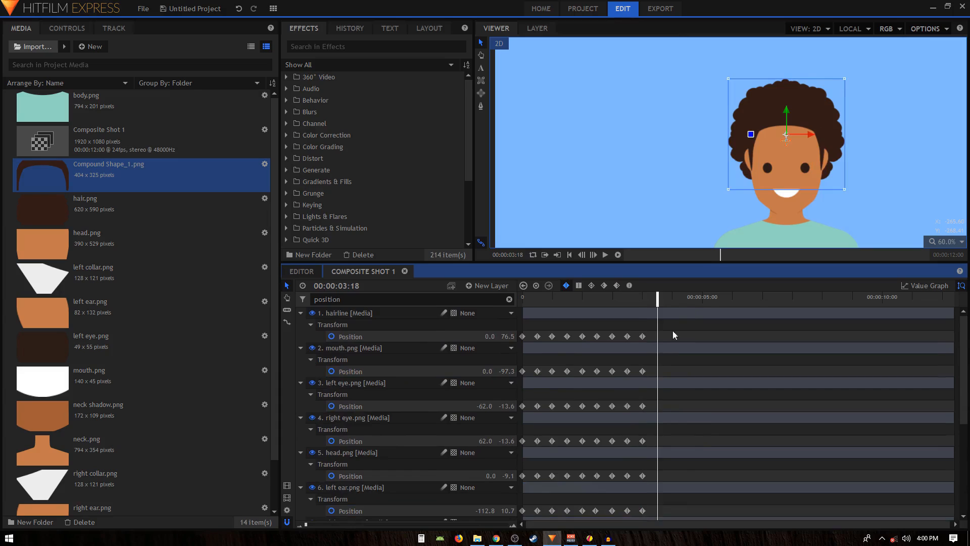
left_click(523, 337)
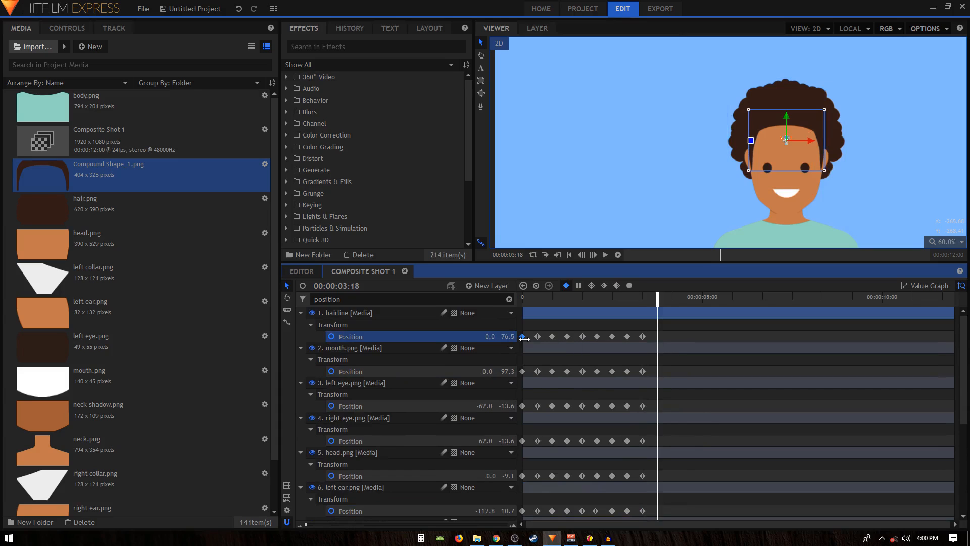
key("ctrl+c")
key("ctrl+v")
left_click(523, 373)
key("ctrl+c")
key("ctrl+v")
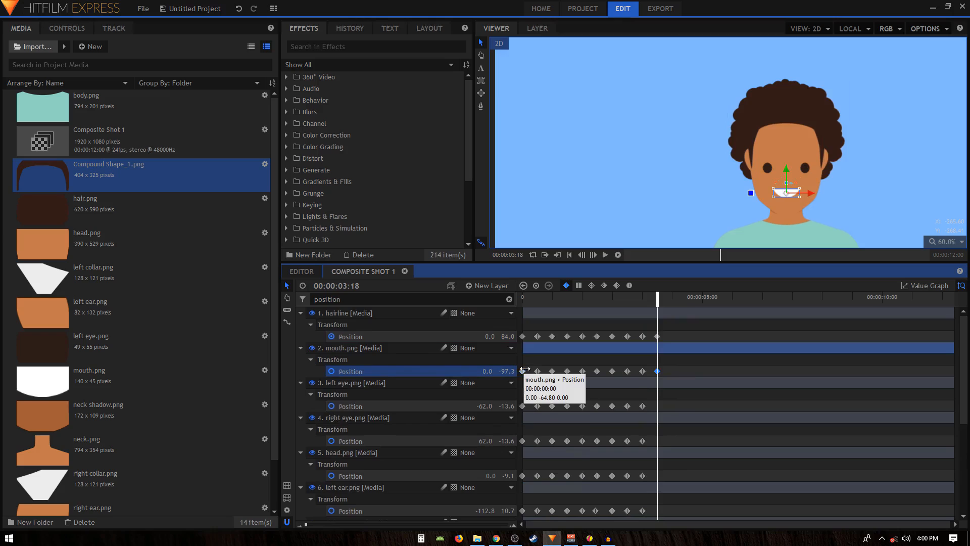
Copy the initial Position keyframes of both eyes and the head from 00:00:00:00 to 00:00:03:18.
left_click(522, 406)
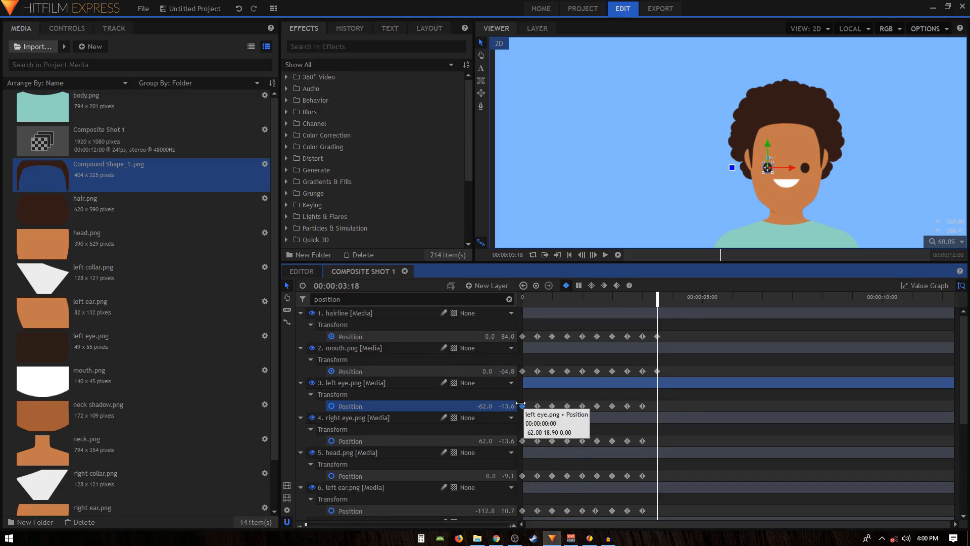
key("ctrl+c")
key("ctrl+v")
left_click(523, 441)
key("ctrl+c")
key("ctrl+v")
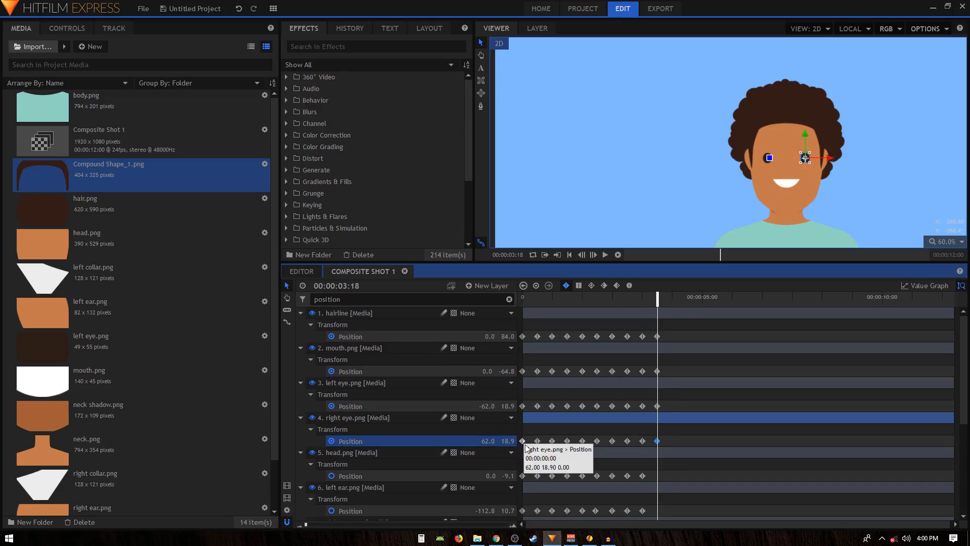
left_click(522, 475)
key("ctrl+c")
key("ctrl+v")
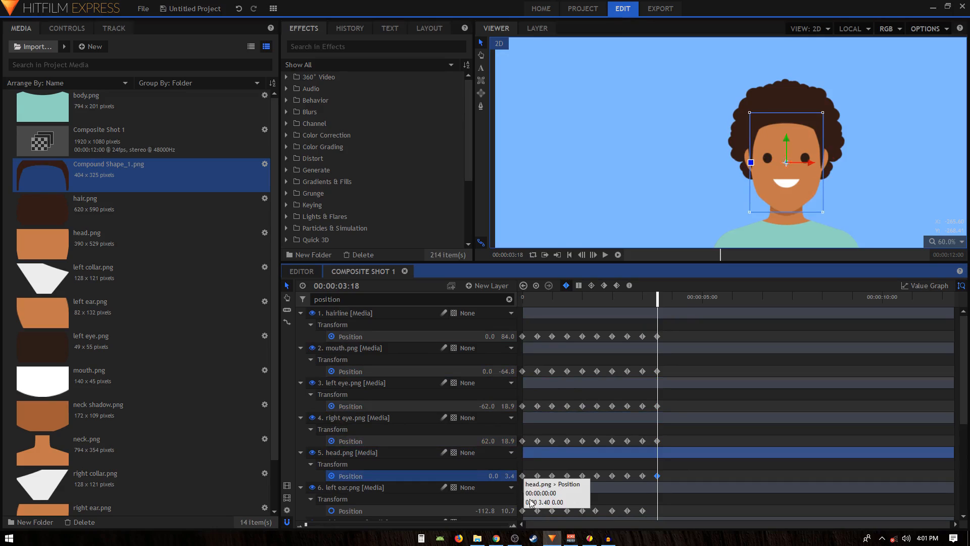
Copy the initial Position keyframes of both ears and the hair to 00:00:03:18, returning the head to the front.
left_click(523, 510)
scroll(550, 473, "down", 3)
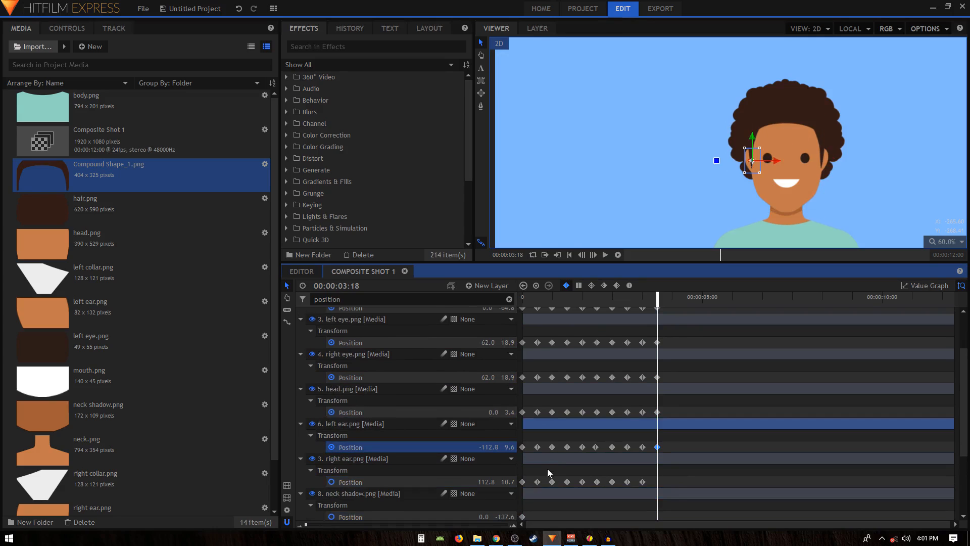
left_click(524, 481)
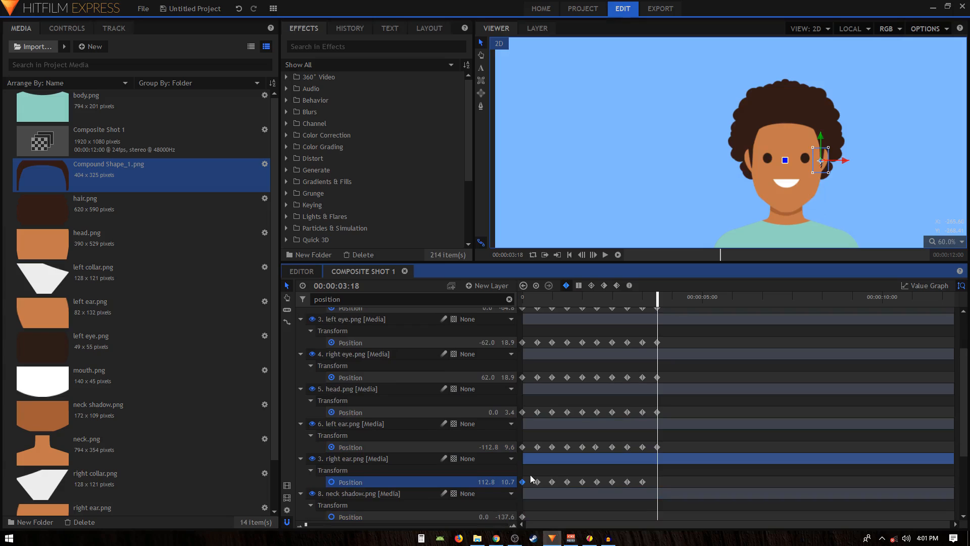
scroll(531, 477, "down", 5)
left_click(522, 513)
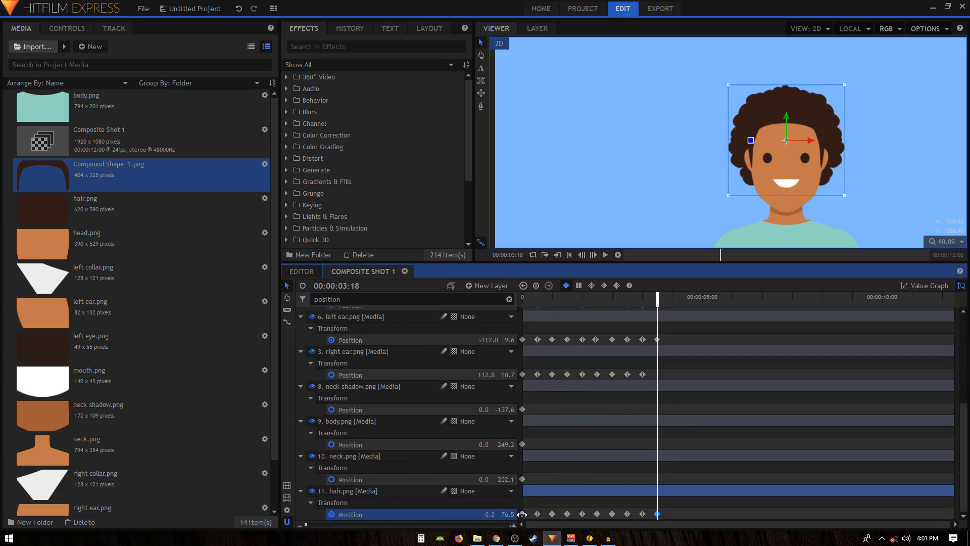
left_click(523, 374)
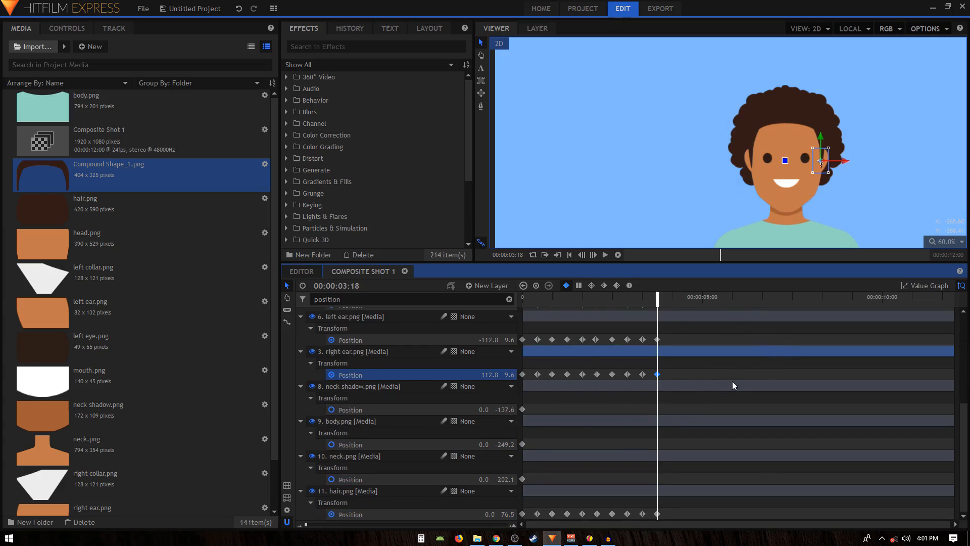
scroll(732, 381, "up", 8)
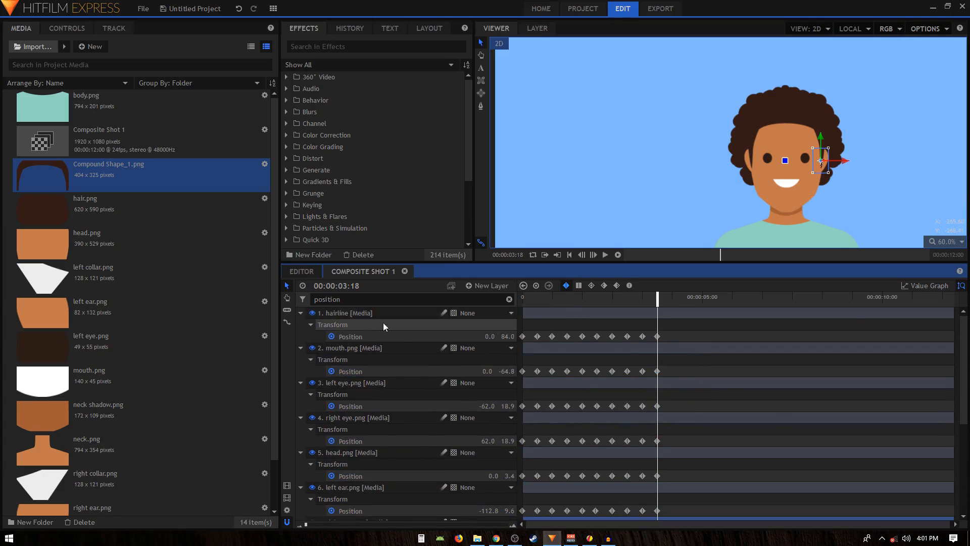
Play the animation from the start through the head's return to the front and stop it.
left_click(570, 254)
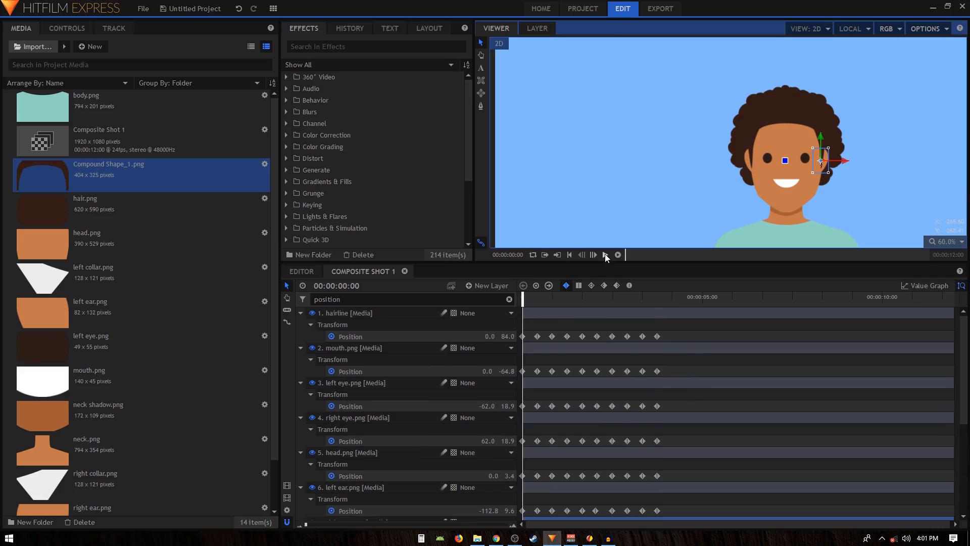
left_click(605, 254)
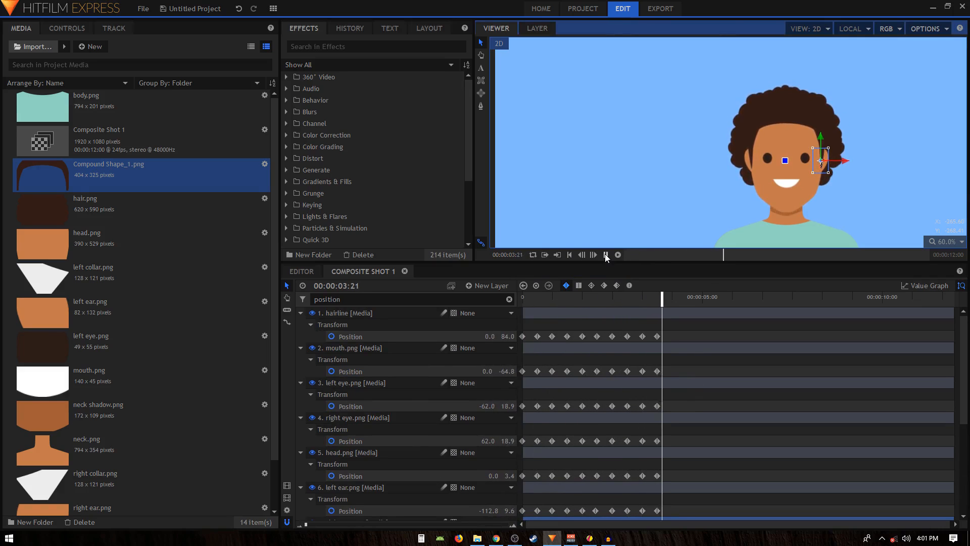
left_click(605, 254)
Replace the hairline's Position keyframe at 00:00:03:08 with a copy of its 00:00:02:22 keyframe.
left_click_drag(602, 300, 642, 306)
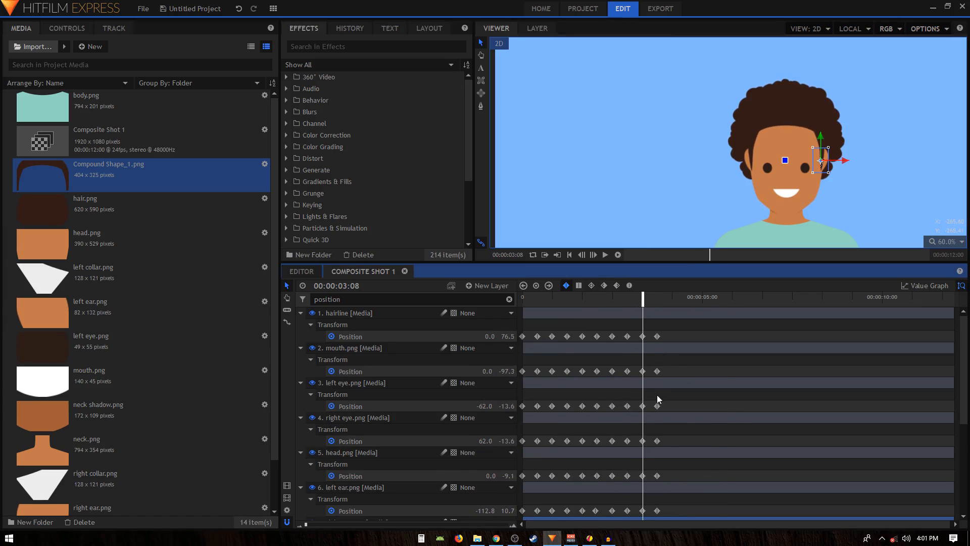
left_click(628, 336)
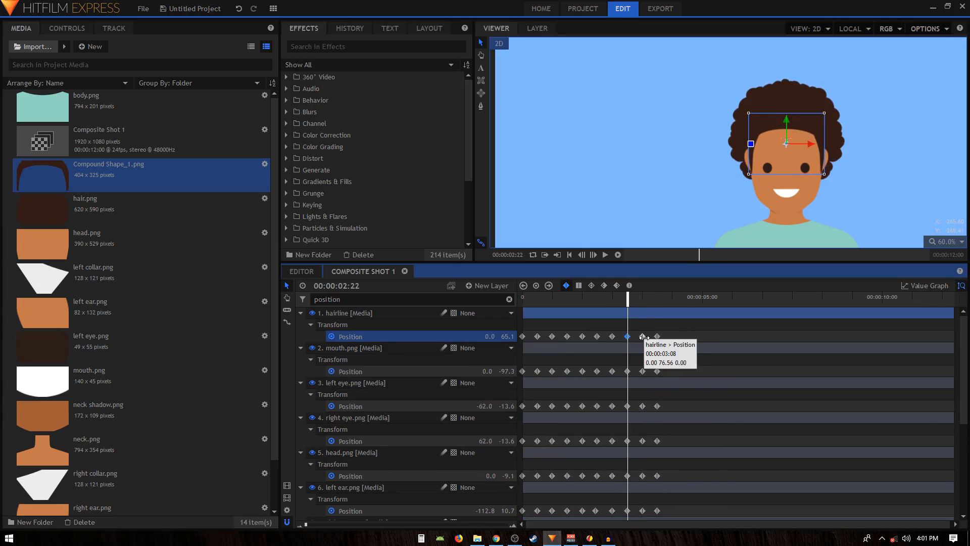
left_click_drag(628, 297, 642, 303)
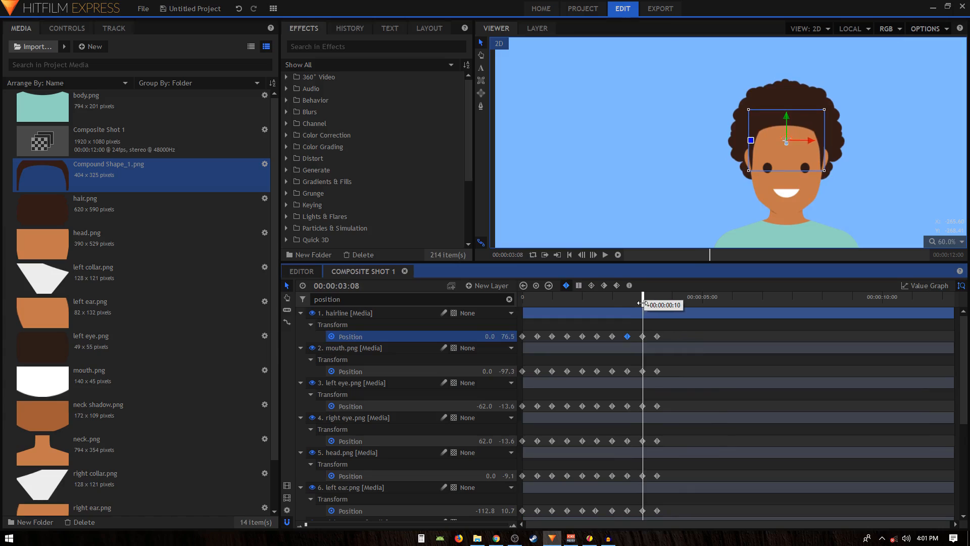
left_click(642, 336)
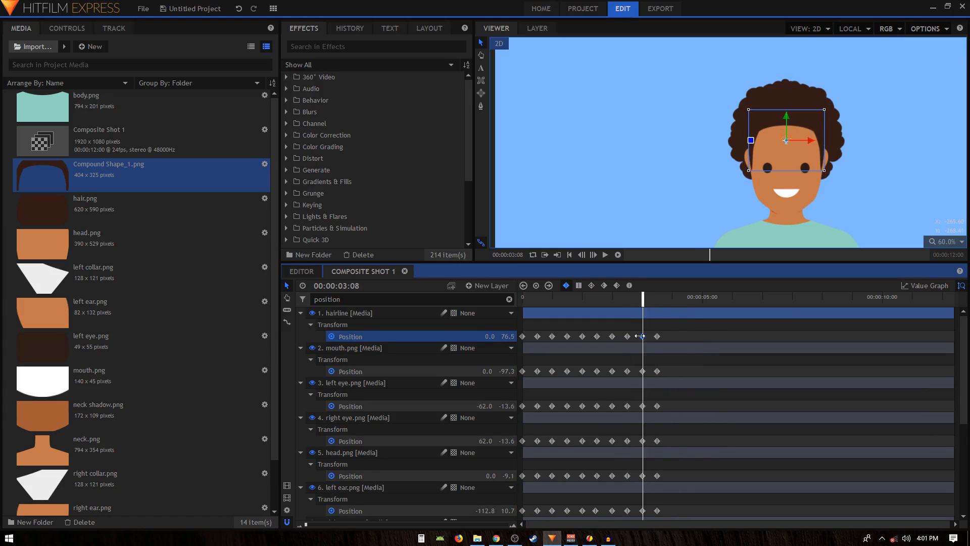
left_click(627, 336)
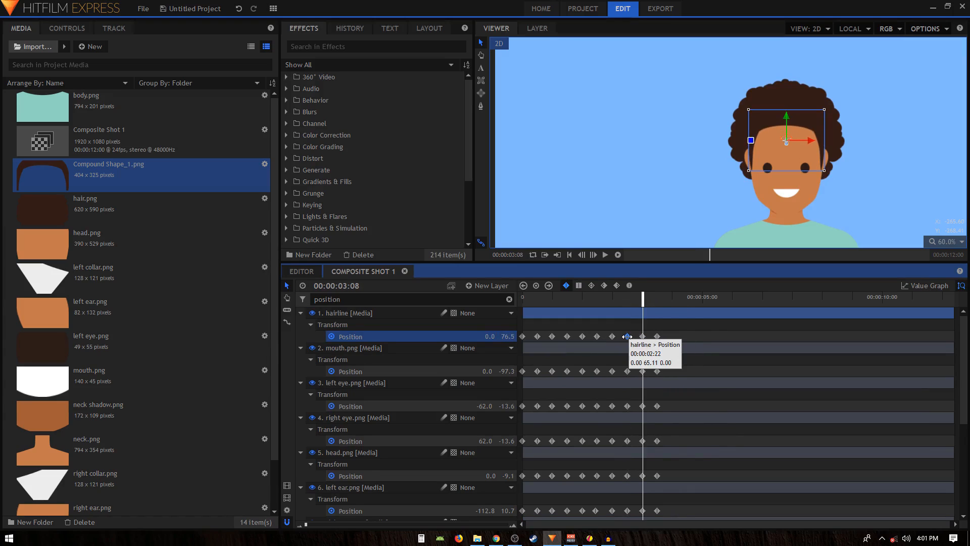
left_click_drag(631, 302, 667, 325)
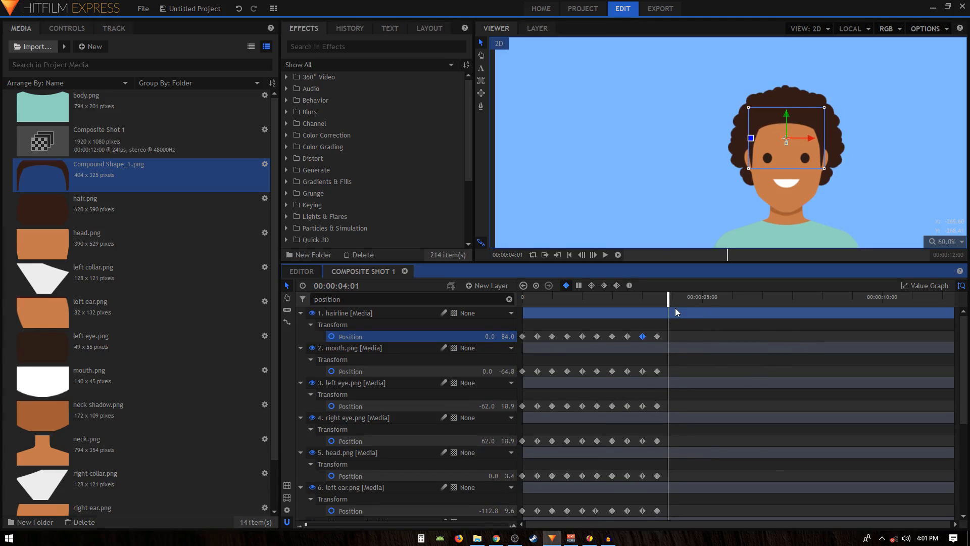
Select the Position keyframes of all layers and stretch them proportionally so the last ones fall past the 5-second mark.
left_click_drag(682, 331, 512, 515)
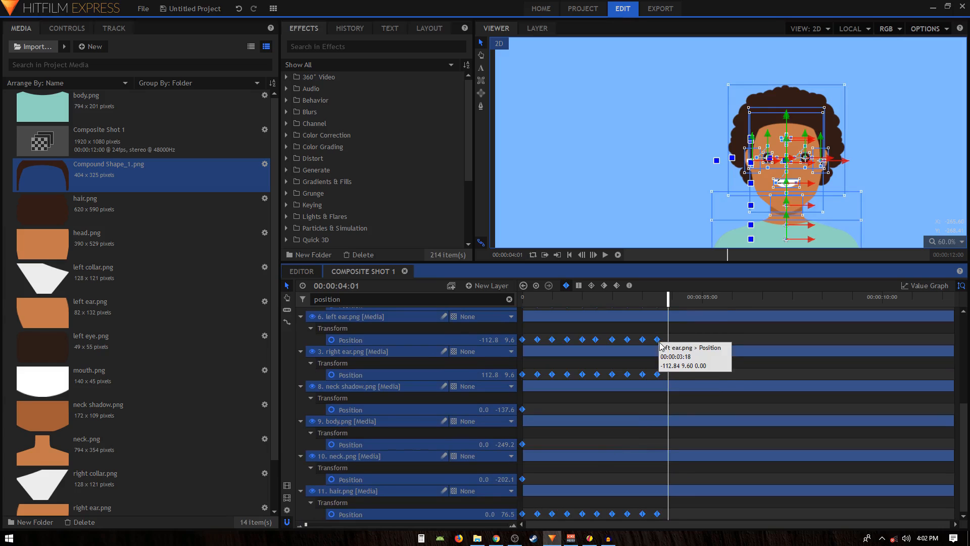
left_click_drag(657, 340, 722, 340)
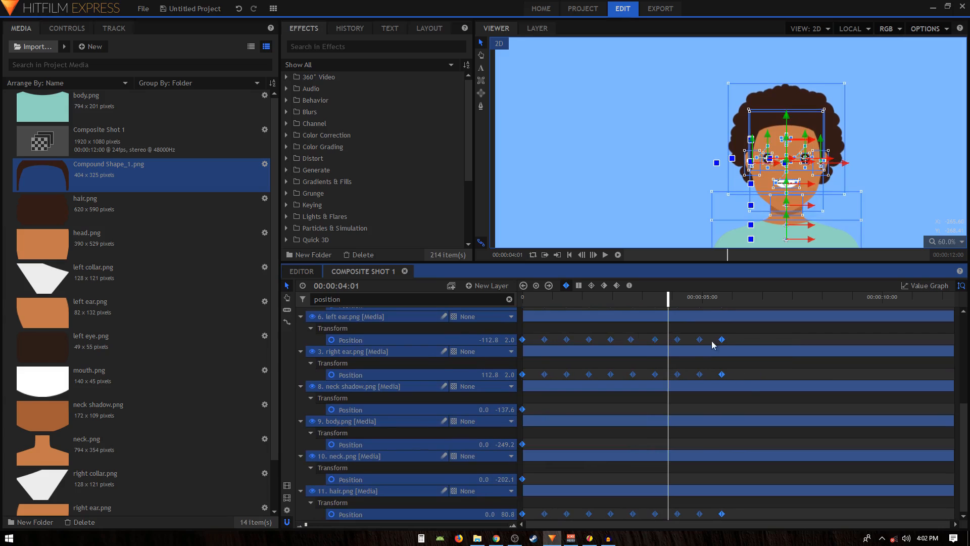
Deselect the keyframes and play the slowed animation from the start to check its timing.
key("Home")
left_click(579, 296)
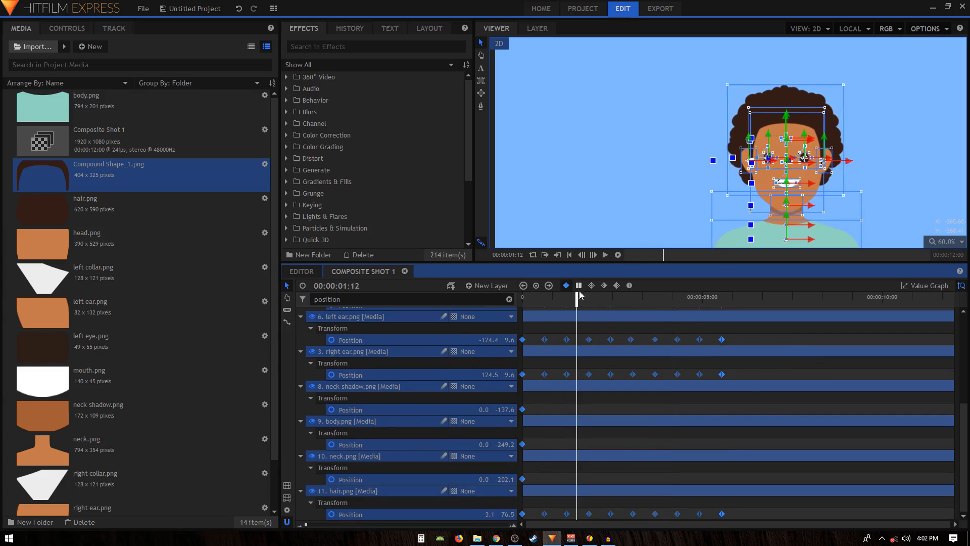
left_click(793, 354)
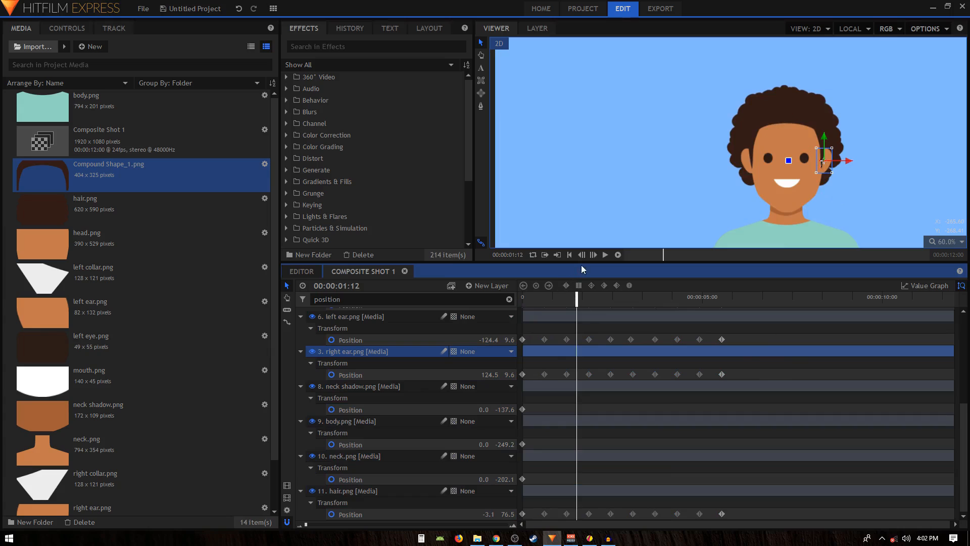
key("Home")
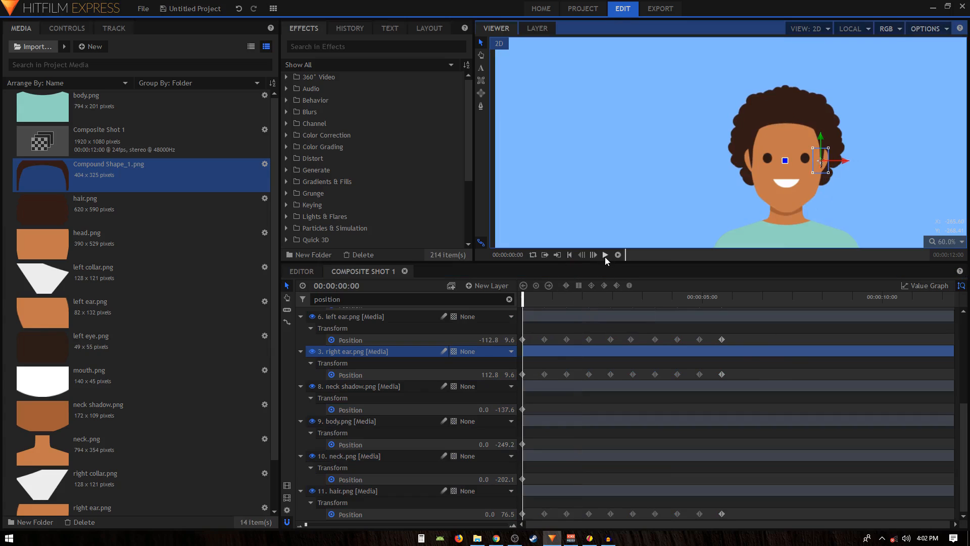
left_click(604, 255)
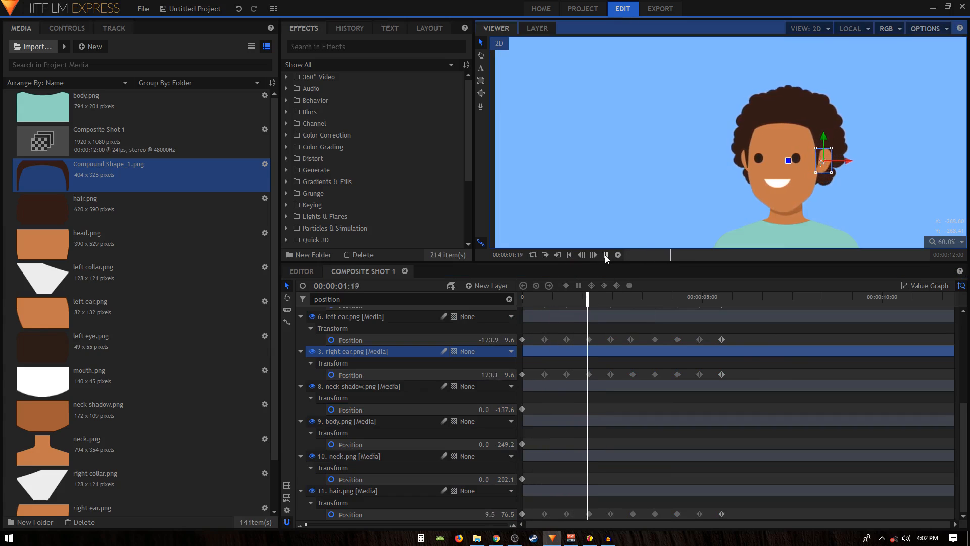
Undo the keyframe stretch, then compress all layers' Position keyframes proportionally so the last ones fall just past the 3-second mark.
left_click(605, 255)
key("ctrl+z")
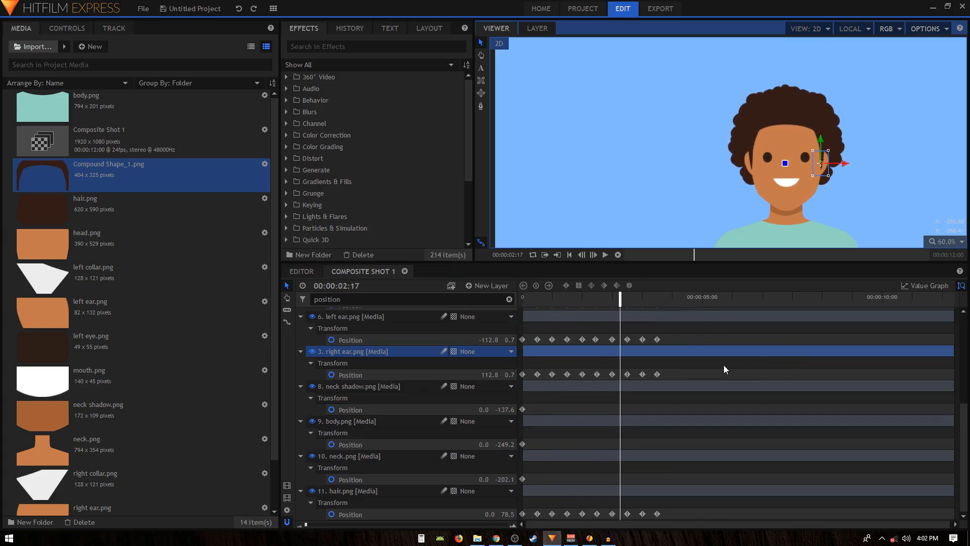
scroll(666, 384, "up", 5)
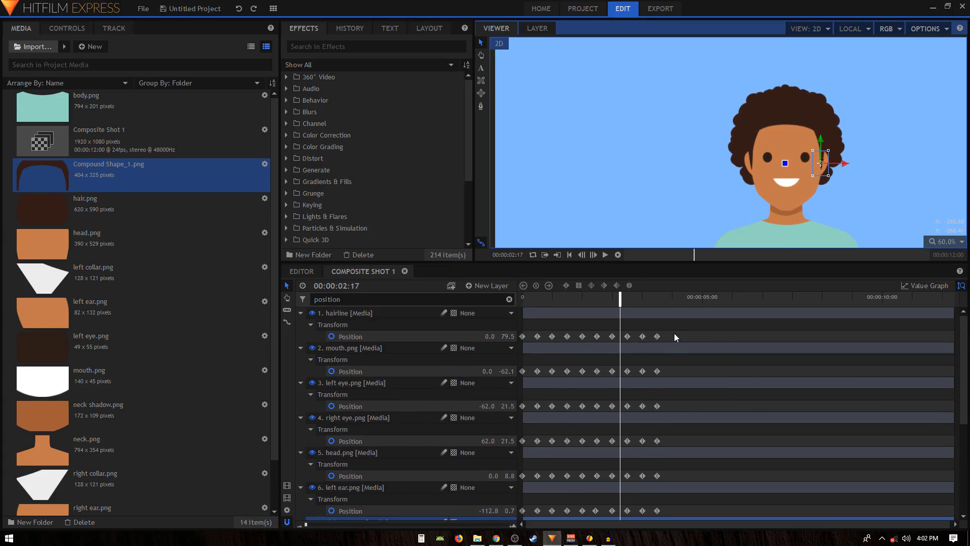
key("ctrl+a")
left_click(657, 336)
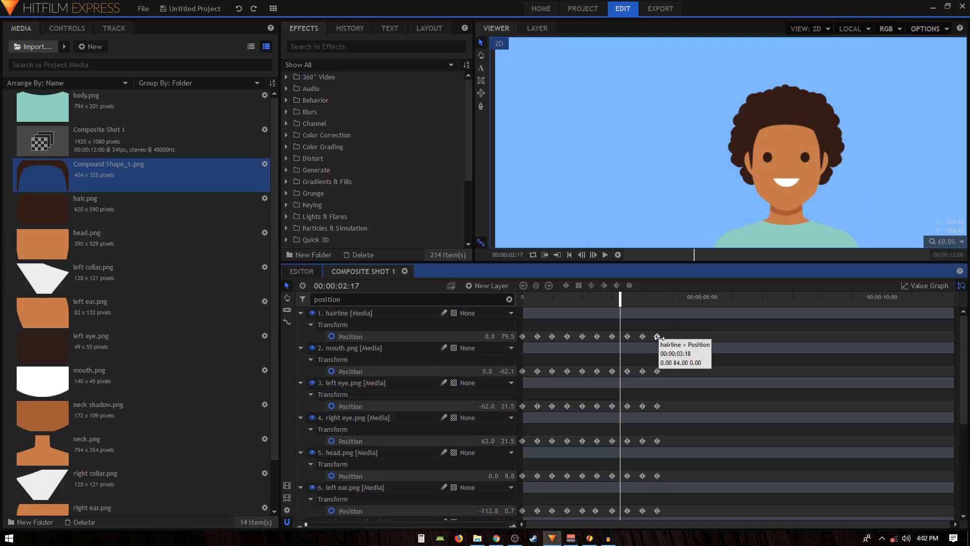
left_click_drag(677, 331, 303, 523)
left_click_drag(658, 514, 634, 514)
Play the retimed animation from near the start through its last keyframes and stop it.
left_click_drag(534, 299, 527, 300)
key("space")
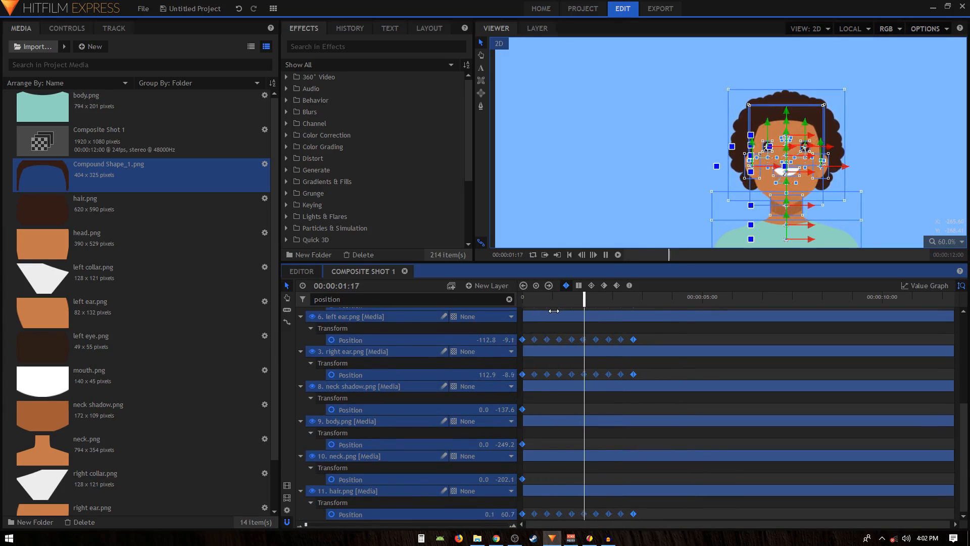
key("space")
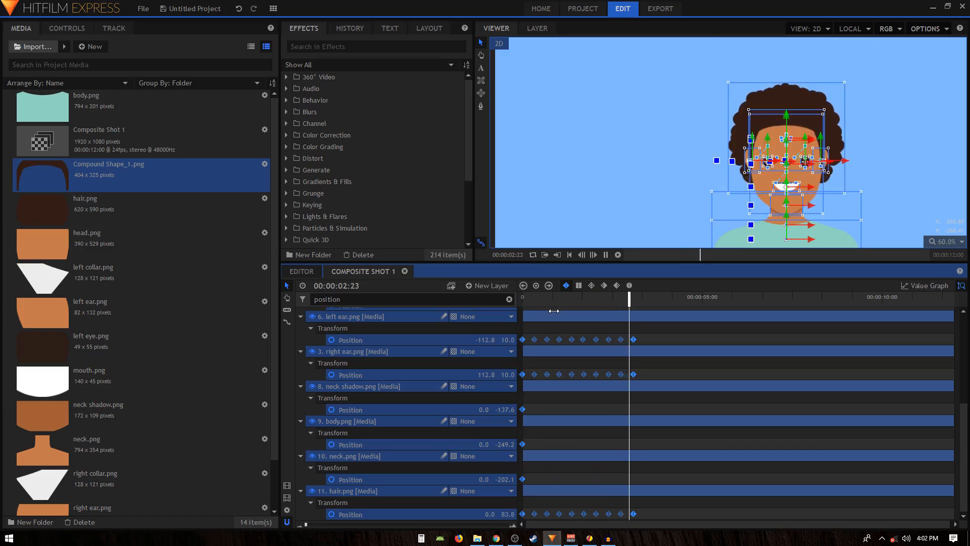
key("space")
Apply smooth interpolation to all selected Position keyframes and deselect them.
scroll(641, 387, "up", 5)
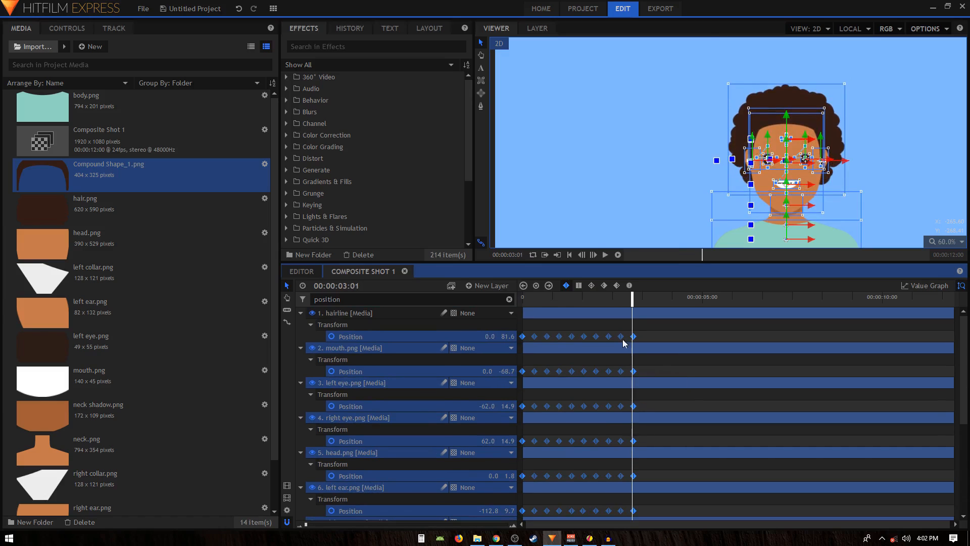
left_click(629, 286)
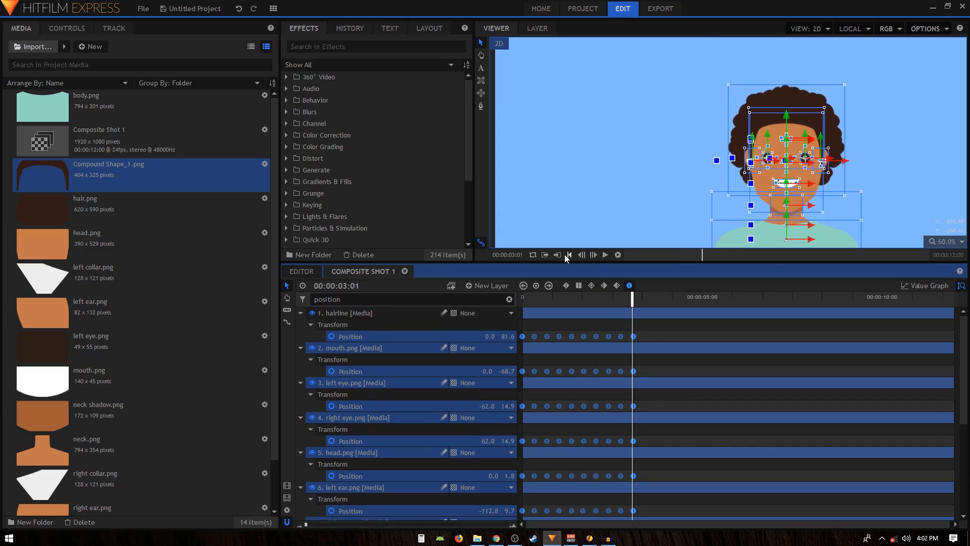
left_click(671, 369)
Show the whole composition in the viewer and replay the smoothed animation from the start several times to check its motion.
scroll(671, 368, "down", 3)
left_click(569, 254)
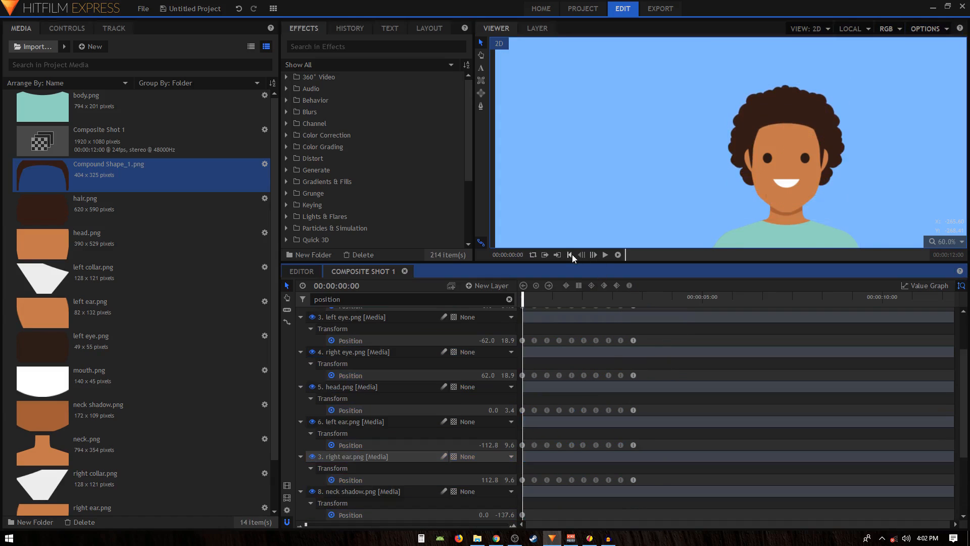
scroll(763, 159, "down", 4)
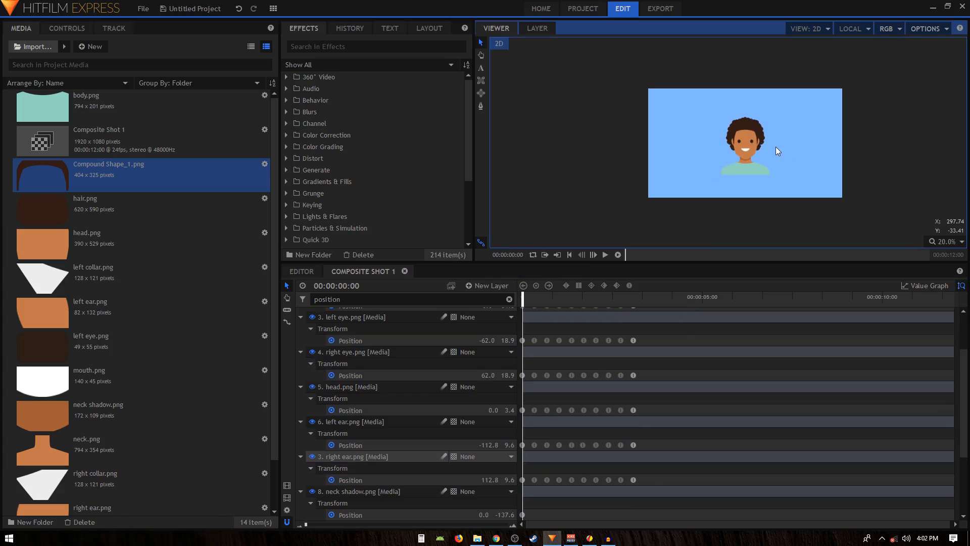
scroll(775, 147, "up", 1)
key("space")
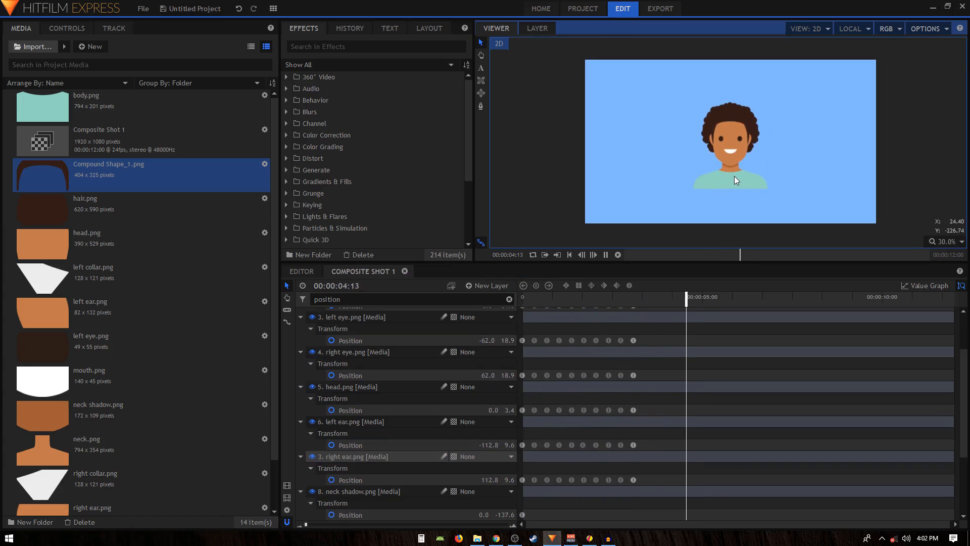
left_click(569, 254)
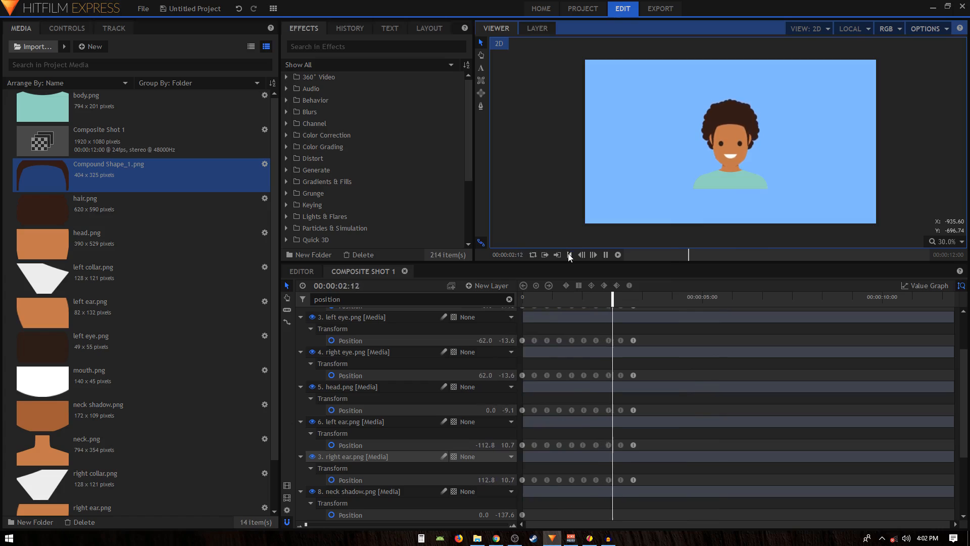
left_click(568, 255)
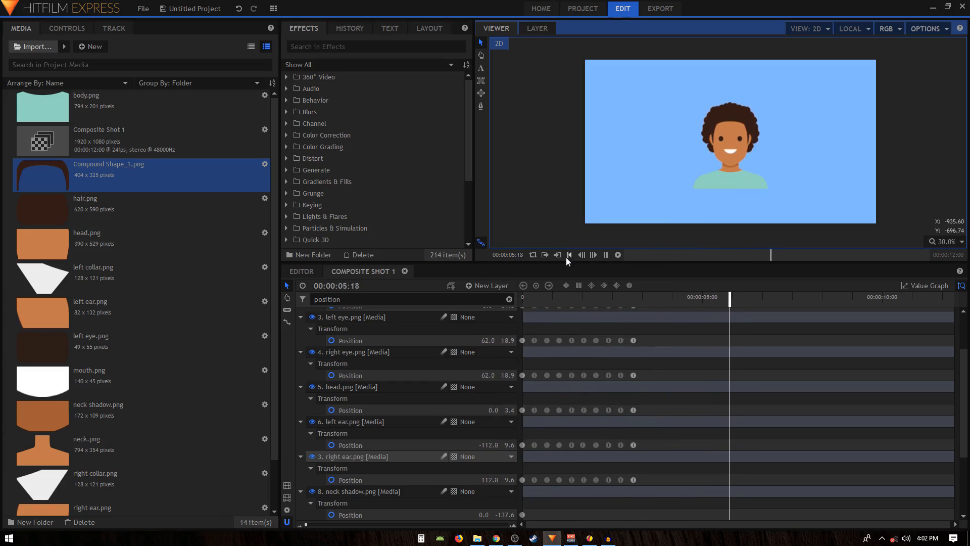
key("space")
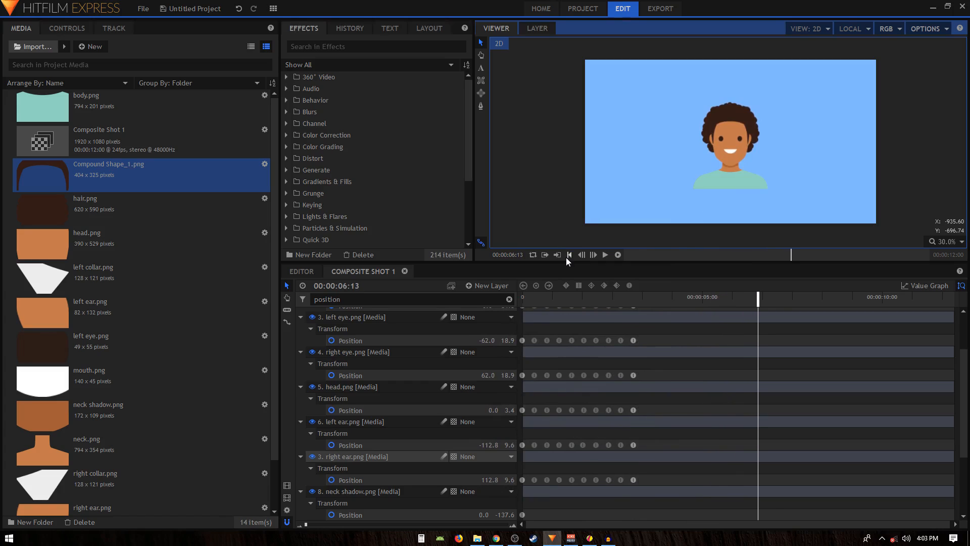
left_click(567, 255)
key("space")
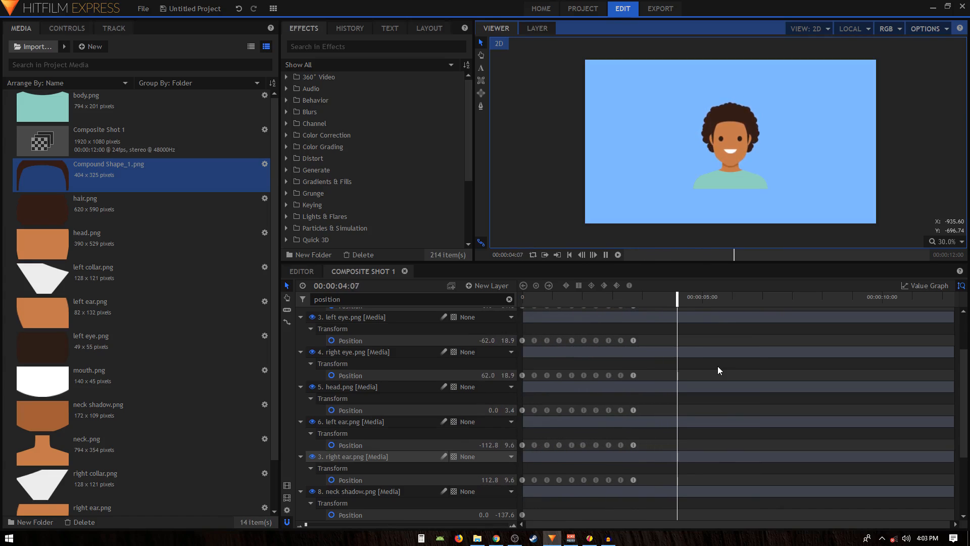
key("space")
left_click(569, 255)
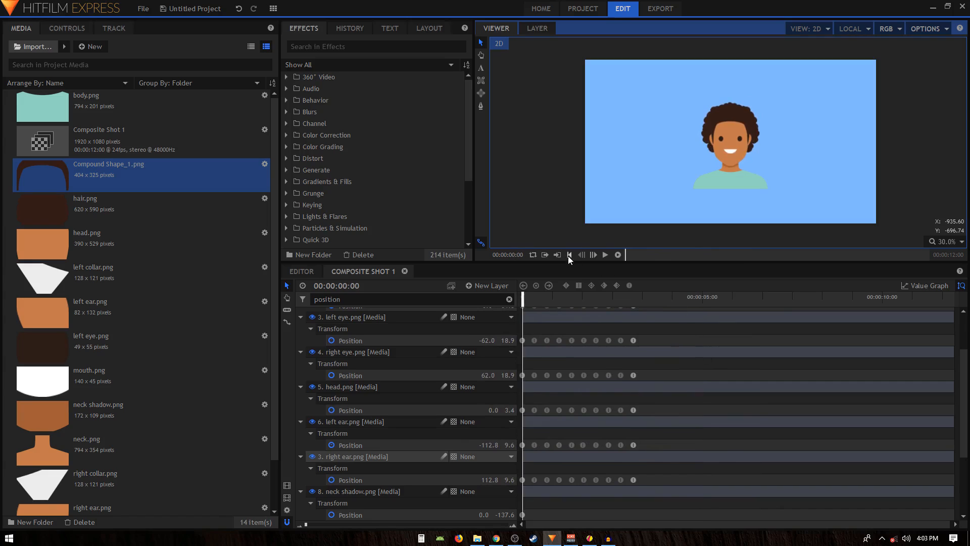
key("space")
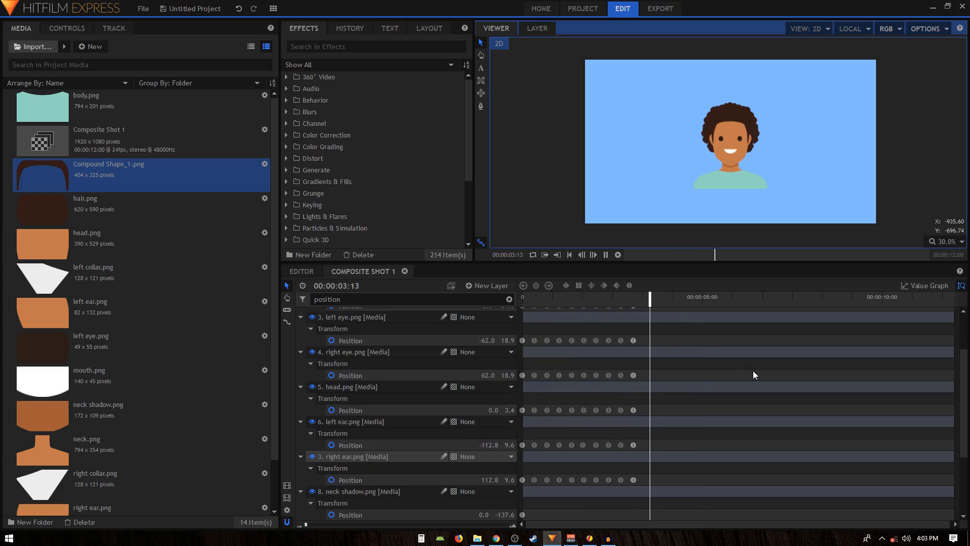
key("space")
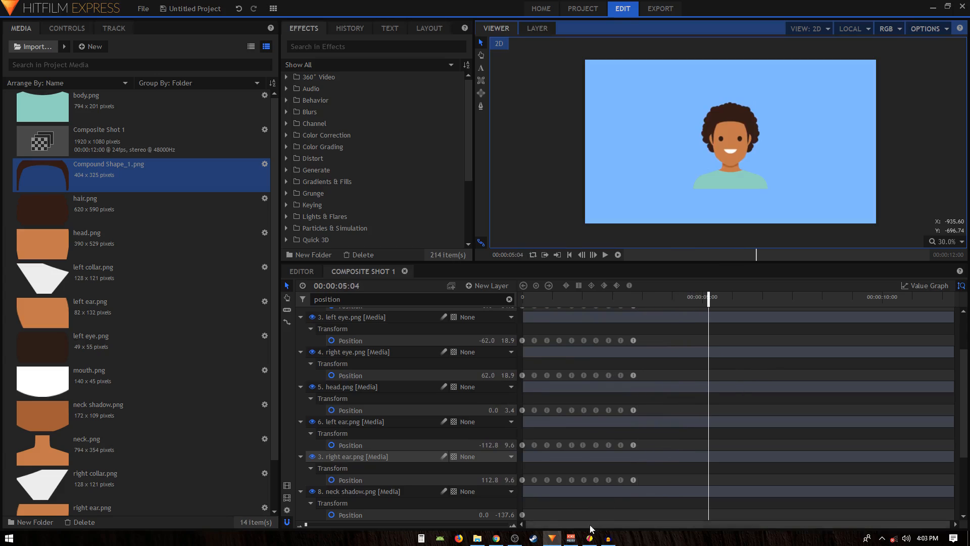
left_click(608, 538)
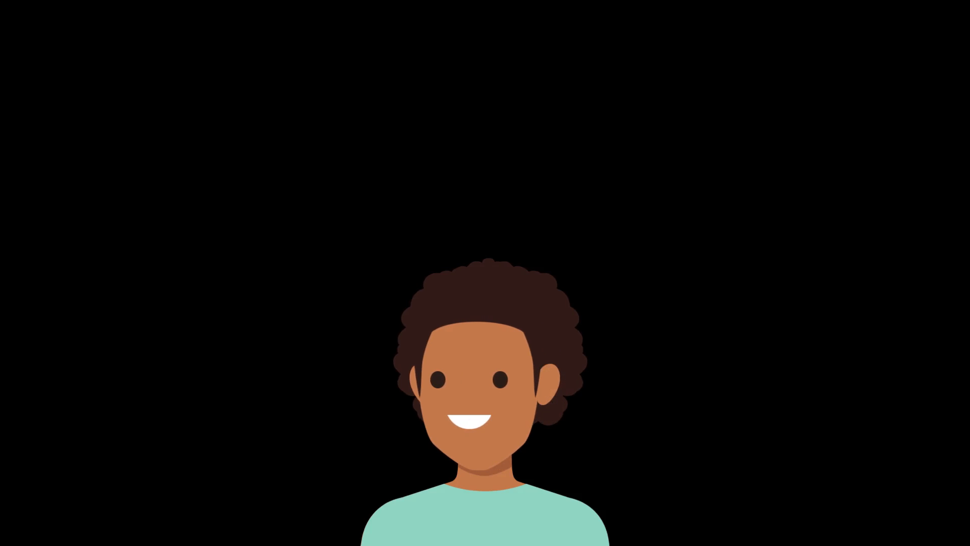